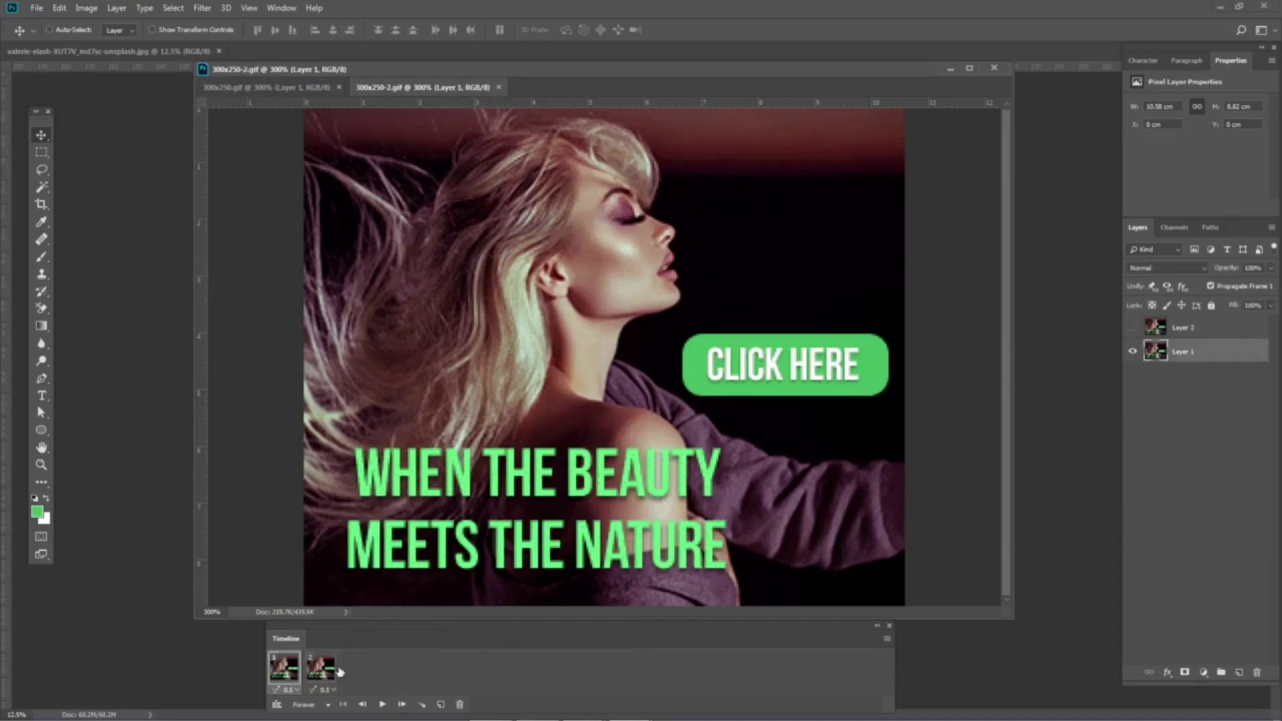
- Preview the banner's frame animation, and close both 300x250 GIF documents without saving changes
{"action": "left_click", "coordinate": [383, 705]}
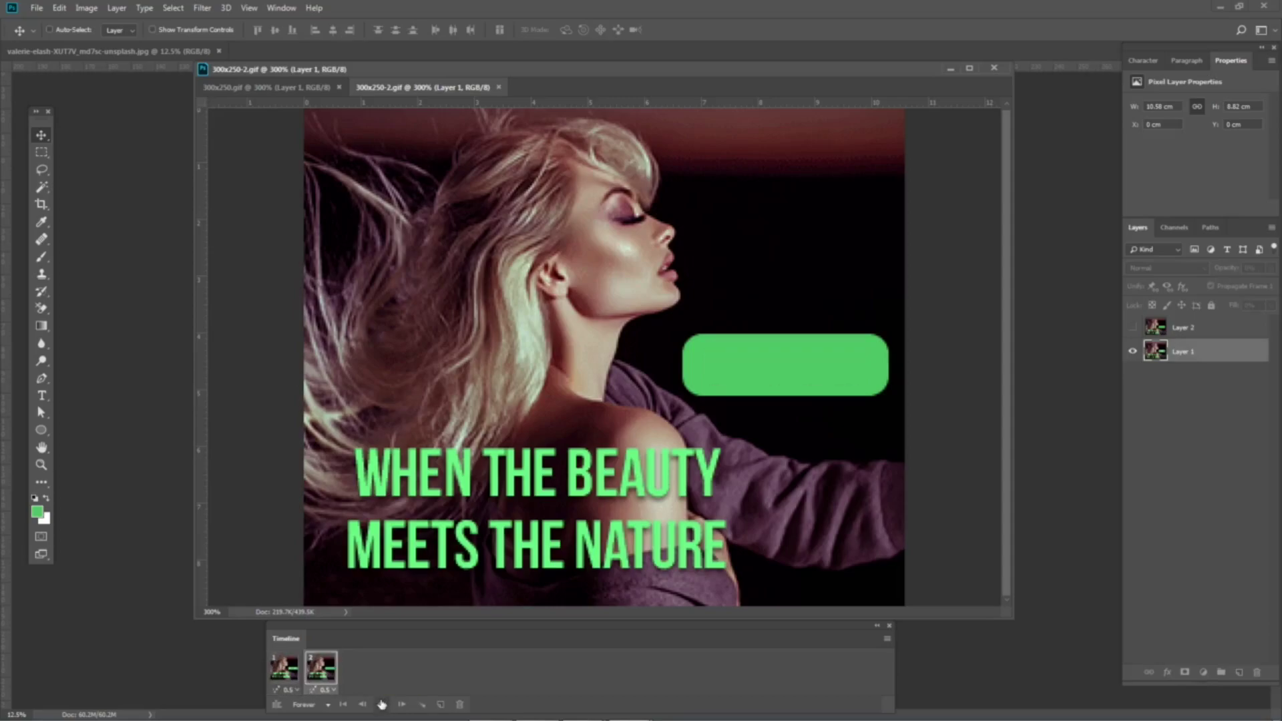
{"action": "left_click", "coordinate": [382, 705]}
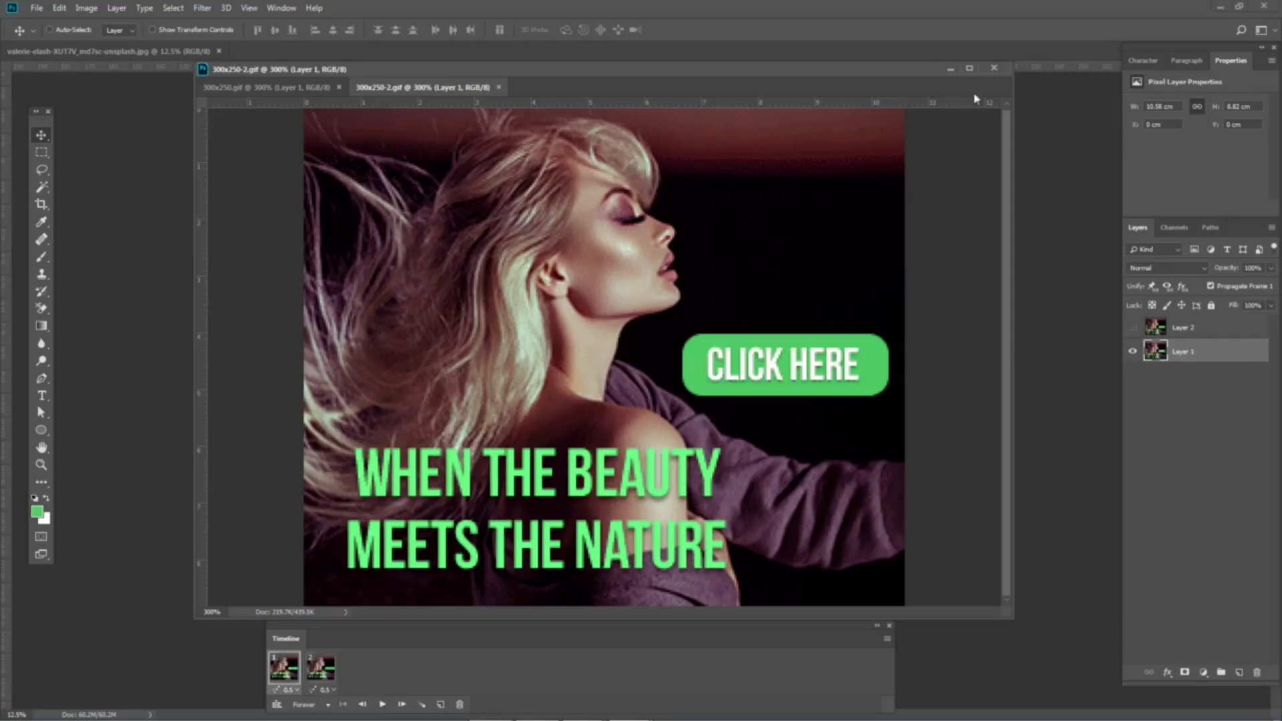
{"action": "left_click_drag", "start_coordinate": [520, 79], "coordinate": [551, 127]}
{"action": "left_click", "coordinate": [1025, 115]}
{"action": "left_click", "coordinate": [645, 280]}
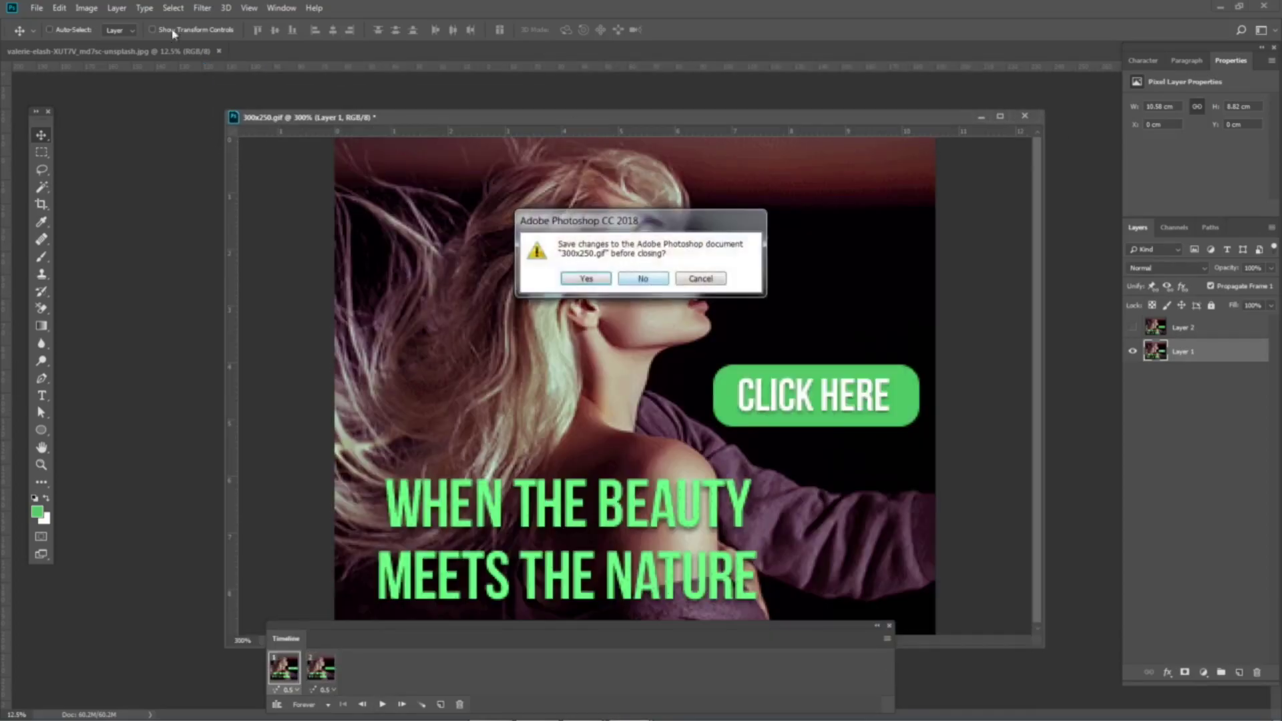
{"action": "left_click", "coordinate": [643, 279]}
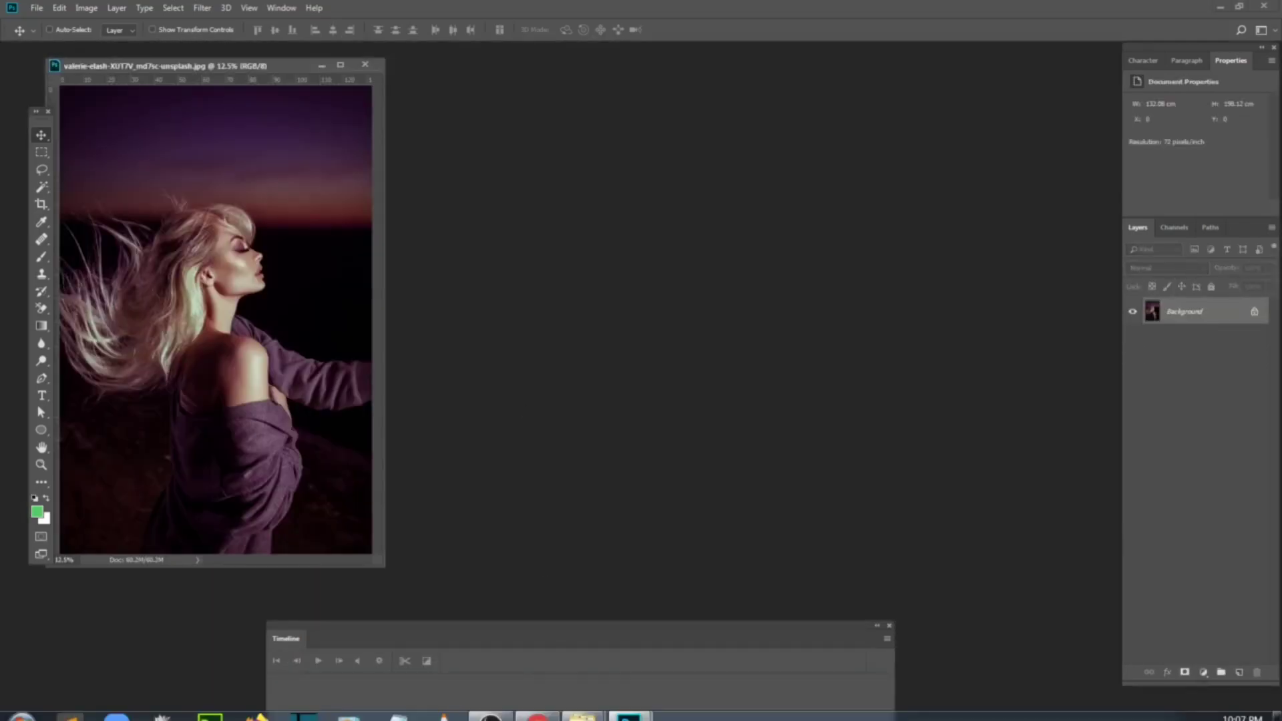
- Switch to Chrome and examine the banner ads on the makeawebsitehub and Wix blog example pages
{"action": "left_click", "coordinate": [538, 705]}
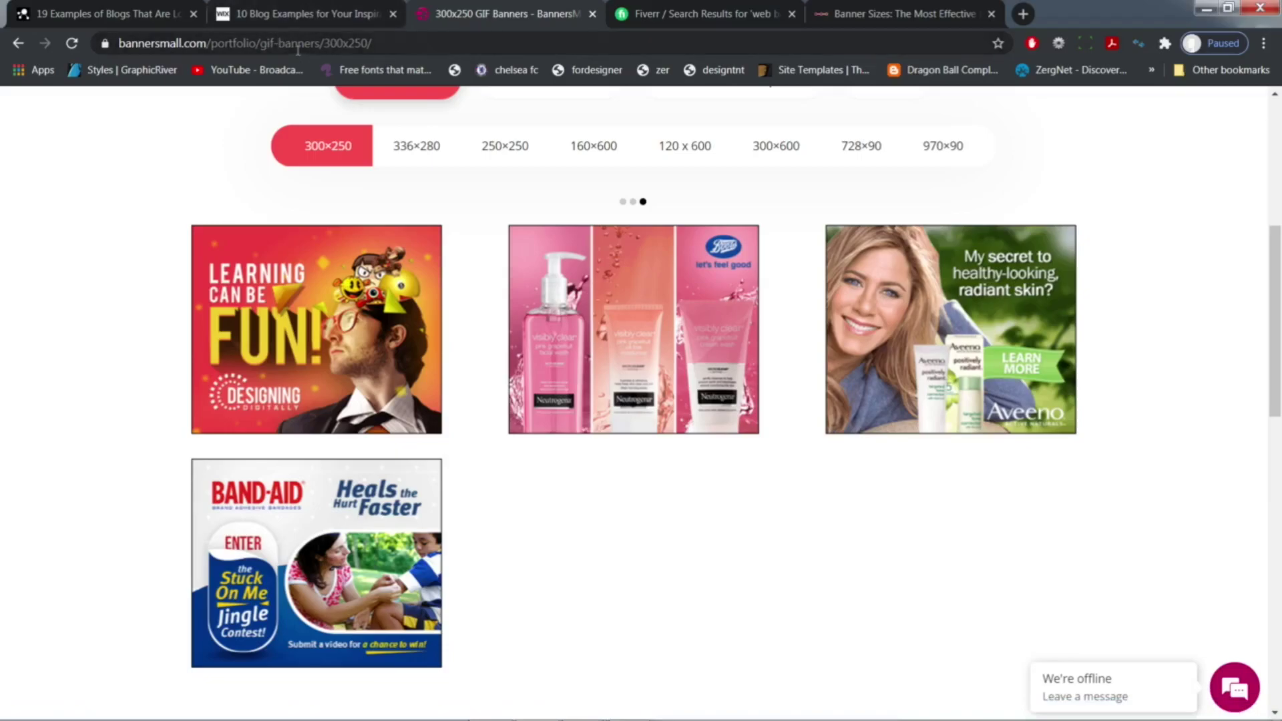
{"action": "left_click", "coordinate": [120, 13]}
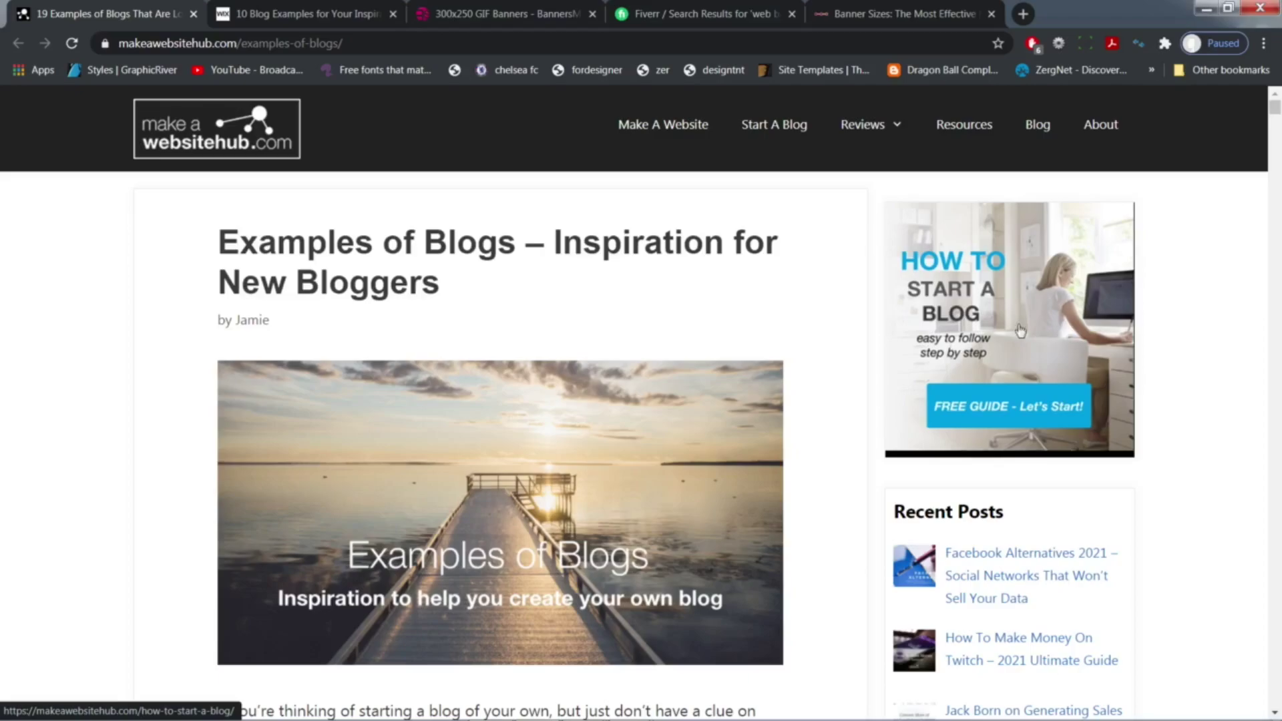
{"action": "left_click", "coordinate": [307, 15]}
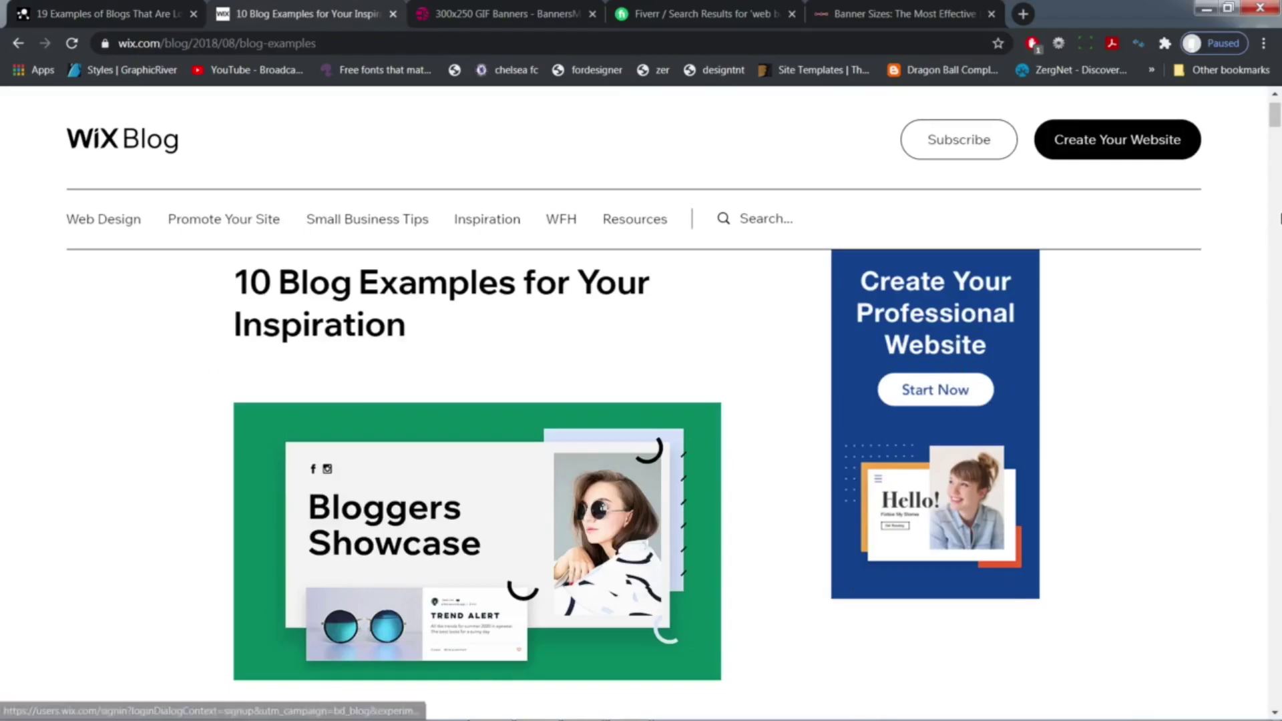
{"action": "mouse_move", "coordinate": [1275, 117]}
{"action": "left_mouse_down"}
{"action": "mouse_move", "coordinate": [1275, 132]}
{"action": "mouse_move", "coordinate": [1276, 110]}
{"action": "left_mouse_up"}
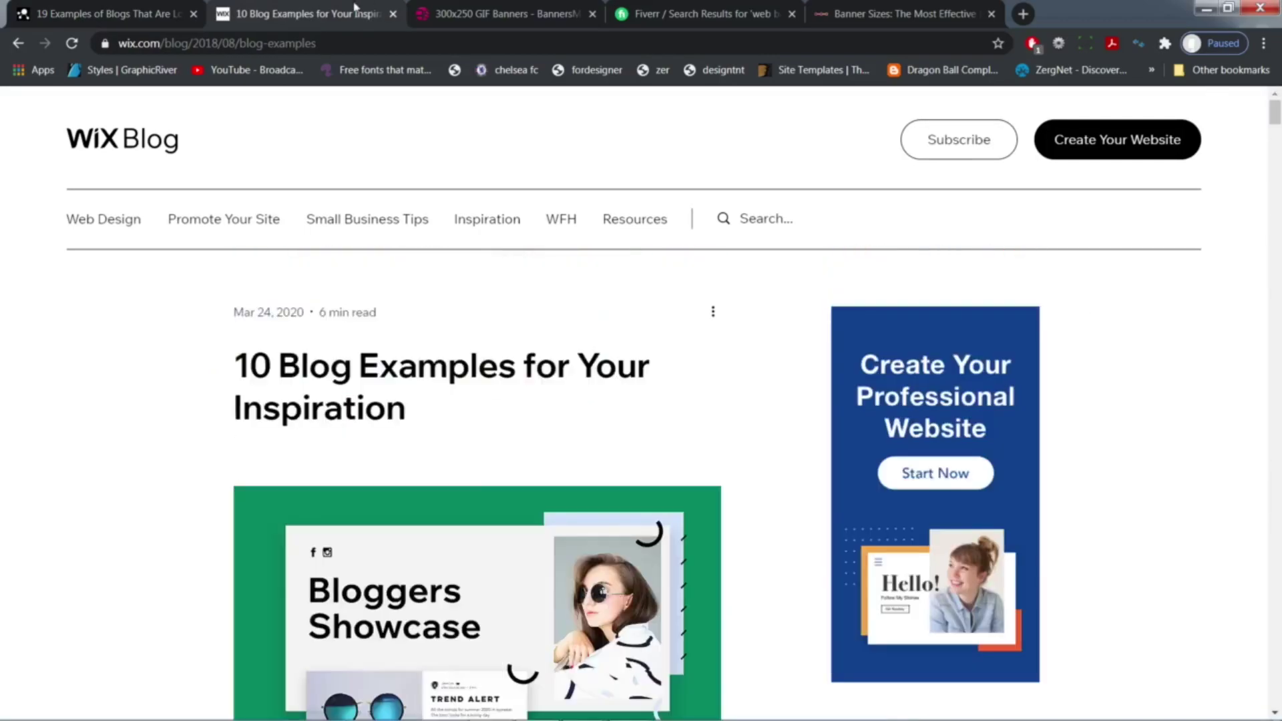
- Close the Wix and makeawebsitehub blog example pages
{"action": "left_click", "coordinate": [392, 13]}
{"action": "left_click", "coordinate": [167, 15]}
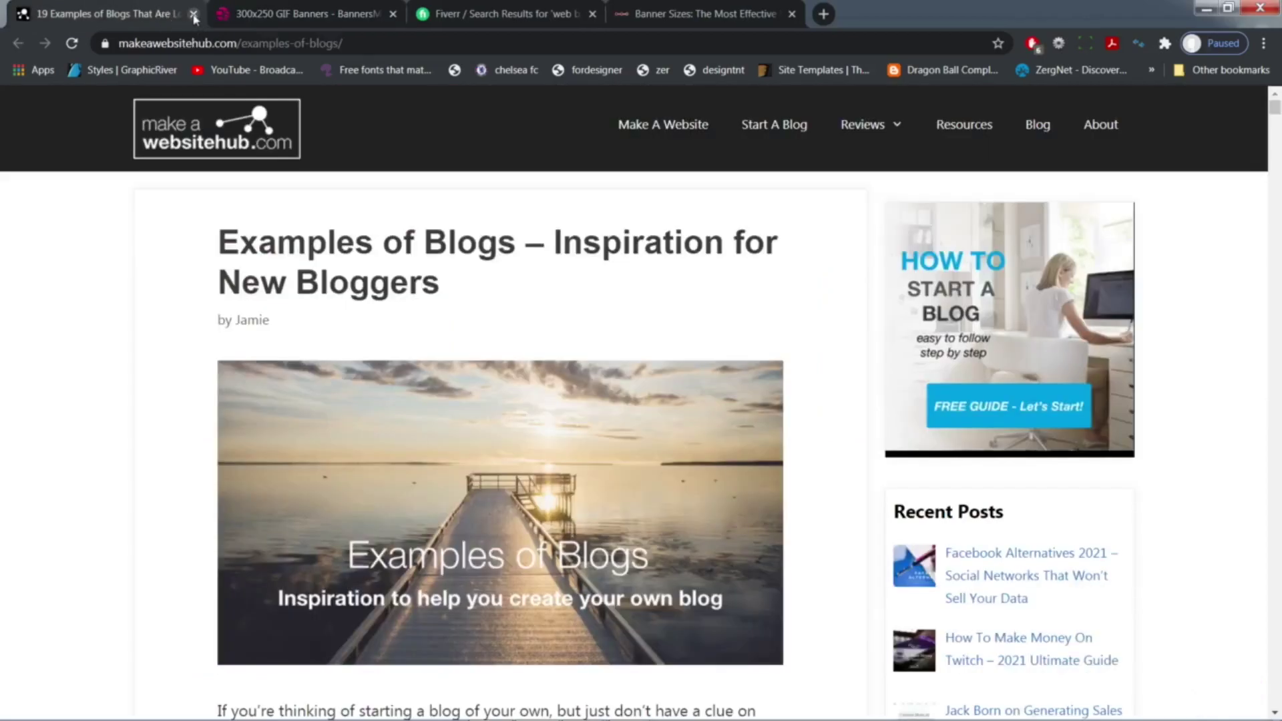
{"action": "left_click", "coordinate": [194, 13]}
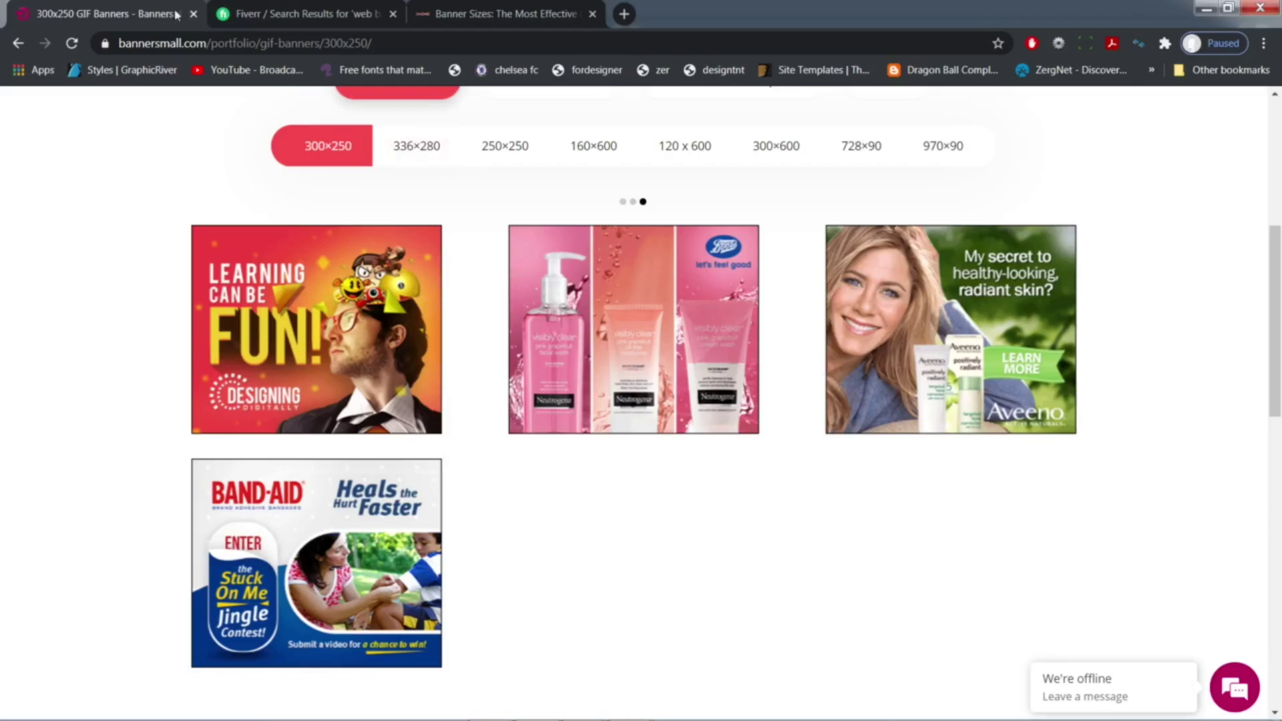
- Look through the 300×250 GIF banner samples in the BannersMall portfolio
{"action": "scroll", "coordinate": [492, 339], "scroll_direction": "up", "scroll_amount": 6}
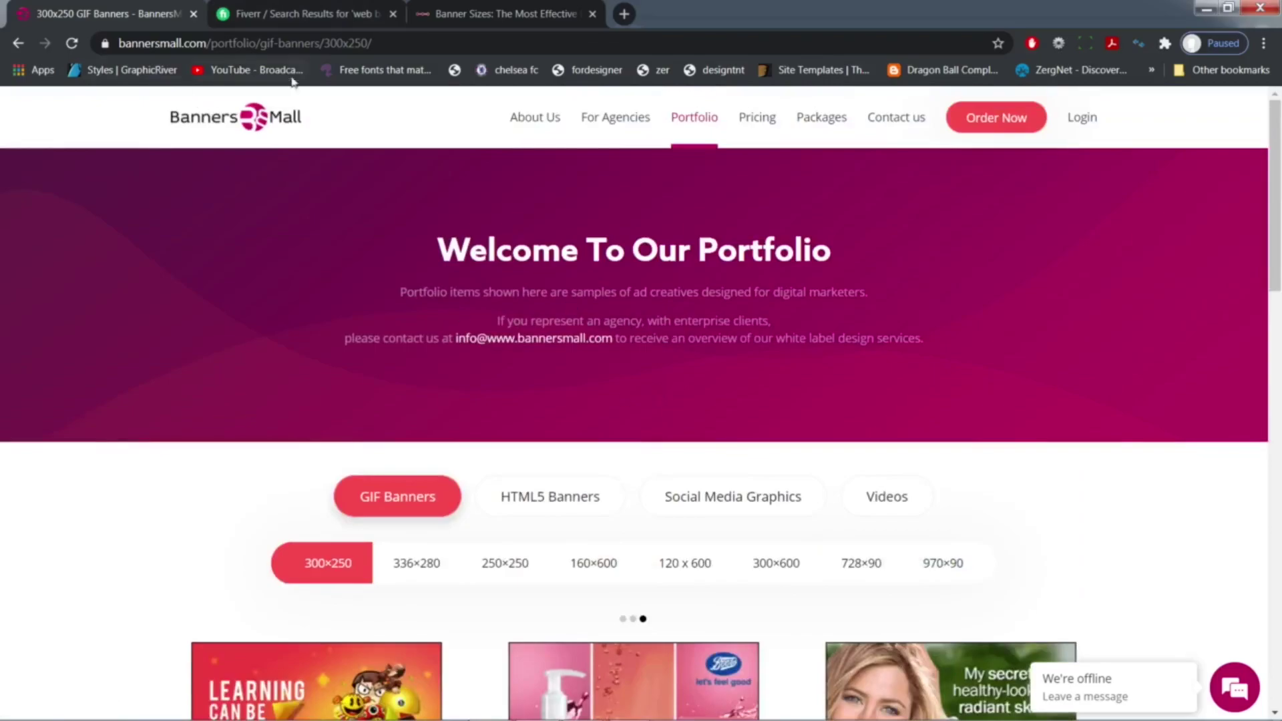
{"action": "scroll", "coordinate": [464, 309], "scroll_direction": "down", "scroll_amount": 10}
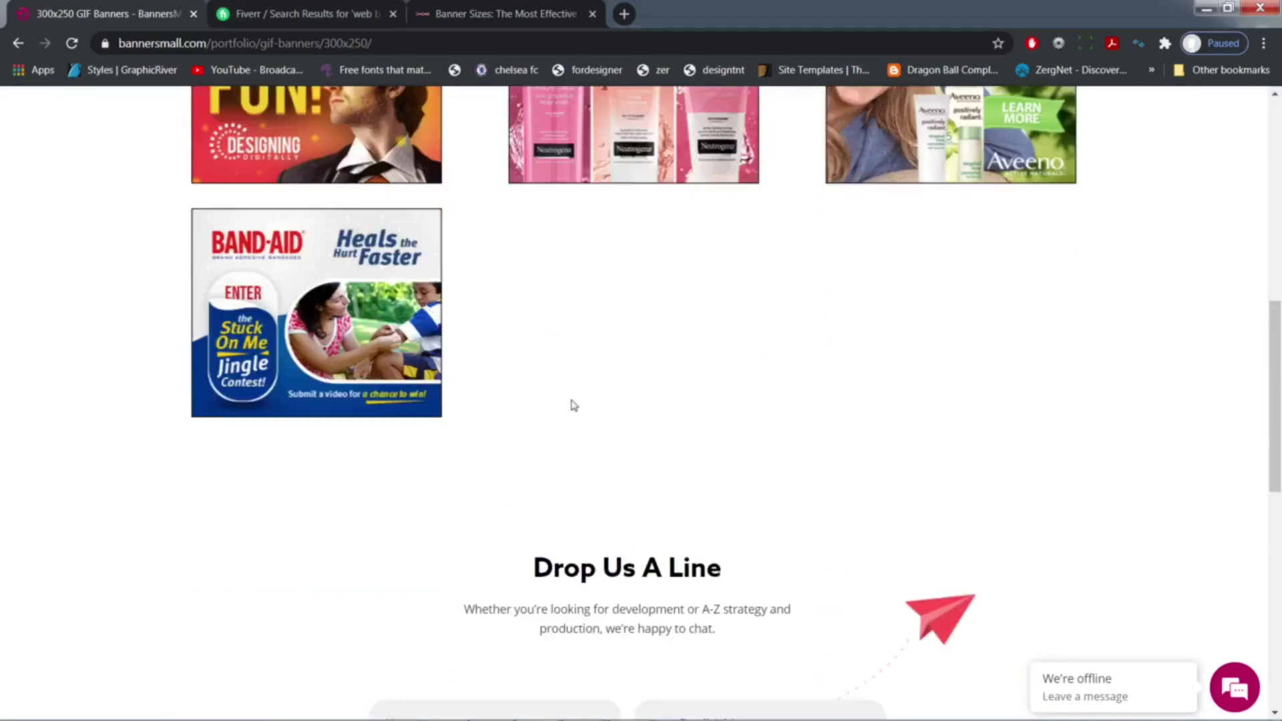
{"action": "scroll", "coordinate": [571, 399], "scroll_direction": "up", "scroll_amount": 6}
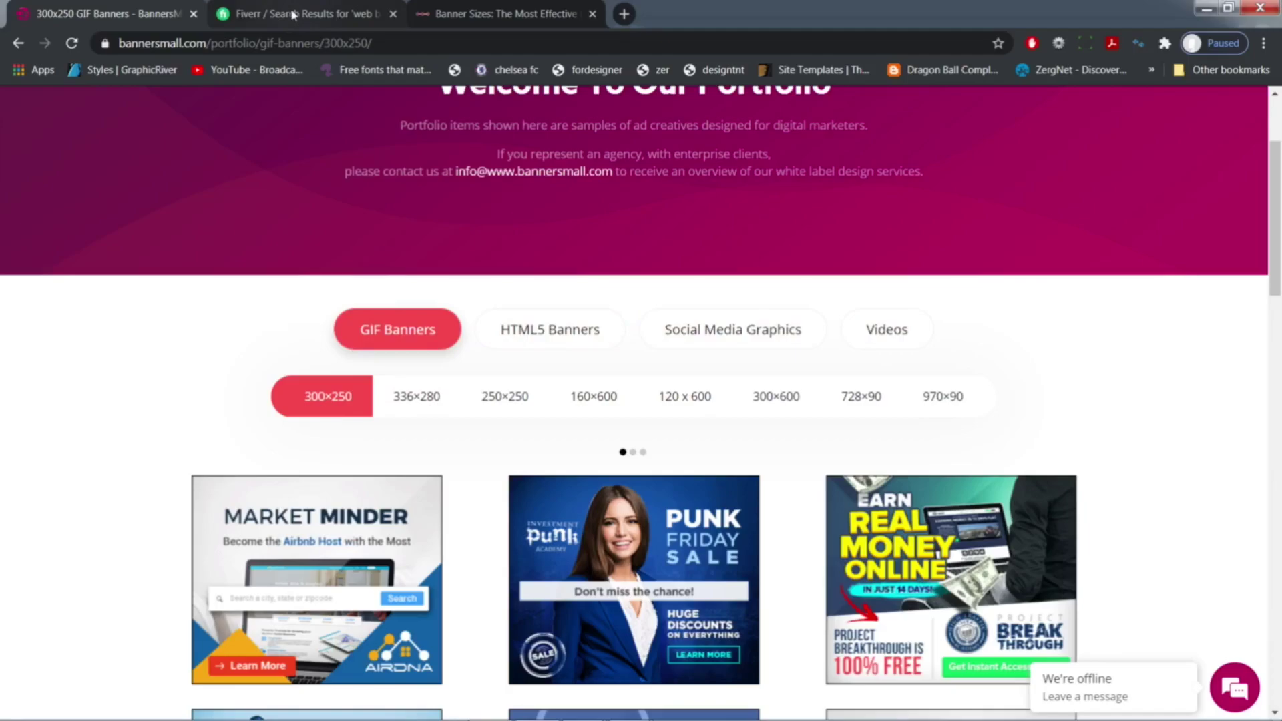
{"action": "scroll", "coordinate": [553, 341], "scroll_direction": "up", "scroll_amount": 3}
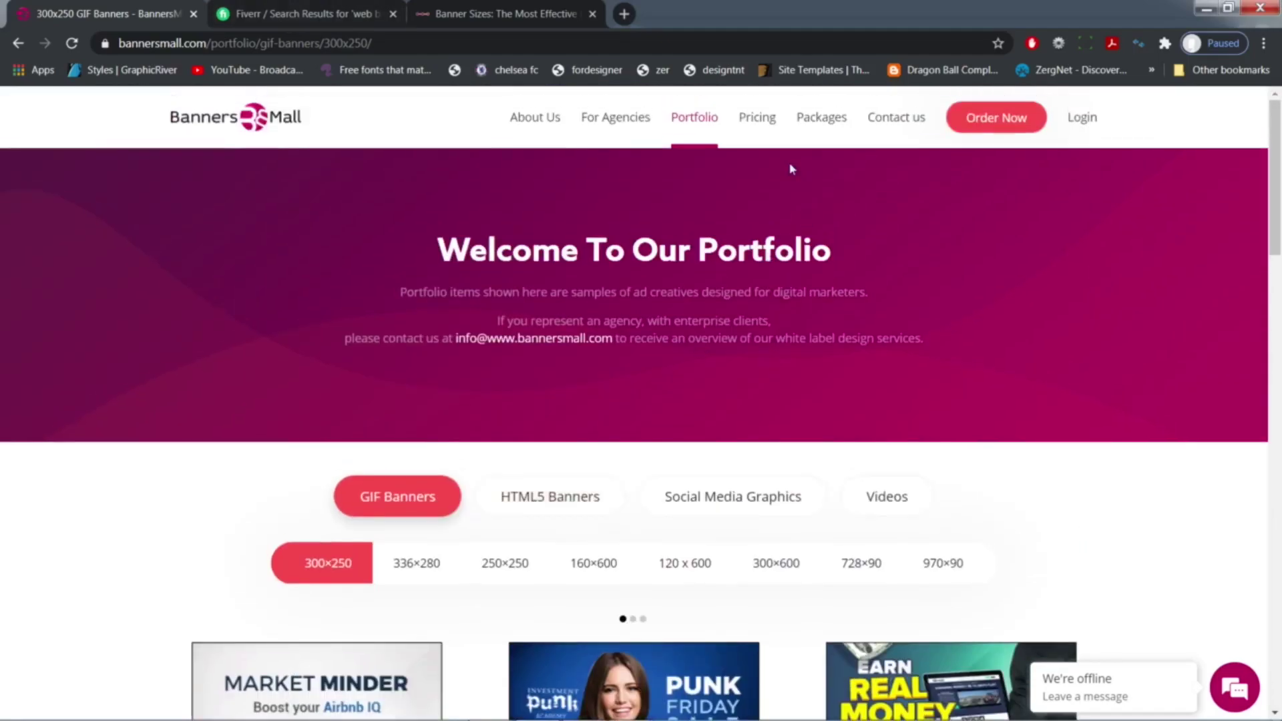
- Open the BannersMall pricing page and review the GIF and HTML5 starter packages
{"action": "left_click", "coordinate": [760, 119]}
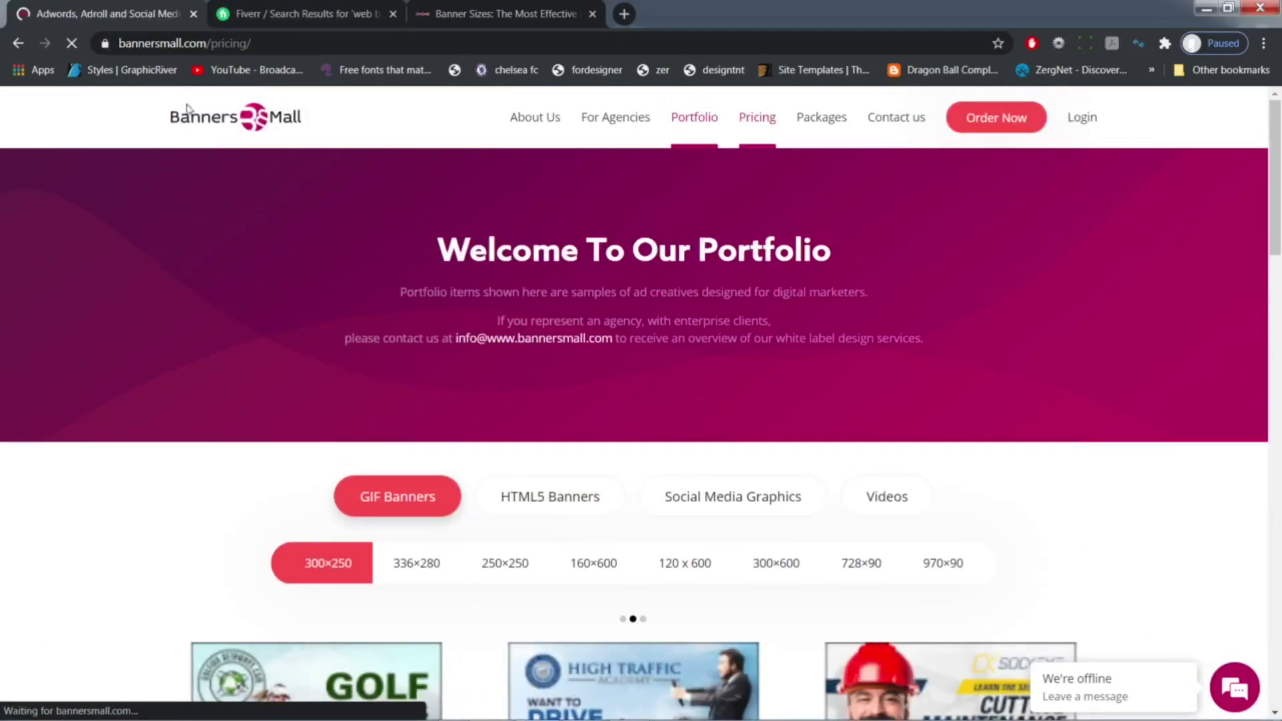
{"action": "scroll", "coordinate": [629, 421], "scroll_direction": "down", "scroll_amount": 3}
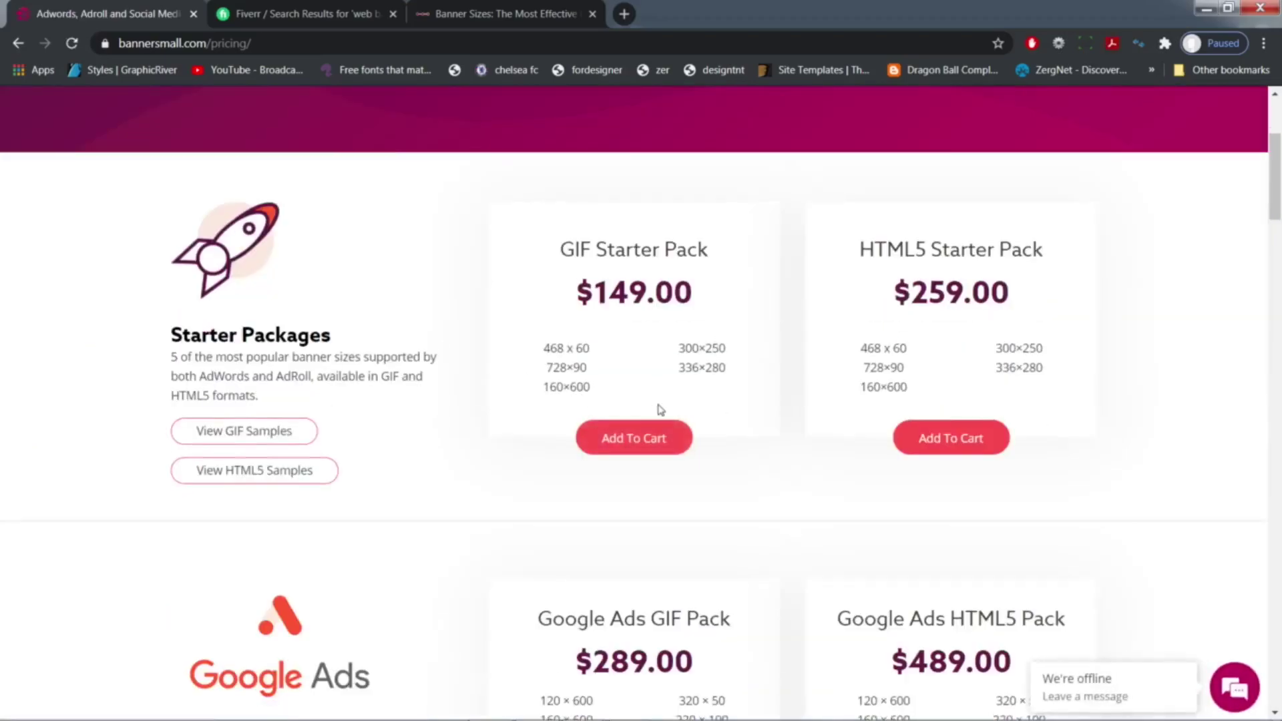
{"action": "scroll", "coordinate": [660, 410], "scroll_direction": "up", "scroll_amount": 3}
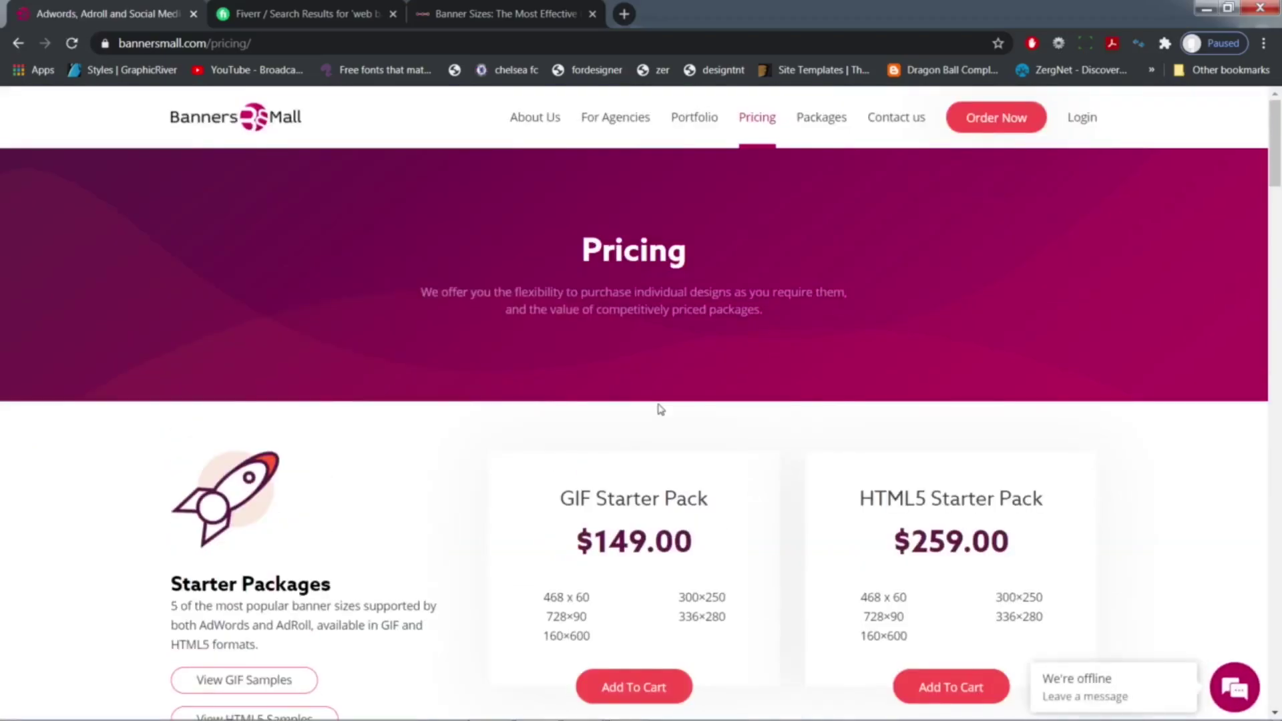
- Examine the Fiverr search results for "web banner", comparing the sellers' sample designs and starting prices
{"action": "left_click", "coordinate": [314, 14]}
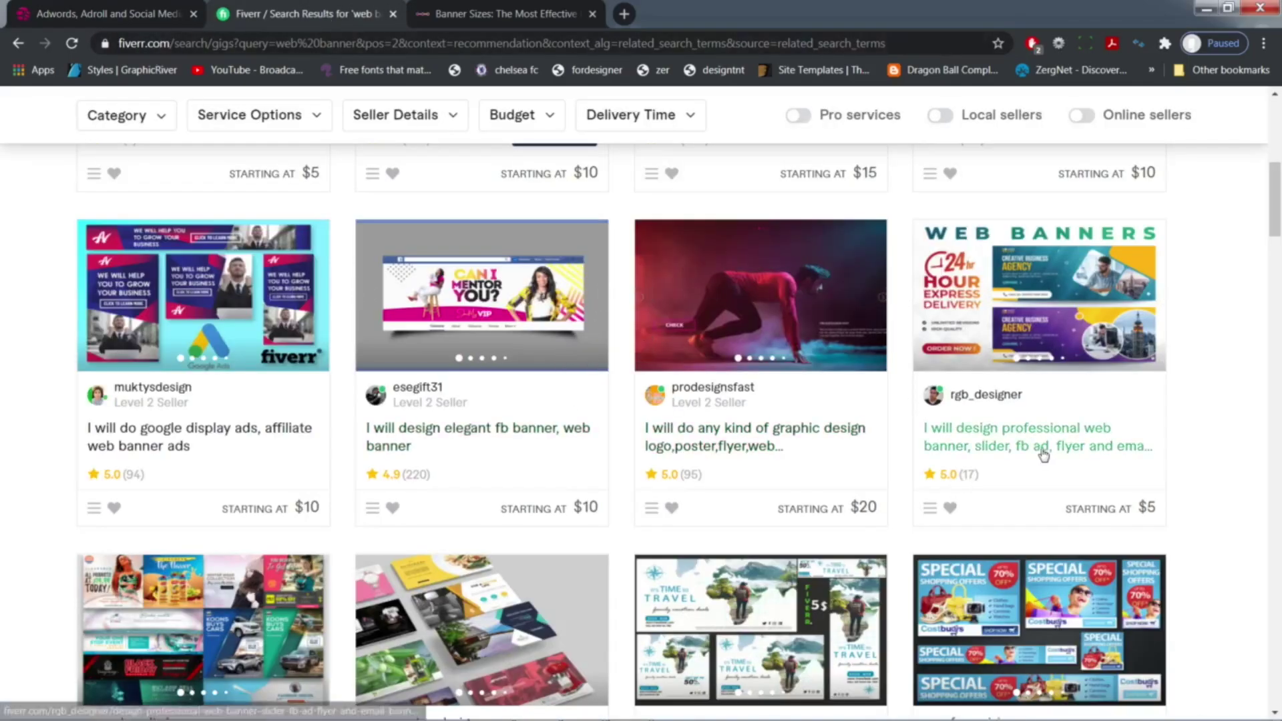
{"action": "scroll", "coordinate": [1044, 453], "scroll_direction": "down", "scroll_amount": 1}
{"action": "scroll", "coordinate": [1043, 453], "scroll_direction": "up", "scroll_amount": 2}
{"action": "mouse_move", "coordinate": [1276, 204]}
{"action": "left_mouse_down"}
{"action": "mouse_move", "coordinate": [1278, 291]}
{"action": "mouse_move", "coordinate": [1279, 198]}
{"action": "left_mouse_up"}
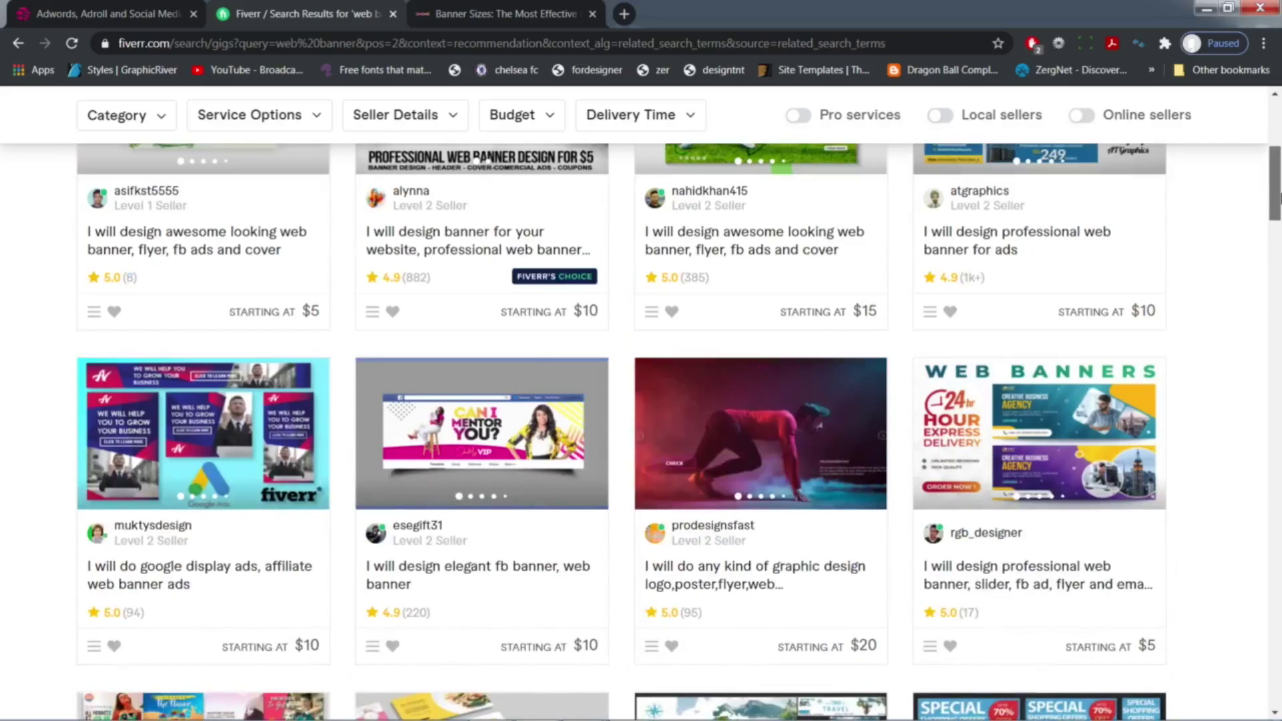
{"action": "left_click_drag", "start_coordinate": [1279, 197], "coordinate": [1279, 175]}
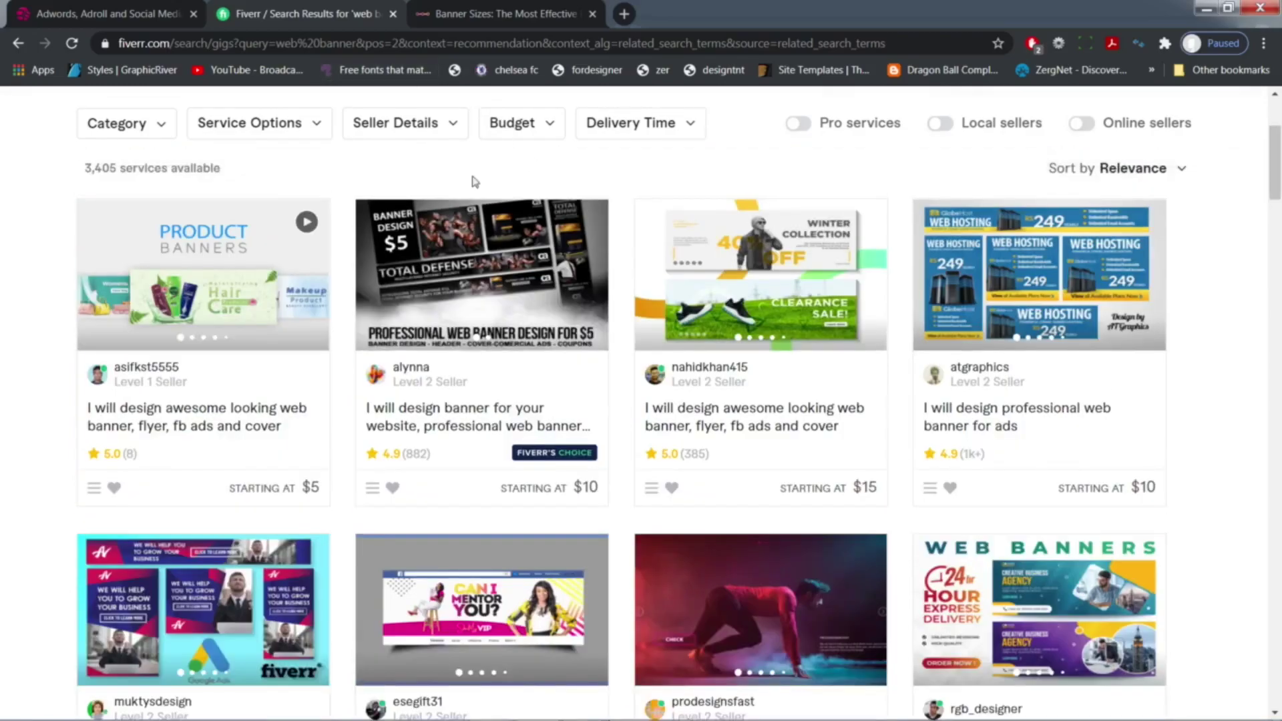
{"action": "scroll", "coordinate": [433, 303], "scroll_direction": "up", "scroll_amount": 3}
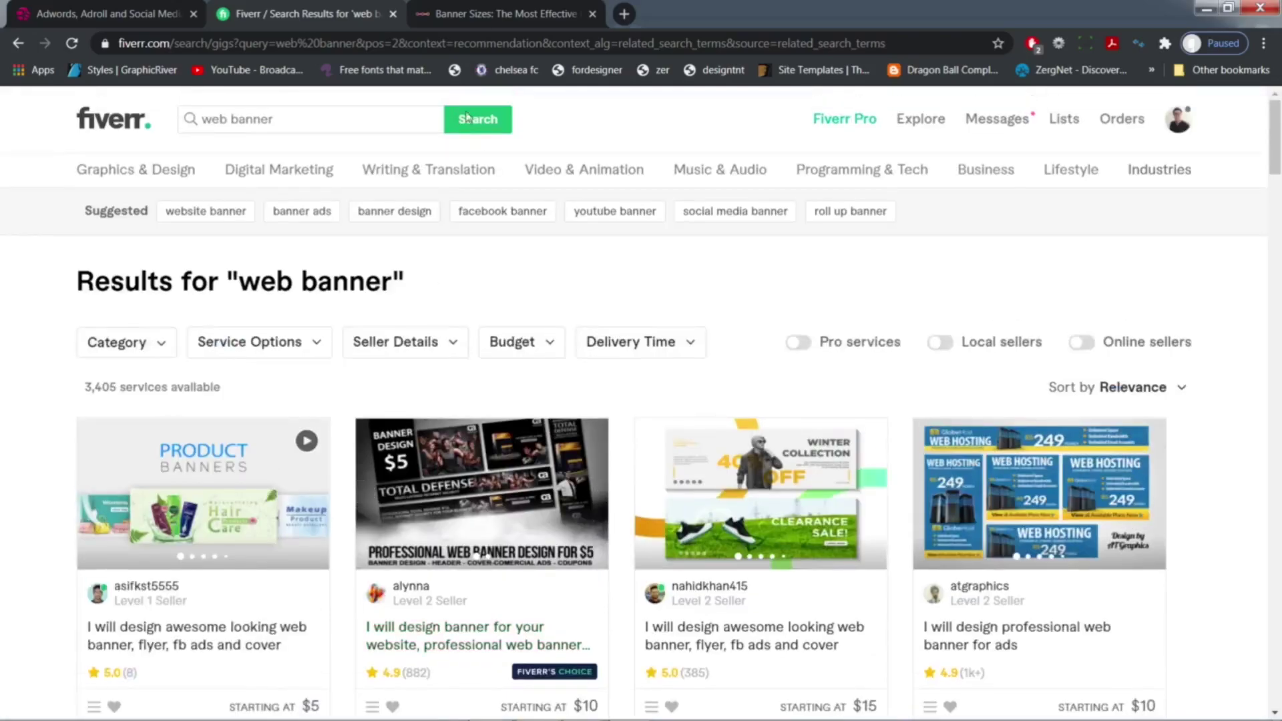
- Close the Fiverr results and check the Standard Banner Sizes table on the Match2One blog
{"action": "left_click", "coordinate": [393, 14]}
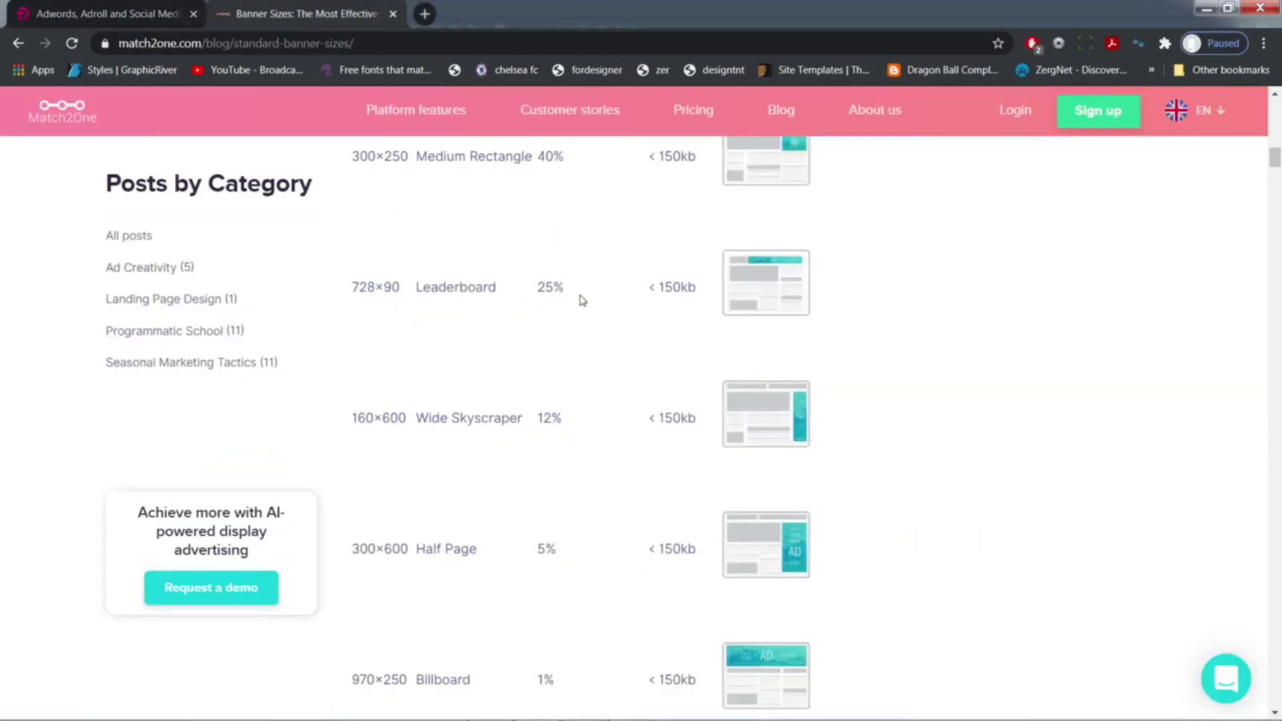
{"action": "scroll", "coordinate": [583, 300], "scroll_direction": "up", "scroll_amount": 3}
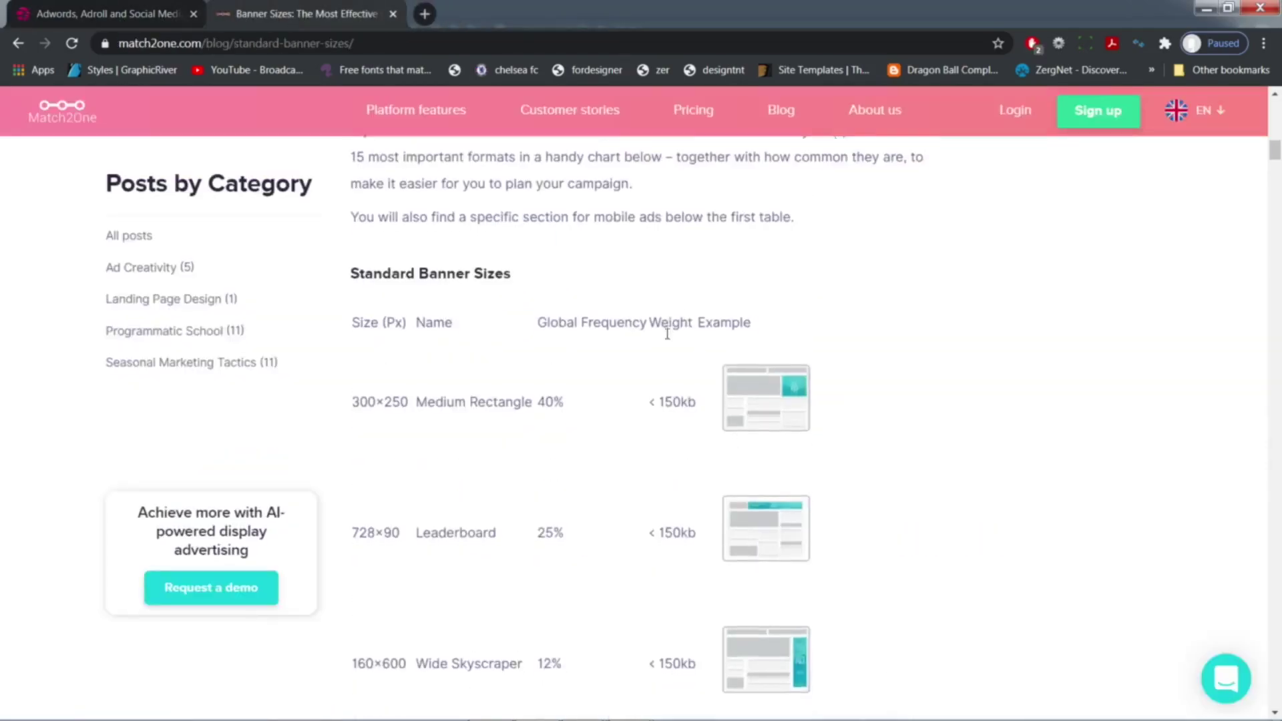
{"action": "scroll", "coordinate": [664, 324], "scroll_direction": "down", "scroll_amount": 3}
- Return to the BannersMall site and open its portfolio of 300×250 GIF banners
{"action": "key", "text": "ctrl+shift+Tab"}
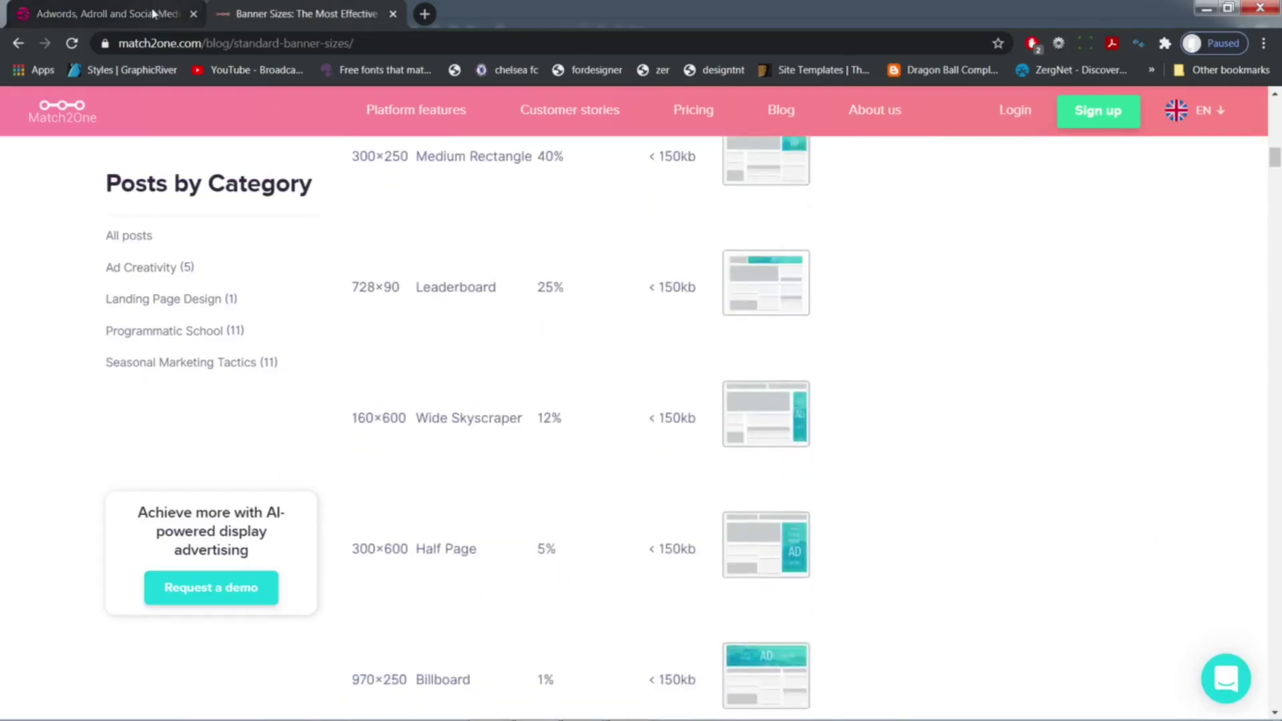
{"action": "scroll", "coordinate": [633, 225], "scroll_direction": "down", "scroll_amount": 2}
{"action": "scroll", "coordinate": [633, 225], "scroll_direction": "up", "scroll_amount": 2}
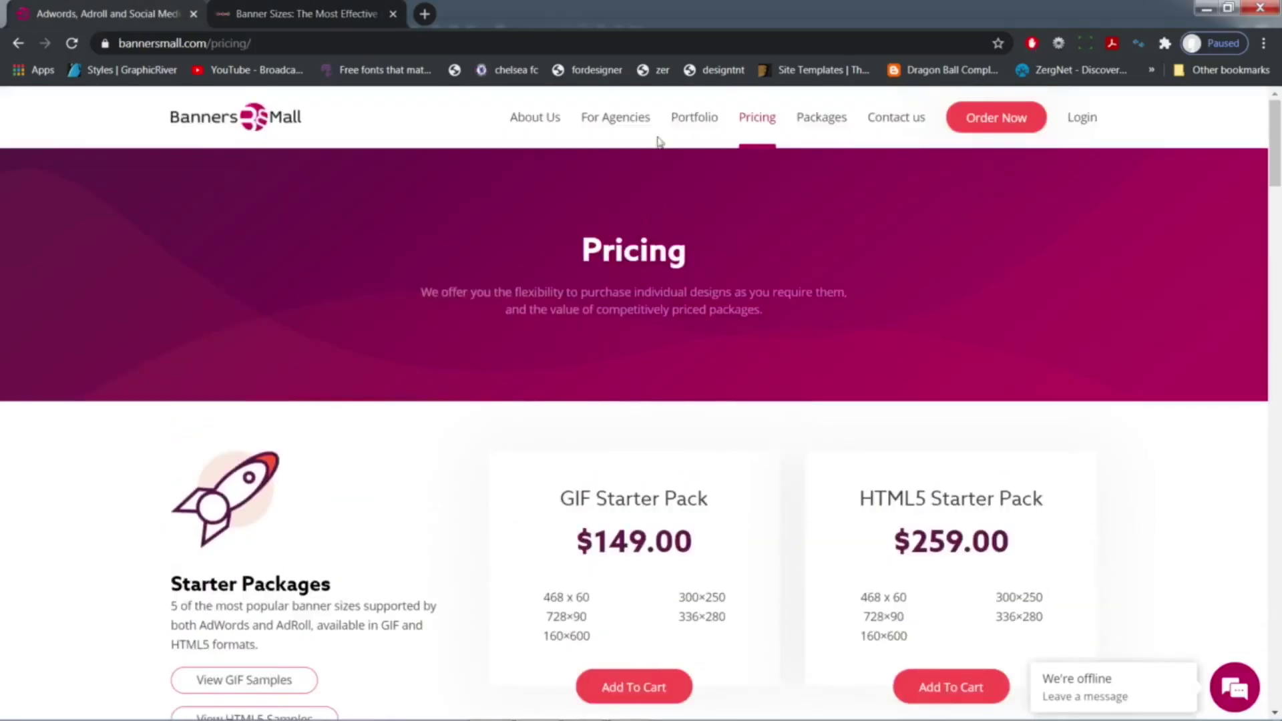
{"action": "left_click", "coordinate": [695, 121]}
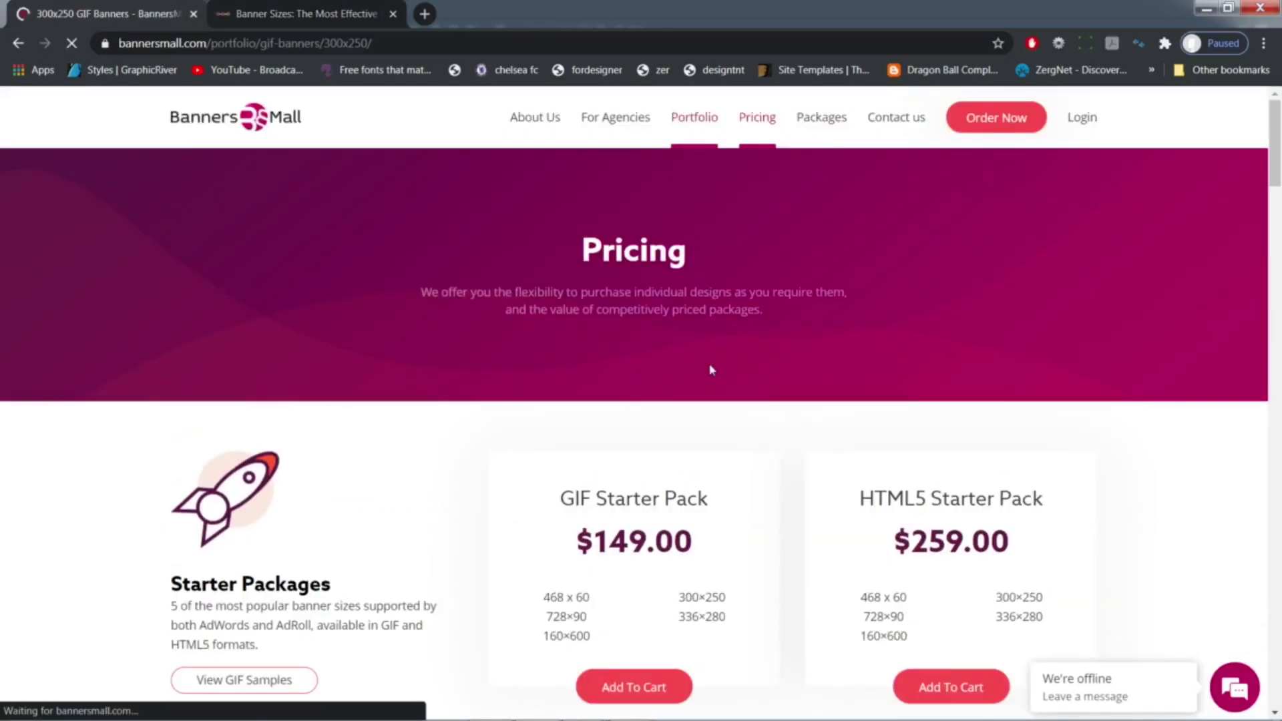
{"action": "scroll", "coordinate": [645, 415], "scroll_direction": "down", "scroll_amount": 3}
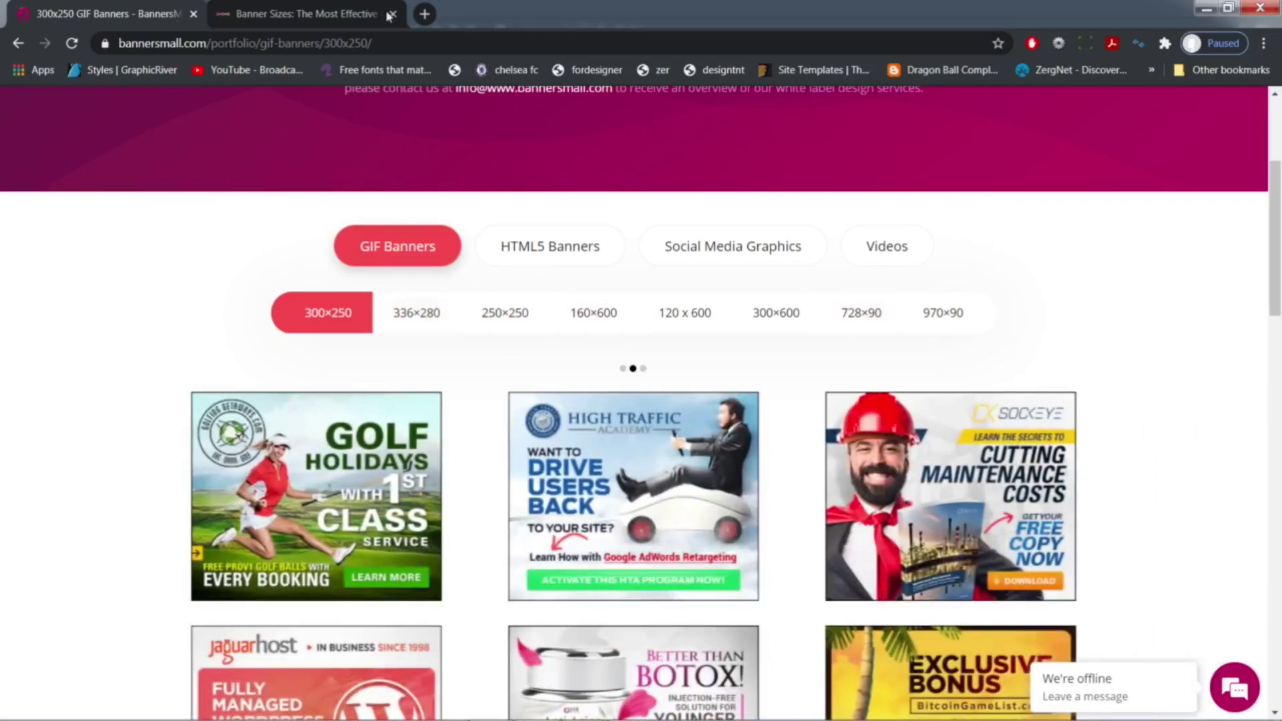
- Review the Match2One standard banner sizes table, from Medium Rectangle to Vertical Banner, with pixel sizes and weight limits
{"action": "left_click", "coordinate": [313, 20]}
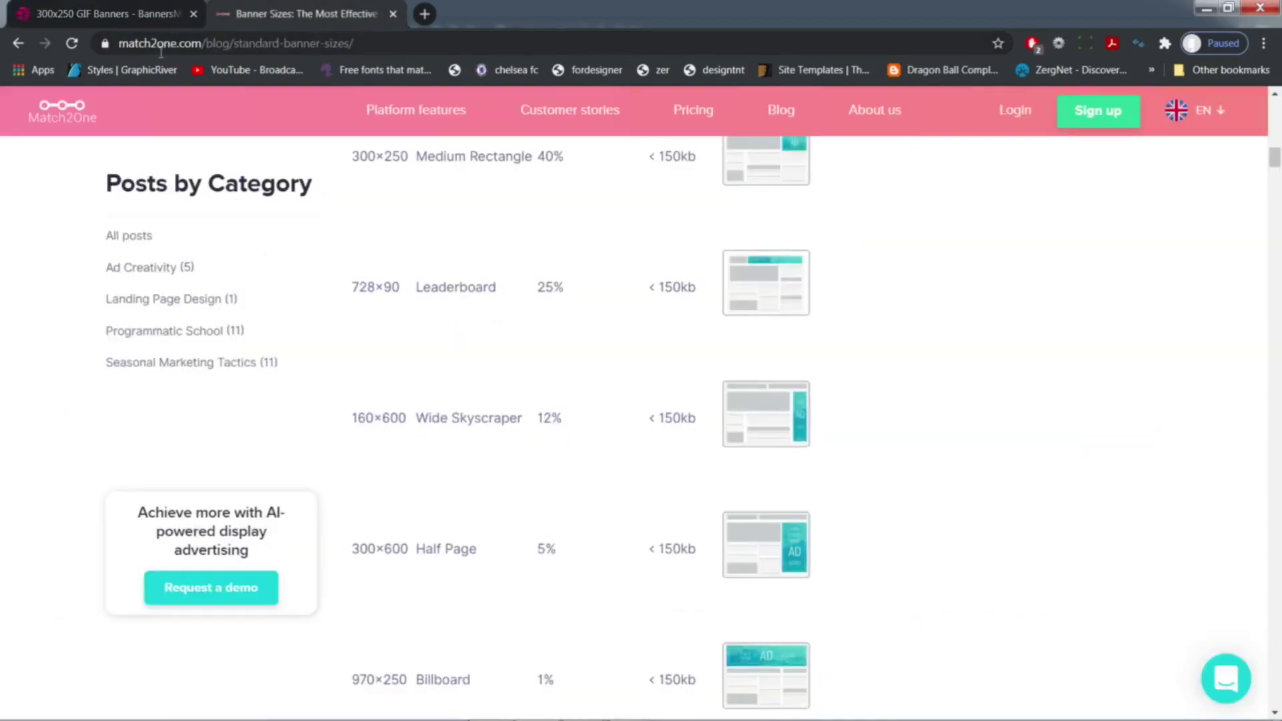
{"action": "scroll", "coordinate": [688, 404], "scroll_direction": "up", "scroll_amount": 4}
{"action": "scroll", "coordinate": [647, 394], "scroll_direction": "down", "scroll_amount": 3}
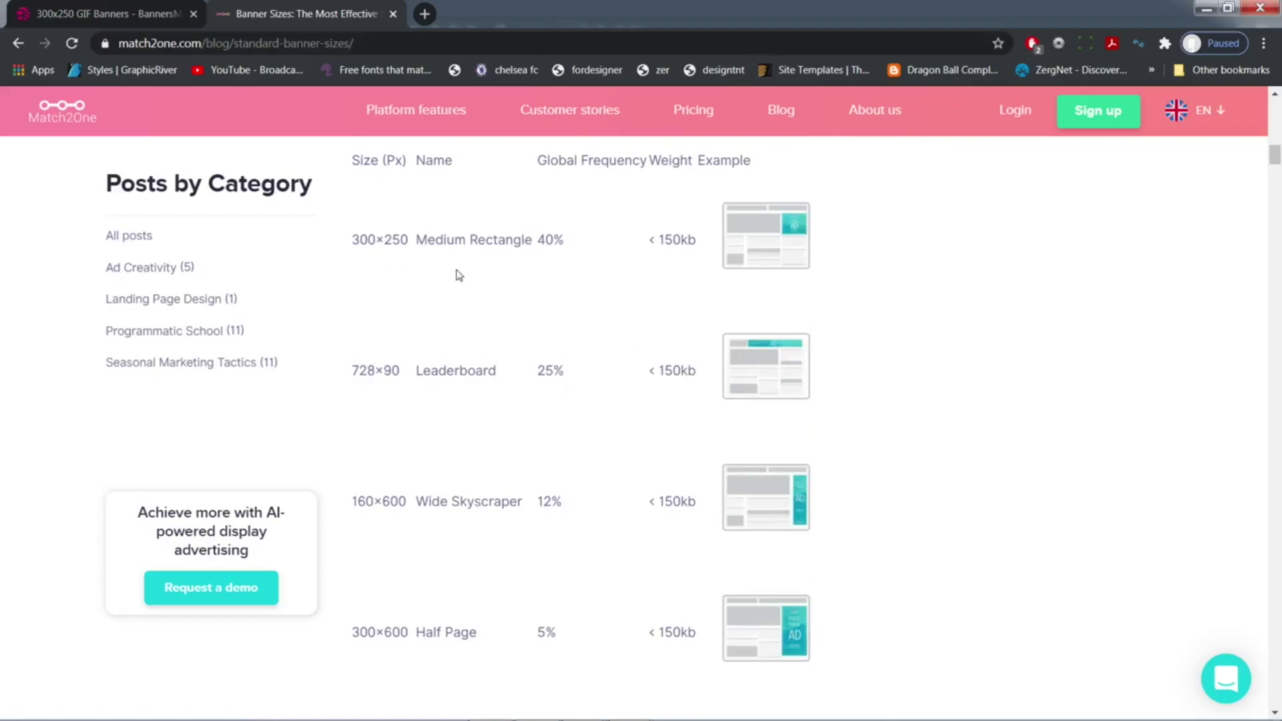
{"action": "scroll", "coordinate": [486, 298], "scroll_direction": "down", "scroll_amount": 6}
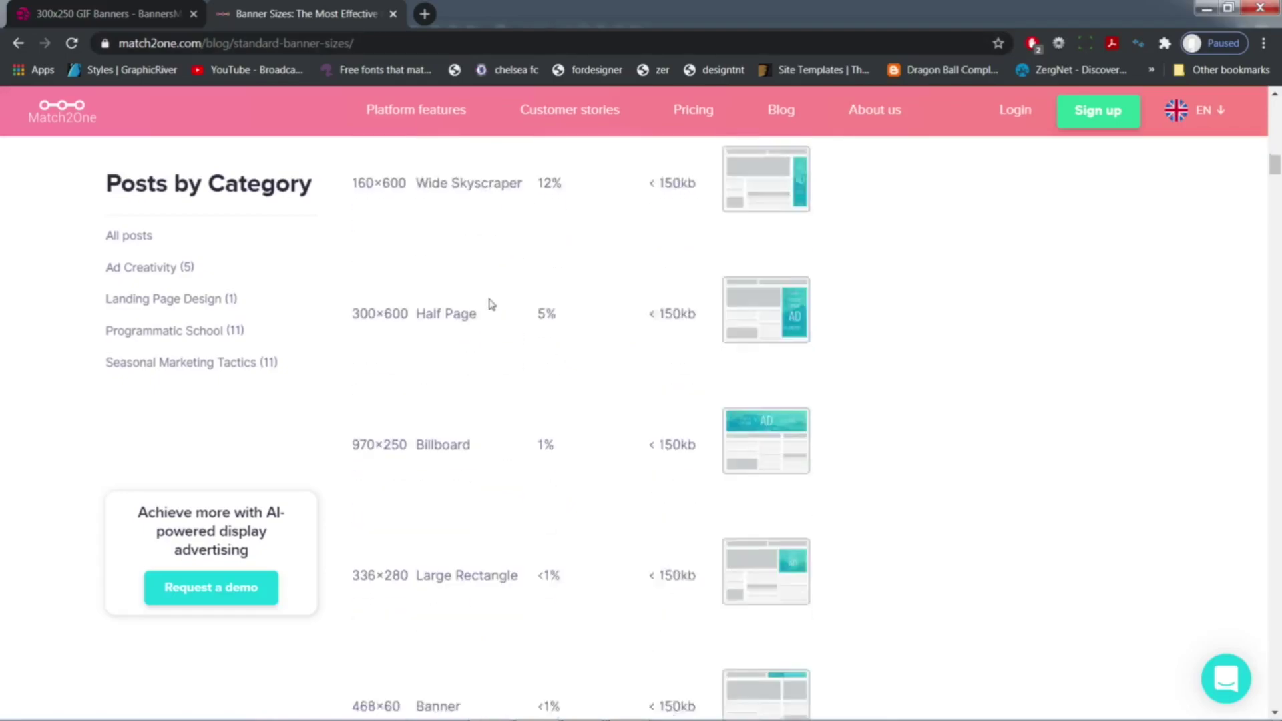
{"action": "scroll", "coordinate": [477, 414], "scroll_direction": "down", "scroll_amount": 2}
{"action": "scroll", "coordinate": [494, 527], "scroll_direction": "down", "scroll_amount": 3}
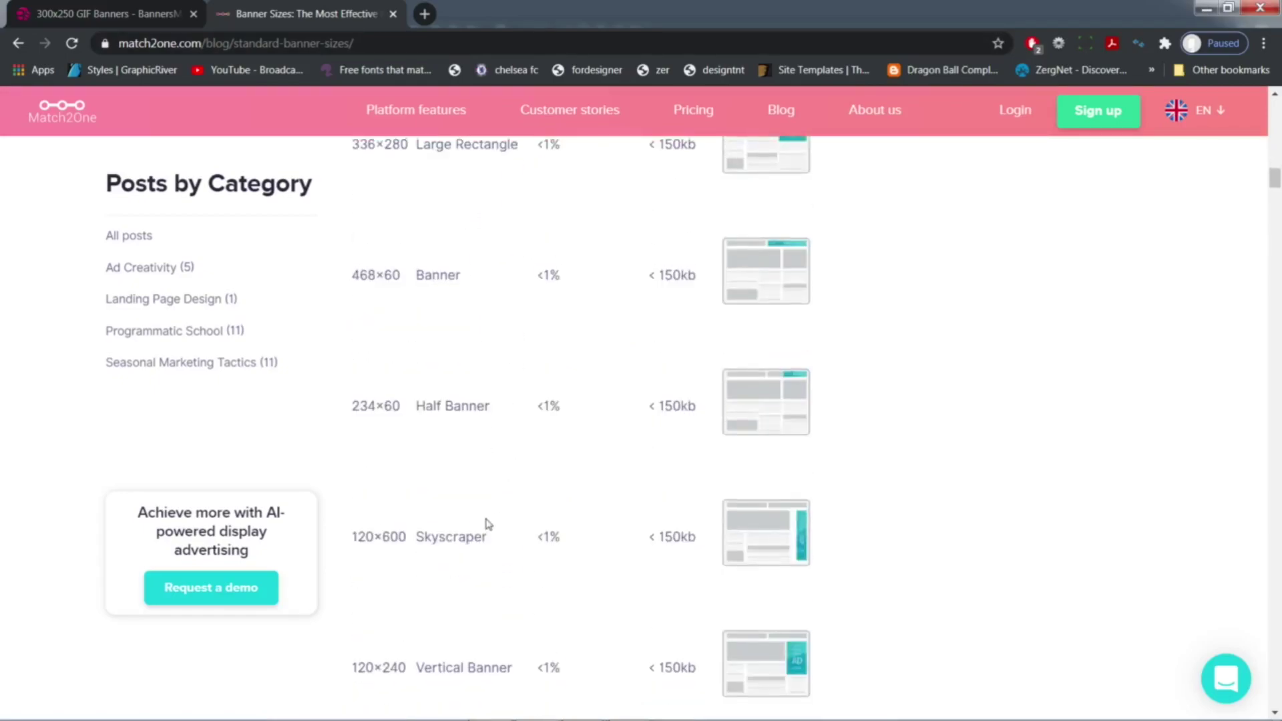
{"action": "scroll", "coordinate": [467, 401], "scroll_direction": "up", "scroll_amount": 6}
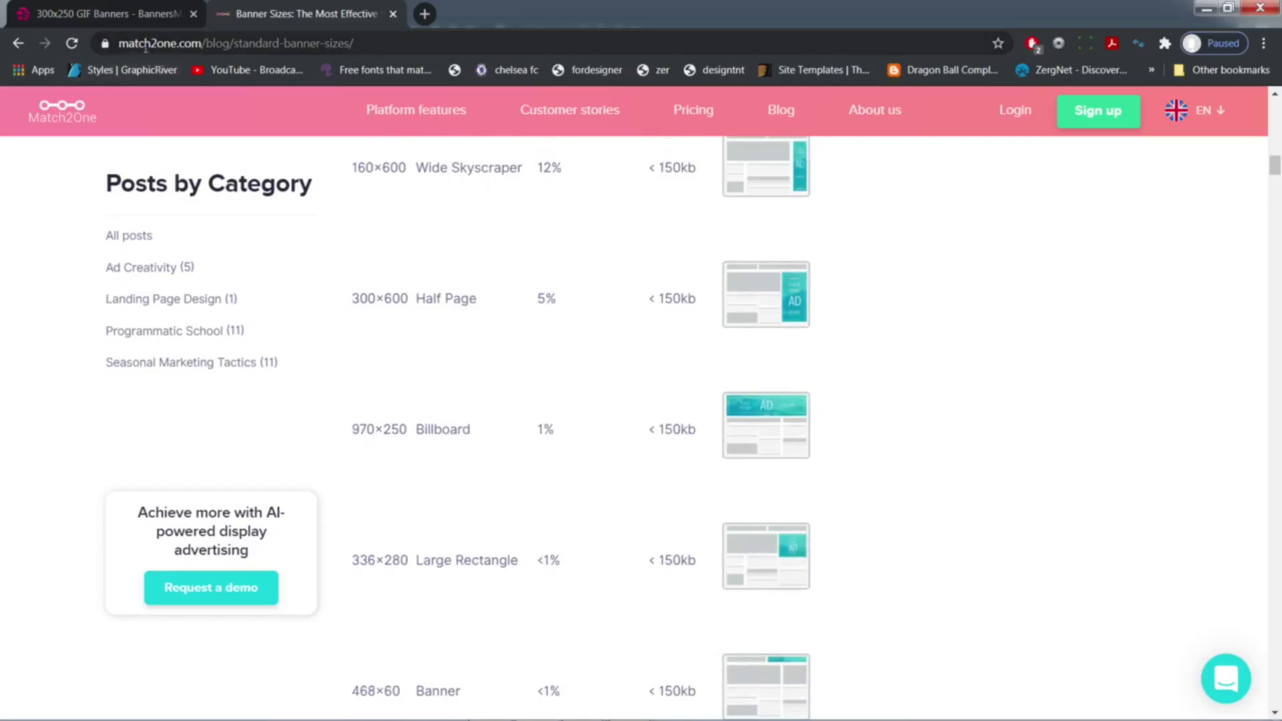
- Close the Match2One banner sizes page and switch back to Photoshop
{"action": "left_click", "coordinate": [393, 14]}
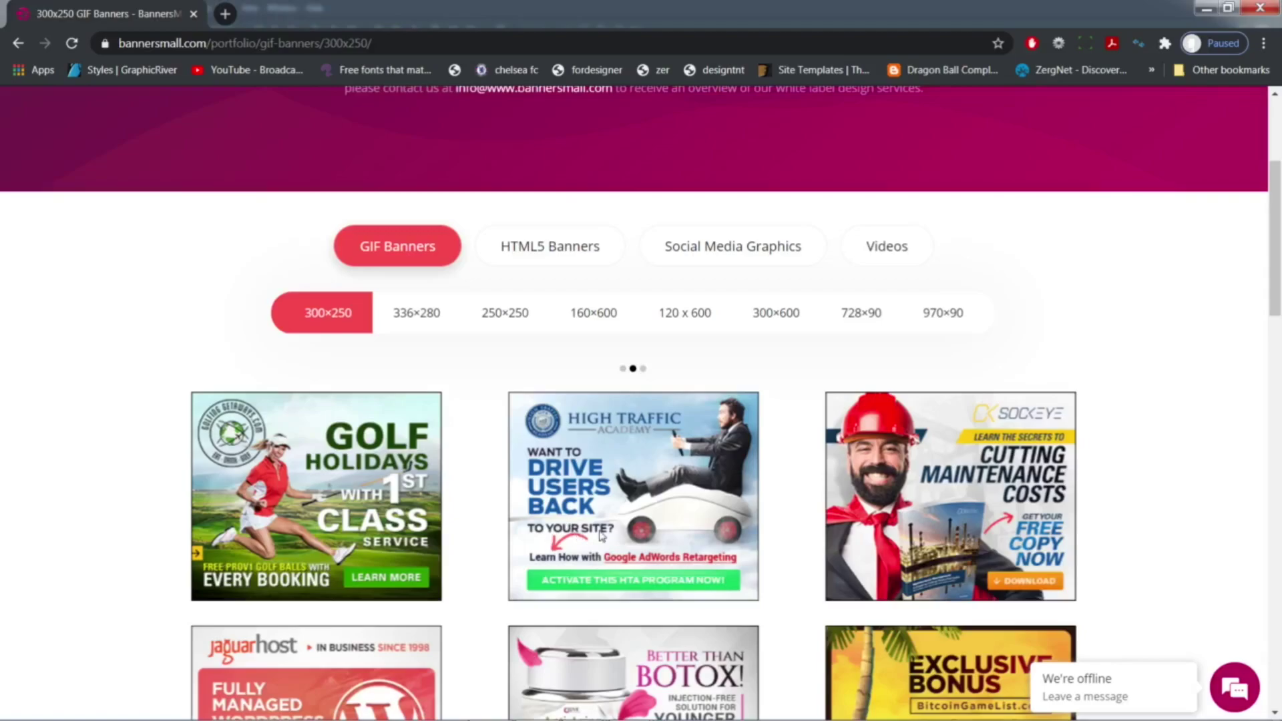
{"action": "mouse_move", "coordinate": [621, 719]}
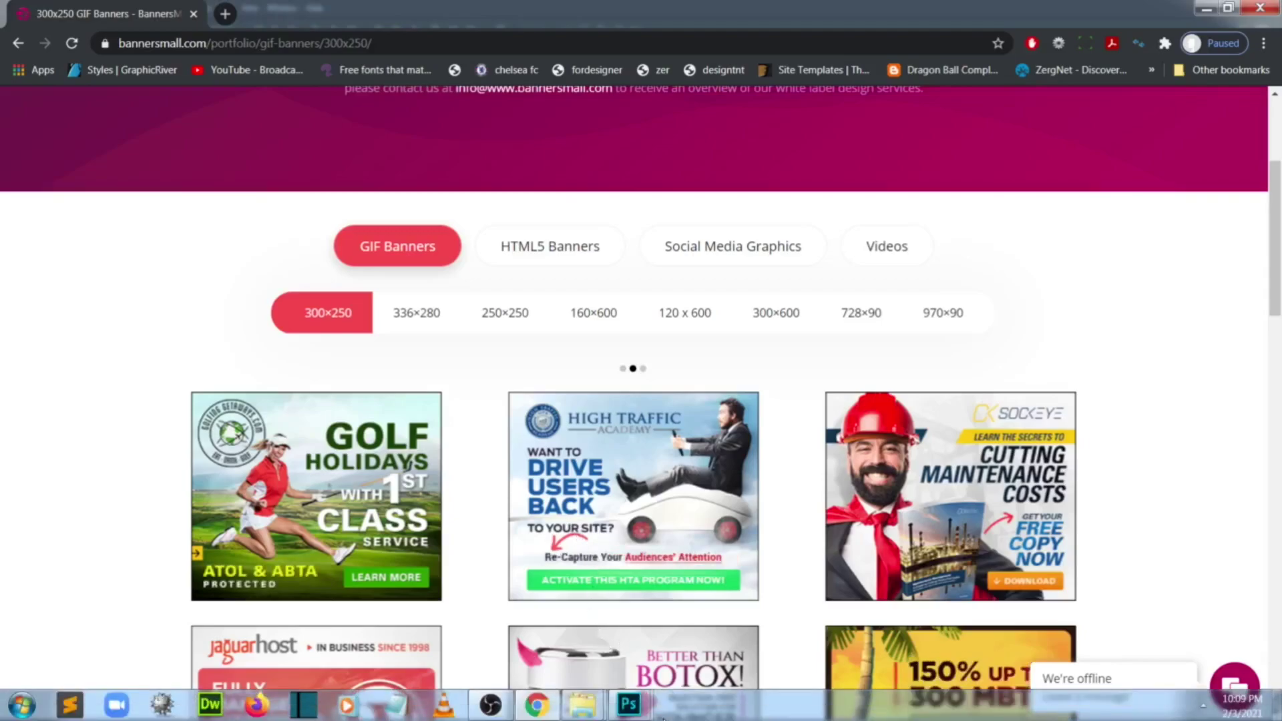
{"action": "left_click", "coordinate": [628, 703]}
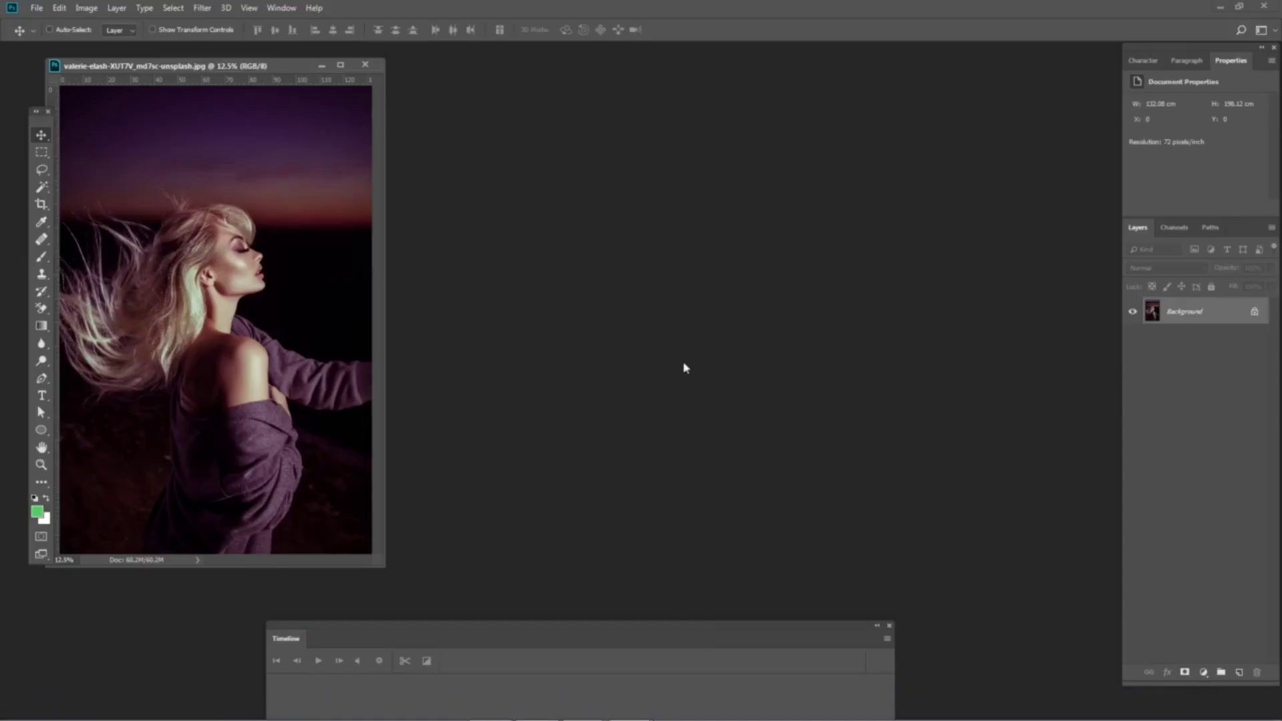
- Create a new document 300 pixels wide and 250 pixels high at 72 pixels/inch
{"action": "key", "text": "ctrl+n"}
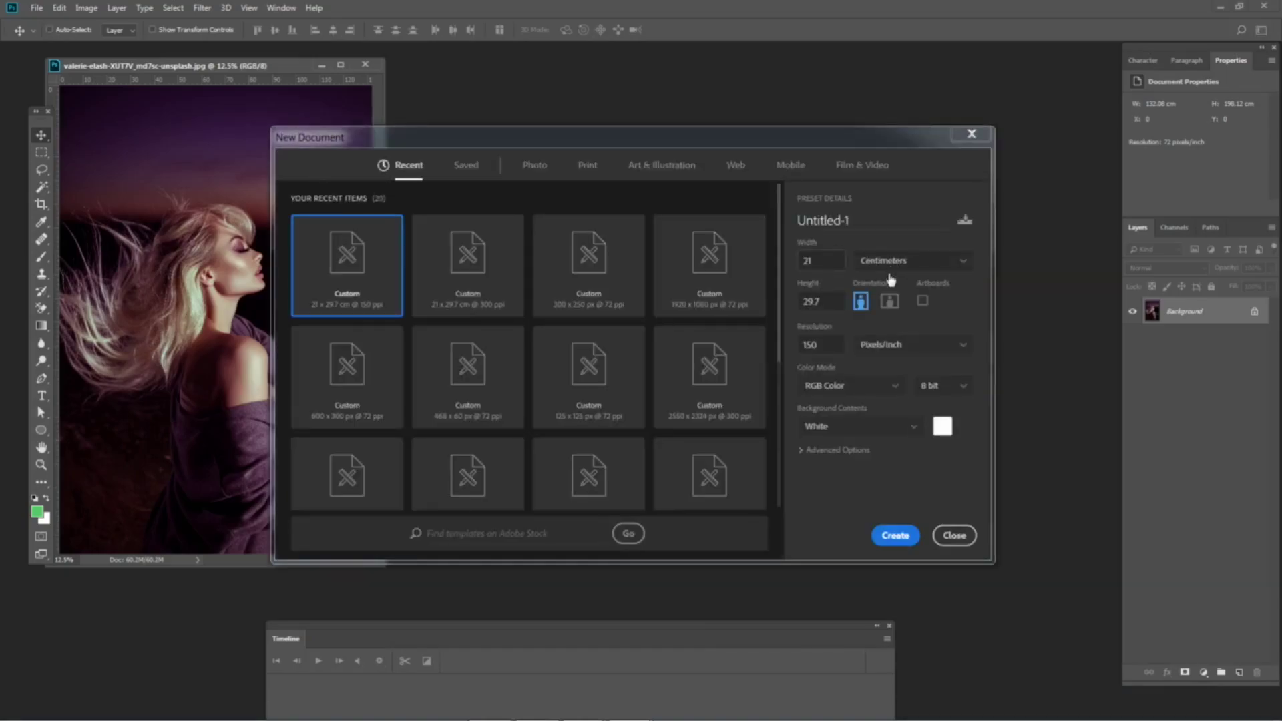
{"action": "left_click", "coordinate": [895, 265]}
{"action": "left_click", "coordinate": [895, 282]}
{"action": "double_click", "coordinate": [828, 268]}
{"action": "type", "text": "300"}
{"action": "key", "text": "Tab"}
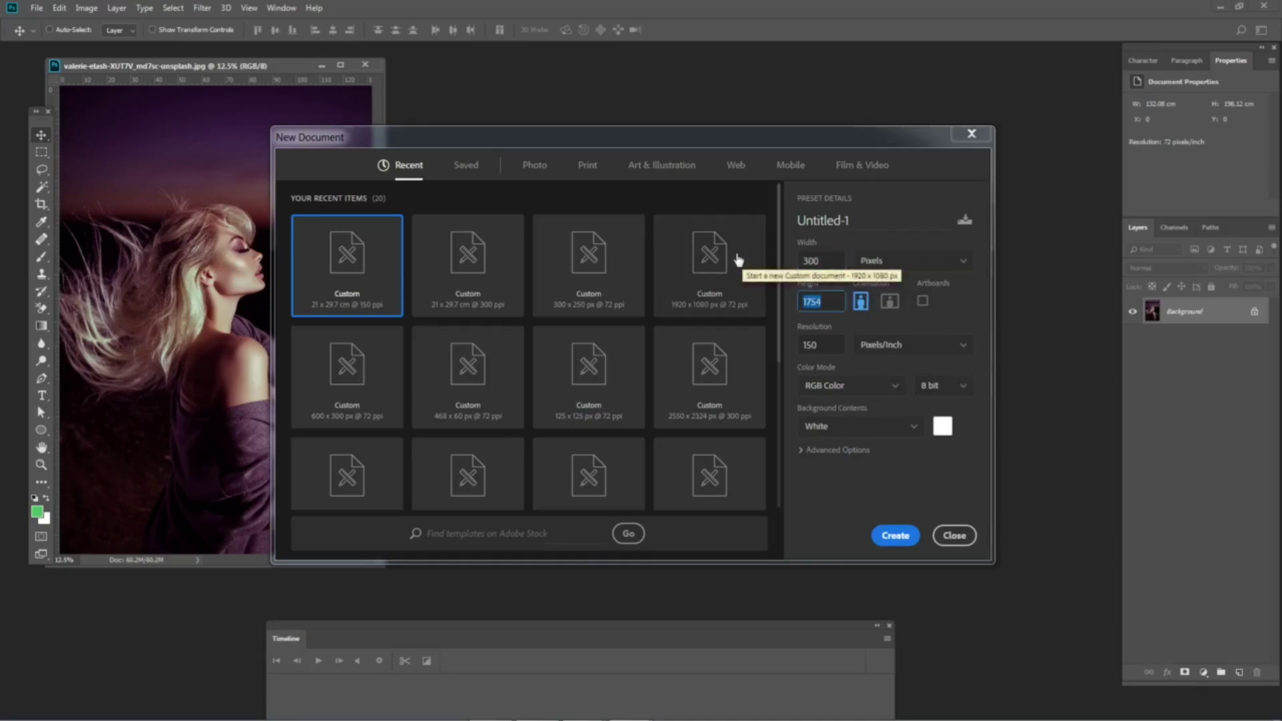
{"action": "type", "text": "250"}
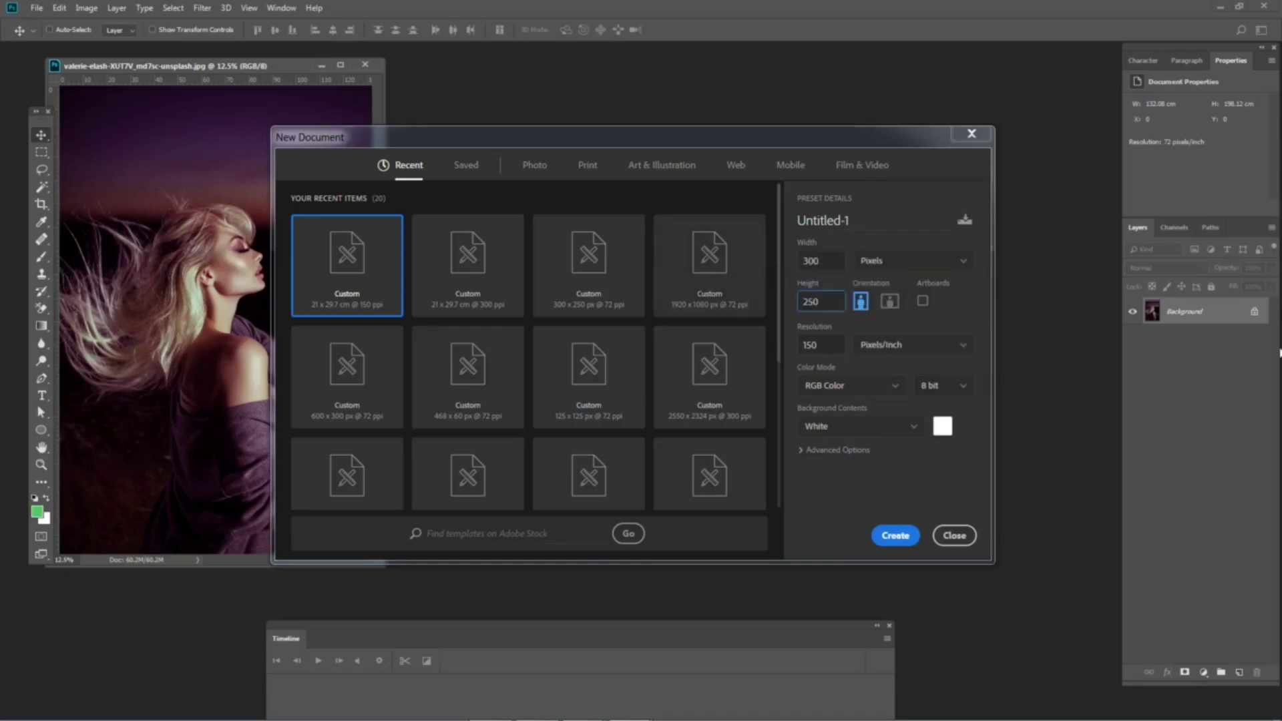
{"action": "key", "text": "Tab"}
{"action": "type", "text": "72"}
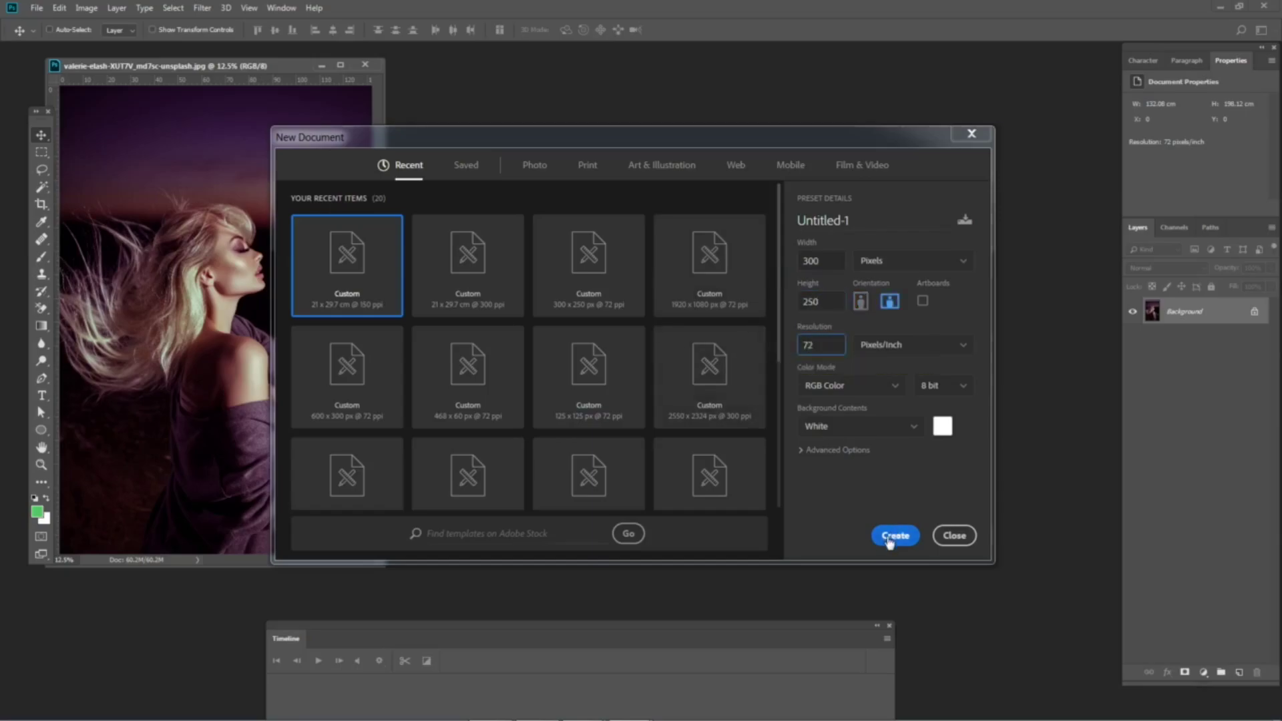
{"action": "left_click", "coordinate": [888, 538]}
- Enlarge the blank document's window and save the document as 300x250.psd in the 32-banner-ad folder
{"action": "left_click_drag", "start_coordinate": [207, 86], "coordinate": [592, 204]}
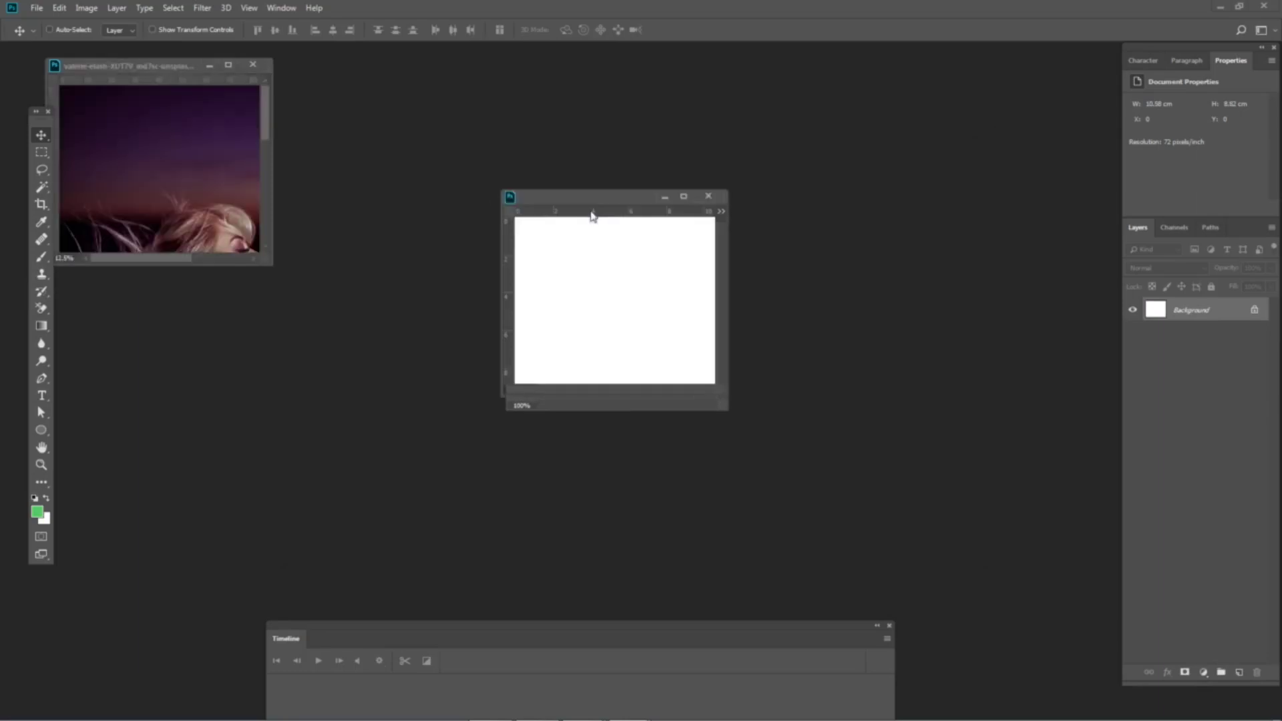
{"action": "left_click_drag", "start_coordinate": [719, 391], "coordinate": [896, 579]}
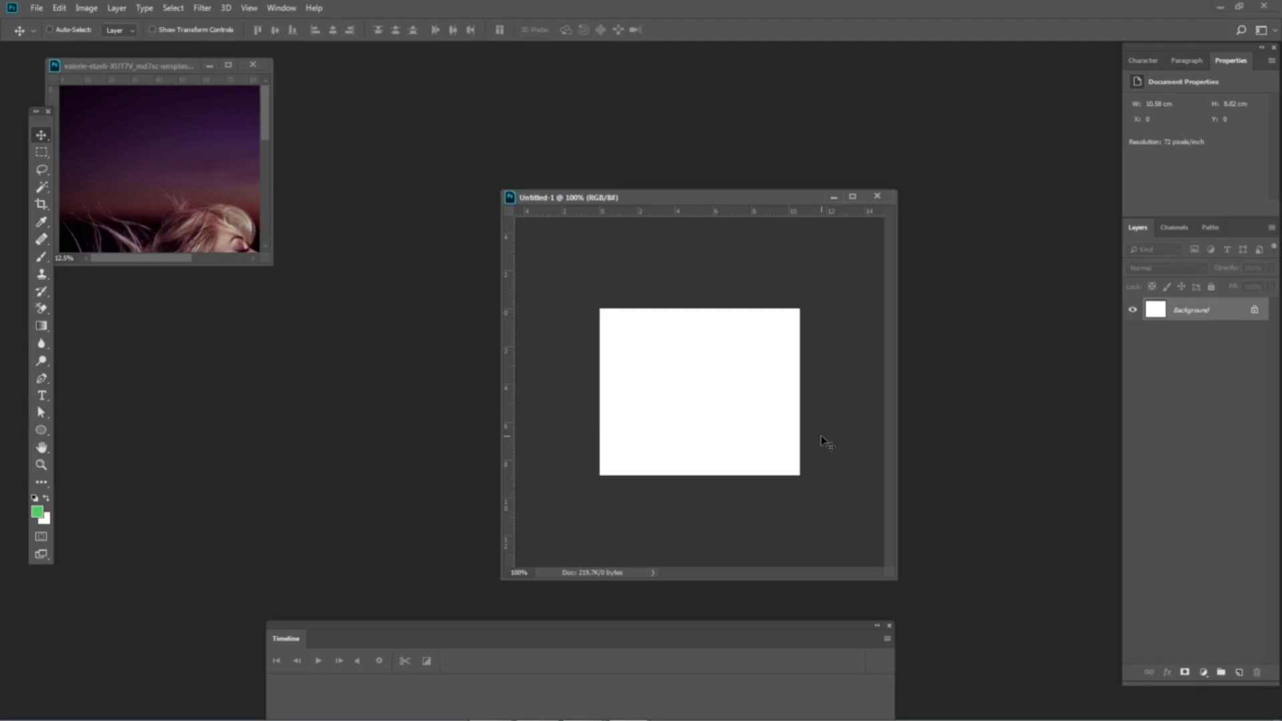
{"action": "key", "text": "ctrl+s"}
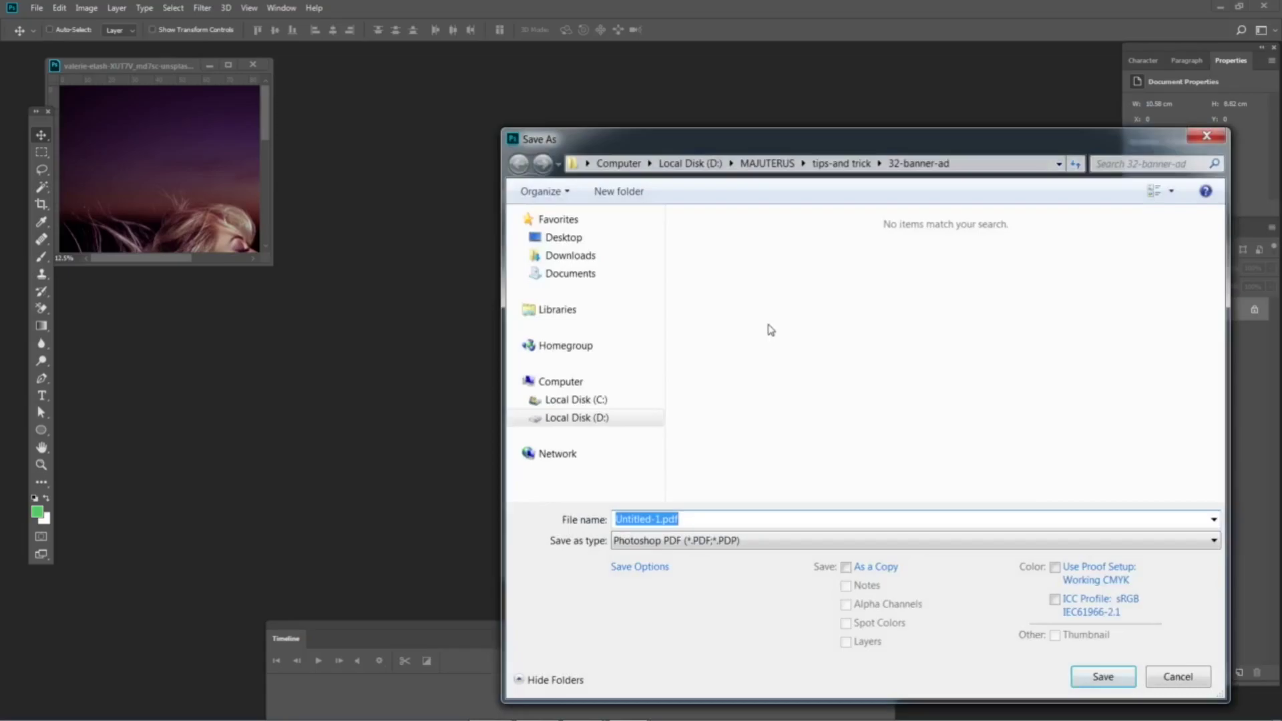
{"action": "type", "text": "300x2"}
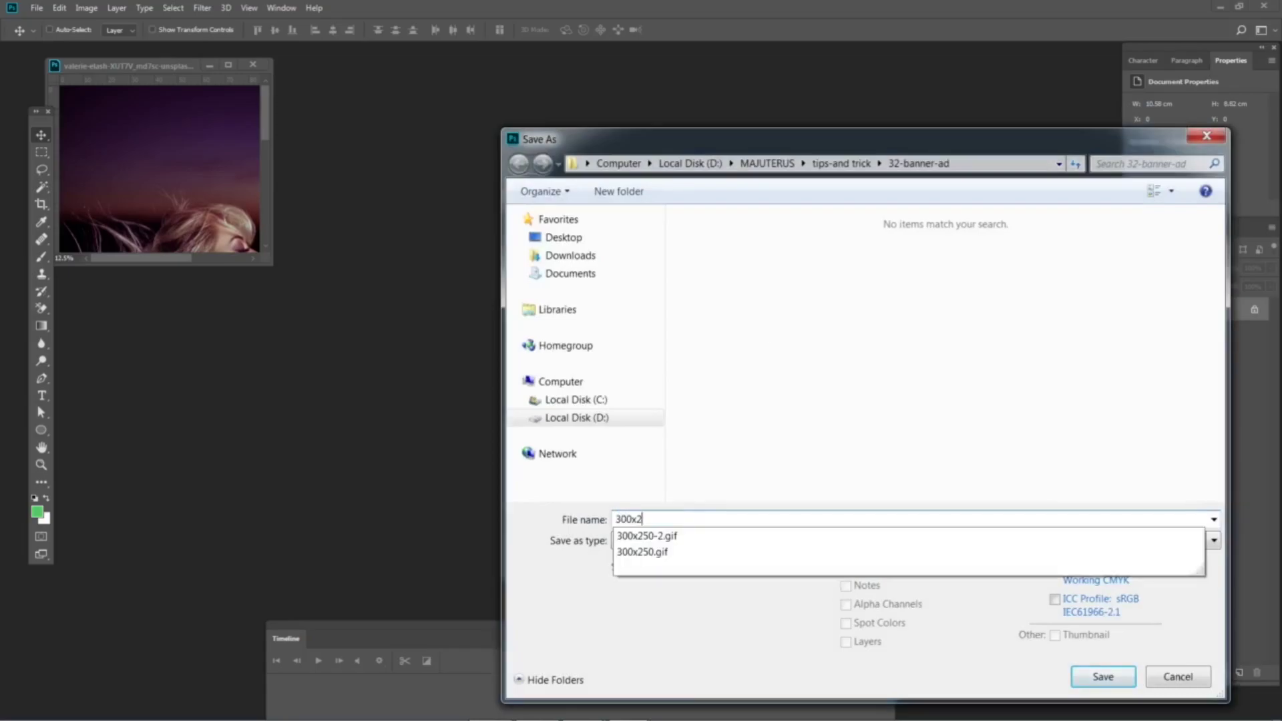
{"action": "key", "text": "Return"}
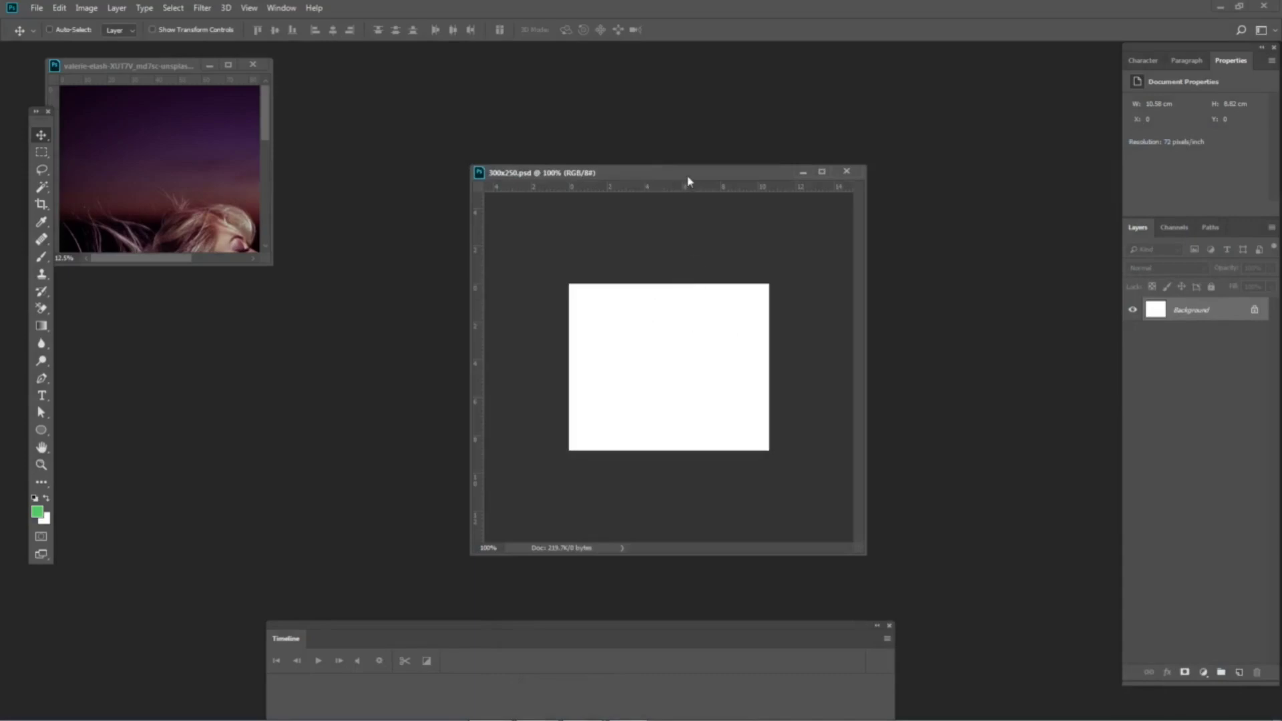
- Bring the portrait photo into the 300x250 document as a new layer and show the document in full-screen mode
{"action": "left_click_drag", "start_coordinate": [688, 180], "coordinate": [633, 134]}
{"action": "left_click_drag", "start_coordinate": [803, 504], "coordinate": [966, 586]}
{"action": "key", "text": "ctrl+plus"}
{"action": "left_click_drag", "start_coordinate": [203, 153], "coordinate": [530, 392]}
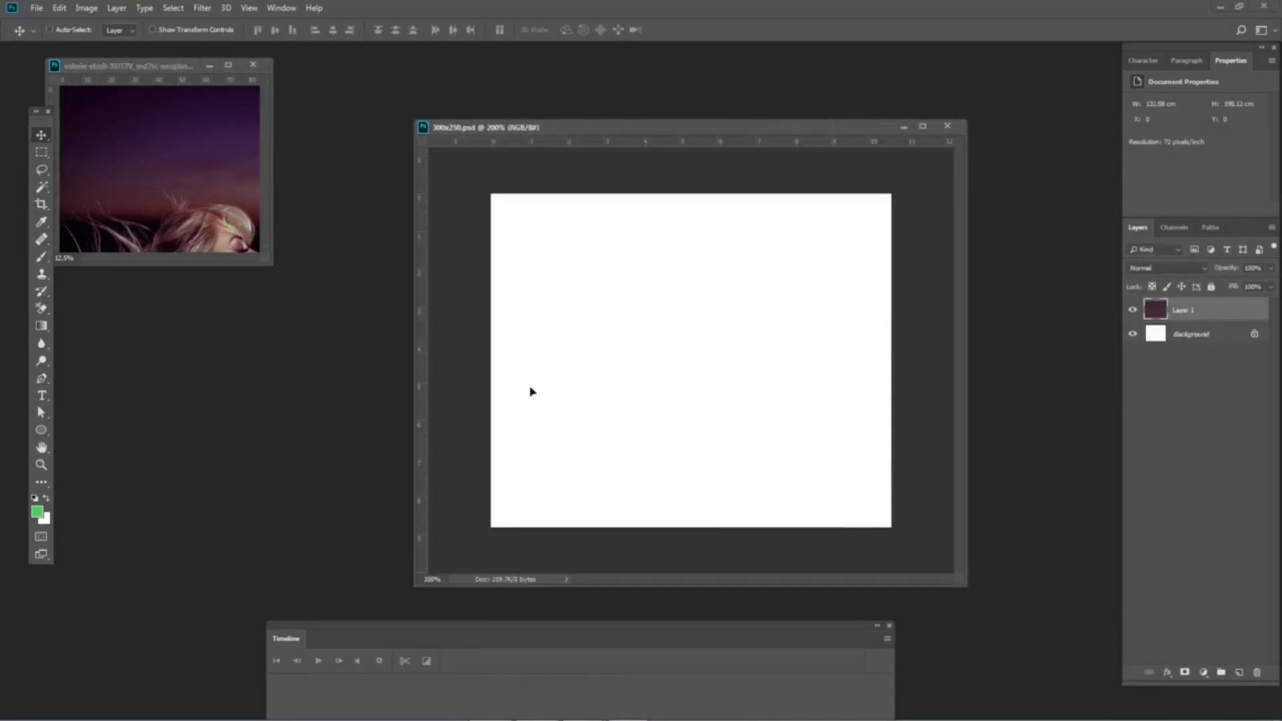
{"action": "key", "text": "f"}
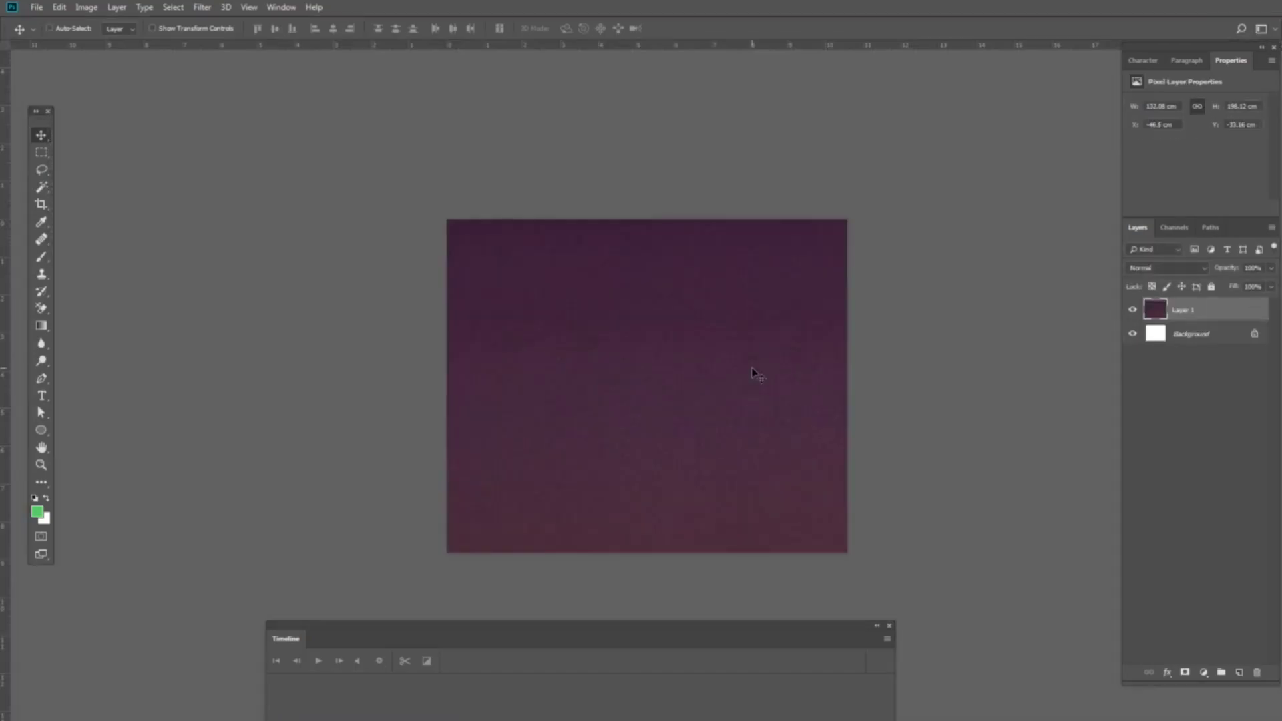
- Scale the oversized portrait layer down to about 23% and shift it over the banner canvas
{"action": "key", "text": "ctrl+minus"}
{"action": "key", "text": "ctrl+minus"}
{"action": "key", "text": "ctrl+minus"}
{"action": "key", "text": "ctrl+minus"}
{"action": "key", "text": "ctrl+t"}
{"action": "key", "text": "ctrl+minus"}
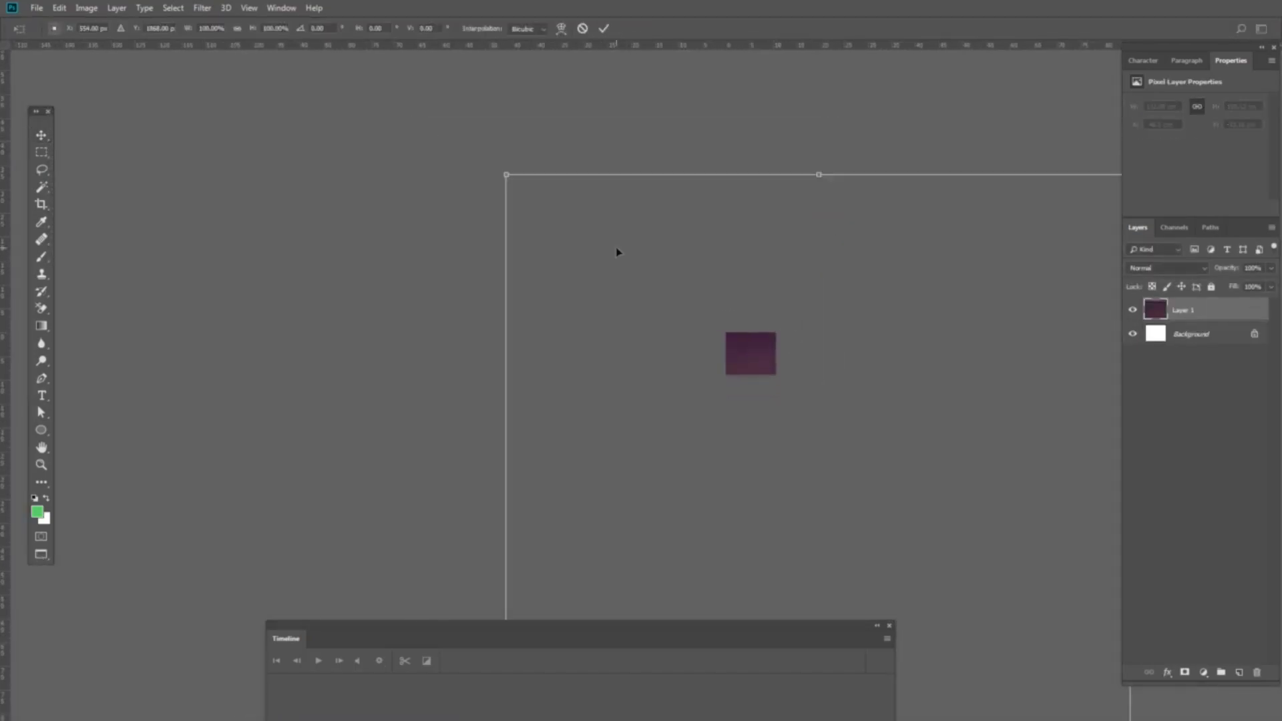
{"action": "left_click_drag", "start_coordinate": [505, 175], "coordinate": [838, 314]}
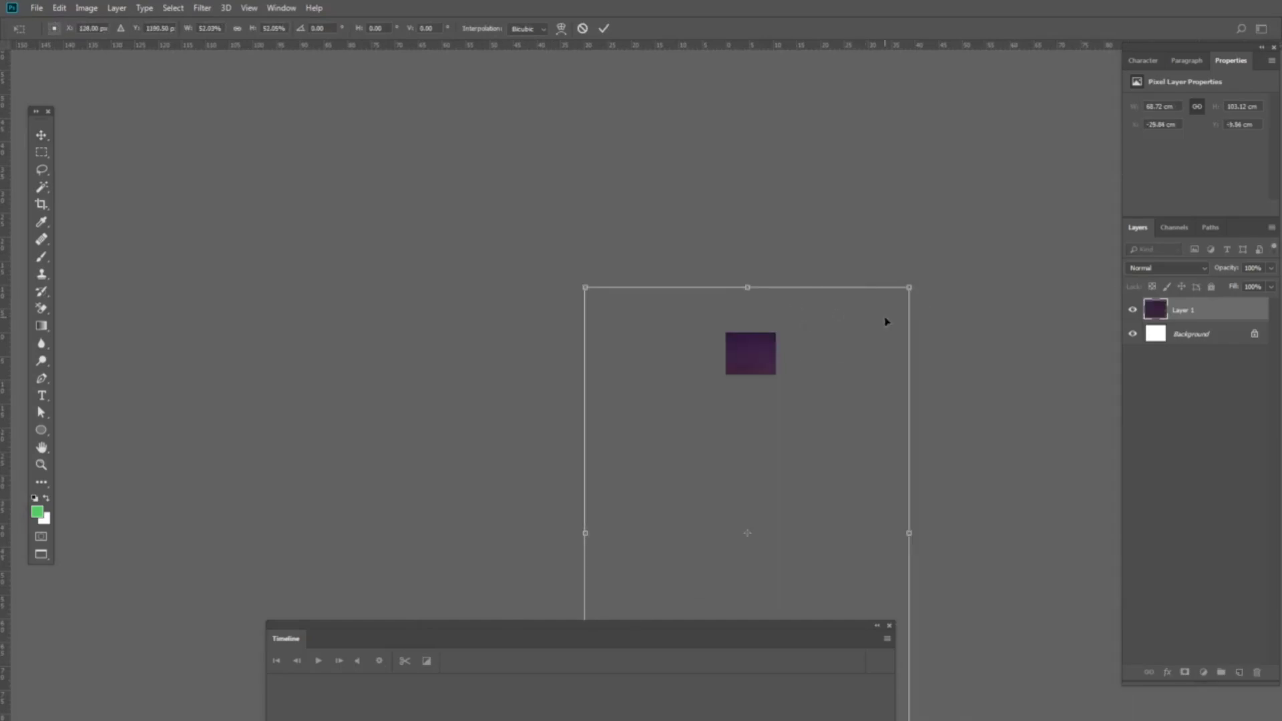
{"action": "left_click_drag", "start_coordinate": [914, 280], "coordinate": [703, 531]}
{"action": "left_click_drag", "start_coordinate": [769, 342], "coordinate": [782, 264]}
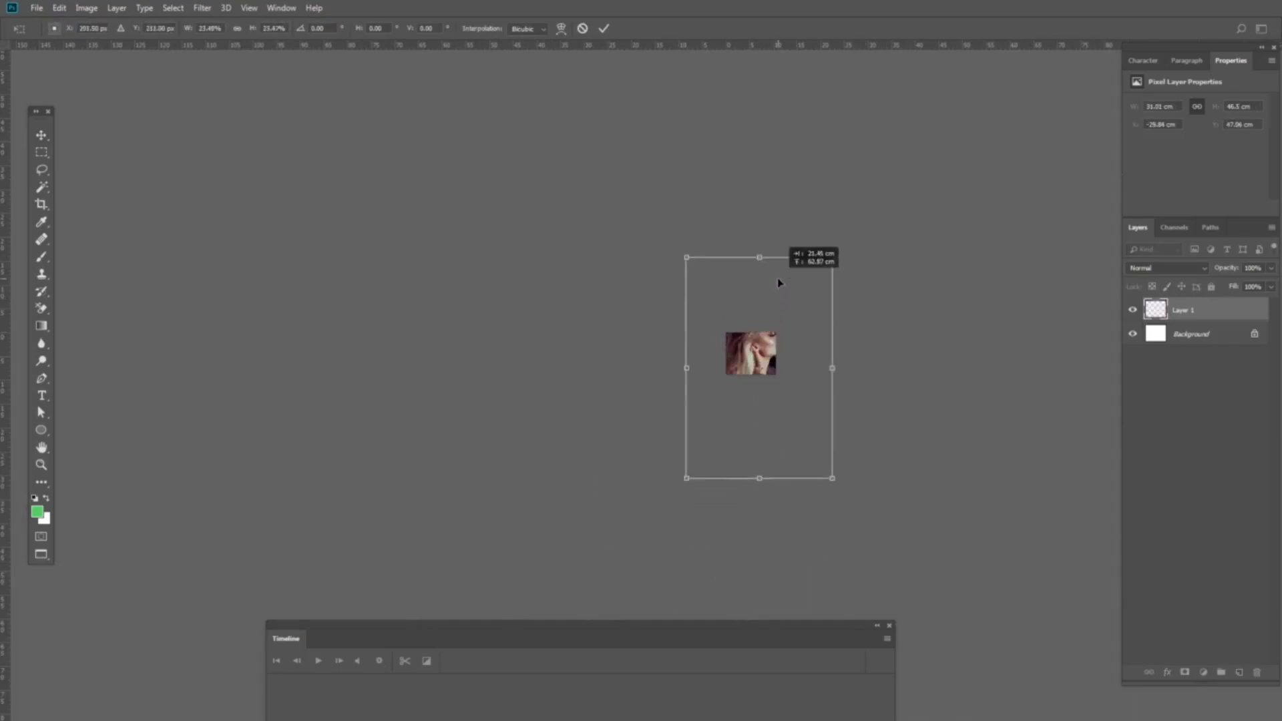
- Shrink the portrait to about 9.4% and position it so the hair, face and shoulder fill the banner
{"action": "left_click_drag", "start_coordinate": [832, 478], "coordinate": [769, 370]}
{"action": "scroll", "coordinate": [769, 370], "scroll_direction": "up", "scroll_amount": 5}
{"action": "scroll", "coordinate": [773, 370], "scroll_direction": "down", "scroll_amount": 1}
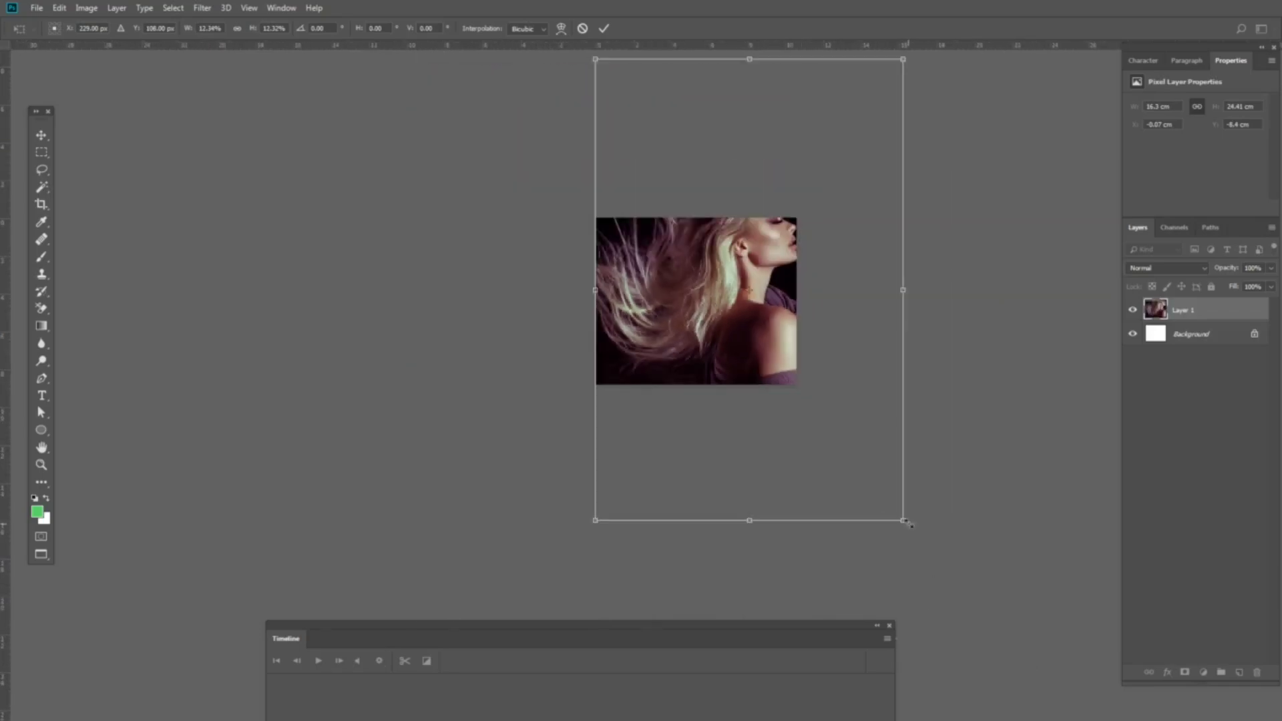
{"action": "left_click_drag", "start_coordinate": [908, 524], "coordinate": [807, 382]}
{"action": "left_click_drag", "start_coordinate": [766, 235], "coordinate": [775, 300]}
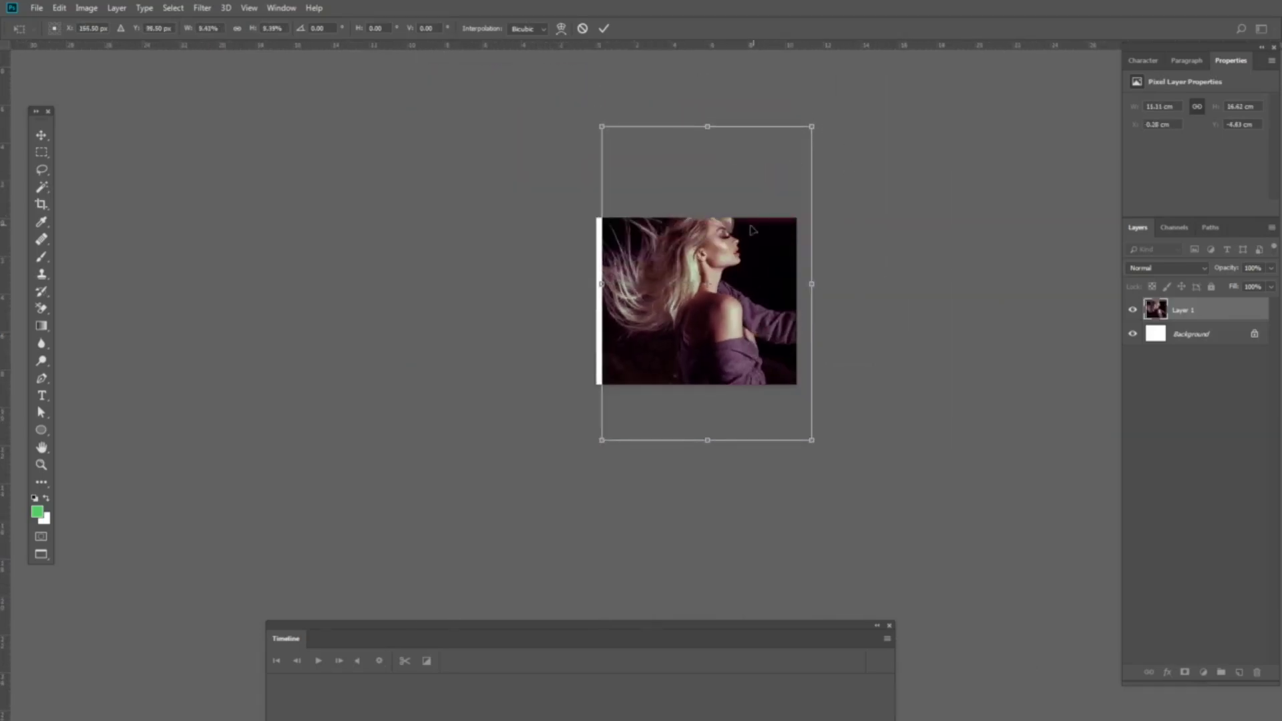
{"action": "key", "text": "Return"}
{"action": "scroll", "coordinate": [729, 306], "scroll_direction": "up", "scroll_amount": 3}
{"action": "left_click_drag", "start_coordinate": [733, 309], "coordinate": [741, 321]}
{"action": "scroll", "coordinate": [708, 320], "scroll_direction": "up", "scroll_amount": 2}
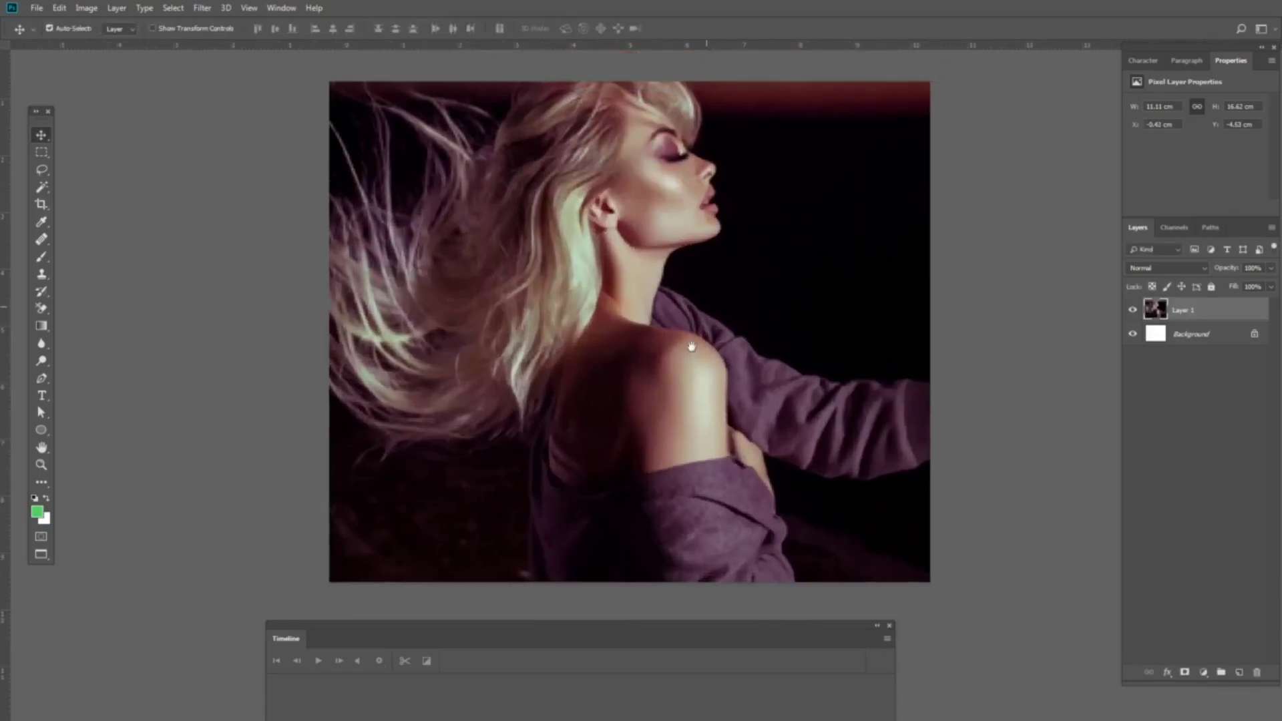
- Add the two-line headline "WHEN THE BEAUTY / MEET THE NATURE" in Bebas Neue over the portrait
{"action": "key", "text": "t"}
{"action": "left_click", "coordinate": [408, 378]}
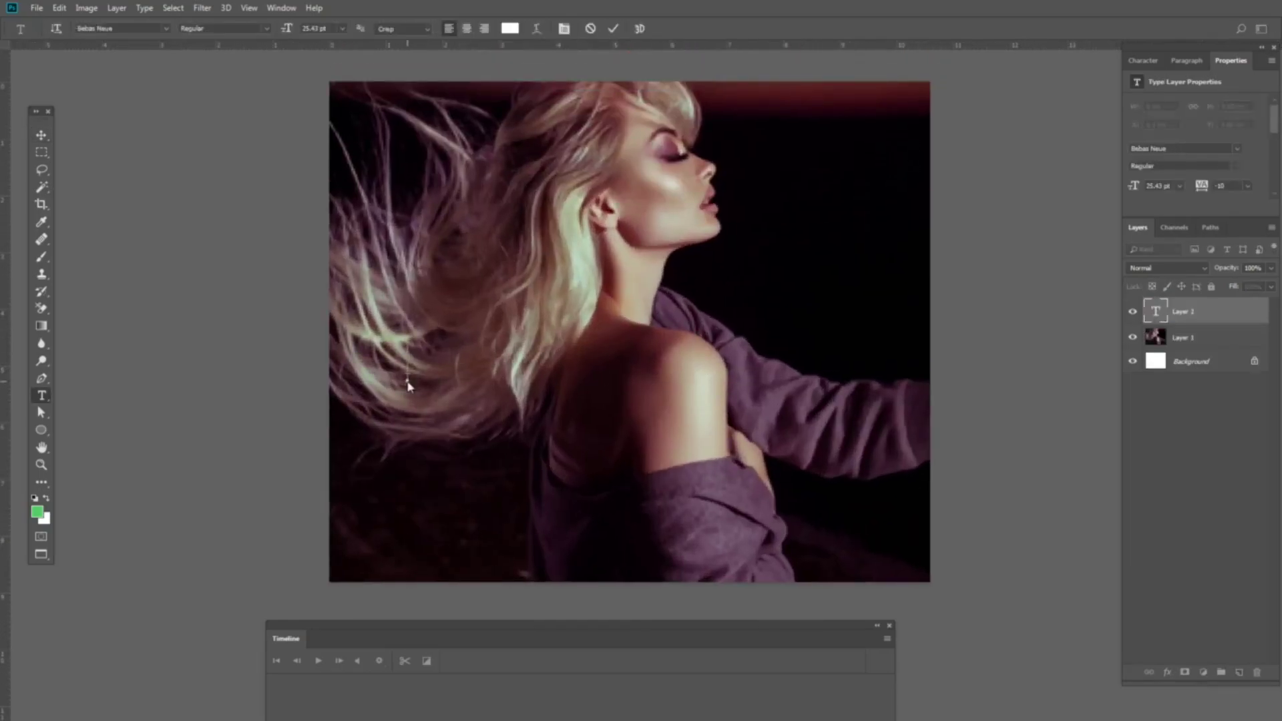
{"action": "type", "text": "WHEN THE E"}
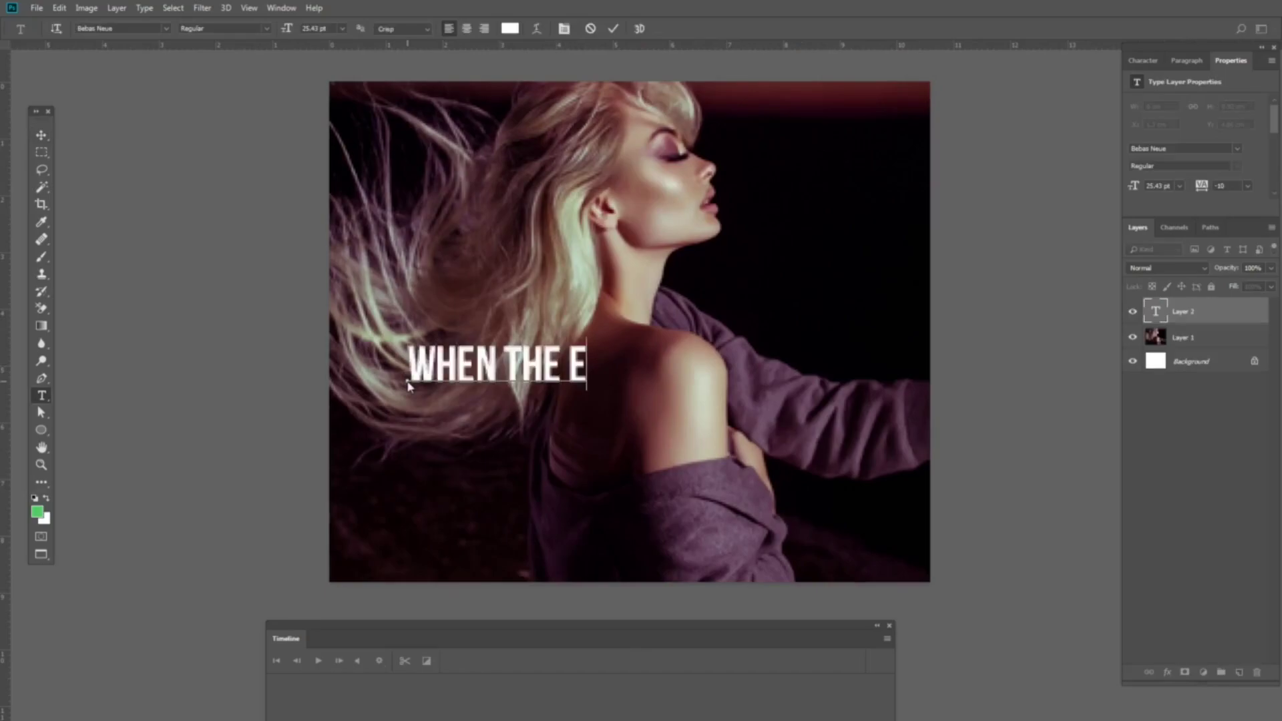
{"action": "type", "text": "AUTY"}
{"action": "key", "text": "BackSpace"}
{"action": "key", "text": "BackSpace"}
{"action": "key", "text": "BackSpace"}
{"action": "key", "text": "BackSpace"}
{"action": "key", "text": "BackSpace"}
{"action": "key", "text": "BackSpace"}
{"action": "type", "text": "BEAUTY"}
{"action": "key", "text": "Return"}
{"action": "type", "text": "ME"}
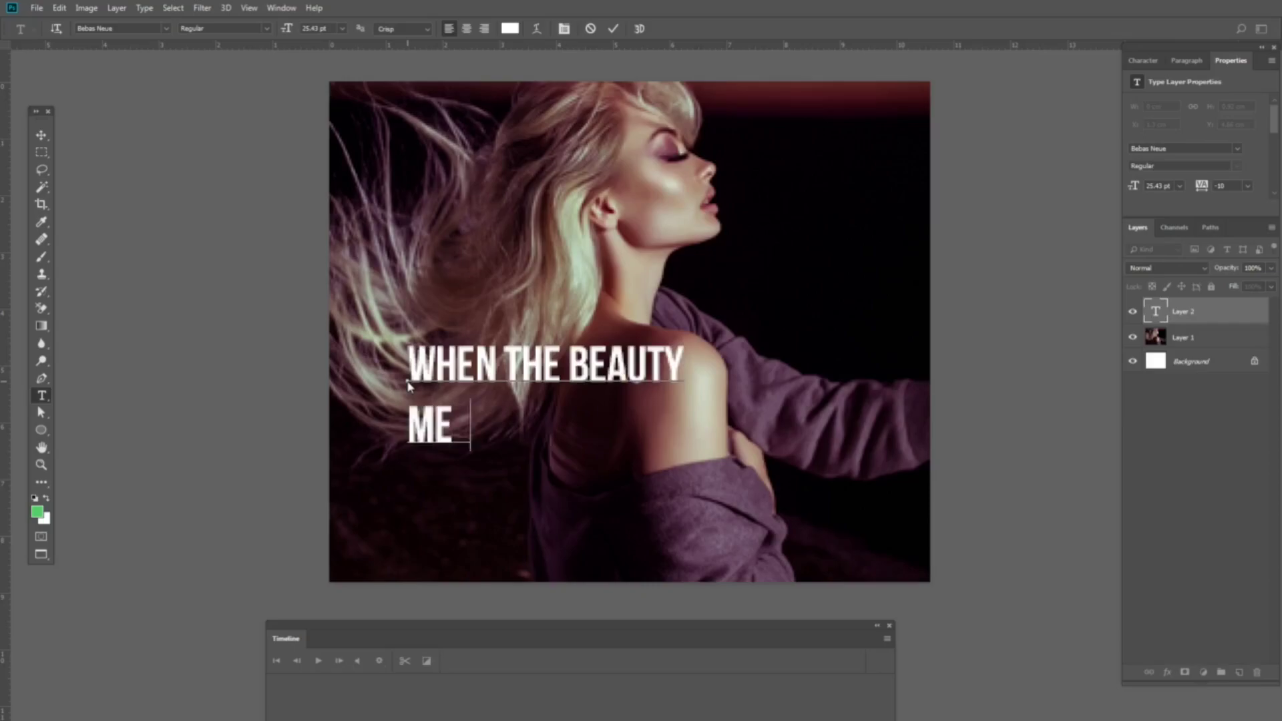
{"action": "type", "text": "T THE NATURE"}
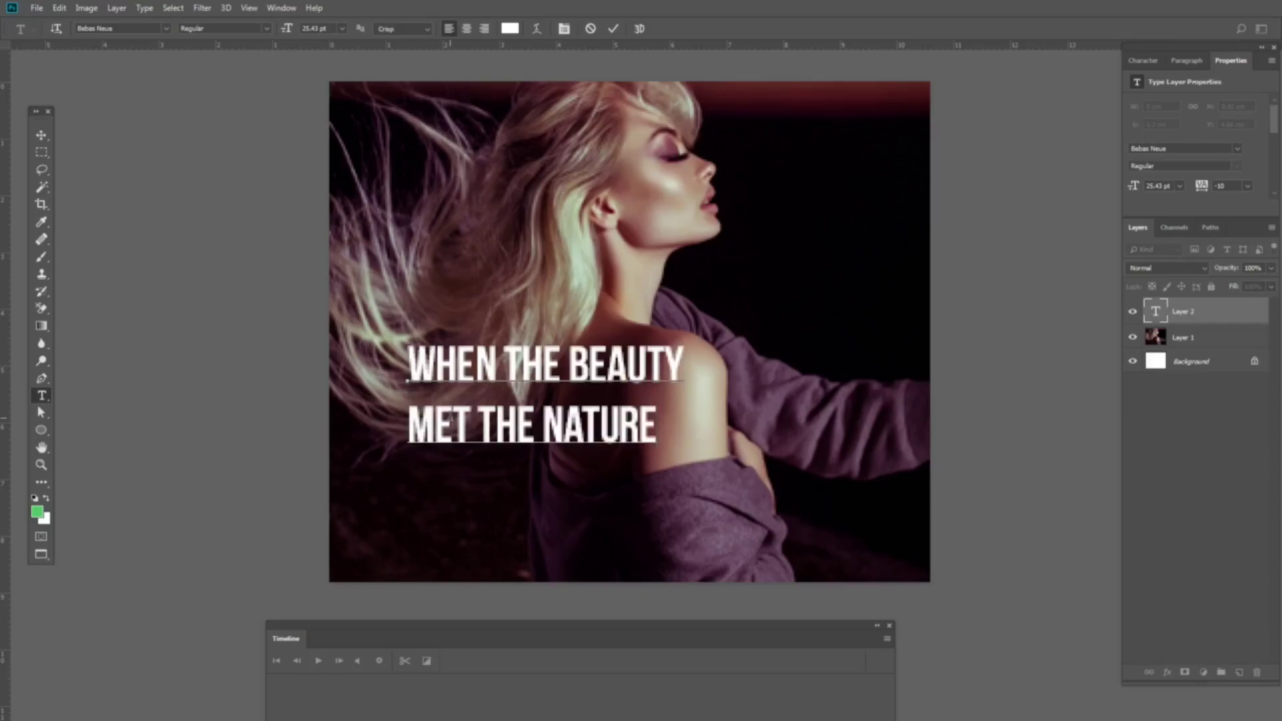
{"action": "left_click", "coordinate": [451, 424]}
{"action": "type", "text": "E"}
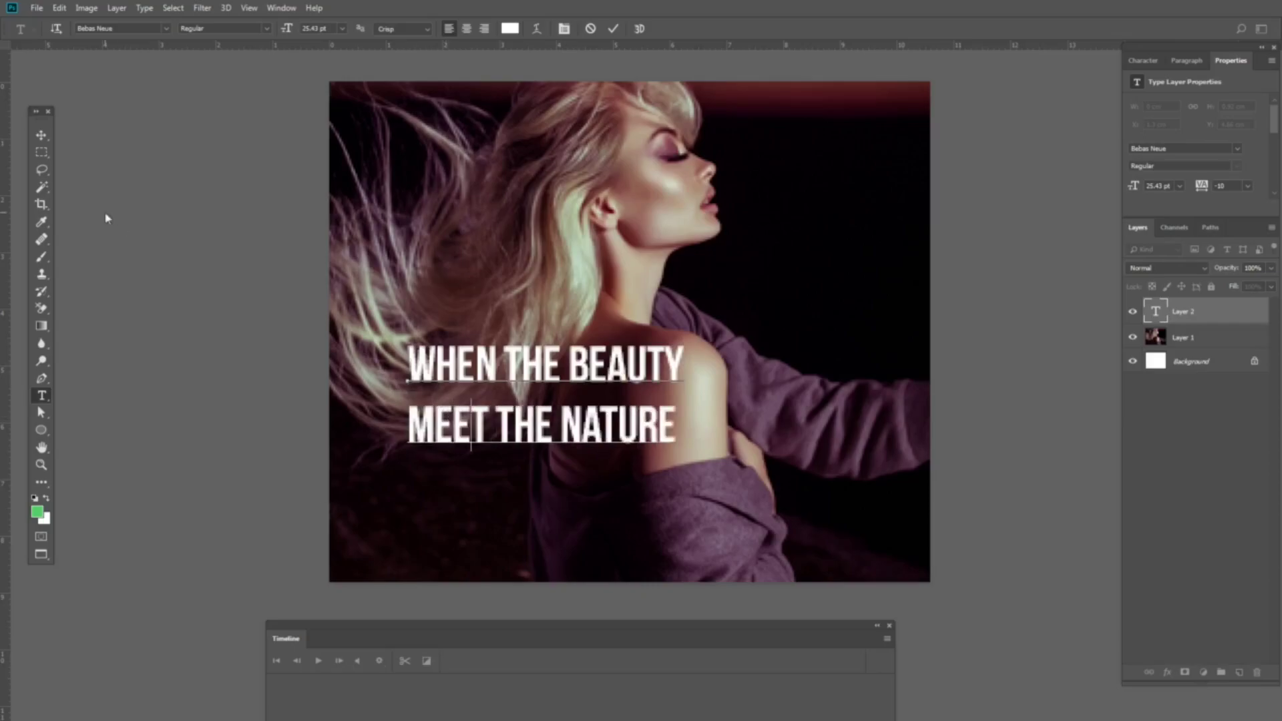
- Place the headline at the banner's lower left, enlarged to about 27.5 pt, and fill it with the green foreground color
{"action": "left_click", "coordinate": [41, 135]}
{"action": "left_click_drag", "start_coordinate": [582, 478], "coordinate": [519, 567]}
{"action": "key", "text": "ctrl+t"}
{"action": "left_click_drag", "start_coordinate": [623, 430], "coordinate": [645, 419]}
{"action": "key", "text": "Return"}
{"action": "key", "text": "Right"}
{"action": "key", "text": "Right"}
{"action": "key", "text": "Right"}
{"action": "key", "text": "Right"}
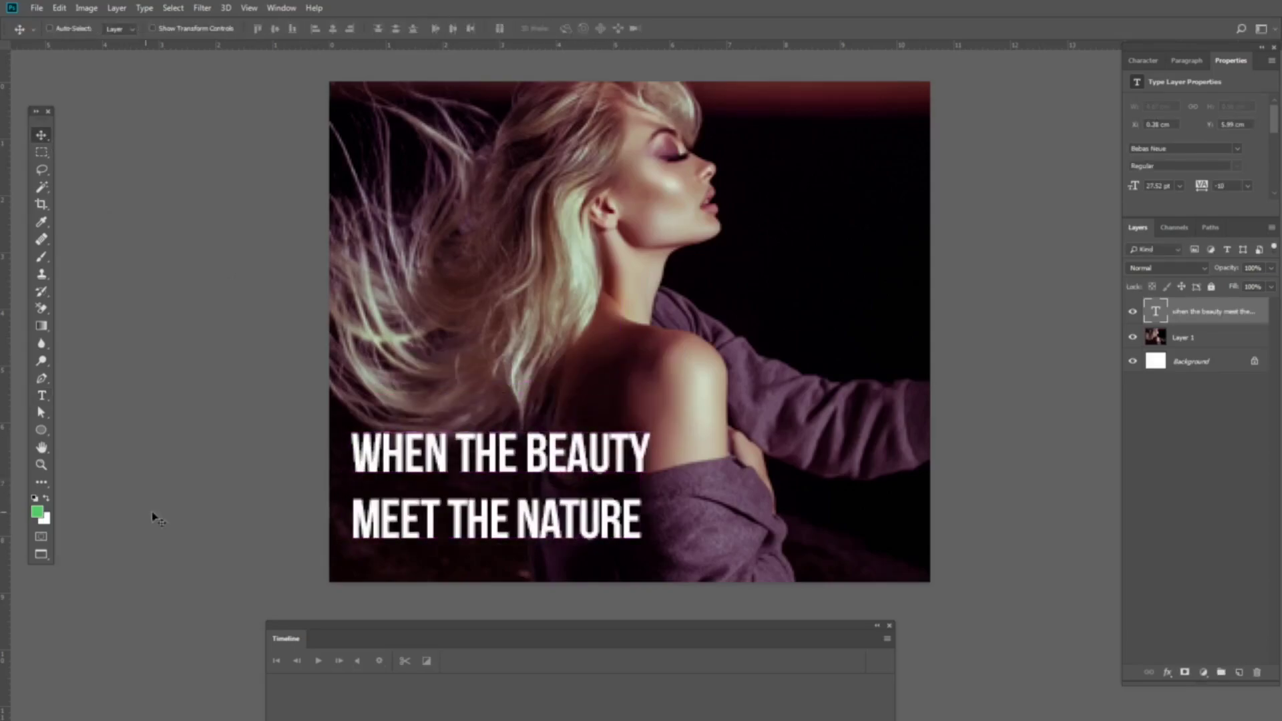
{"action": "key", "text": "alt+BackSpace"}
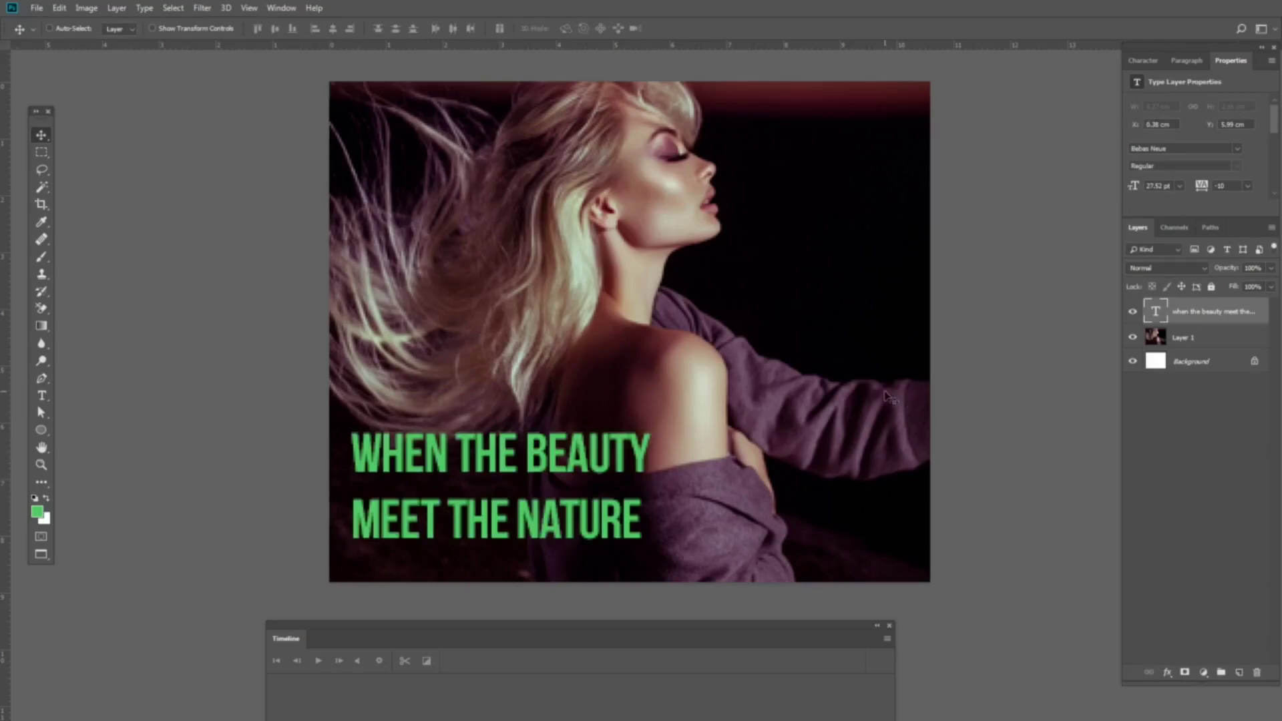
{"action": "key", "text": "ctrl+shift+n"}
{"action": "key", "text": "Return"}
{"action": "key", "text": "u"}
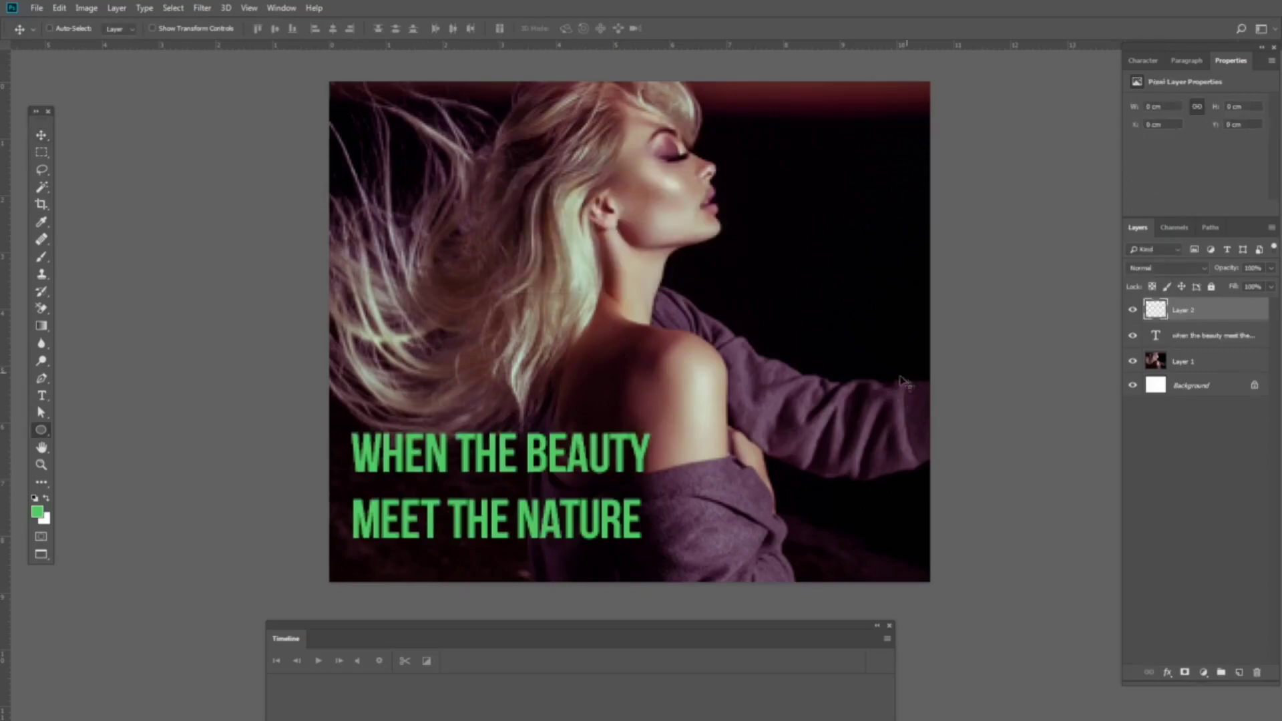
{"action": "left_click_drag", "start_coordinate": [694, 204], "coordinate": [886, 287]}
{"action": "key", "text": "ctrl+z"}
{"action": "key", "text": "Delete"}
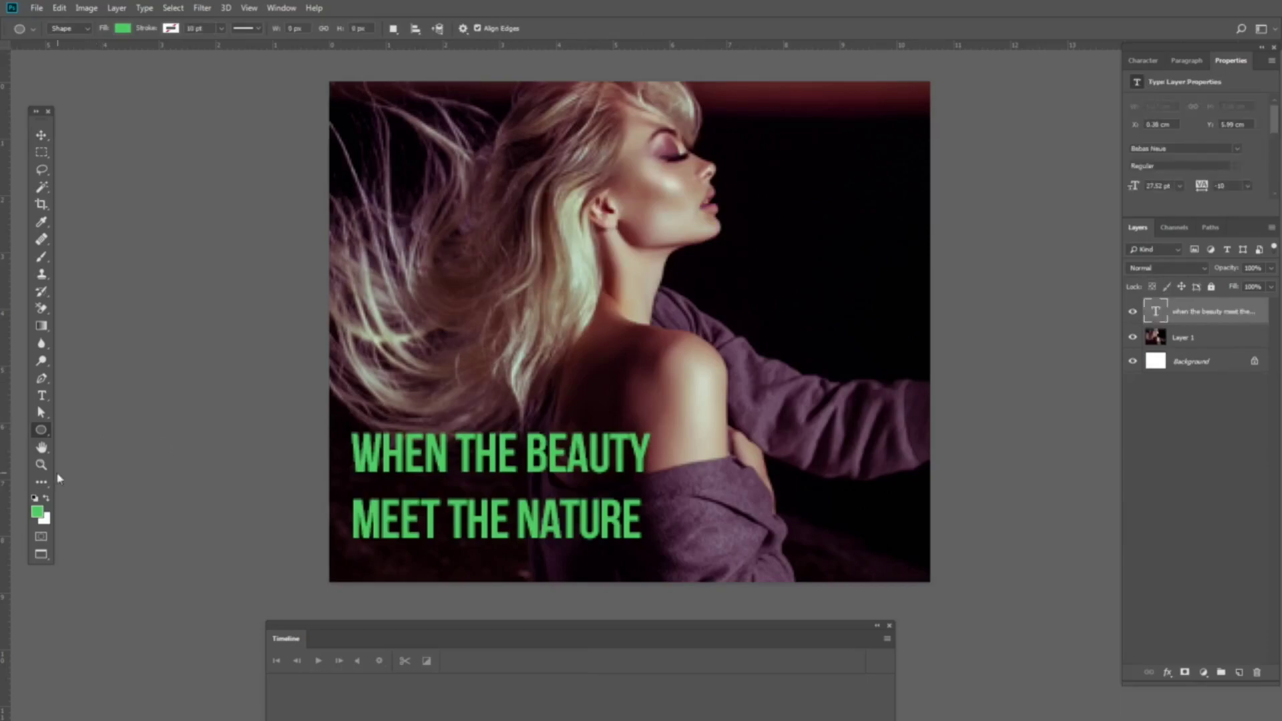
- Draw a green rounded rectangle about 98 × 31 px in the dark area below and beside the woman's chin
{"action": "right_click", "coordinate": [41, 430]}
{"action": "left_click", "coordinate": [93, 443]}
{"action": "left_click_drag", "start_coordinate": [713, 261], "coordinate": [910, 324]}
{"action": "key", "text": "v"}
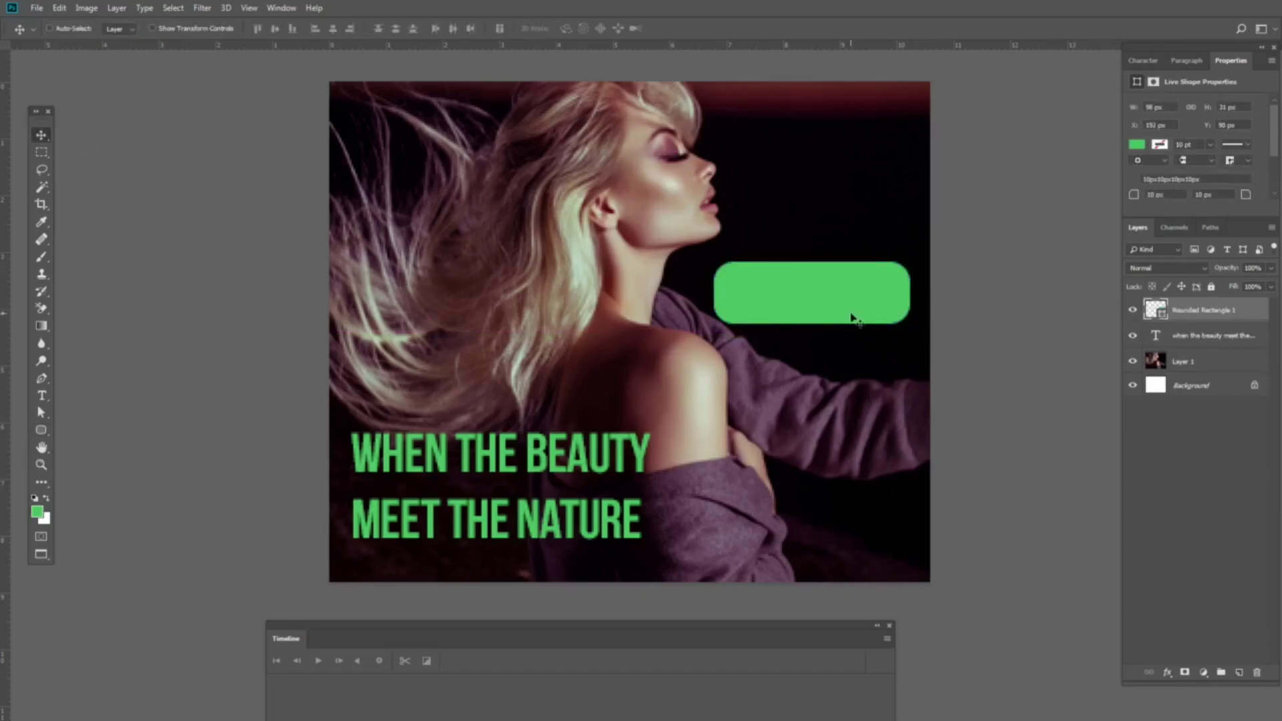
- Add the text "CLICK HERE" in the banner's dark upper-right area and color it white
{"action": "right_click", "coordinate": [638, 459]}
{"action": "left_click", "coordinate": [665, 462]}
{"action": "key", "text": "x"}
{"action": "key", "text": "t"}
{"action": "key", "text": "alt+t"}
{"action": "left_click", "coordinate": [759, 158]}
{"action": "type", "text": "CLICK HJERE"}
{"action": "key", "text": "BackSpace"}
{"action": "key", "text": "BackSpace"}
{"action": "key", "text": "BackSpace"}
{"action": "key", "text": "BackSpace"}
{"action": "type", "text": "ERE"}
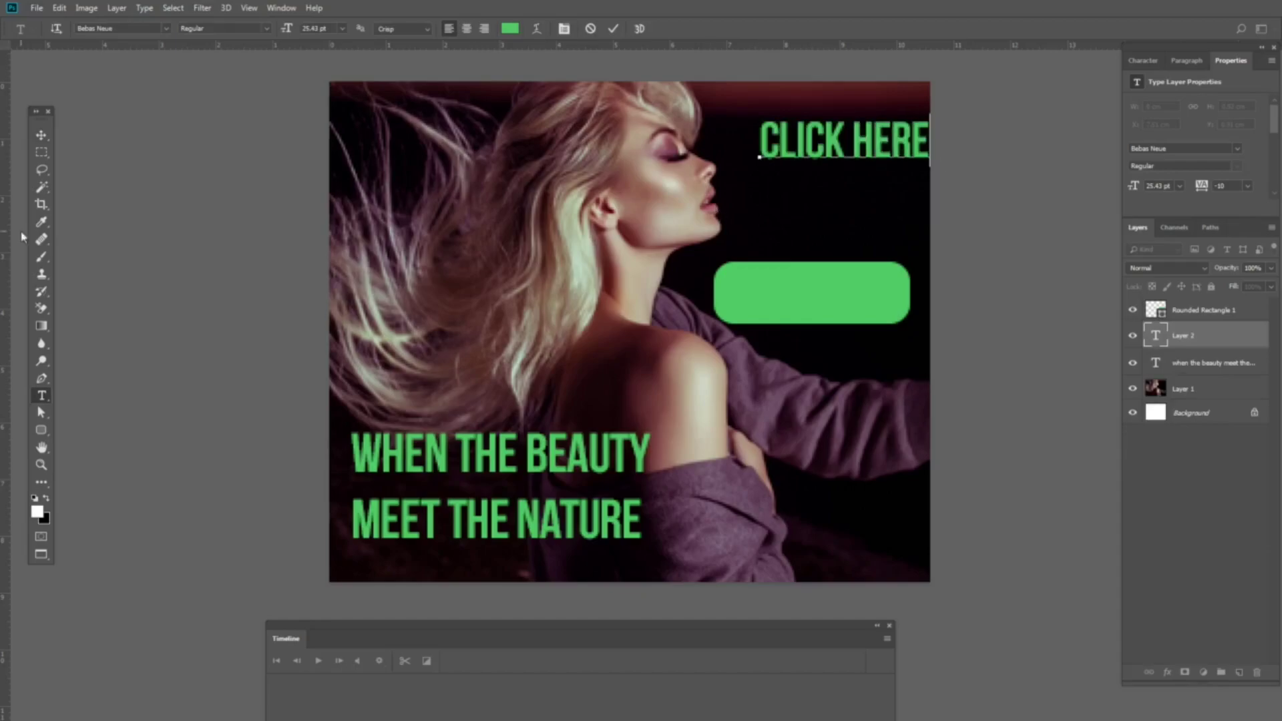
{"action": "left_click", "coordinate": [40, 137]}
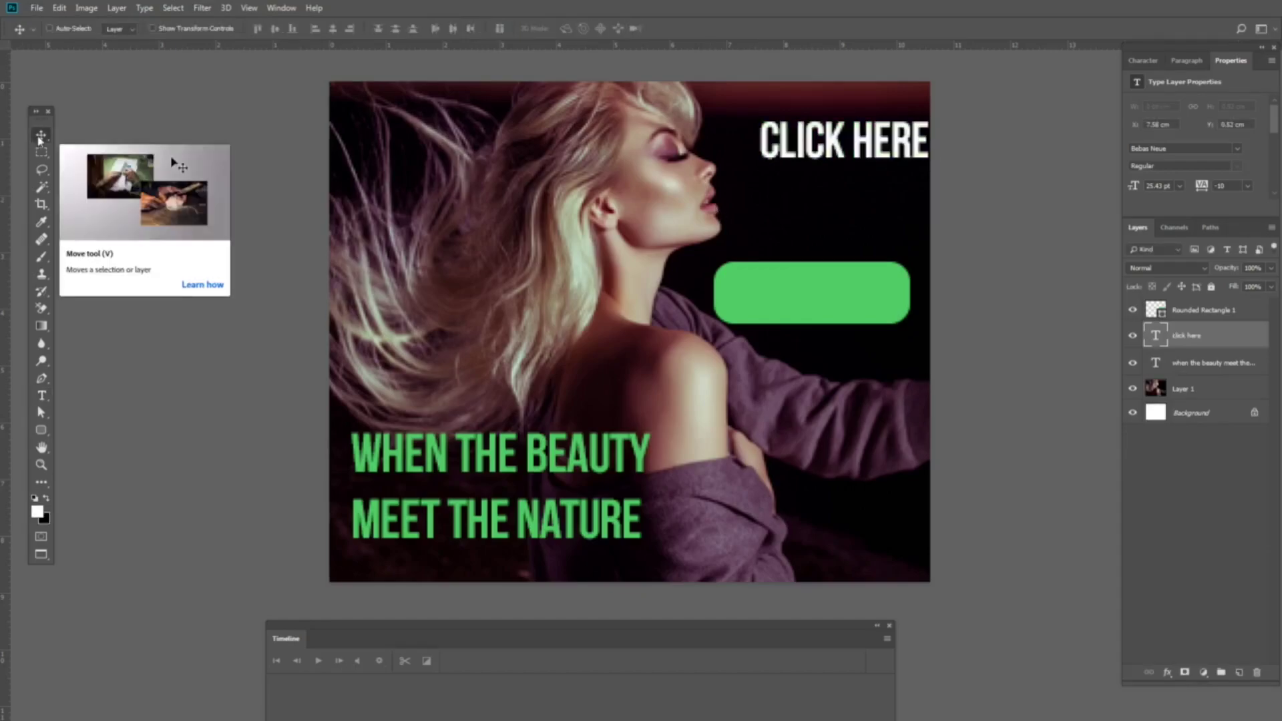
- Bring the "CLICK HERE" text in front of the green rounded rectangle, scaled to about 23.75 pt and centered on it
{"action": "left_click_drag", "start_coordinate": [750, 177], "coordinate": [816, 331]}
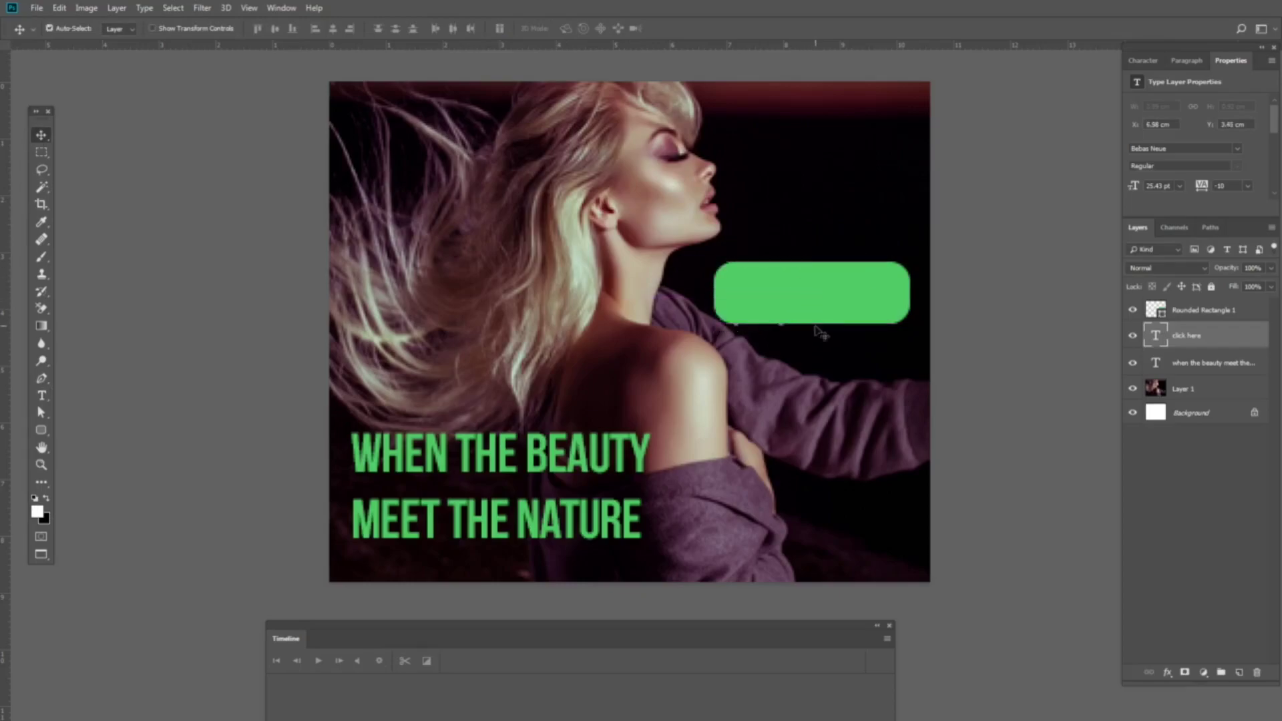
{"action": "key", "text": "ctrl+]"}
{"action": "key", "text": "ctrl+t"}
{"action": "left_click_drag", "start_coordinate": [898, 281], "coordinate": [871, 285]}
{"action": "key", "text": "Return"}
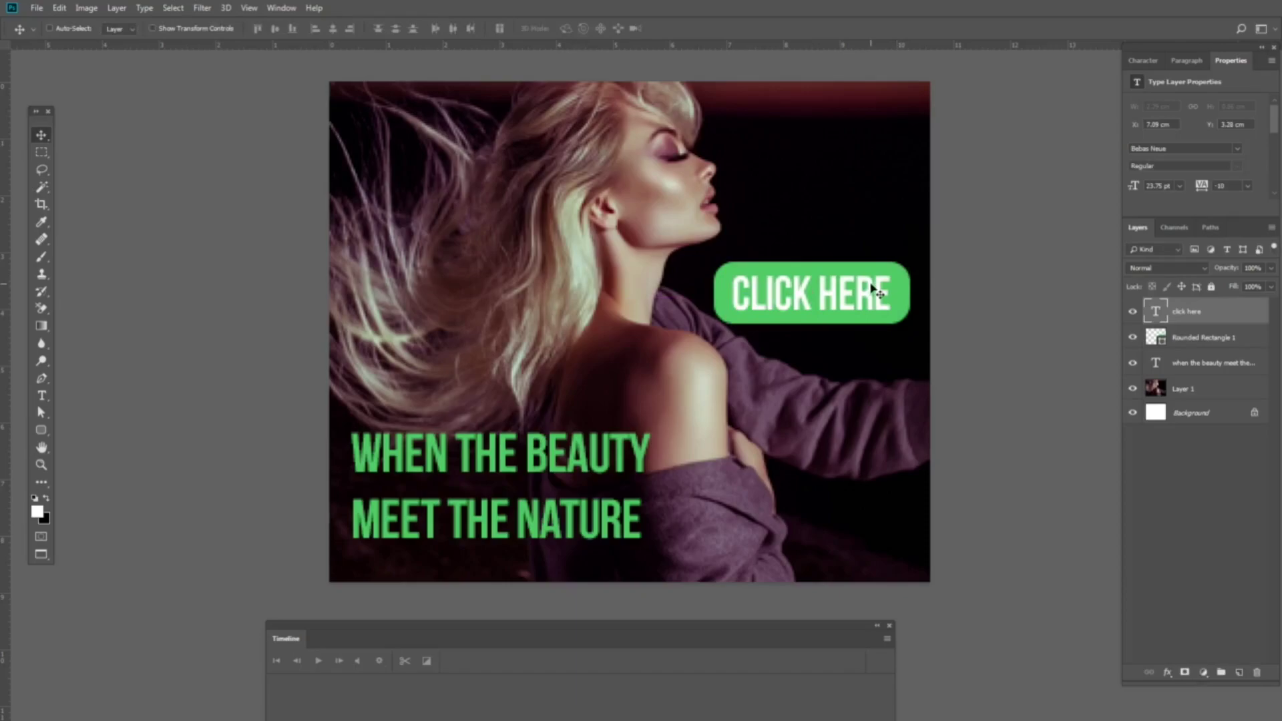
{"action": "key", "text": "Down"}
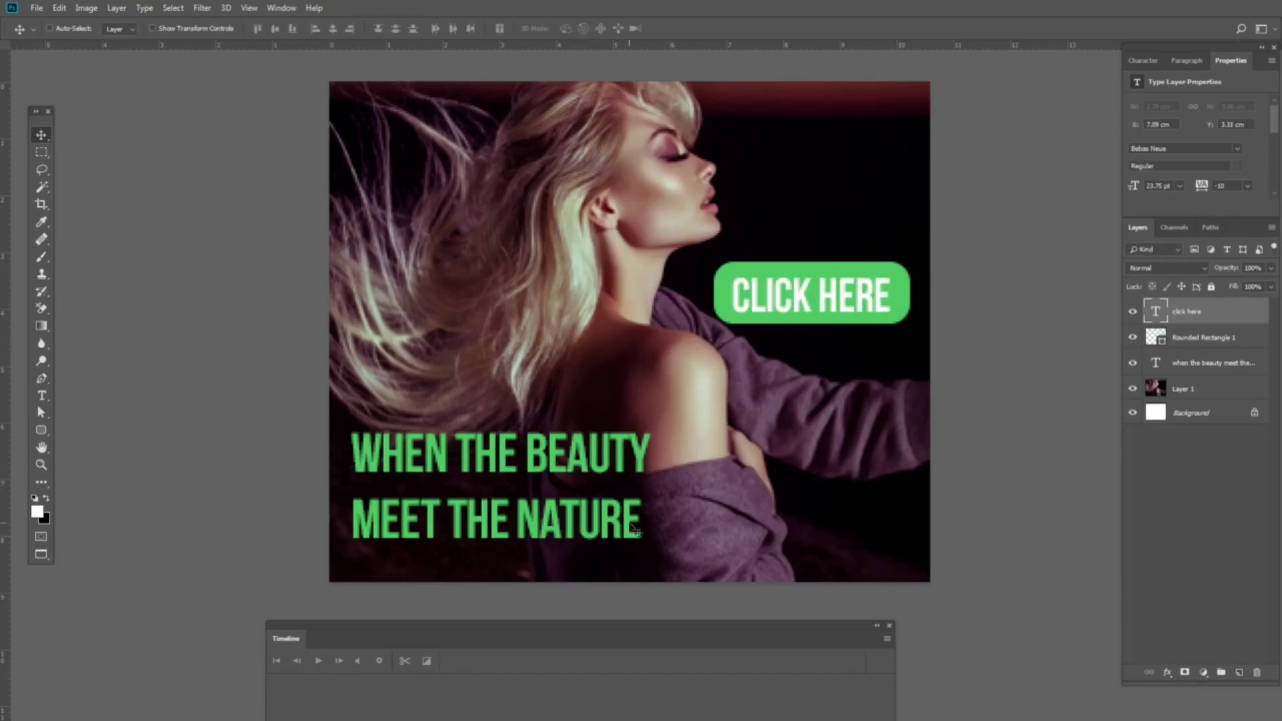
- Reopen the Timeline and position it over the lower part of the banner
{"action": "left_click_drag", "start_coordinate": [638, 632], "coordinate": [632, 615]}
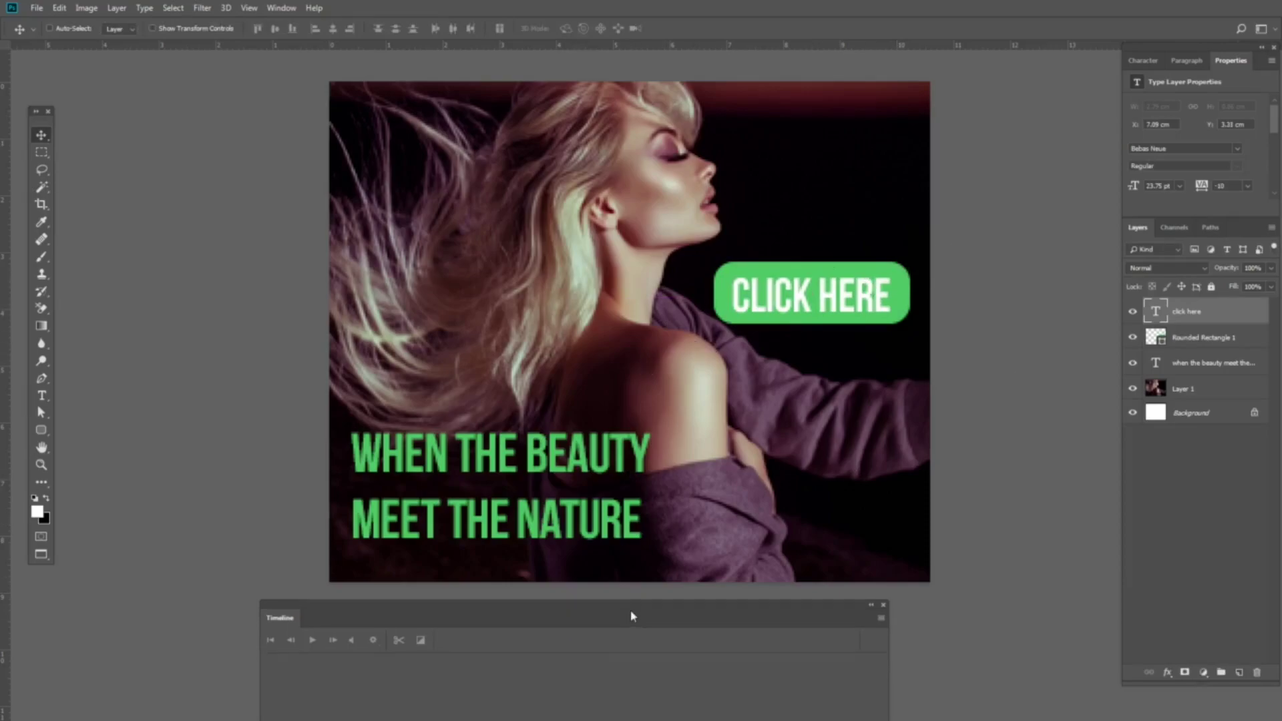
{"action": "left_click", "coordinate": [883, 610]}
{"action": "left_click_drag", "start_coordinate": [796, 392], "coordinate": [736, 414]}
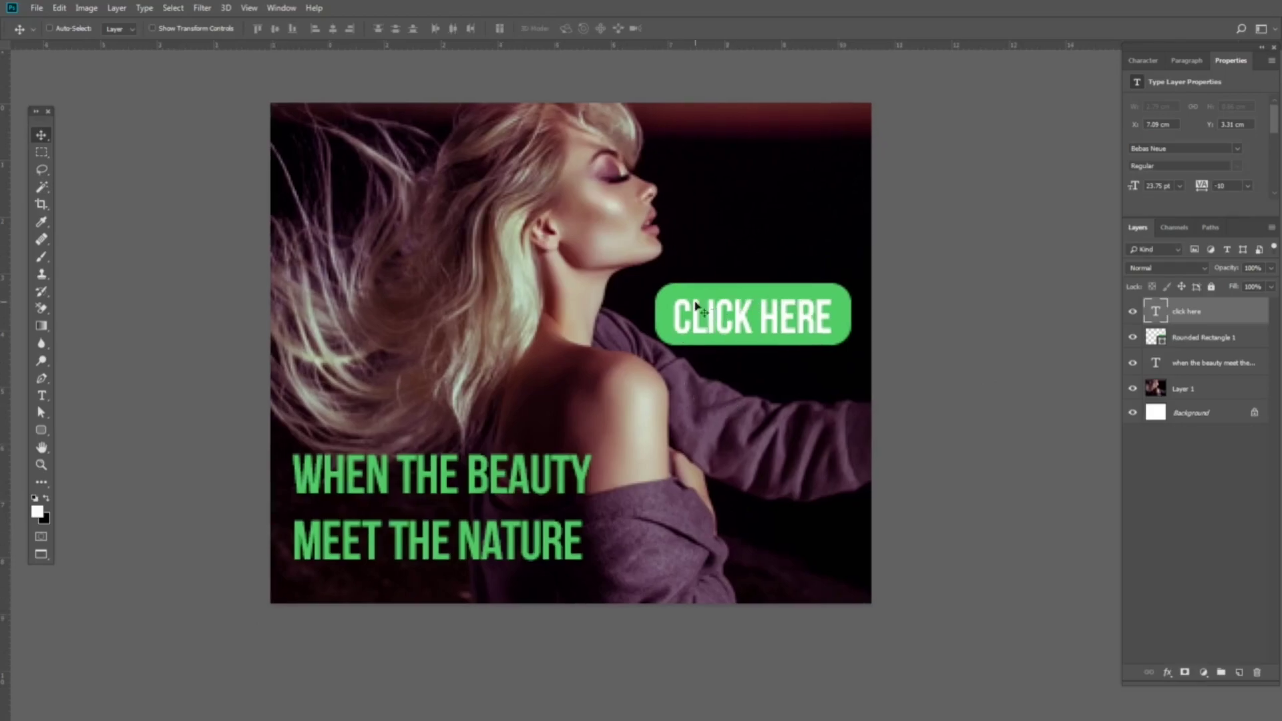
{"action": "left_click", "coordinate": [281, 8]}
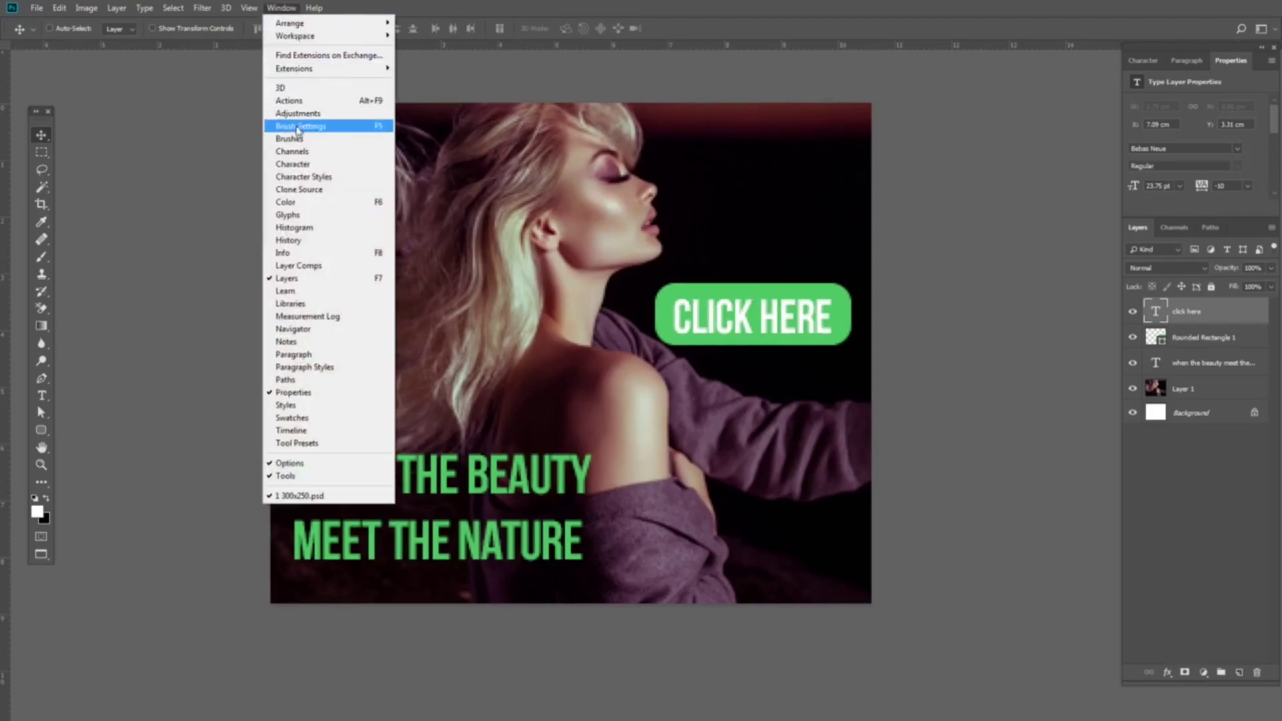
{"action": "left_click", "coordinate": [340, 430]}
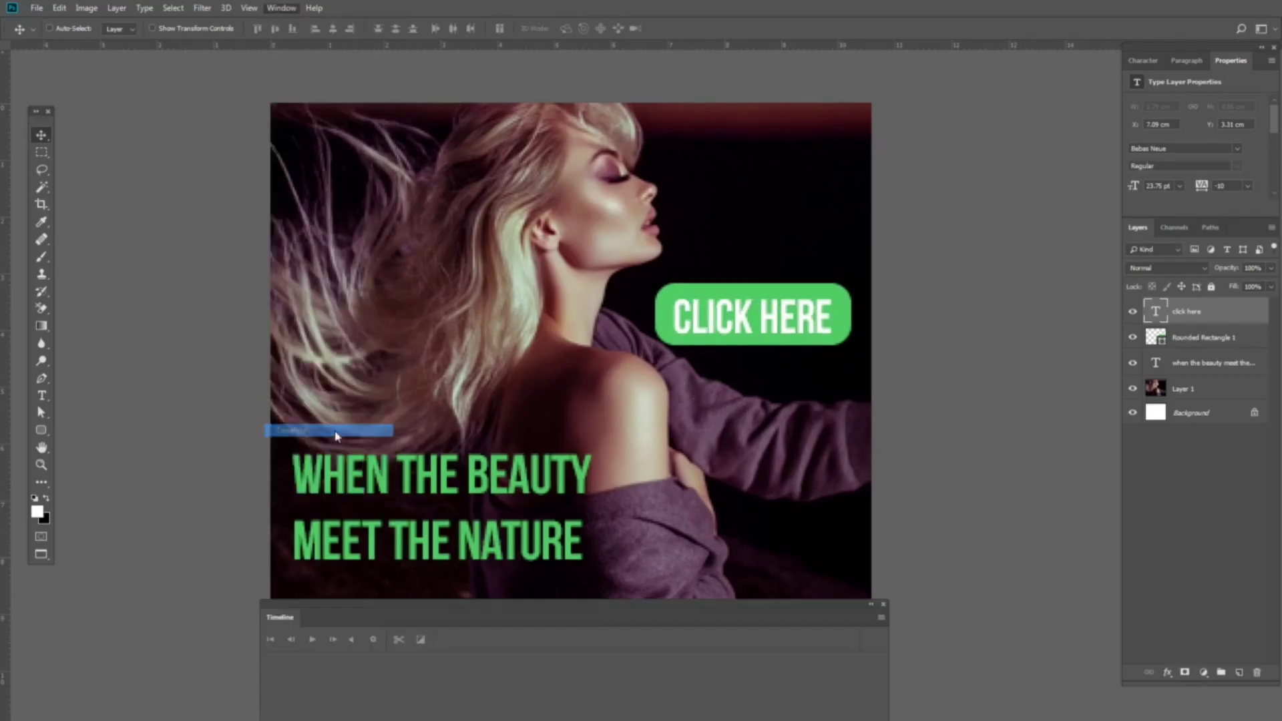
{"action": "left_click_drag", "start_coordinate": [513, 623], "coordinate": [522, 411]}
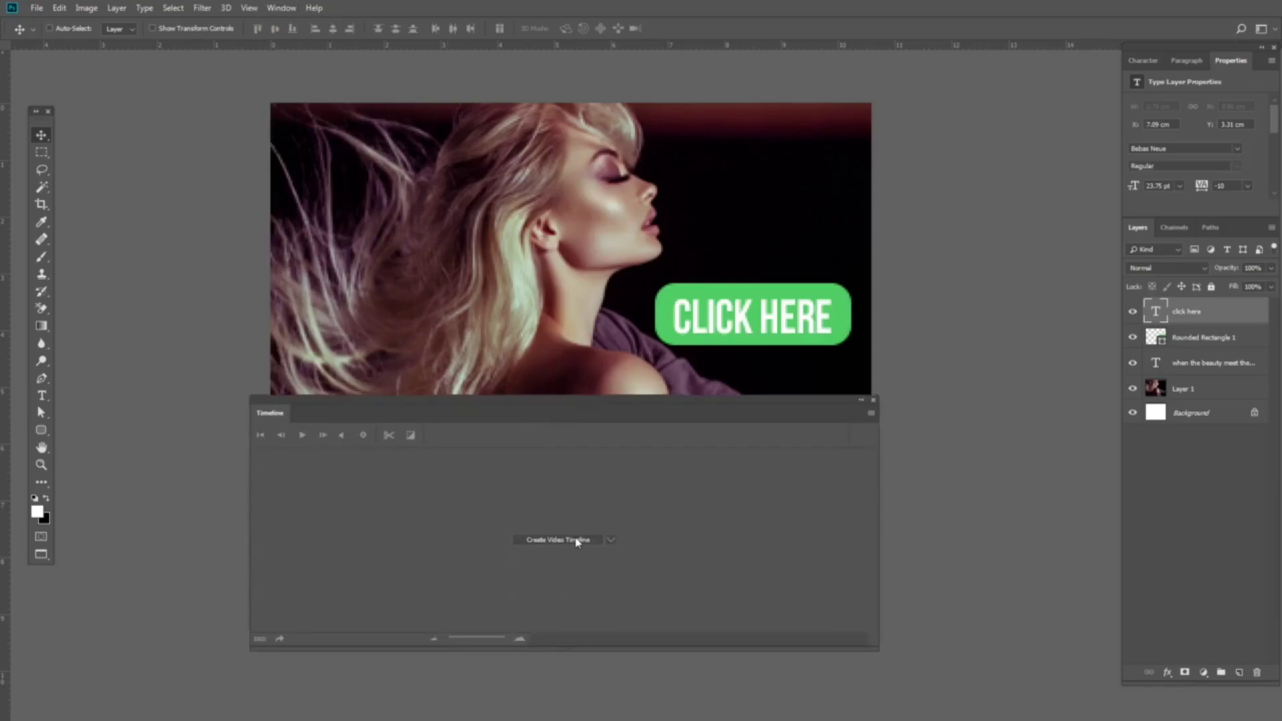
- Make the Timeline shorter and create a frame animation in it instead of a video timeline
{"action": "left_click", "coordinate": [612, 541]}
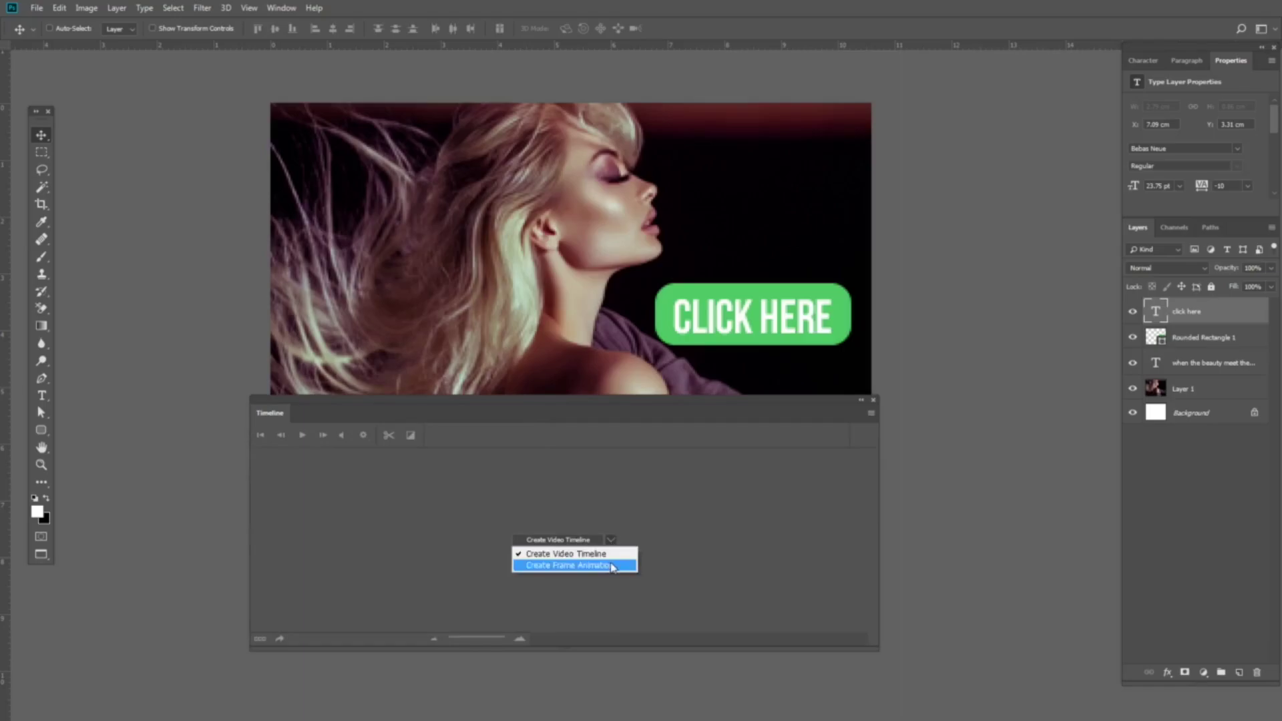
{"action": "left_click", "coordinate": [611, 567]}
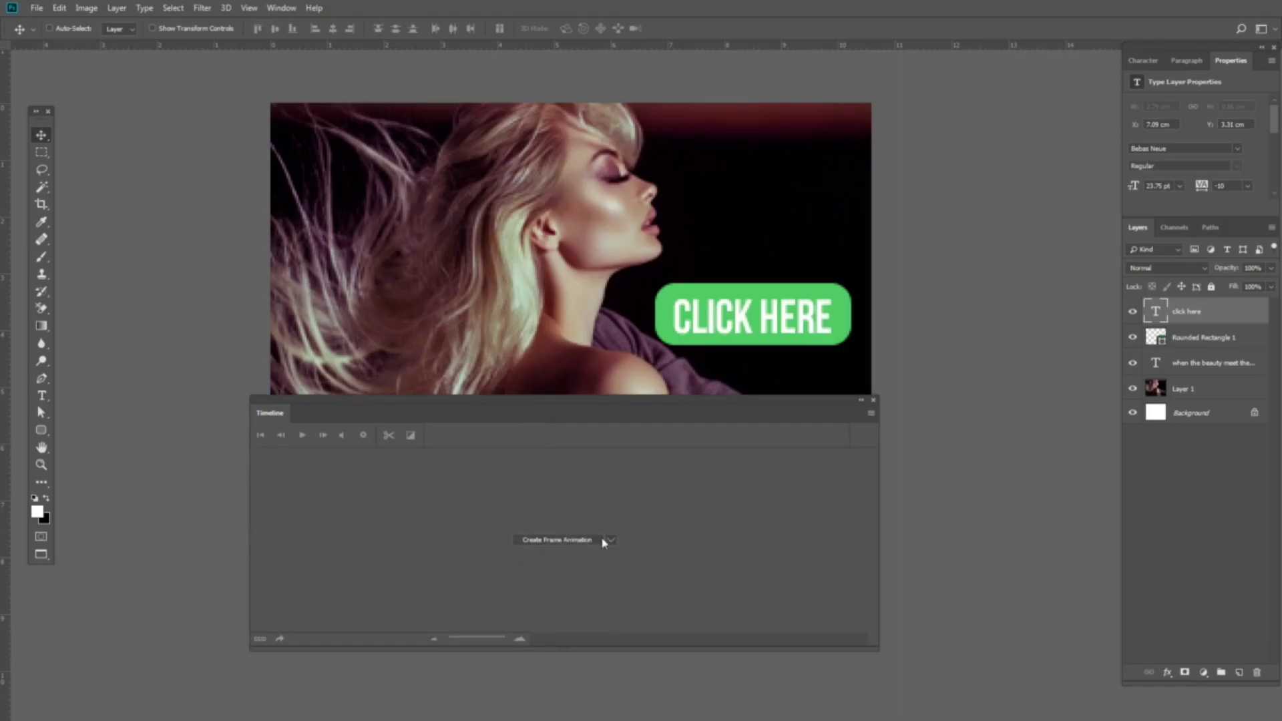
{"action": "left_click", "coordinate": [605, 542]}
{"action": "left_click", "coordinate": [604, 564]}
{"action": "left_click", "coordinate": [611, 541]}
{"action": "left_click", "coordinate": [611, 567]}
{"action": "left_click", "coordinate": [610, 540]}
{"action": "left_click", "coordinate": [613, 542]}
{"action": "left_click", "coordinate": [612, 540]}
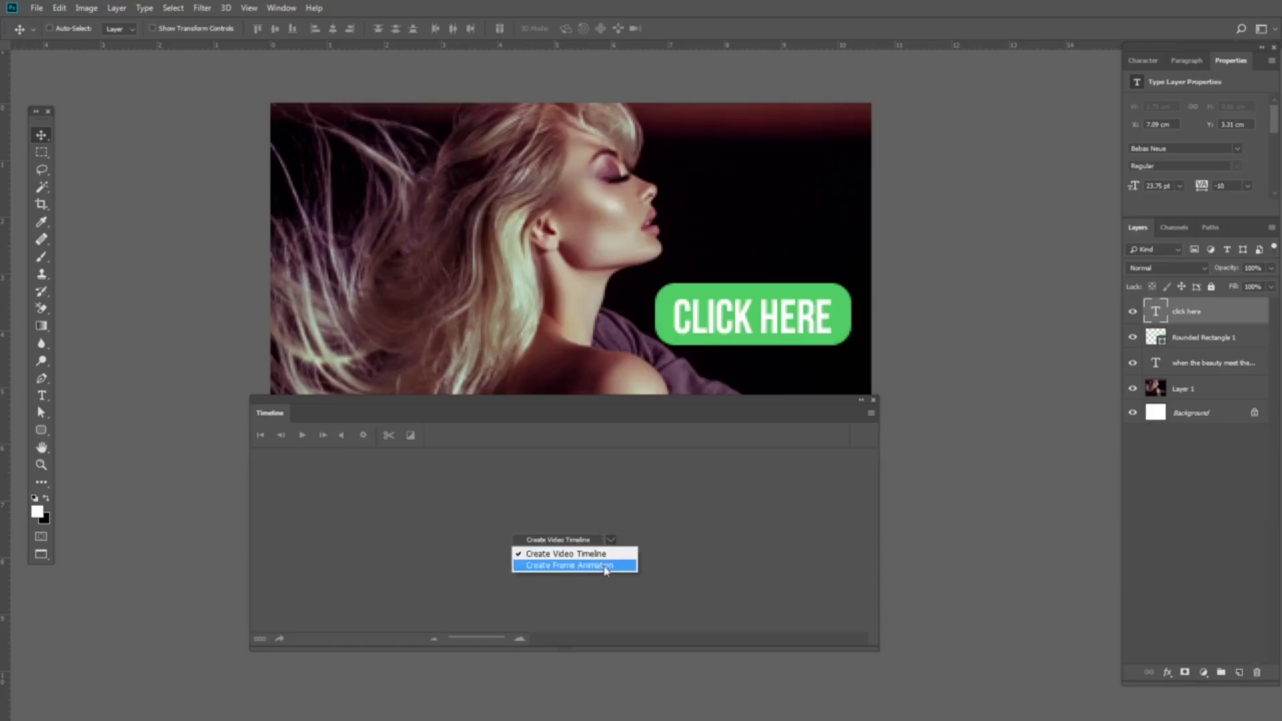
{"action": "left_click", "coordinate": [605, 567]}
{"action": "left_click_drag", "start_coordinate": [878, 651], "coordinate": [888, 531]}
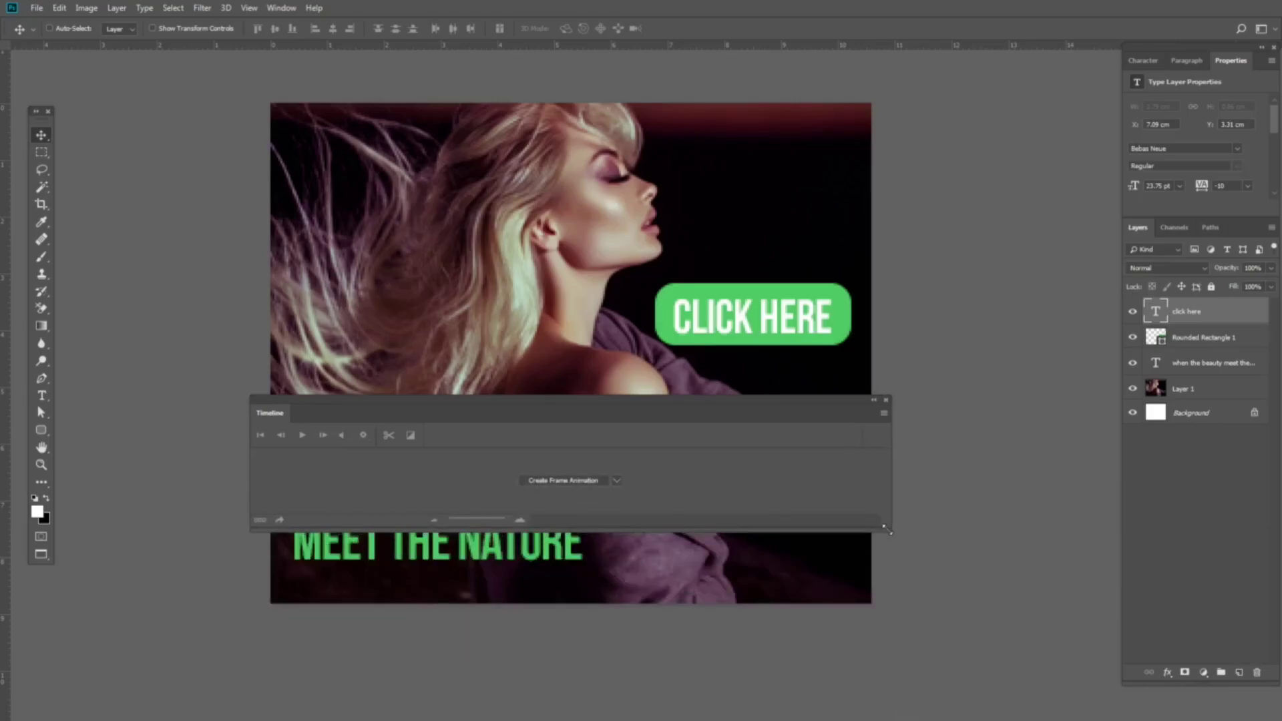
{"action": "left_click", "coordinate": [564, 480]}
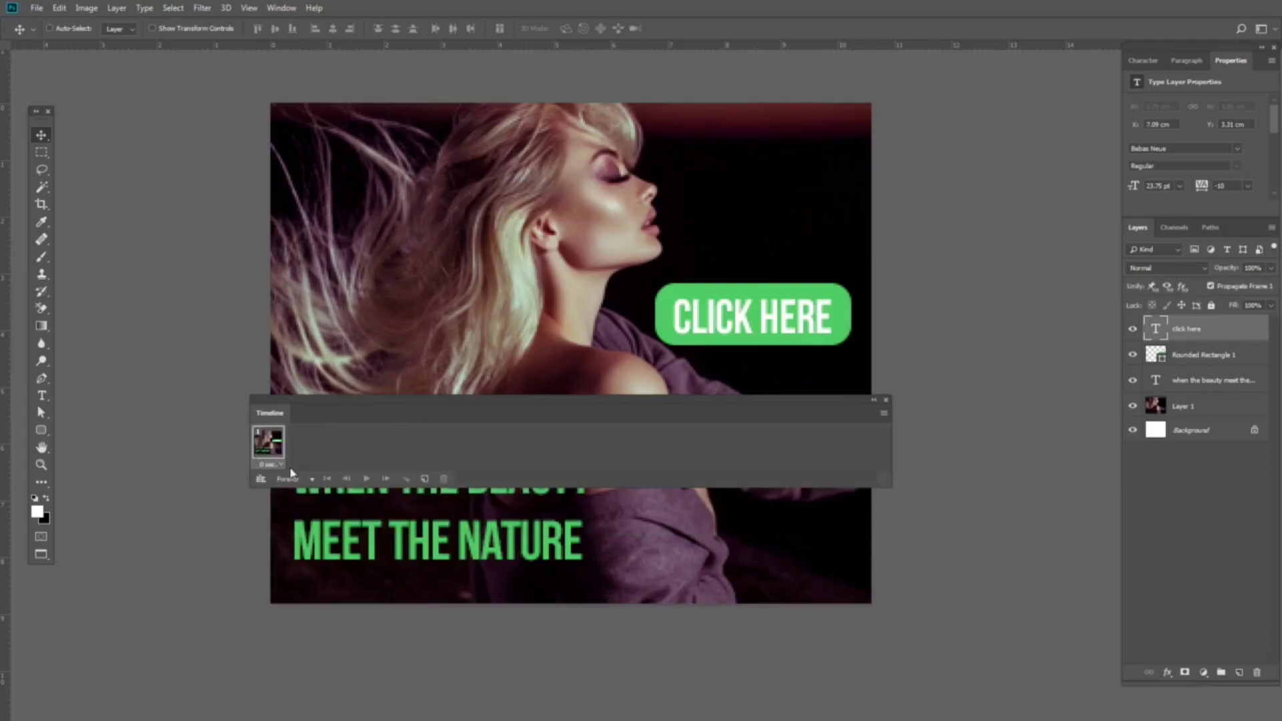
- Set the first frame's delay to 0.5 seconds and move the Timeline down to uncover the headline
{"action": "left_click_drag", "start_coordinate": [392, 418], "coordinate": [404, 510]}
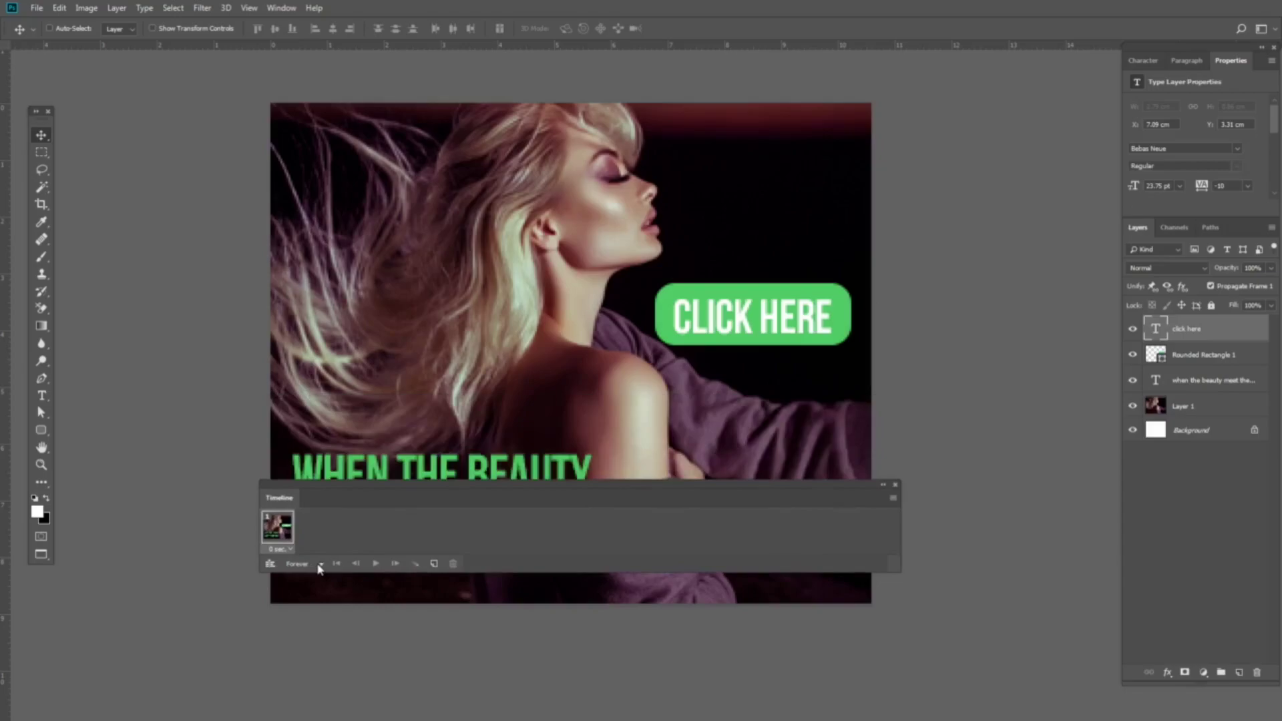
{"action": "left_click", "coordinate": [288, 549]}
{"action": "left_click", "coordinate": [297, 592]}
{"action": "left_click_drag", "start_coordinate": [711, 502], "coordinate": [716, 560]}
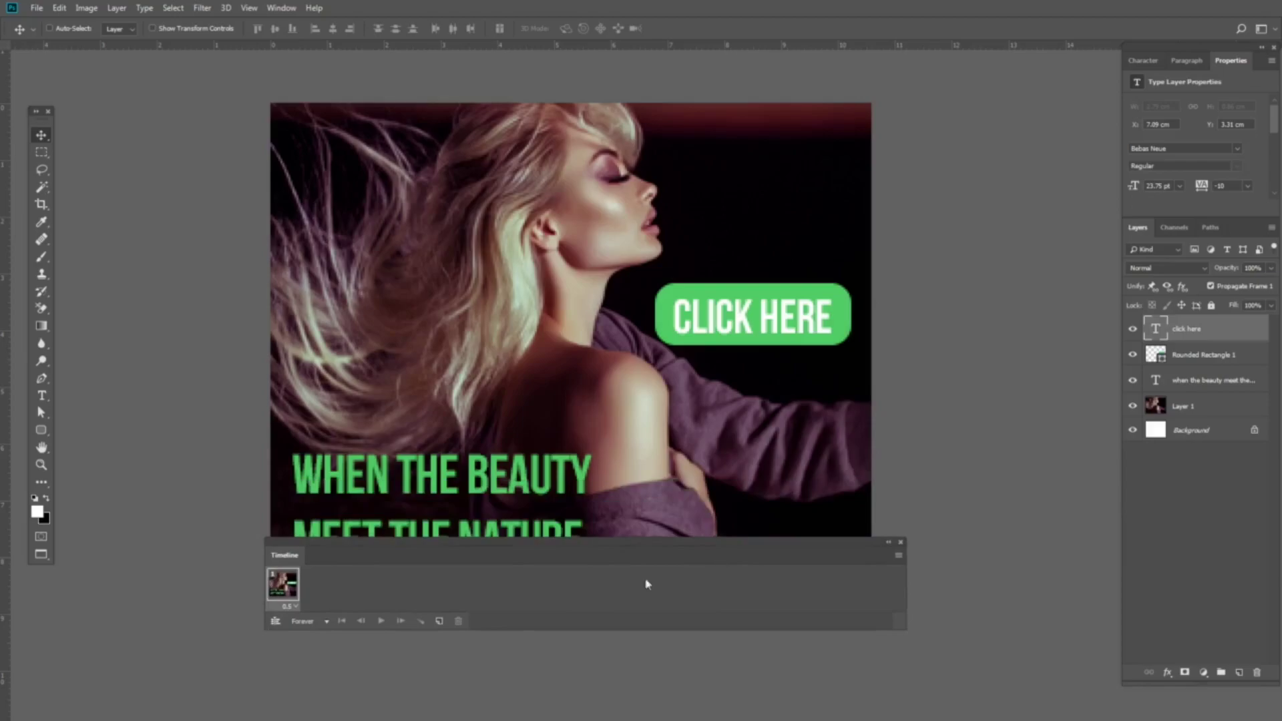
- Duplicate the frame, hide the "CLICK HERE" text in the second one, and play the animation to preview the blinking button
{"action": "left_click", "coordinate": [440, 623]}
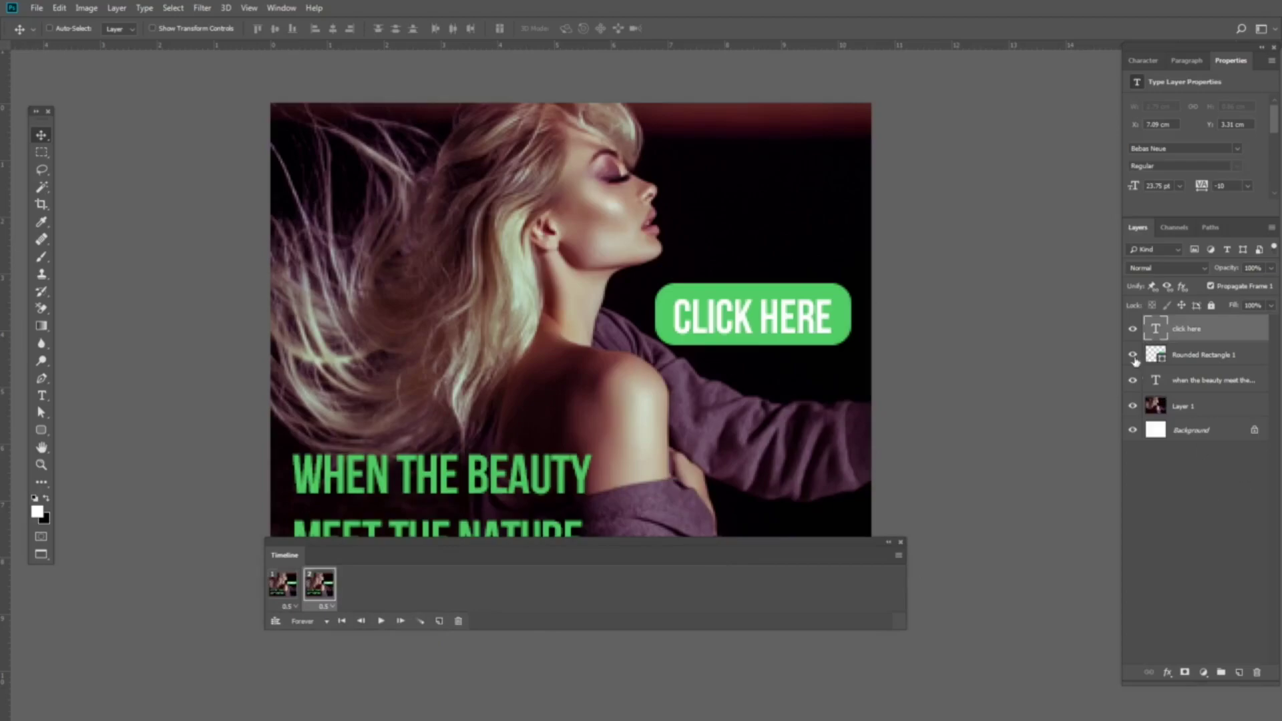
{"action": "left_click", "coordinate": [1133, 331]}
{"action": "left_click", "coordinate": [381, 621]}
{"action": "left_click_drag", "start_coordinate": [617, 562], "coordinate": [688, 608]}
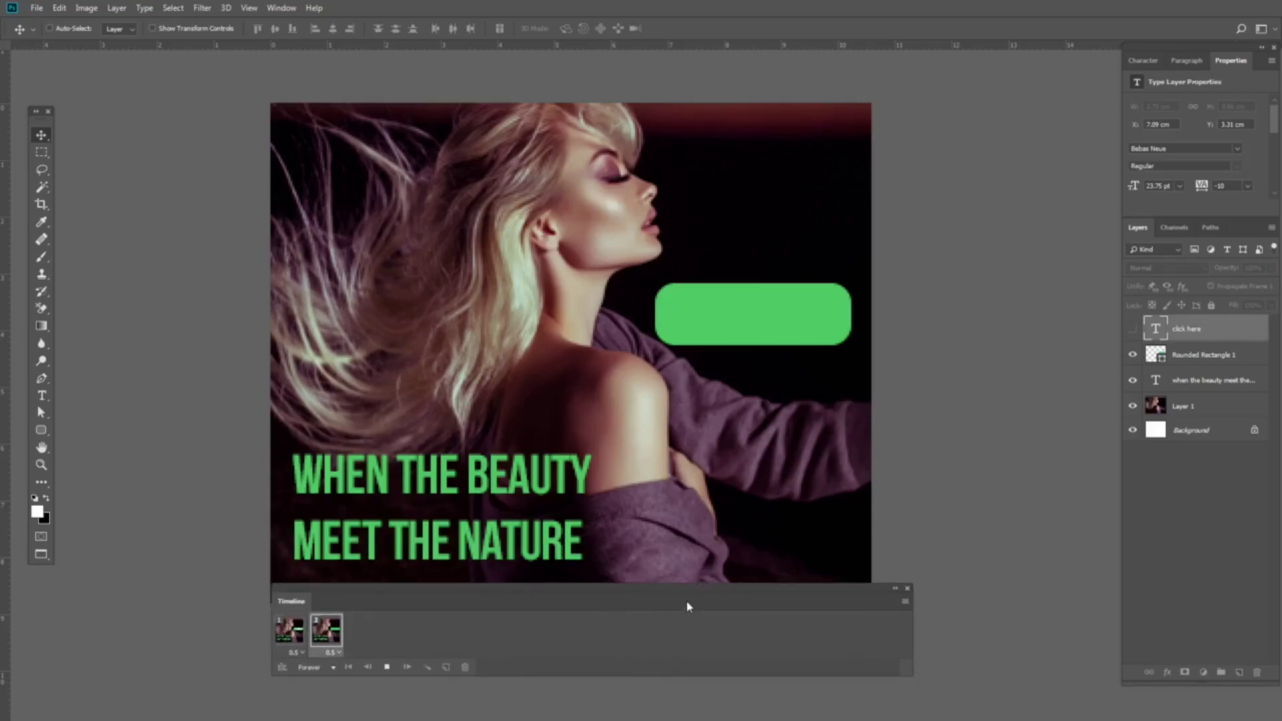
{"action": "left_click", "coordinate": [387, 667]}
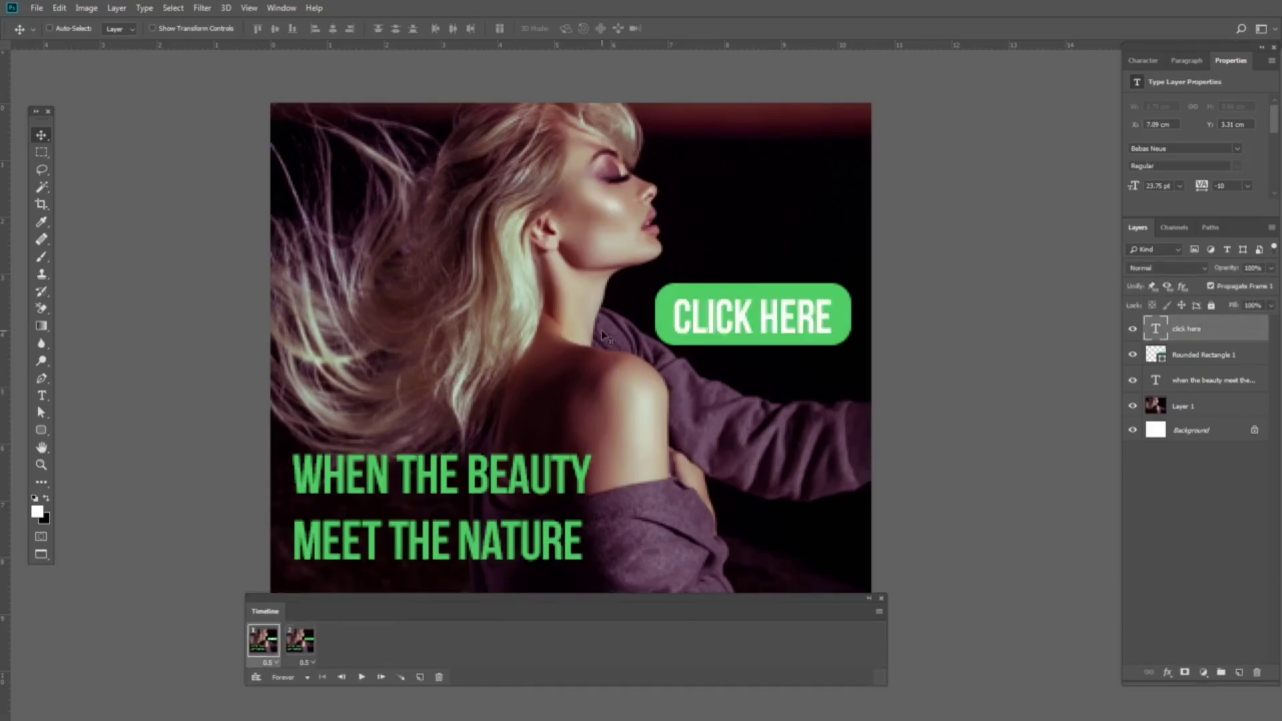
{"action": "key", "text": "ctrl"}
{"action": "key", "text": "ctrl+alt+shift+s"}
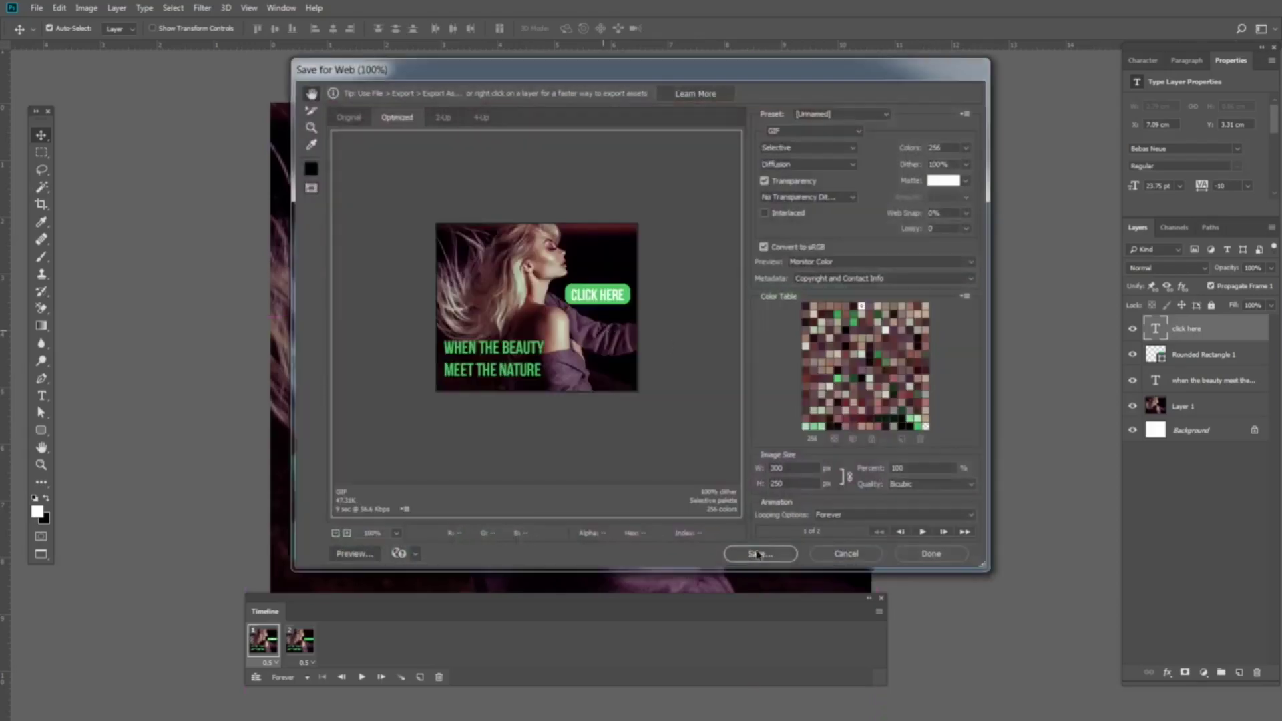
{"action": "left_click", "coordinate": [852, 559]}
- Export the animation with Save for Web (Legacy) as the GIF "banner1" in the 32-banner-ad folder, and close the Timeline
{"action": "left_click", "coordinate": [38, 8]}
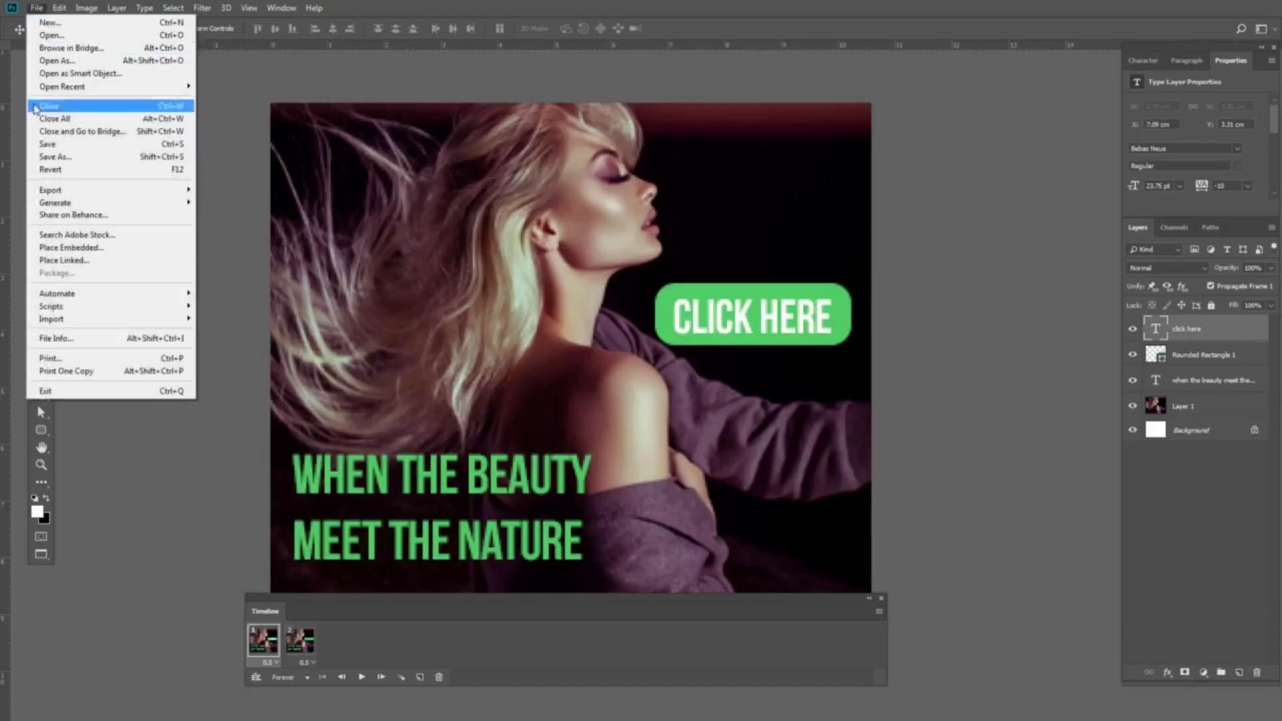
{"action": "mouse_move", "coordinate": [89, 191]}
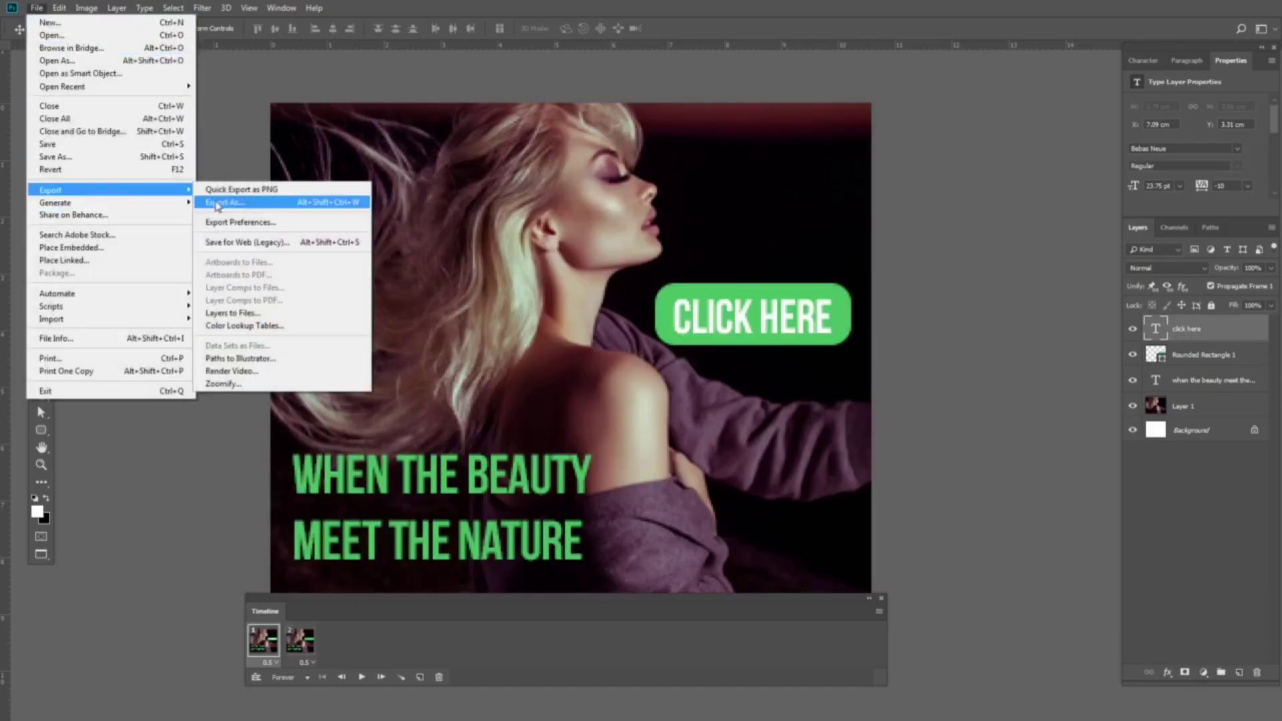
{"action": "left_click", "coordinate": [256, 244]}
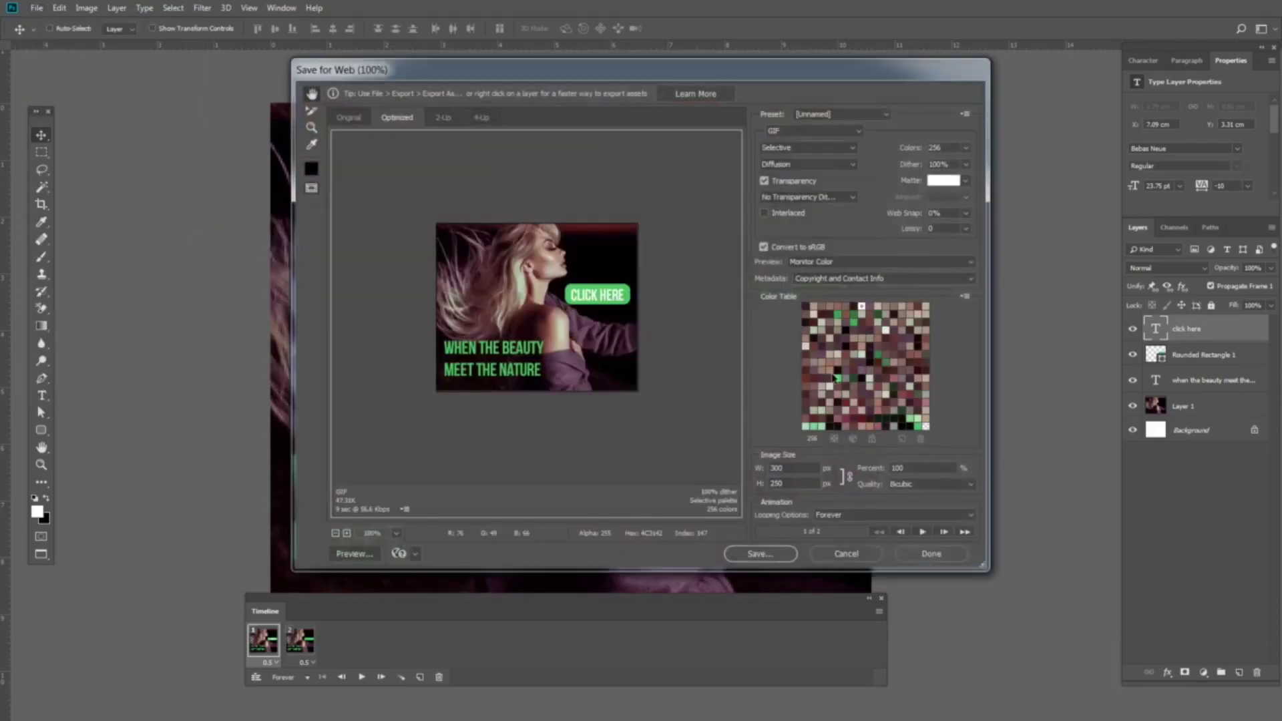
{"action": "left_click", "coordinate": [761, 554]}
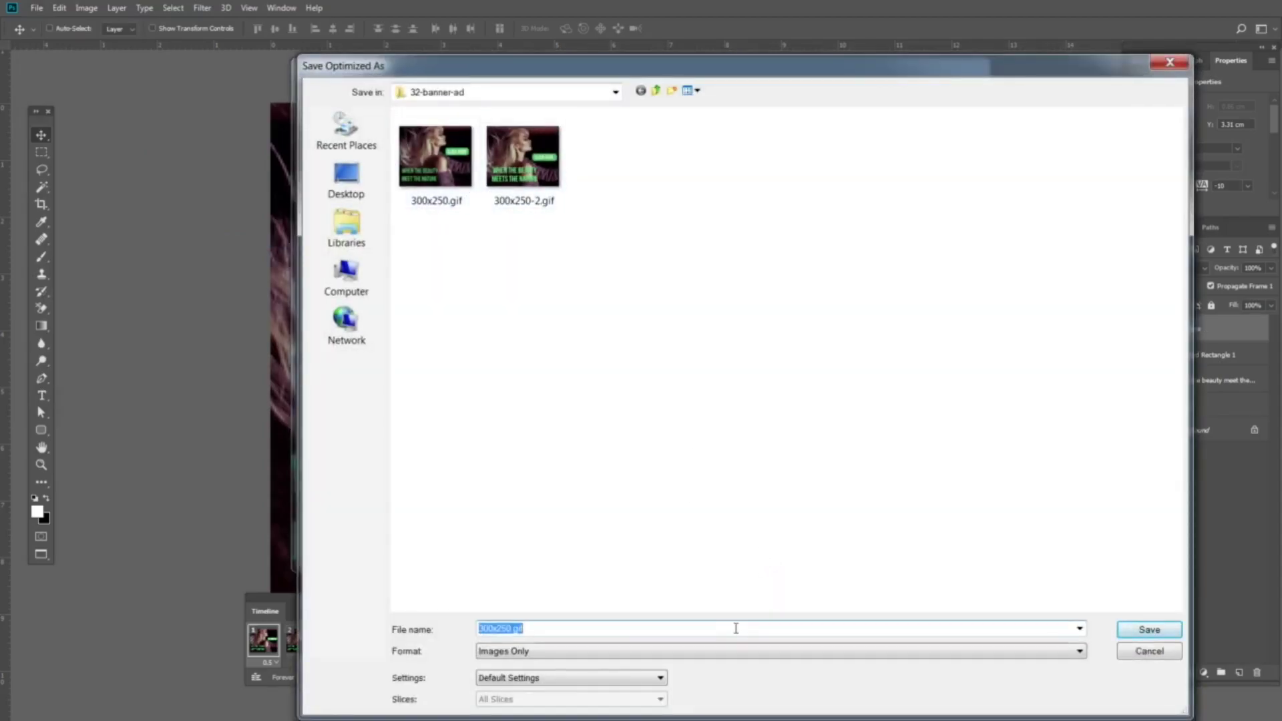
{"action": "type", "text": "banner1"}
{"action": "key", "text": "Return"}
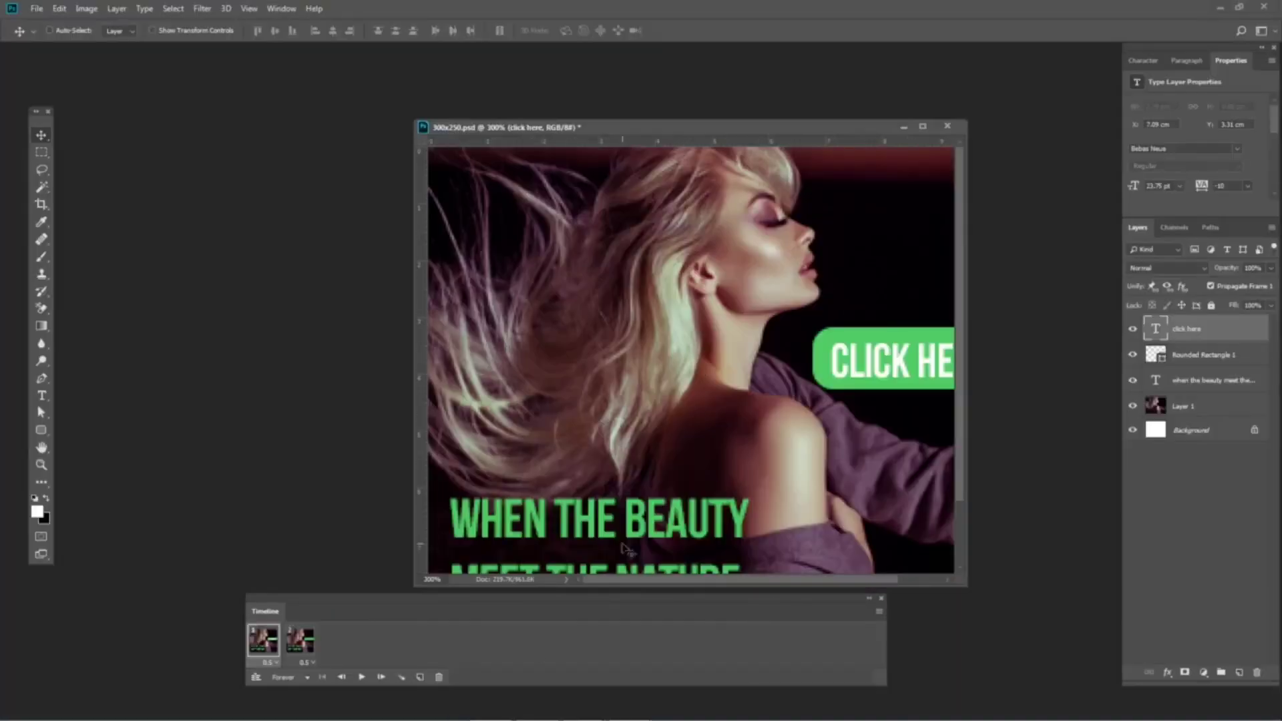
{"action": "left_click", "coordinate": [881, 601]}
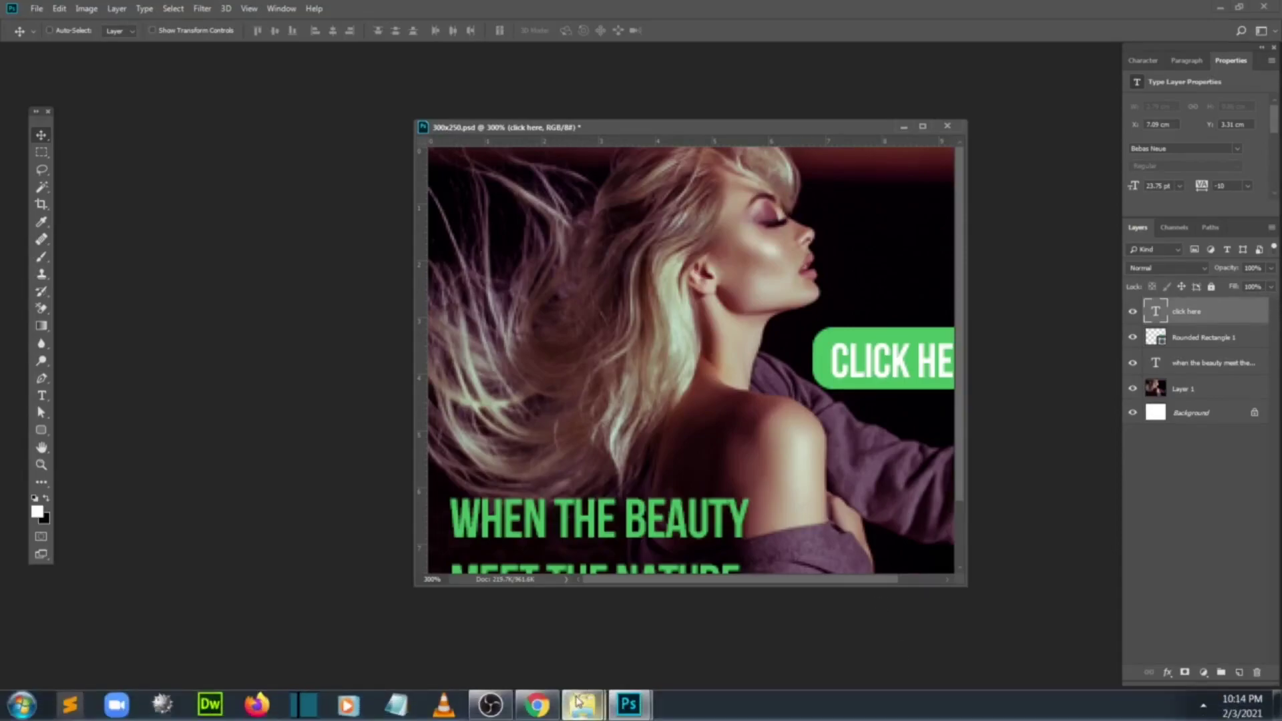
- Switch to File Explorer and open banner1.gif from the 32-banner-ad folder to check its animation
{"action": "mouse_move", "coordinate": [583, 699]}
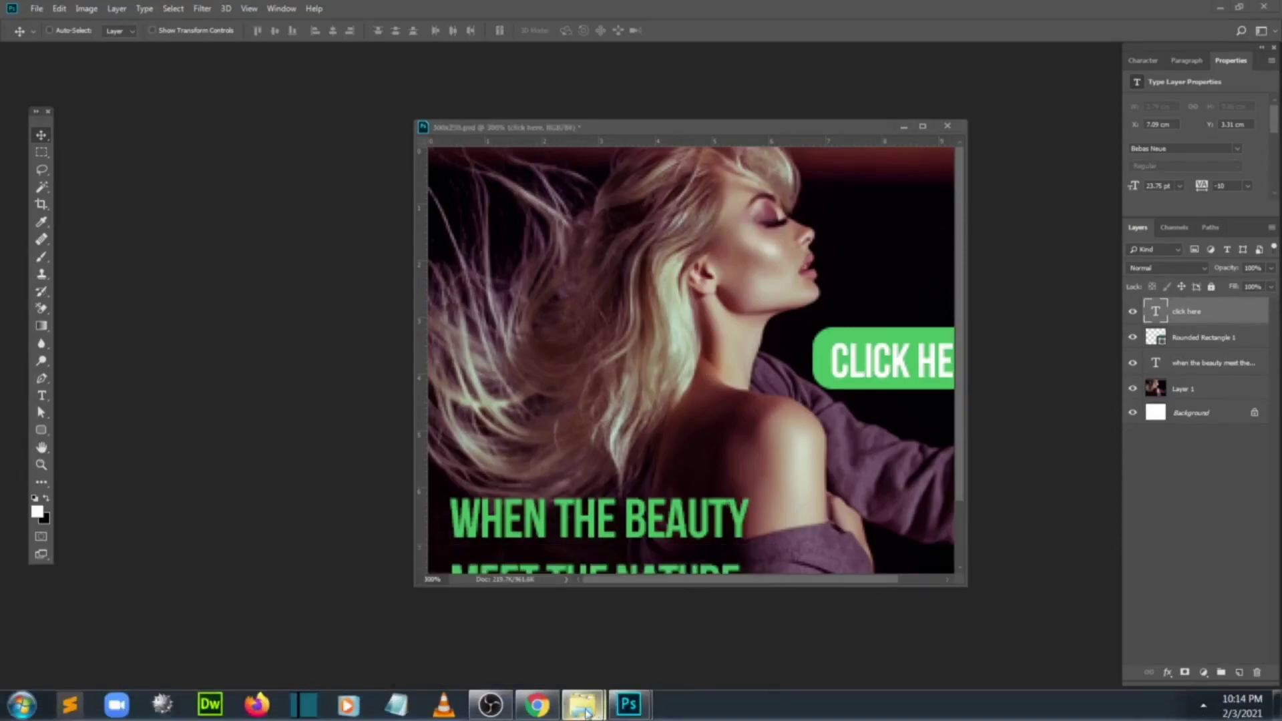
{"action": "left_click", "coordinate": [674, 645]}
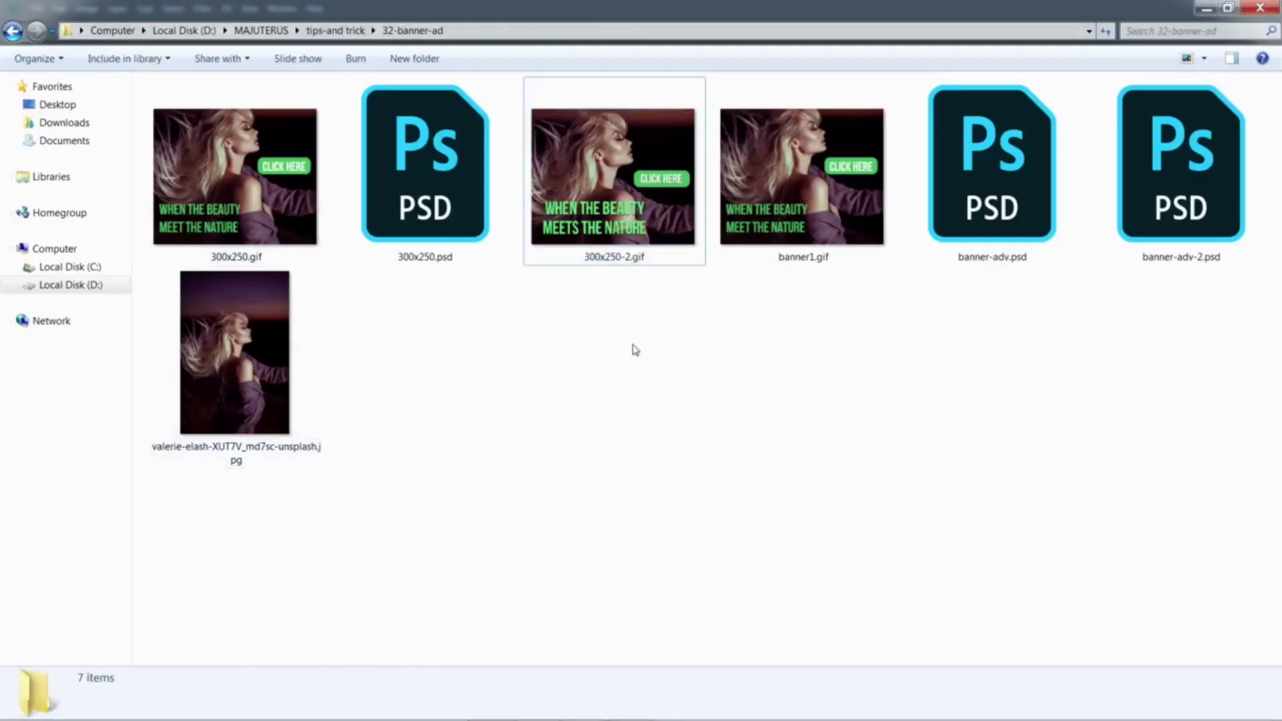
{"action": "double_click", "coordinate": [815, 182]}
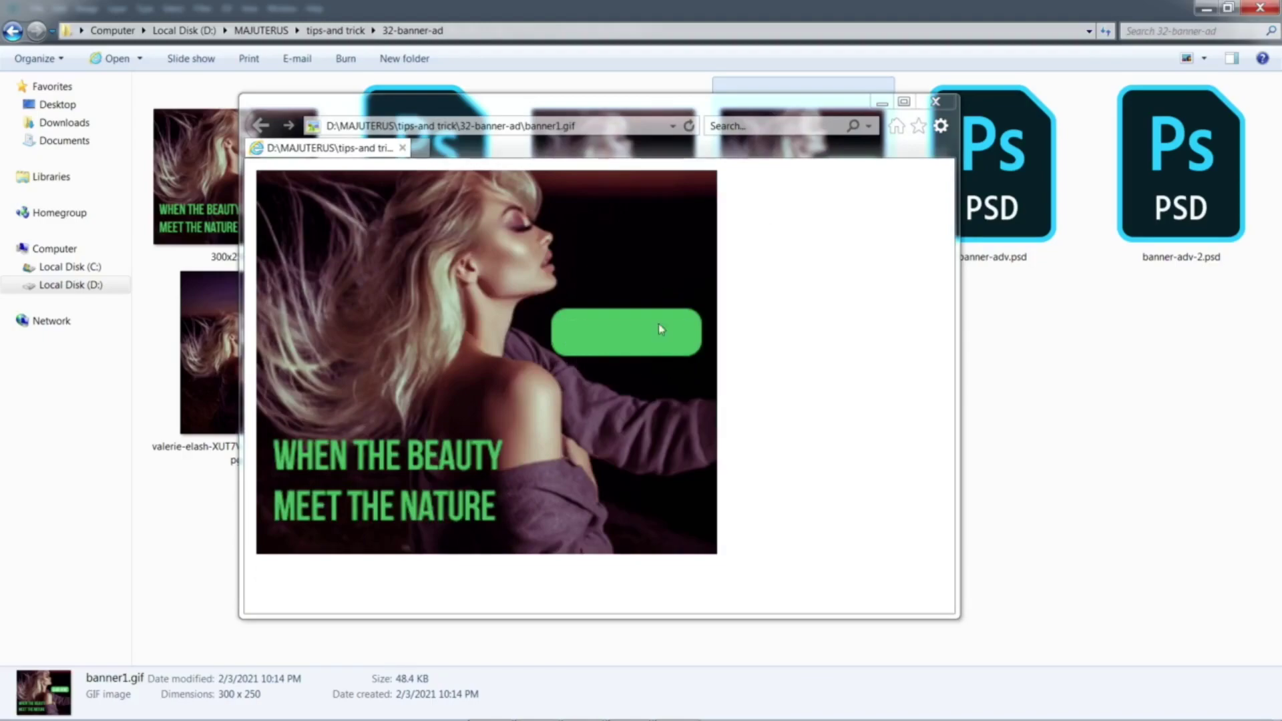
{"action": "left_click", "coordinate": [936, 103]}
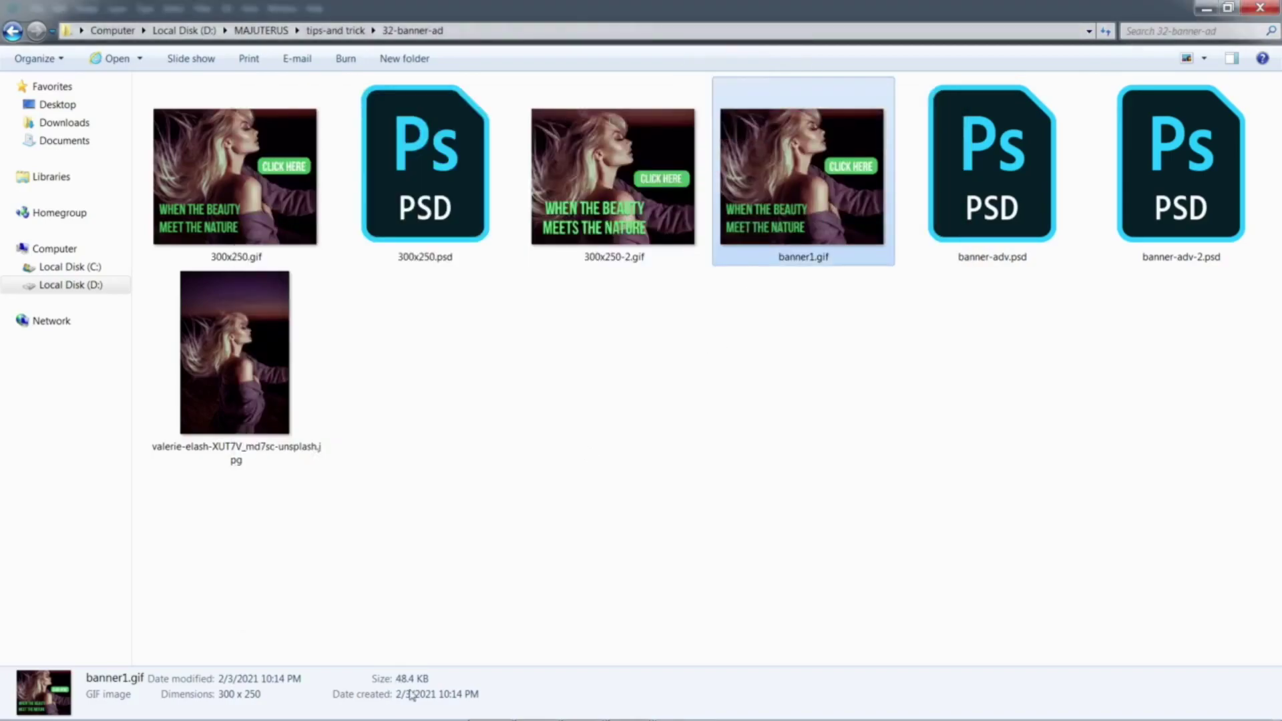
- Switch back to Photoshop and show the 300x250.psd banner in full-screen mode
{"action": "left_click", "coordinate": [14, 709]}
{"action": "left_click", "coordinate": [14, 709]}
{"action": "mouse_move", "coordinate": [622, 708]}
{"action": "left_click", "coordinate": [703, 608]}
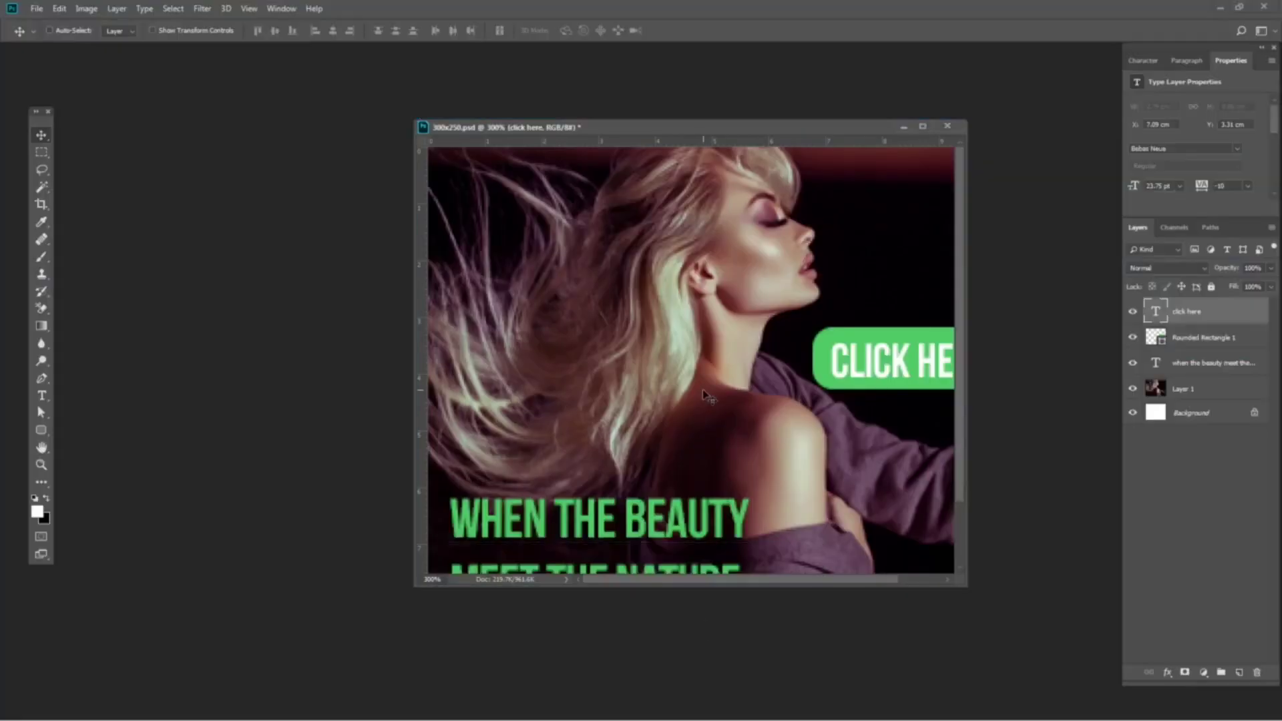
{"action": "key", "text": "f"}
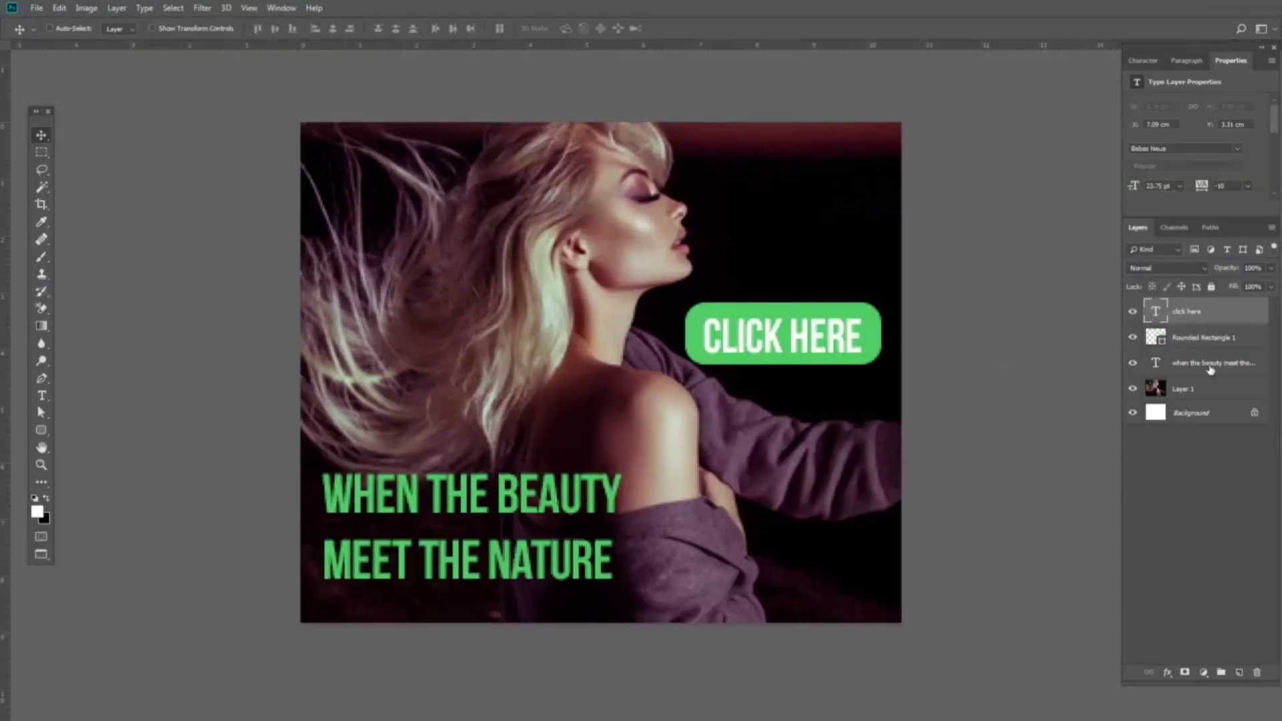
{"action": "scroll", "coordinate": [696, 505], "scroll_direction": "down", "scroll_amount": 1}
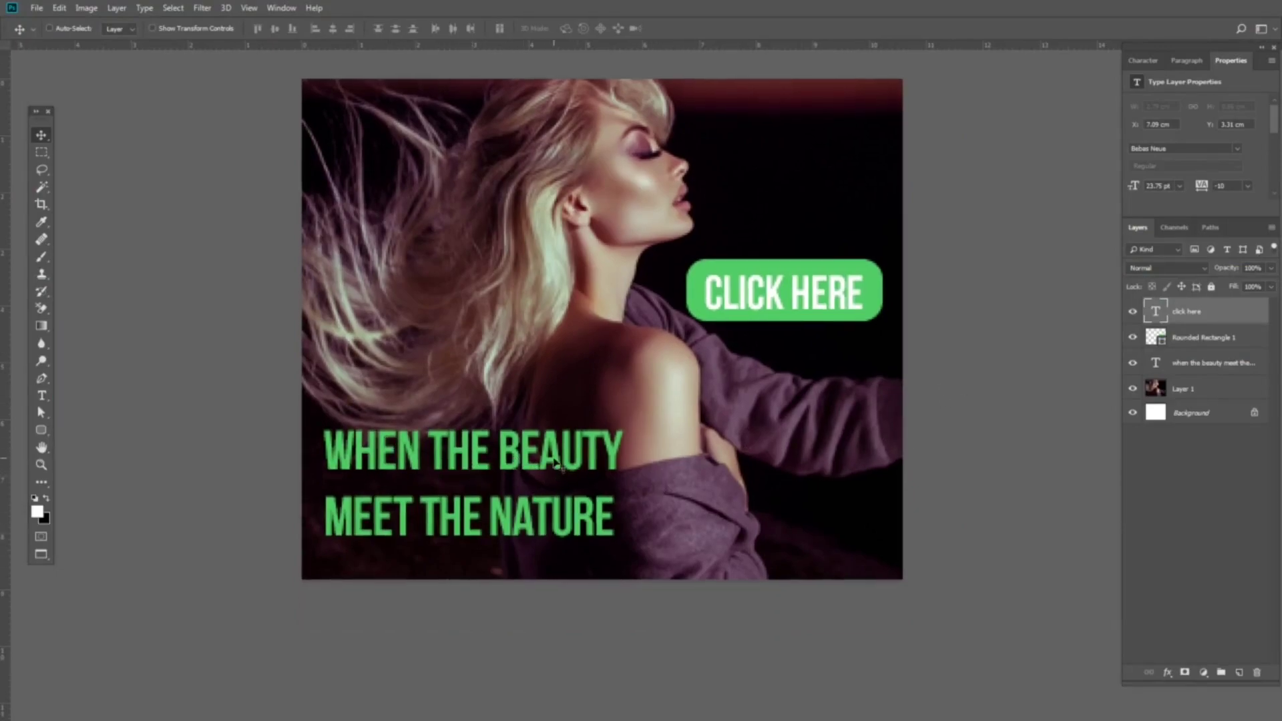
- Duplicate the headline text layer, hide the copy, and delete the line "MEET THE NATURE" from the original
{"action": "left_click", "coordinate": [1205, 364]}
{"action": "key", "text": "ctrl+j"}
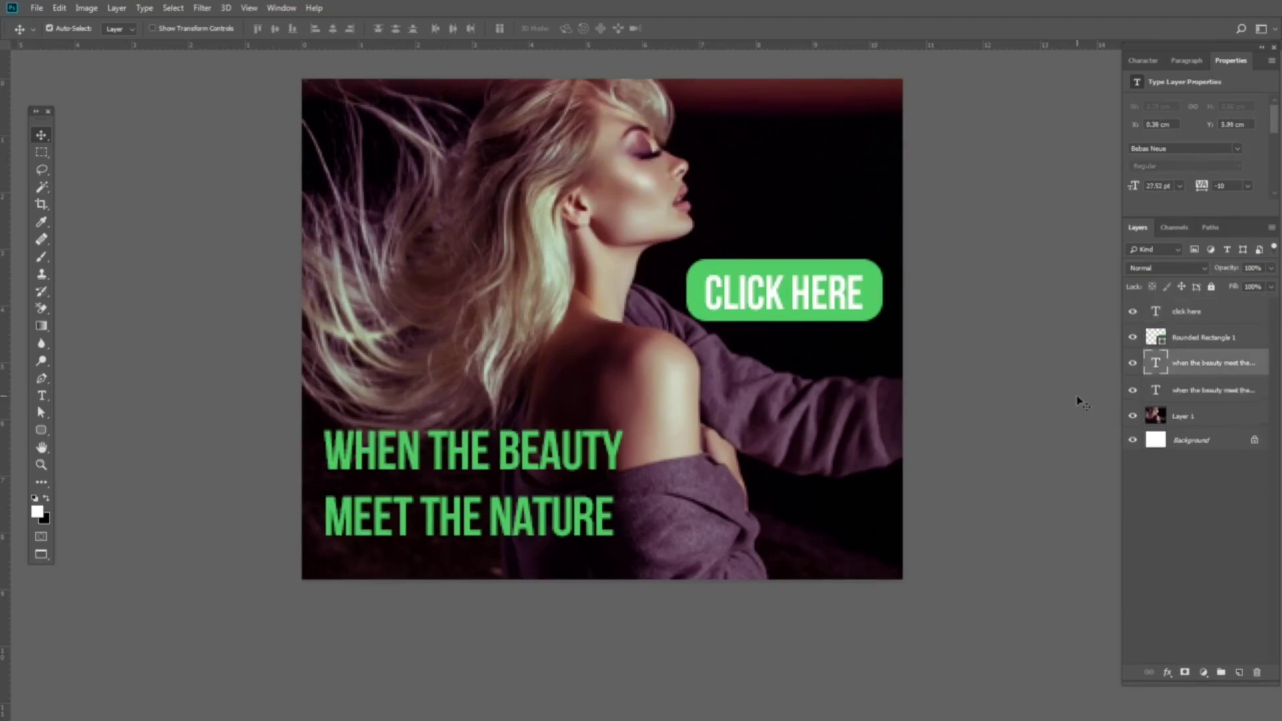
{"action": "left_click", "coordinate": [1133, 364]}
{"action": "key", "text": "t"}
{"action": "left_click_drag", "start_coordinate": [628, 453], "coordinate": [647, 542]}
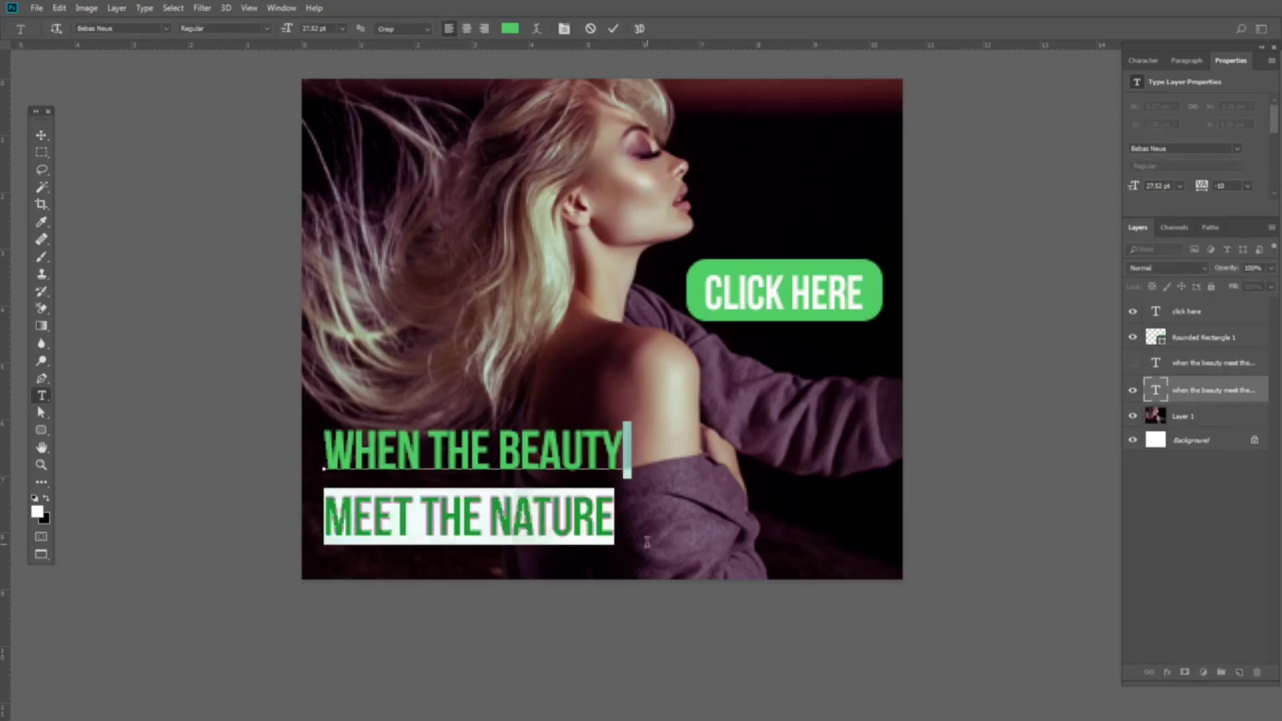
{"action": "key", "text": "BackSpace"}
{"action": "left_click", "coordinate": [42, 136]}
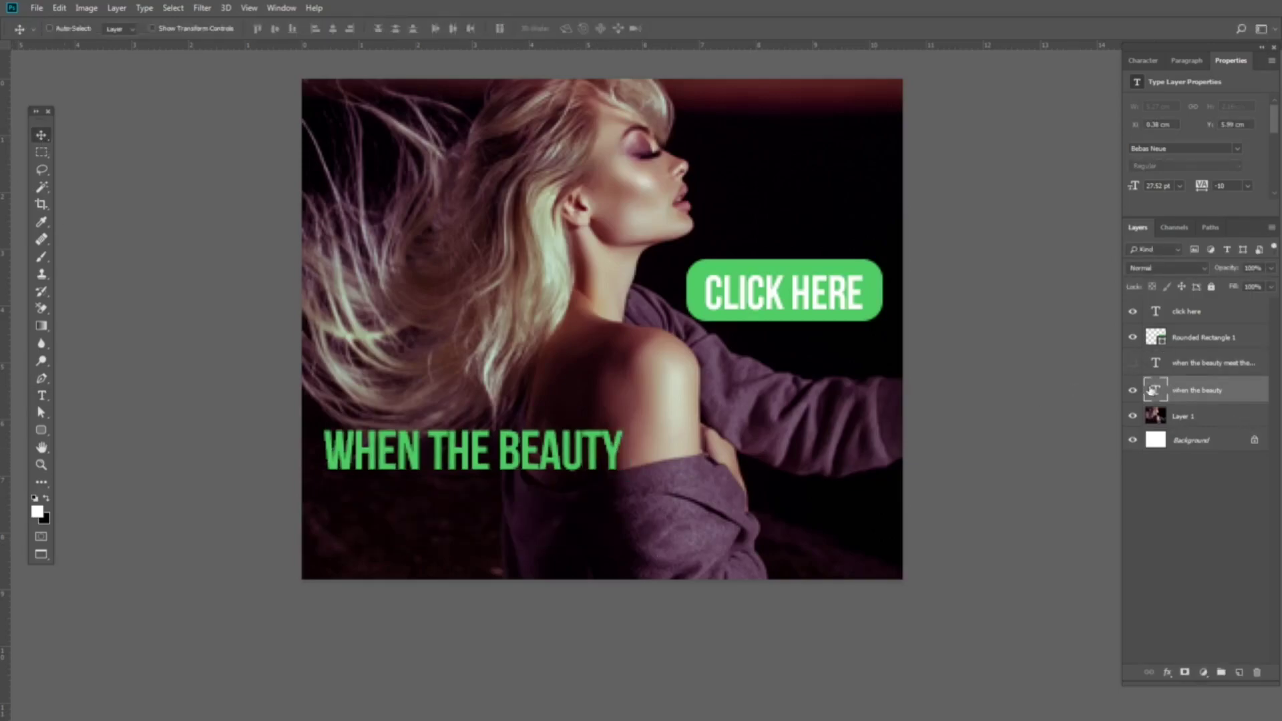
- Show the full headline copy, hide the "when the beauty" layer, and delete the line "WHEN THE BEAUTY" from the copy
{"action": "left_click", "coordinate": [1133, 363]}
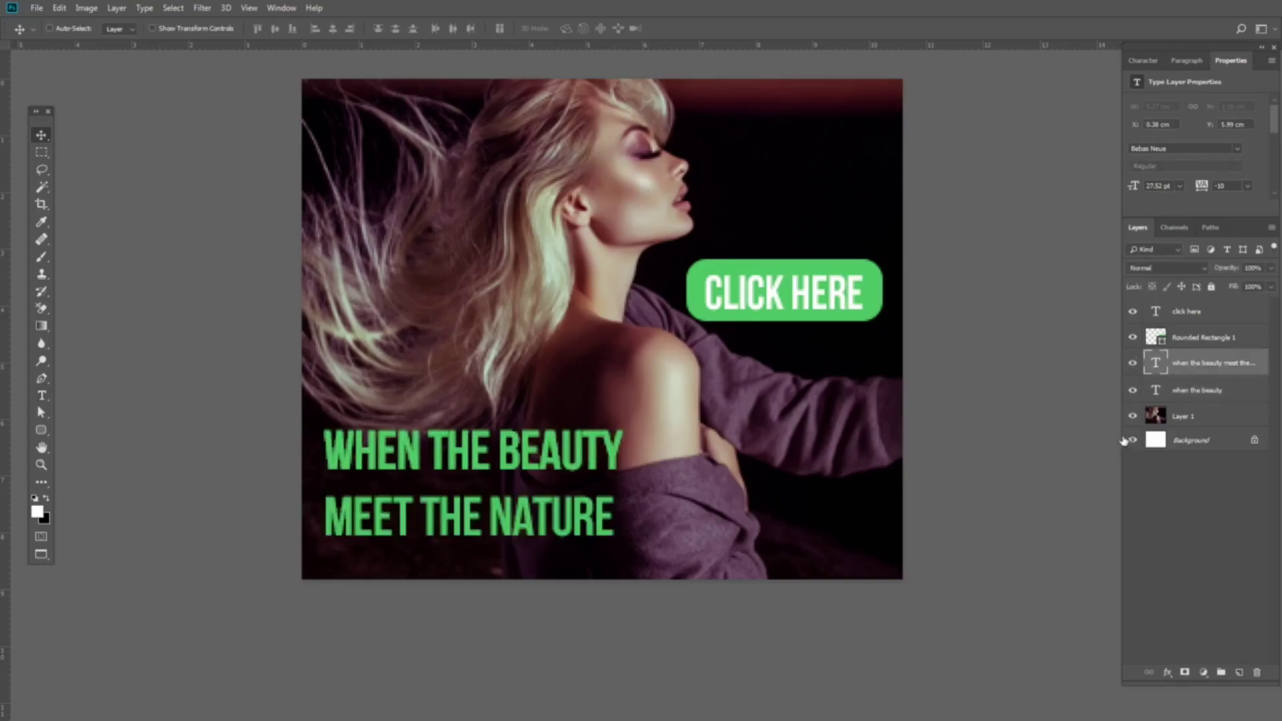
{"action": "key", "text": "t"}
{"action": "left_click_drag", "start_coordinate": [325, 452], "coordinate": [674, 456]}
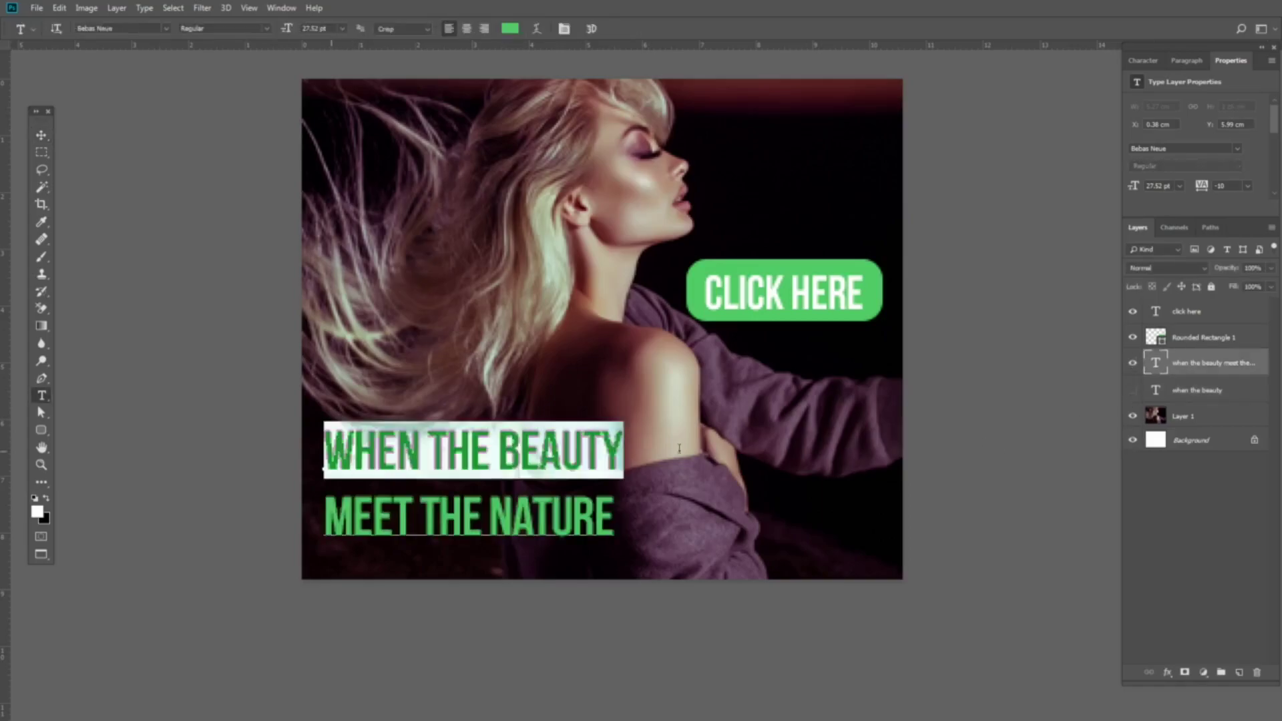
{"action": "key", "text": "BackSpace"}
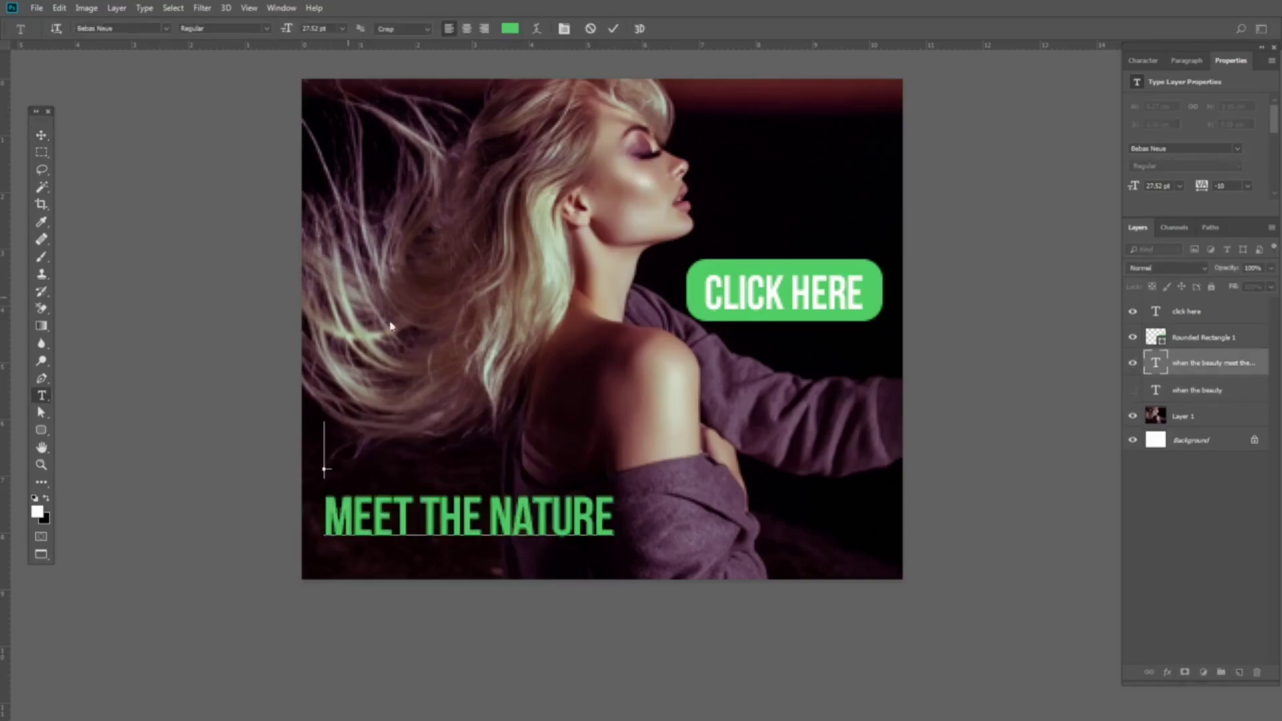
{"action": "key", "text": "Delete"}
{"action": "left_click", "coordinate": [42, 135]}
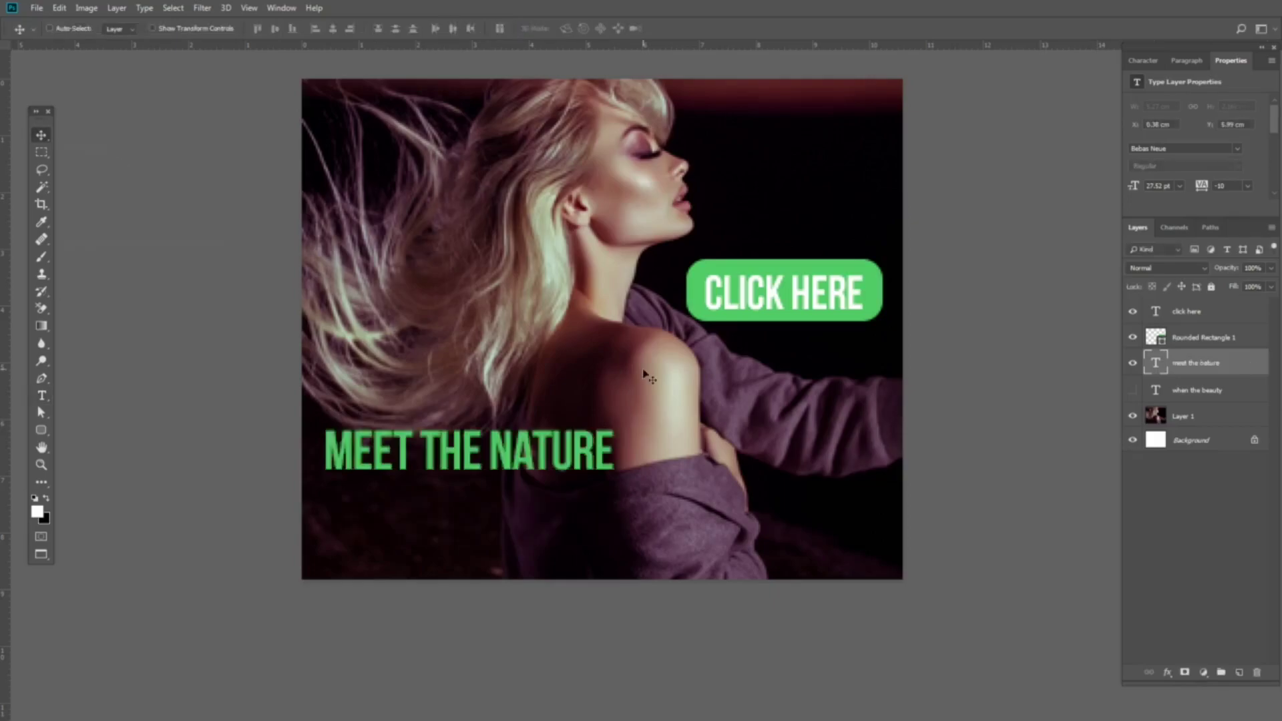
- Move "MEET THE NATURE" below "WHEN THE BEAUTY", show both text layers, and shift the two lines together slightly right and down
{"action": "left_click_drag", "start_coordinate": [645, 375], "coordinate": [645, 434]}
{"action": "left_click", "coordinate": [1132, 391]}
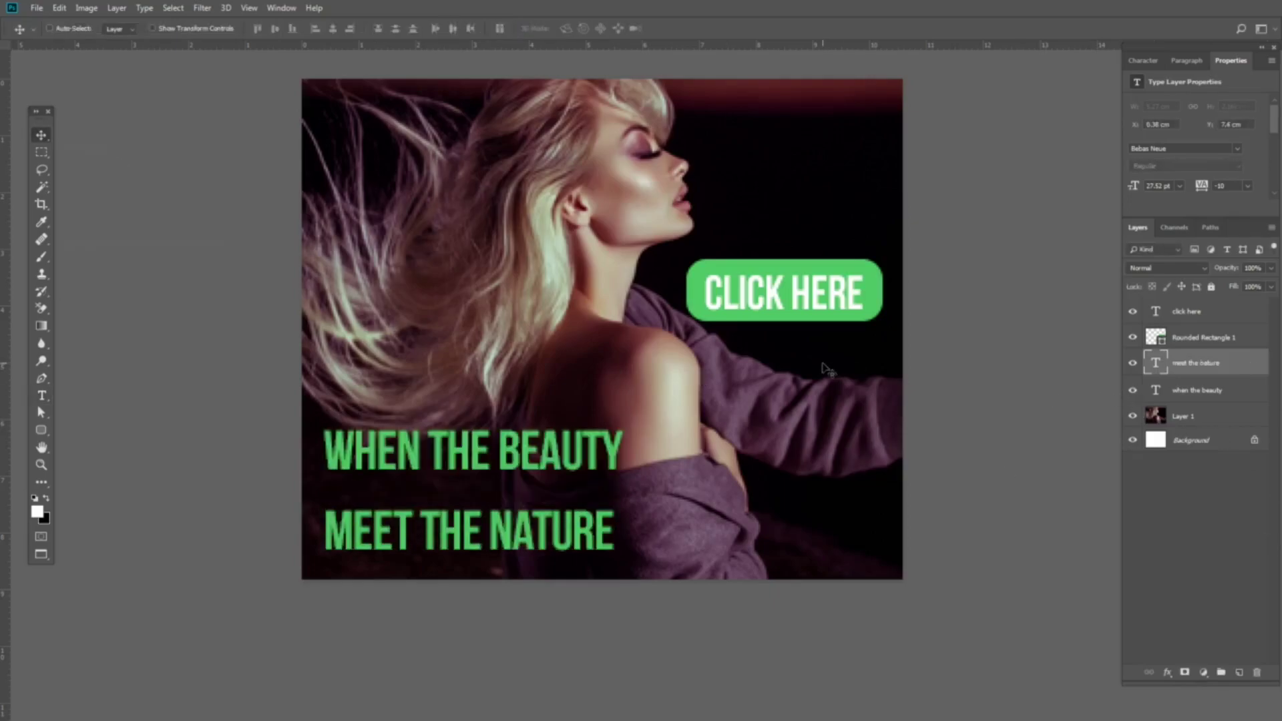
{"action": "left_click", "coordinate": [1195, 394], "text": "ctrl"}
{"action": "left_click_drag", "start_coordinate": [559, 476], "coordinate": [579, 486]}
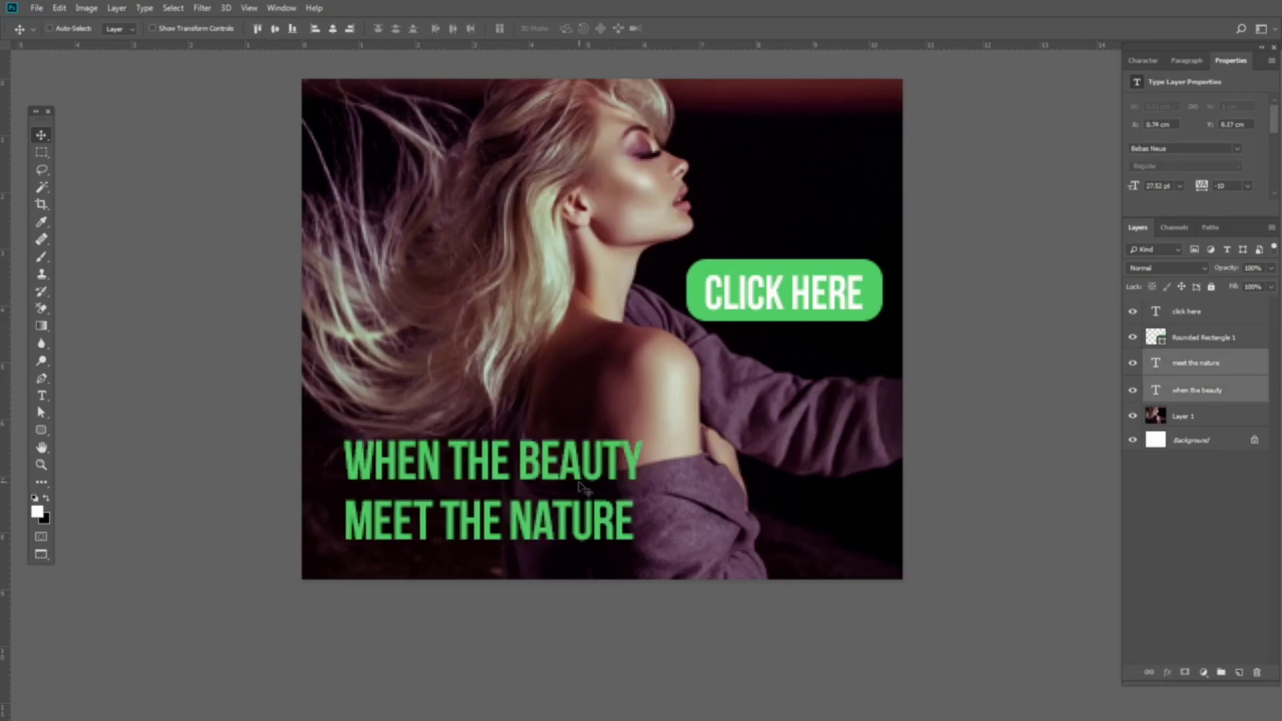
- Rename the "when the beauty" layer as 1 and the "meet the nature" layer as 2
{"action": "left_click", "coordinate": [1206, 393]}
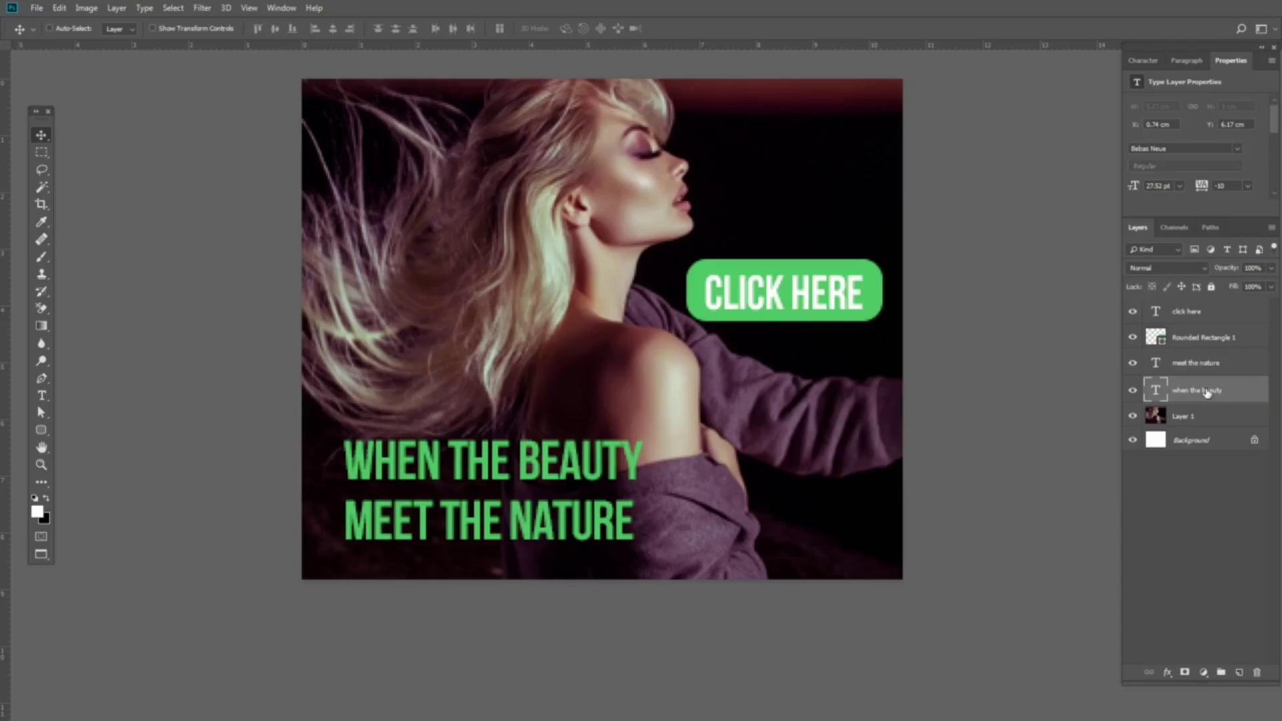
{"action": "double_click", "coordinate": [1206, 393]}
{"action": "key", "text": "BackSpace"}
{"action": "left_click", "coordinate": [1208, 367]}
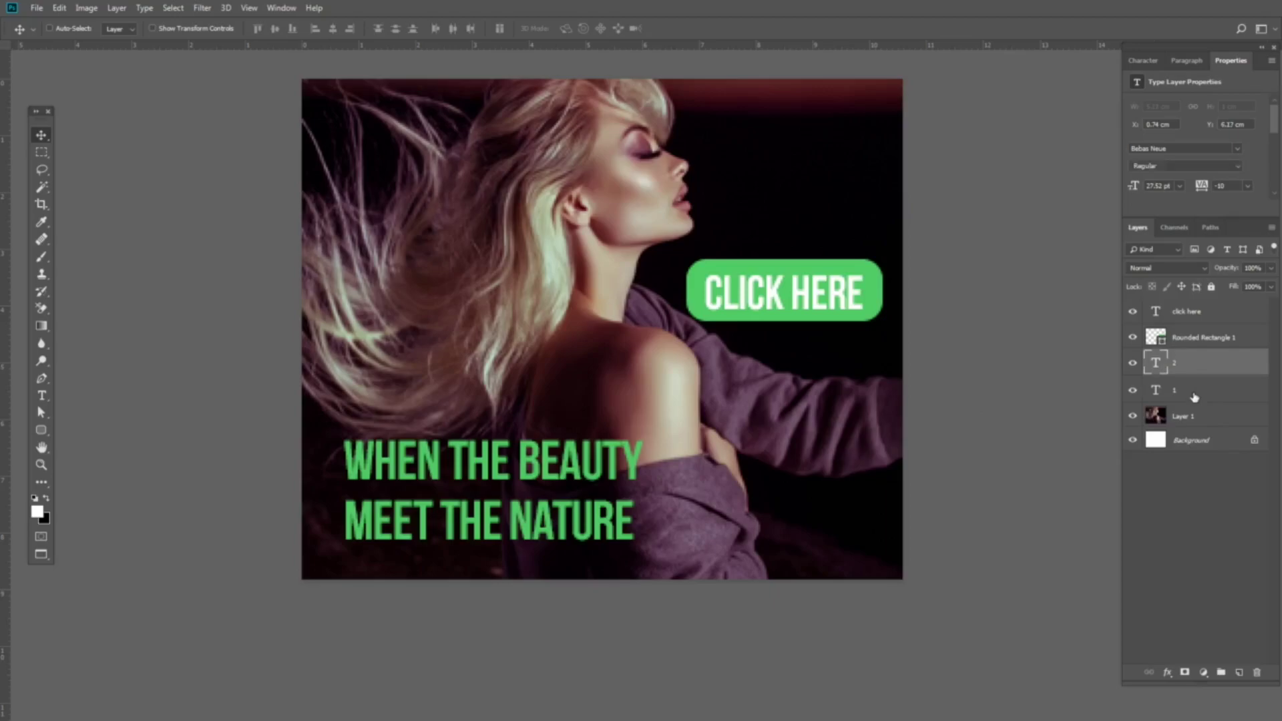
- Rasterize the type on text layers 1 and 2
{"action": "right_click", "coordinate": [1195, 398]}
{"action": "left_click", "coordinate": [1134, 330]}
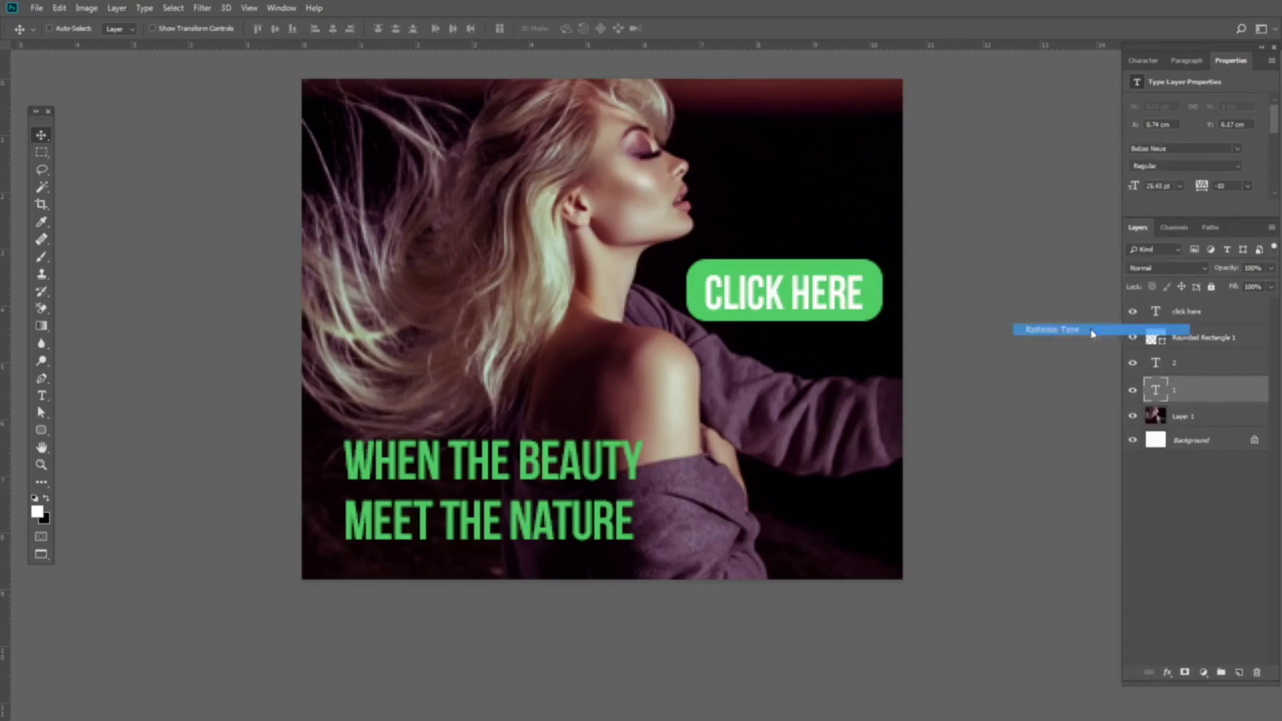
{"action": "left_click", "coordinate": [1197, 366]}
{"action": "right_click", "coordinate": [1197, 366]}
{"action": "left_click", "coordinate": [1055, 331]}
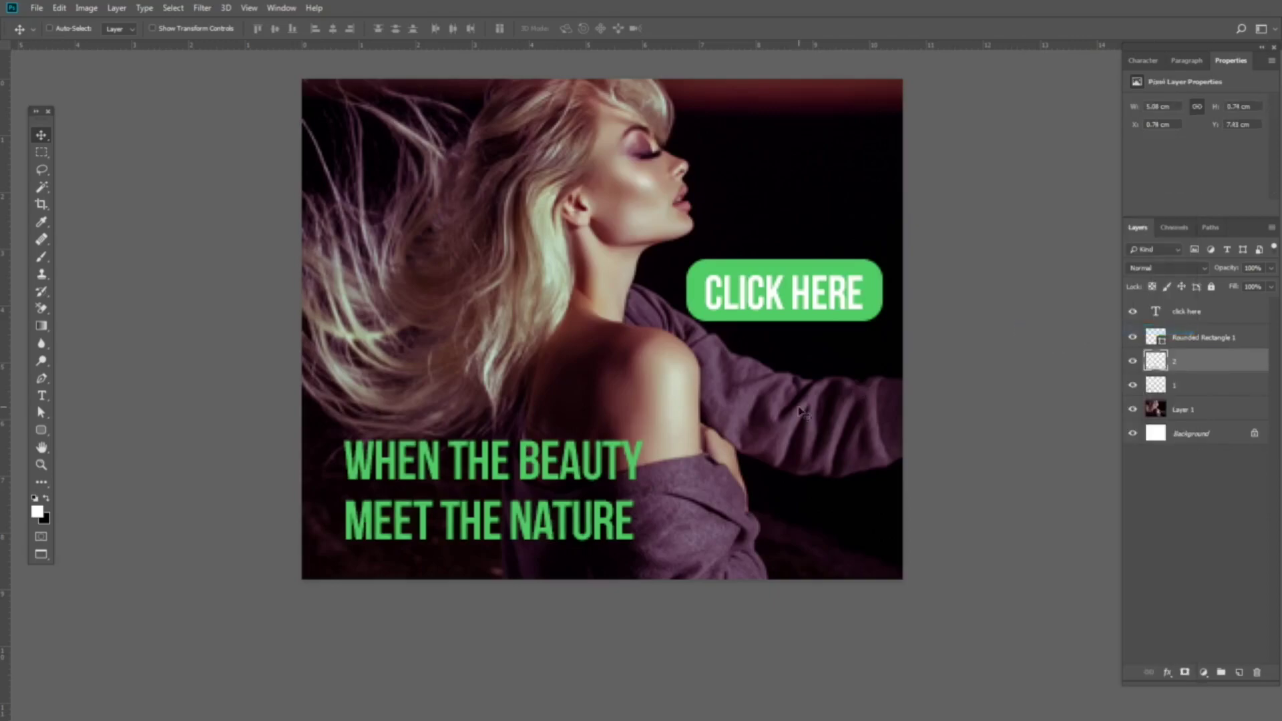
- Duplicate layer 1 three times and layer 2 three times
{"action": "left_click", "coordinate": [1211, 392]}
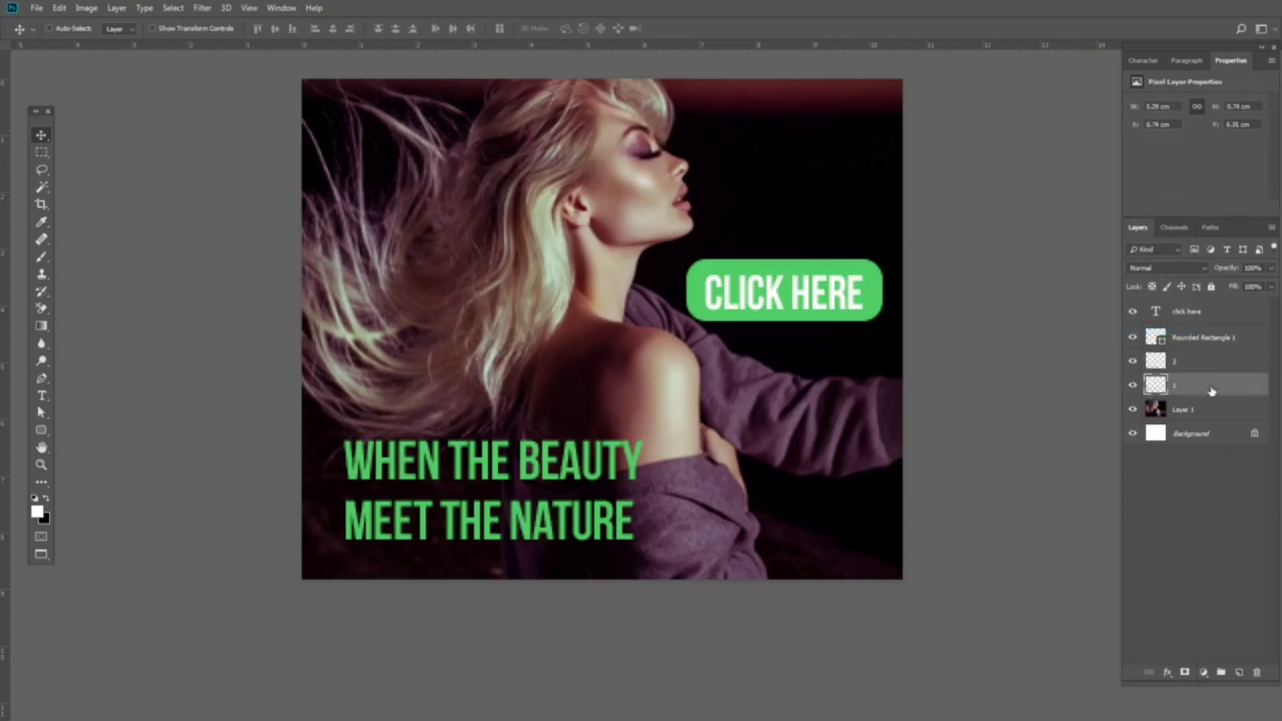
{"action": "key", "text": "ctrl+j"}
{"action": "key", "text": "ctrl+j"}
{"action": "key", "text": "ctrl+j"}
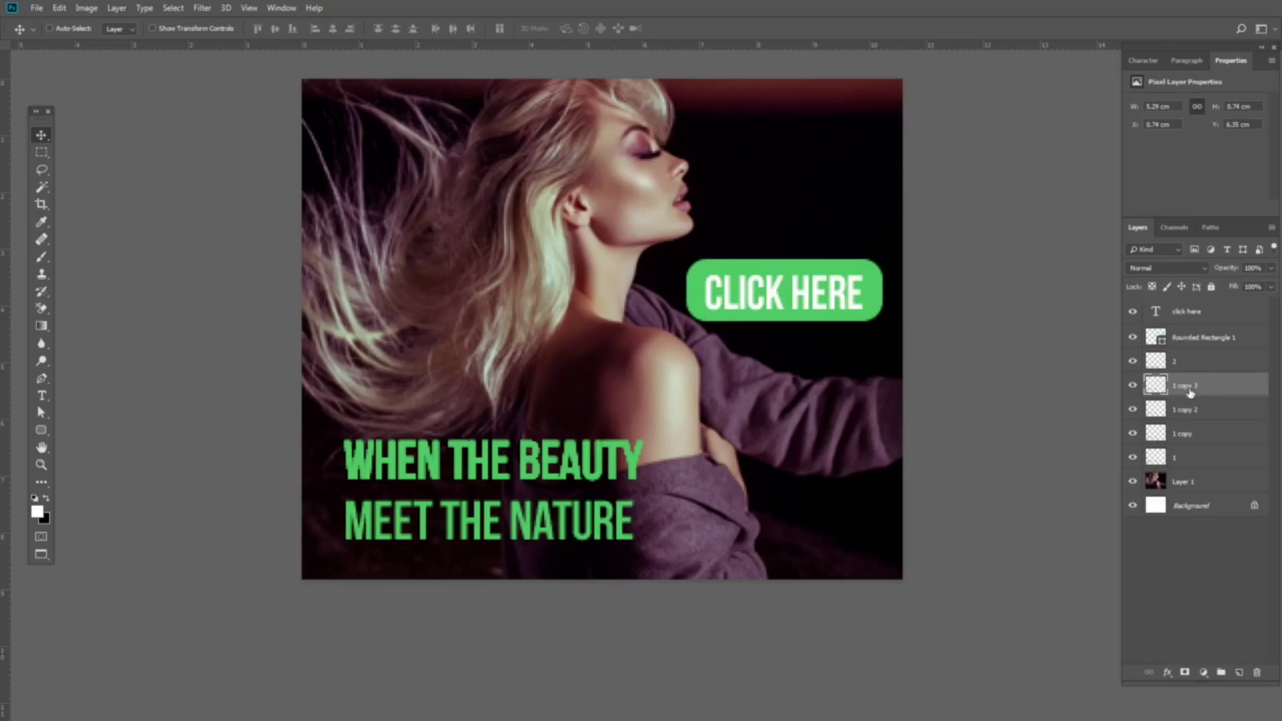
{"action": "left_click", "coordinate": [1191, 361]}
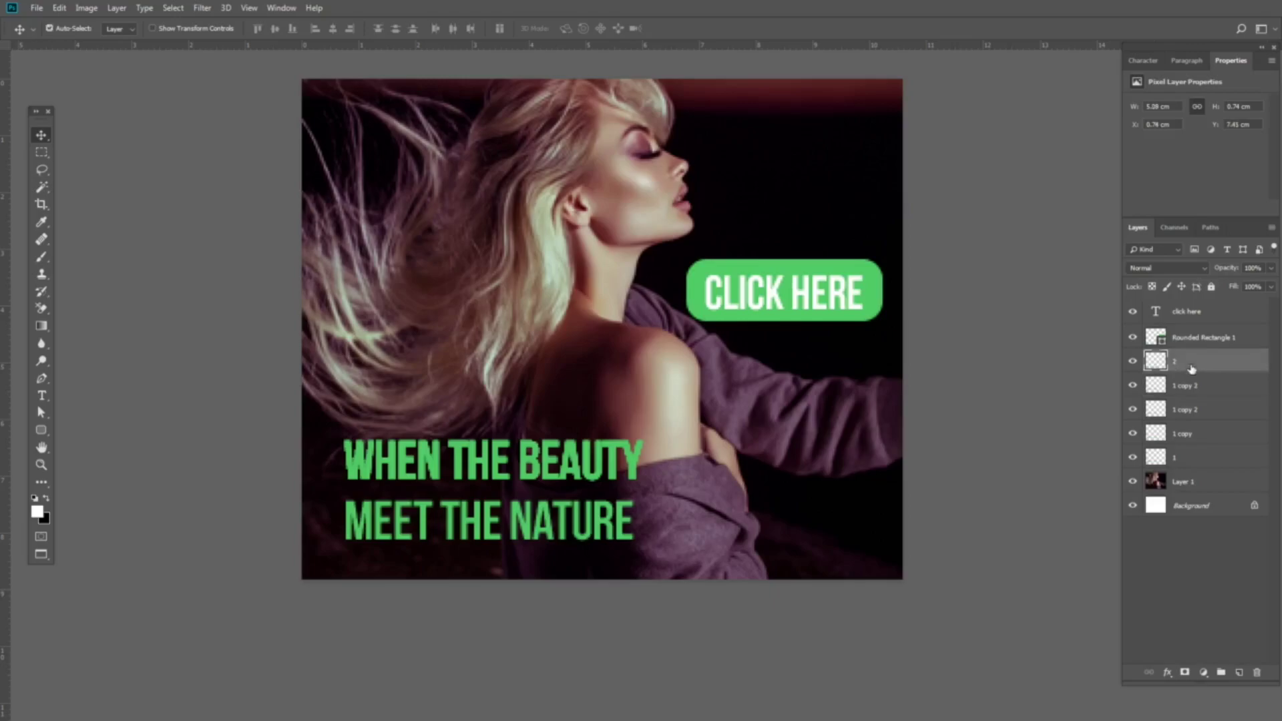
{"action": "key", "text": "ctrl+j"}
{"action": "key", "text": "ctrl+j"}
{"action": "key", "text": "ctrl+j"}
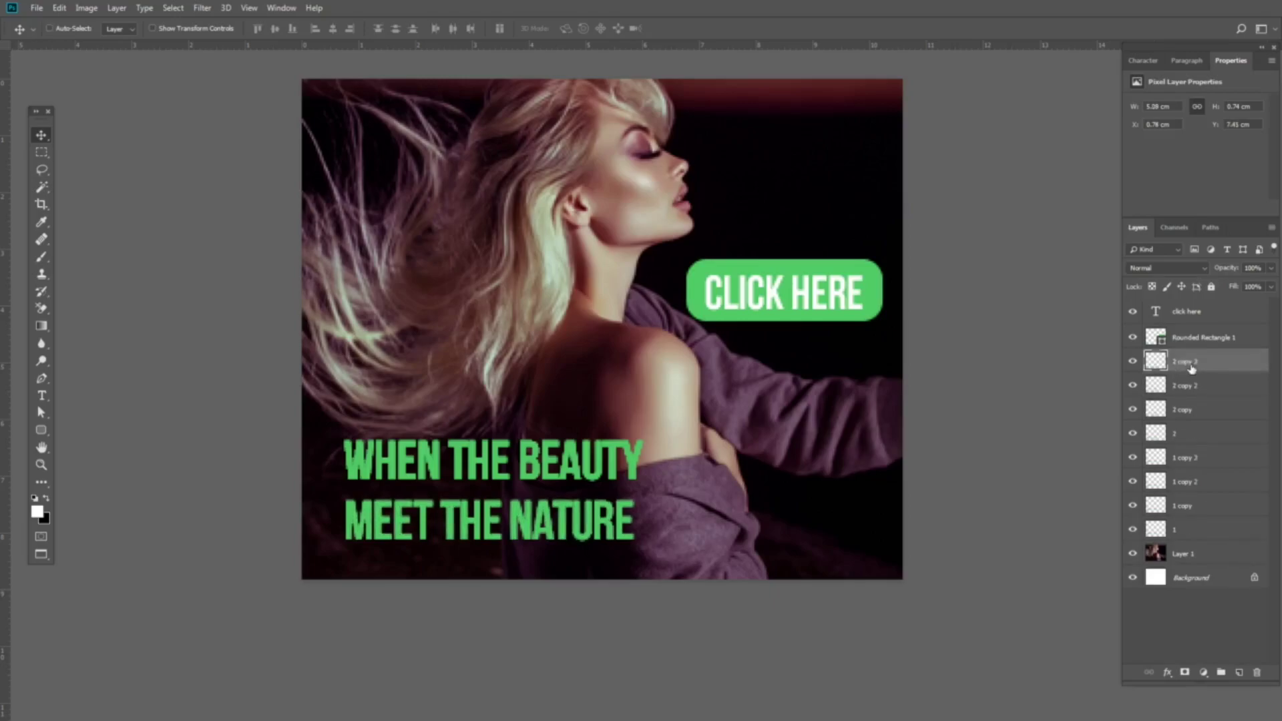
- Set the opacity of layer "1 copy 3" to 30%, "1 copy 2" to 60% and "1 copy" to 80%
{"action": "left_click", "coordinate": [1198, 465]}
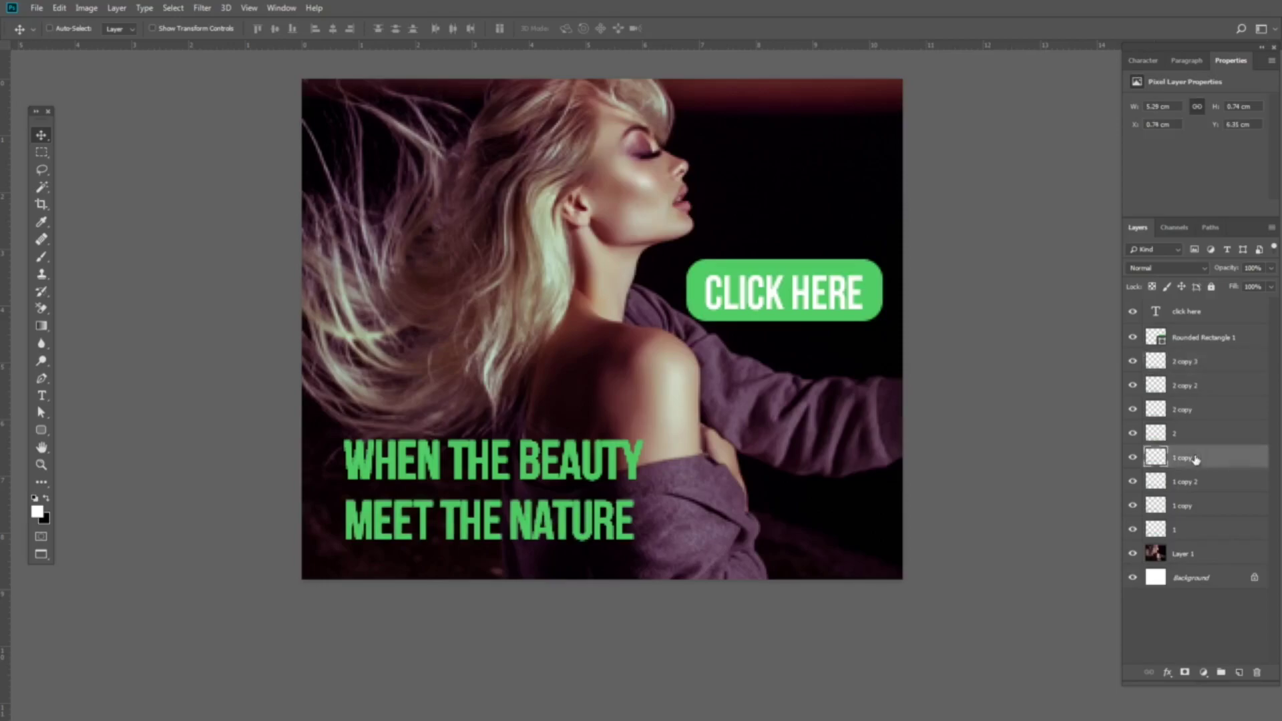
{"action": "left_click_drag", "start_coordinate": [1246, 267], "coordinate": [1262, 267]}
{"action": "type", "text": "30"}
{"action": "left_click", "coordinate": [1195, 482]}
{"action": "left_click_drag", "start_coordinate": [1246, 268], "coordinate": [1267, 267]}
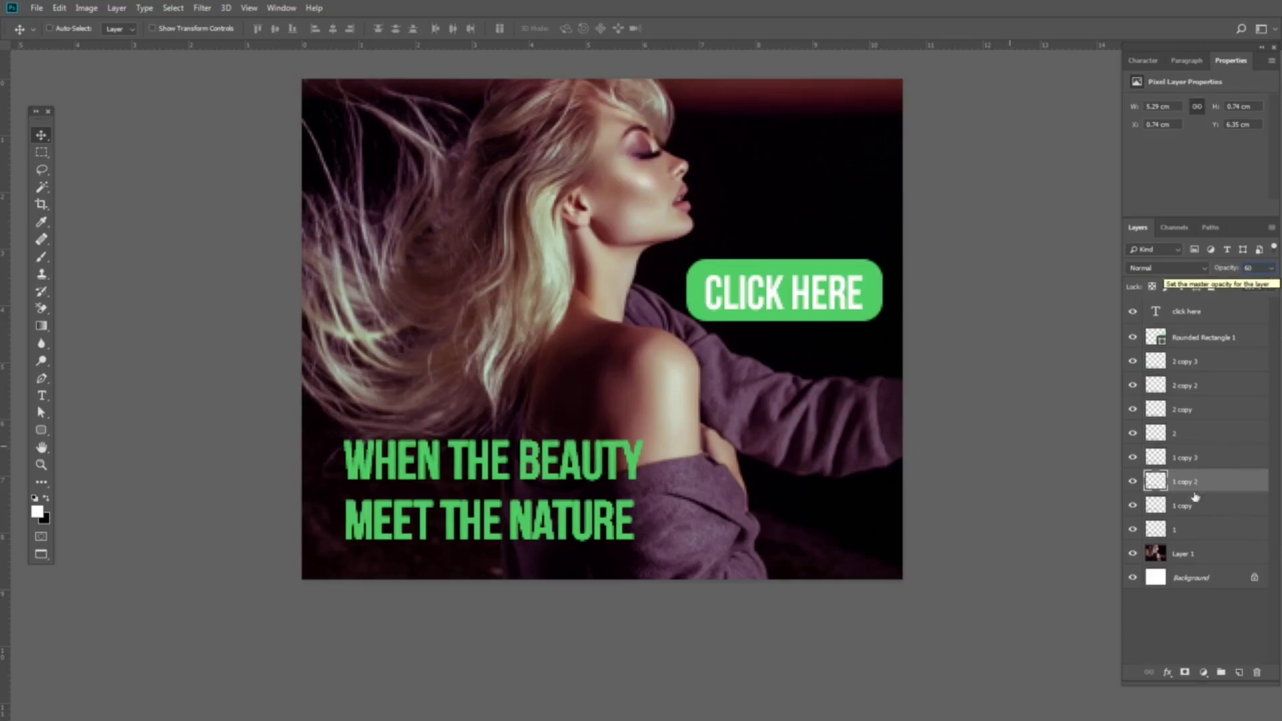
{"action": "left_click", "coordinate": [1185, 511]}
{"action": "left_click_drag", "start_coordinate": [1244, 268], "coordinate": [1264, 267]}
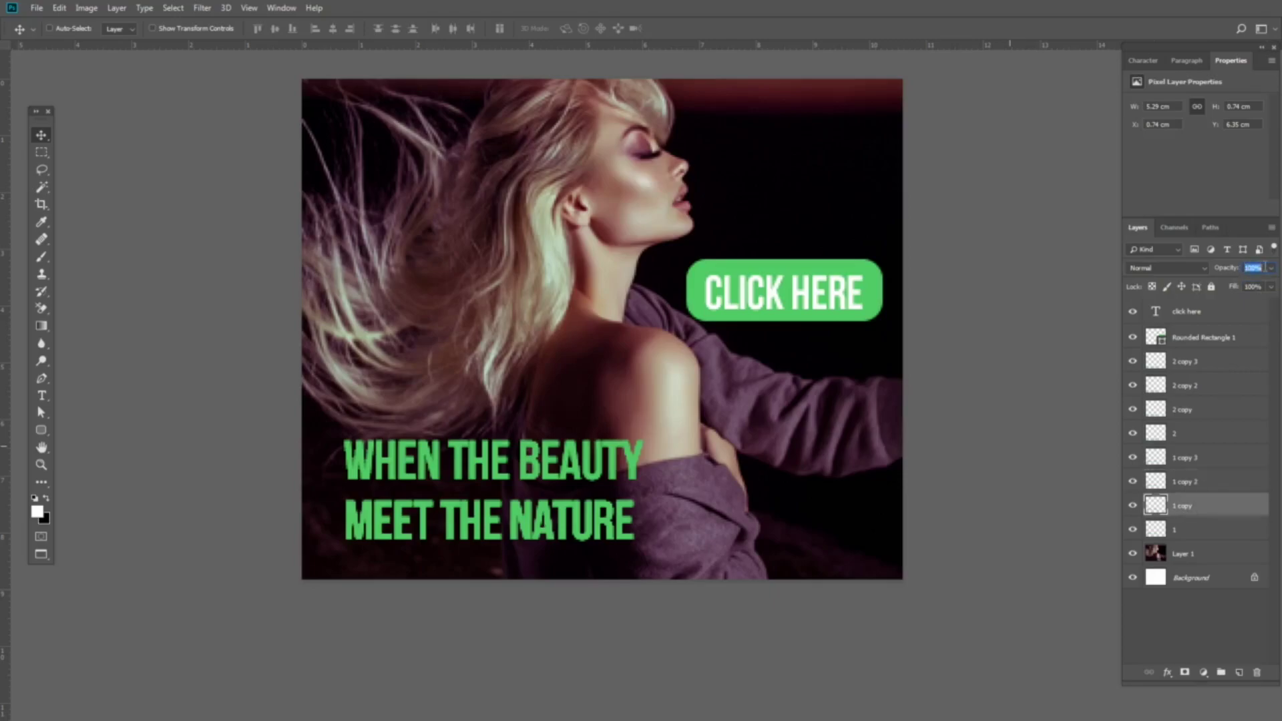
{"action": "type", "text": "80"}
- Set the opacity of layer "2 copy 3" to 30%, "2 copy 2" to 60% and "2 copy" to 80%
{"action": "left_click", "coordinate": [1195, 368]}
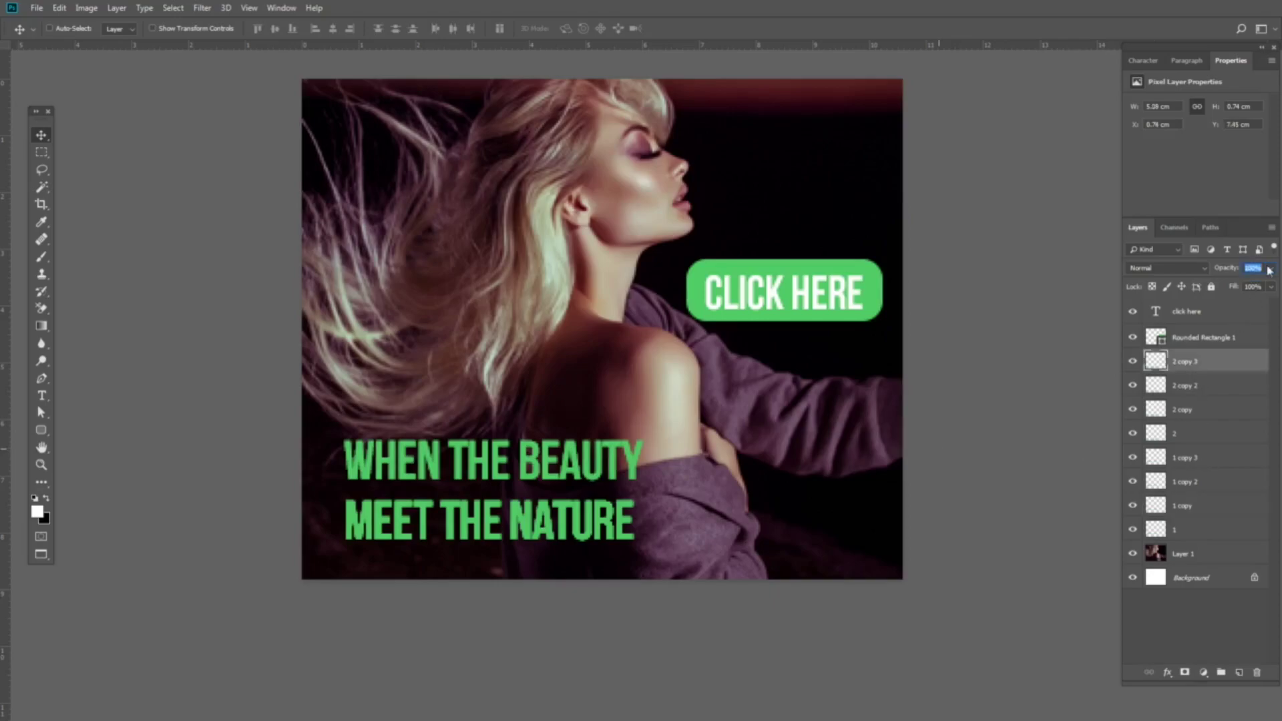
{"action": "left_click", "coordinate": [1223, 378]}
{"action": "left_click_drag", "start_coordinate": [1247, 268], "coordinate": [1272, 266]}
{"action": "type", "text": "60"}
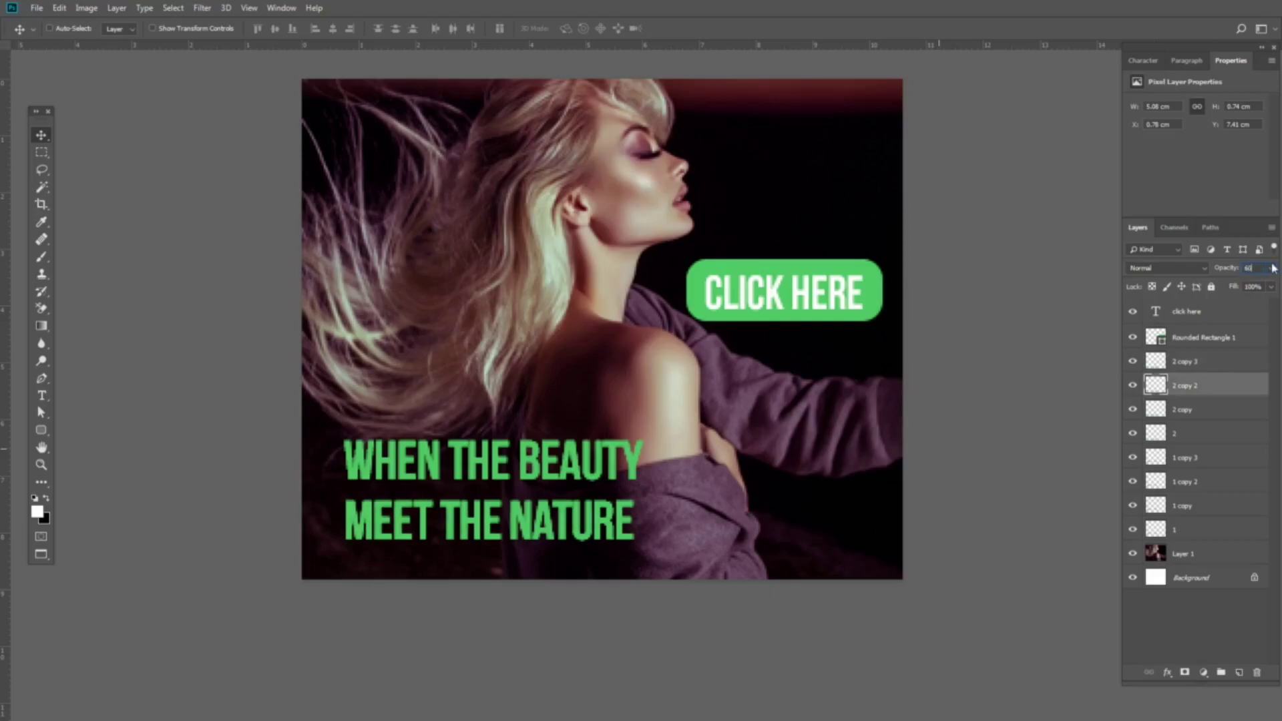
{"action": "left_click", "coordinate": [1186, 412]}
{"action": "left_click_drag", "start_coordinate": [1244, 267], "coordinate": [1272, 267]}
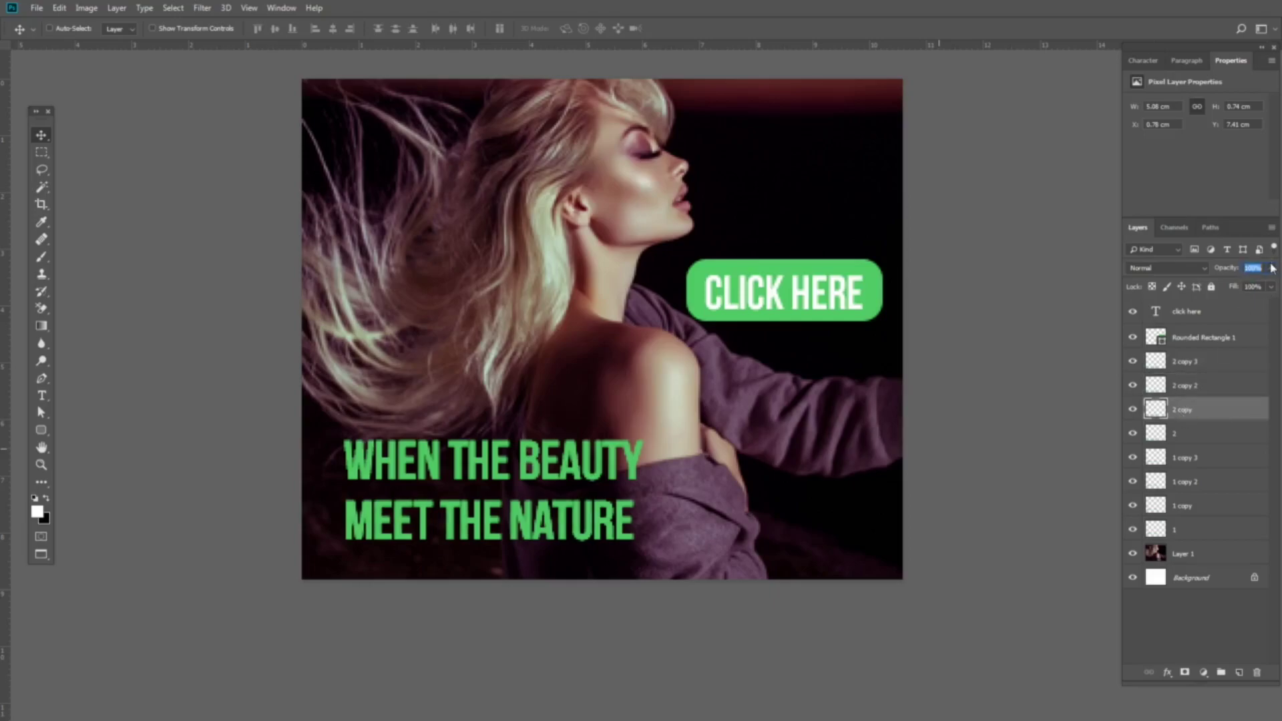
{"action": "type", "text": "80"}
- Hide all the numbered headline layers and preview layer 1 and its copies one at a time
{"action": "left_click_drag", "start_coordinate": [1132, 361], "coordinate": [1133, 530]}
{"action": "left_click", "coordinate": [1132, 460]}
{"action": "left_click", "coordinate": [1132, 460]}
{"action": "left_click", "coordinate": [1133, 482]}
{"action": "left_click", "coordinate": [1133, 482]}
{"action": "left_click", "coordinate": [1133, 506]}
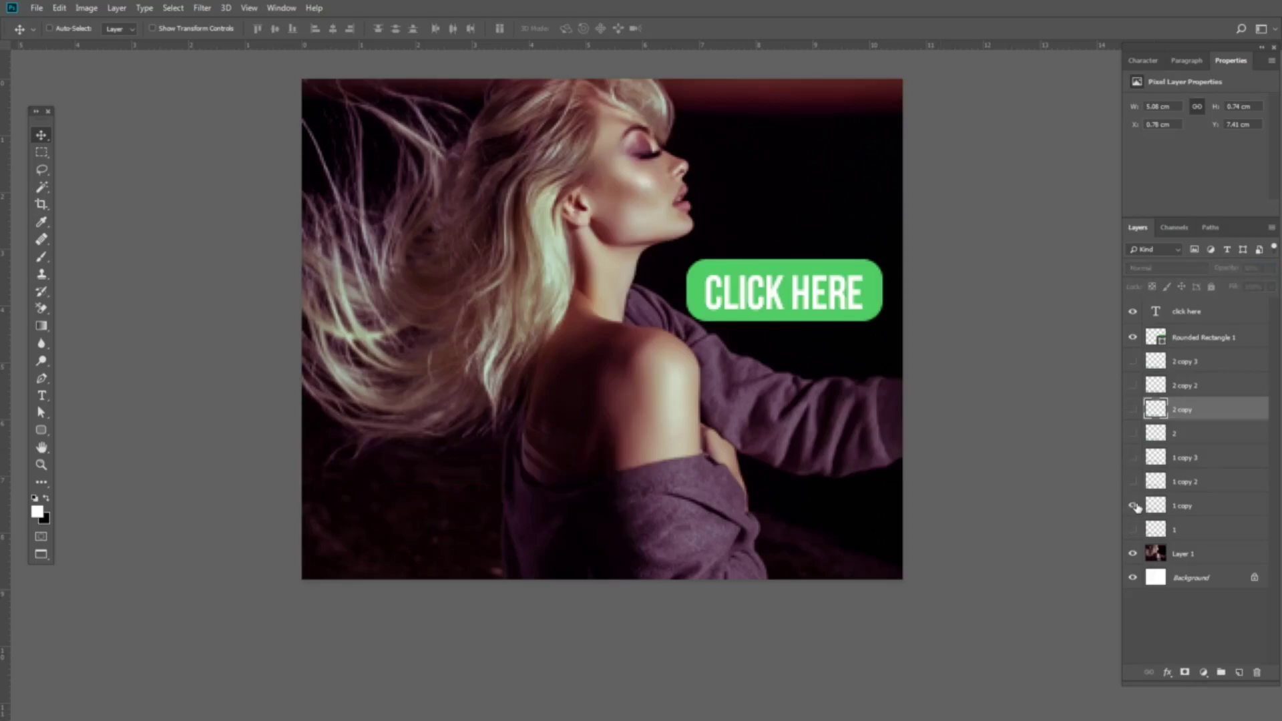
{"action": "left_click", "coordinate": [1133, 529]}
{"action": "left_click", "coordinate": [1133, 529]}
{"action": "left_click", "coordinate": [1133, 506]}
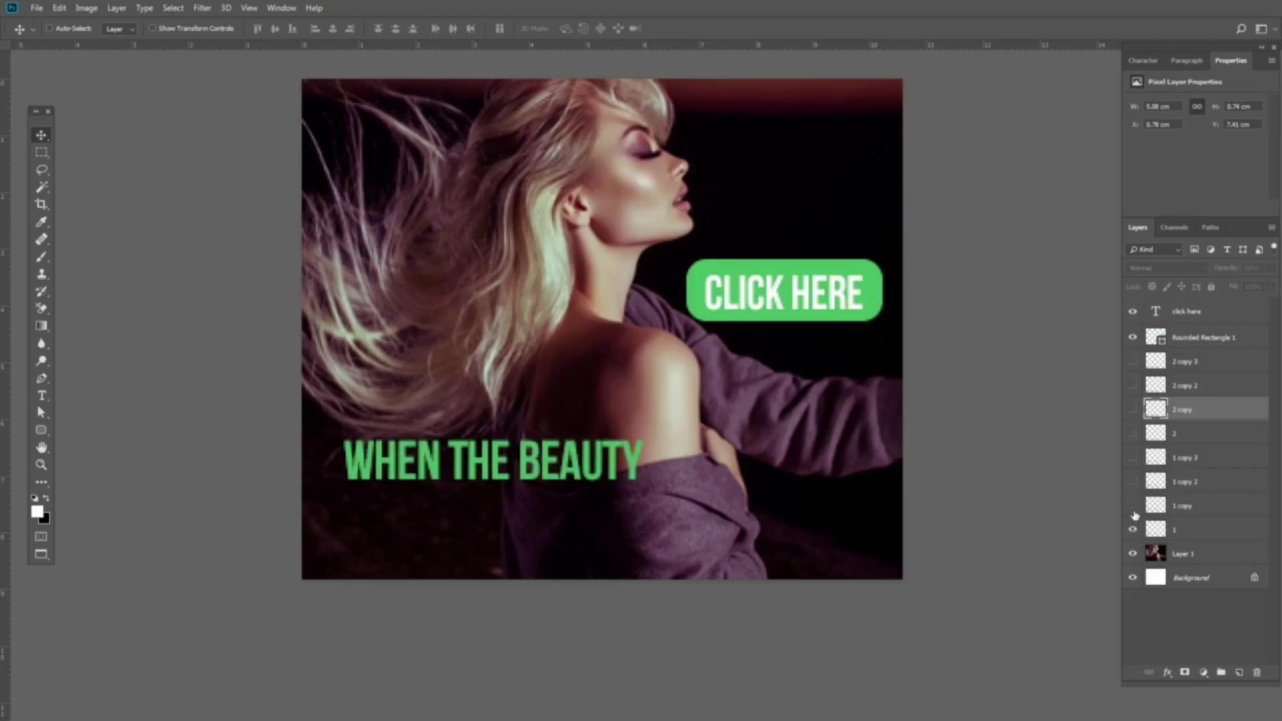
- Show layer "1 copy 3" alone among the headline layers and apply a Motion Blur with angle 0° and distance 180 pixels
{"action": "left_click", "coordinate": [1133, 458]}
{"action": "left_click", "coordinate": [1183, 459]}
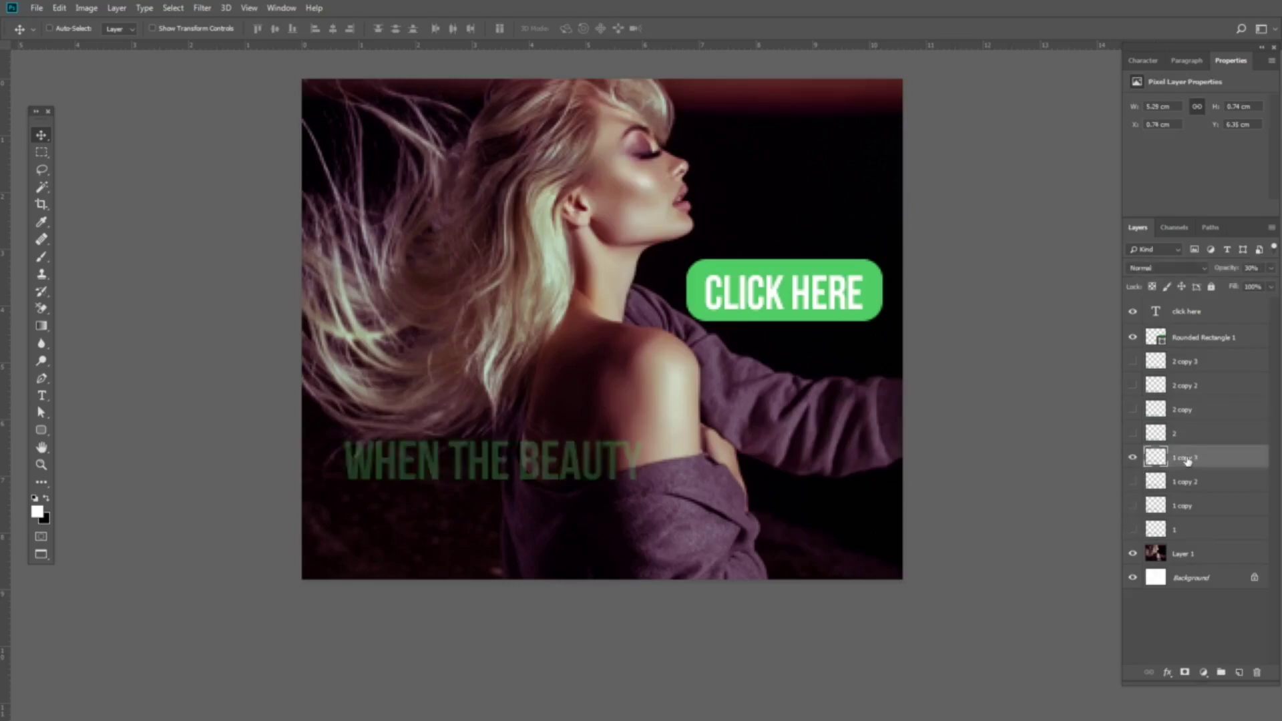
{"action": "left_click", "coordinate": [212, 8]}
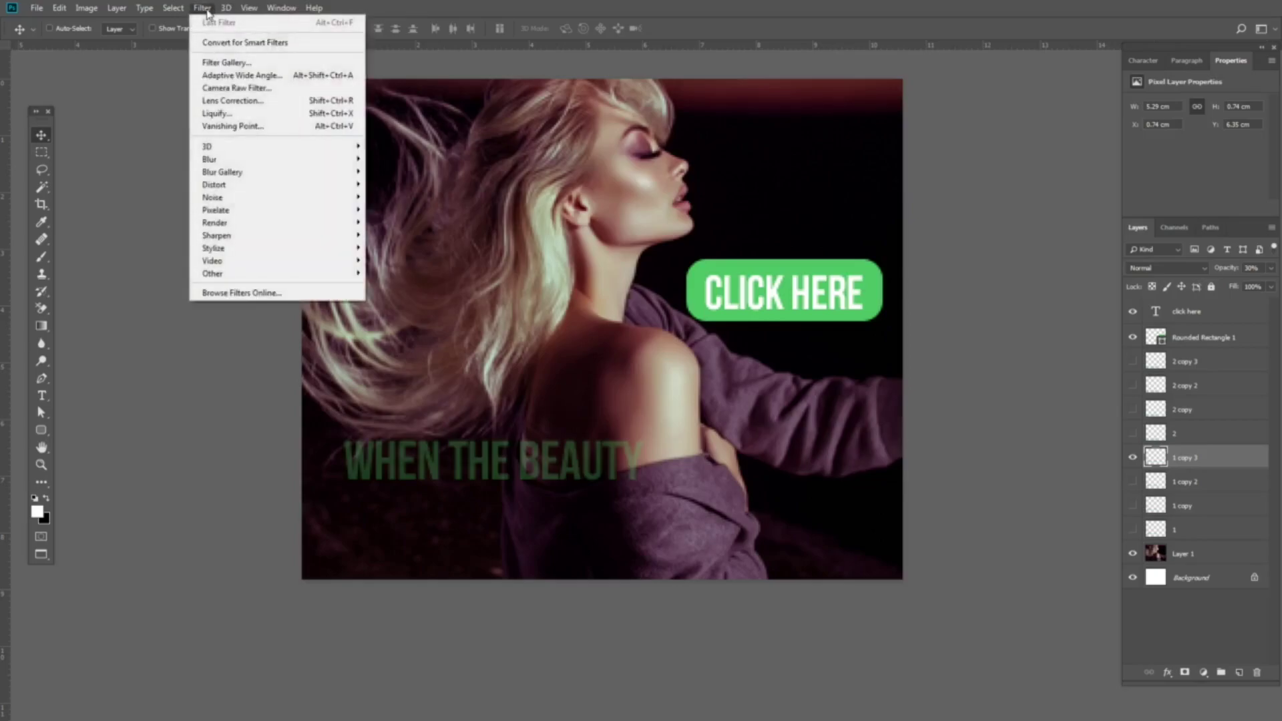
{"action": "mouse_move", "coordinate": [239, 160]}
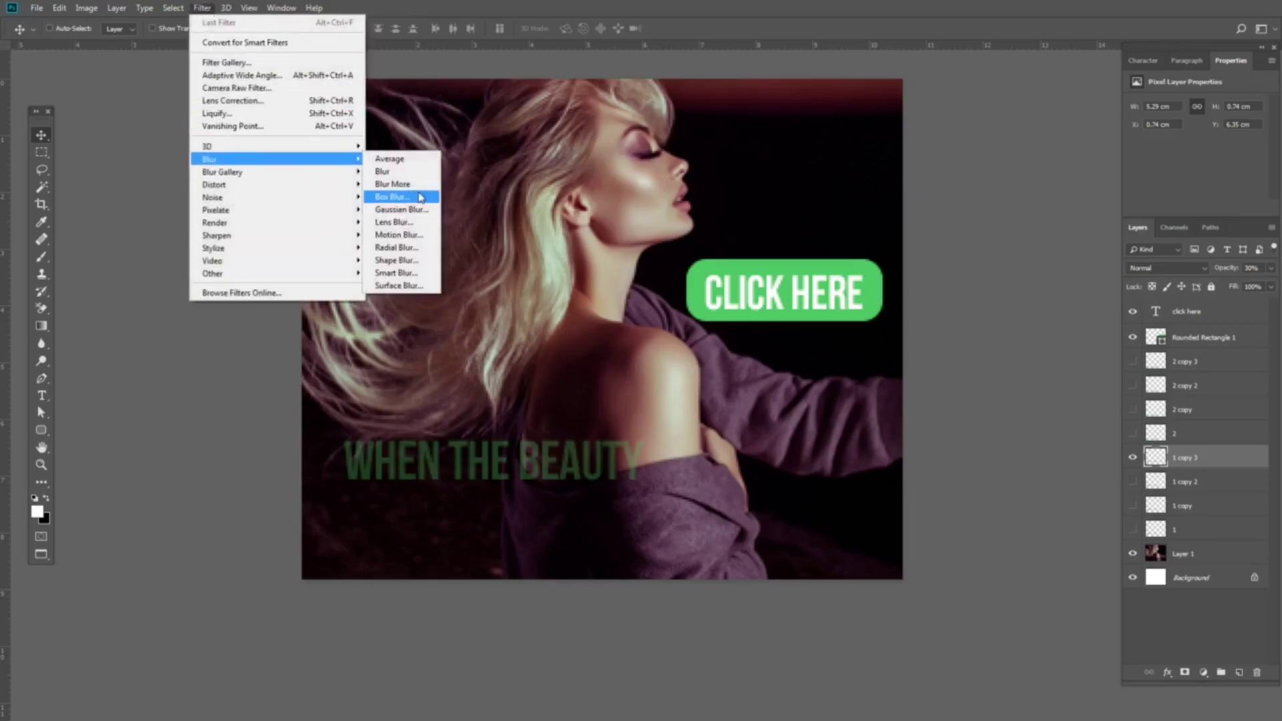
{"action": "left_click", "coordinate": [421, 236]}
{"action": "key", "text": "Tab"}
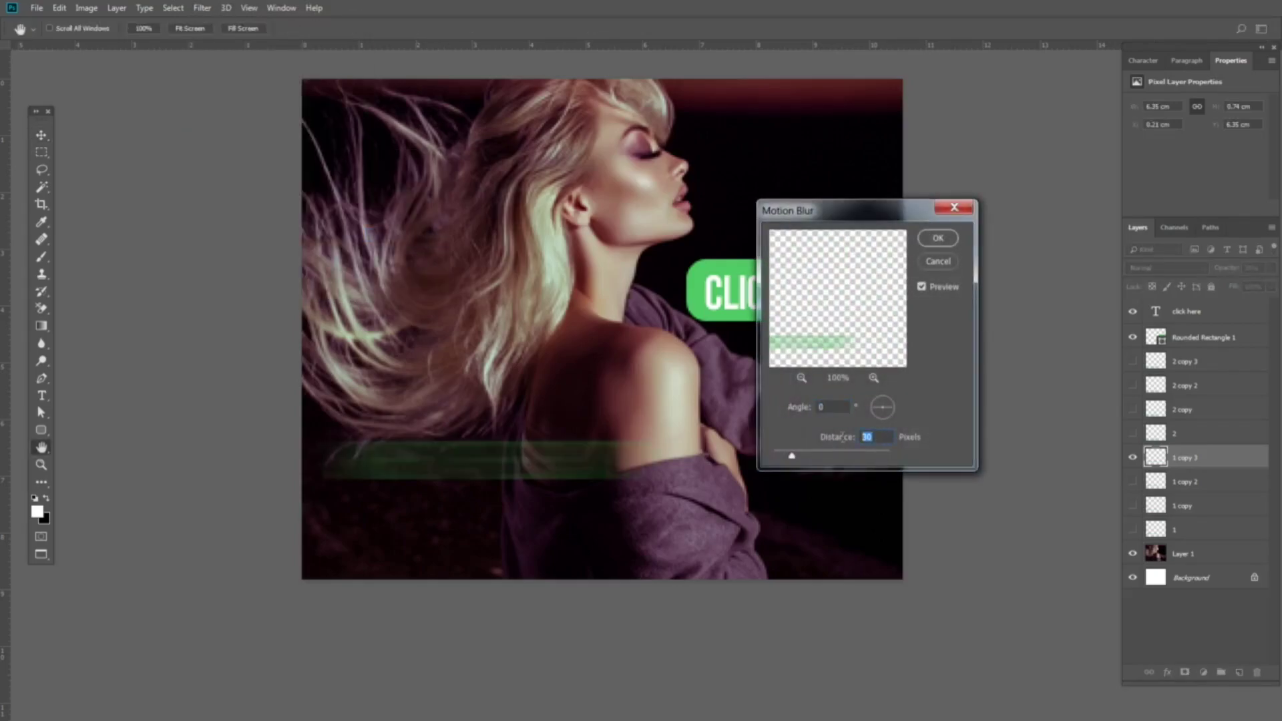
{"action": "type", "text": "180"}
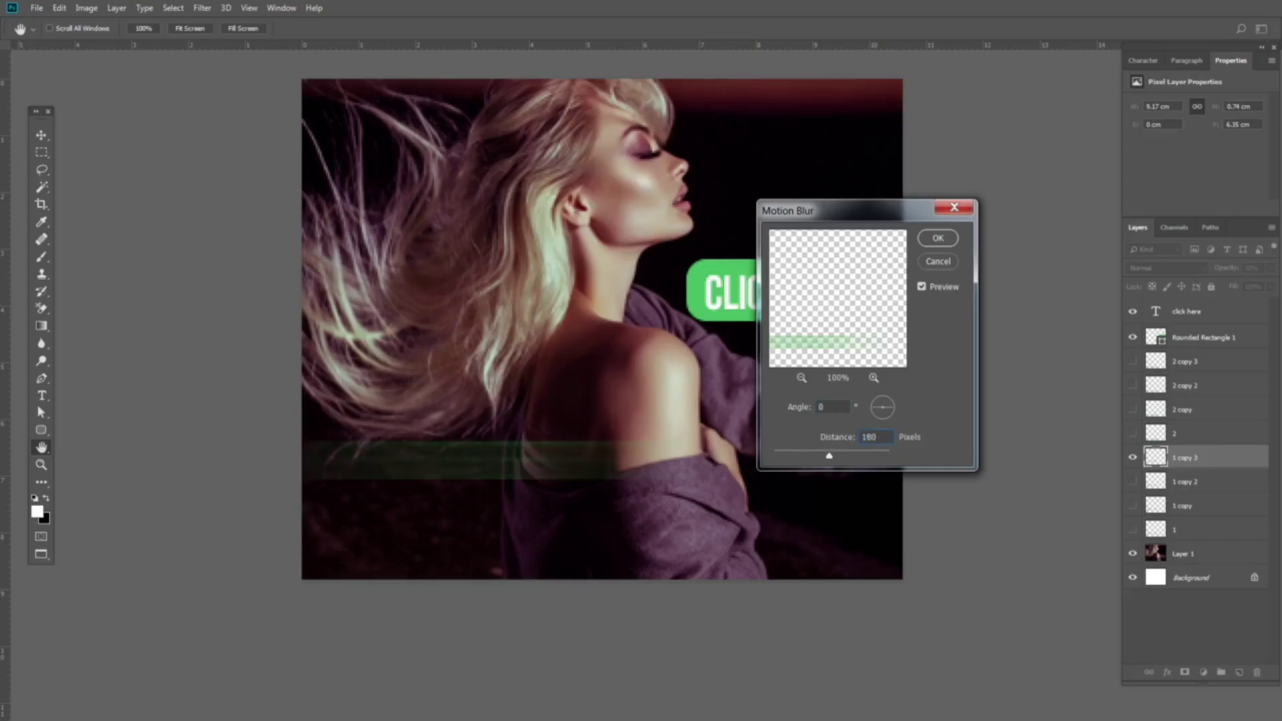
{"action": "left_click", "coordinate": [938, 238]}
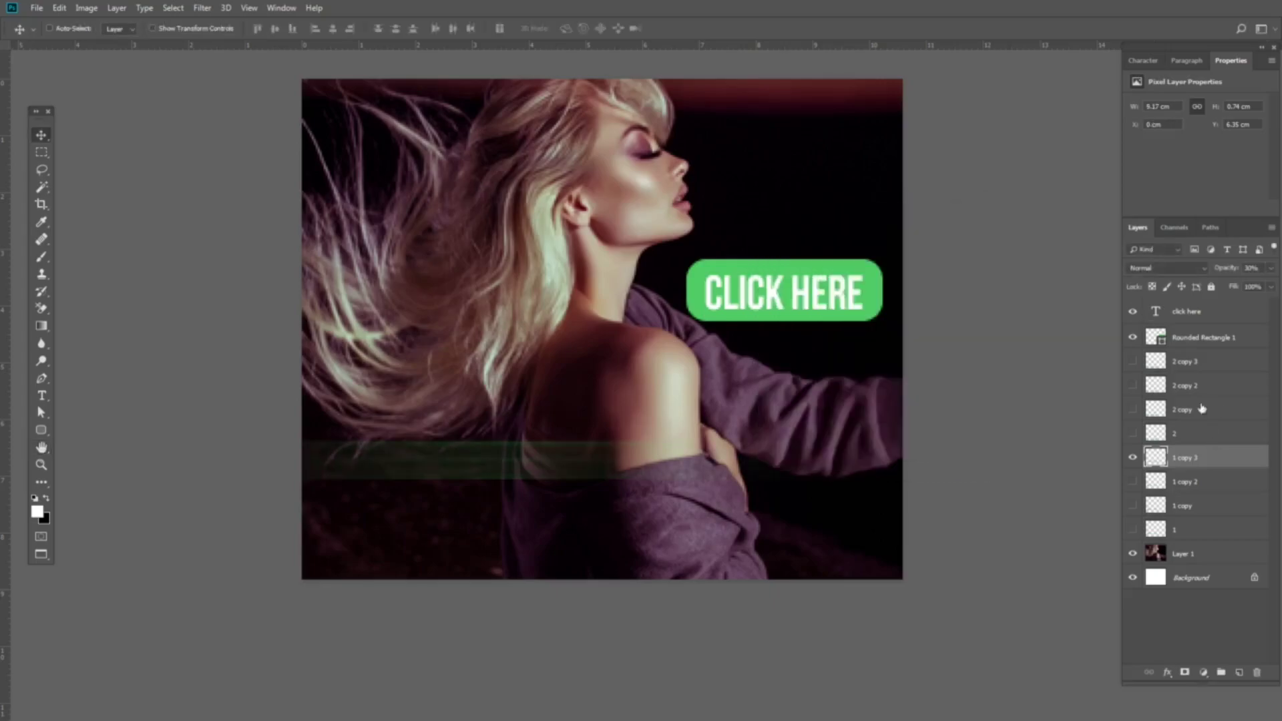
- Show layer "2 copy 3" and apply the same Motion Blur to it
{"action": "left_click", "coordinate": [1132, 362]}
{"action": "left_click", "coordinate": [1187, 365]}
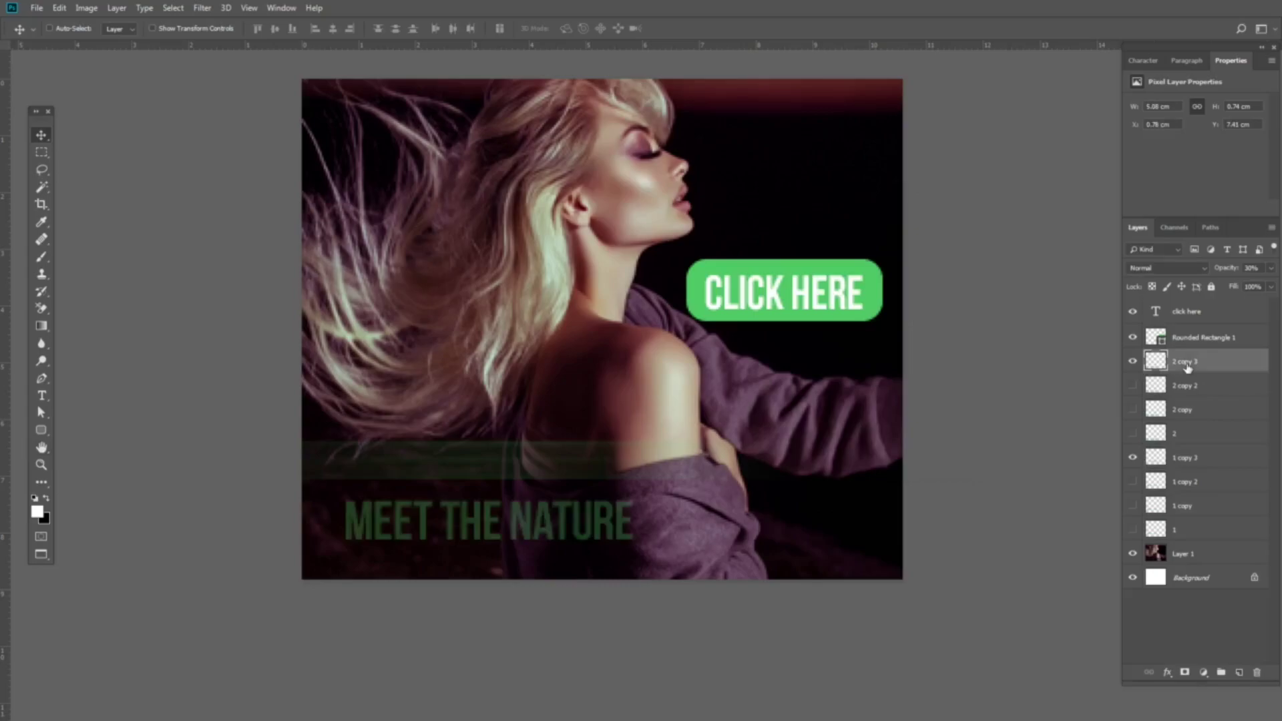
{"action": "left_click", "coordinate": [203, 9]}
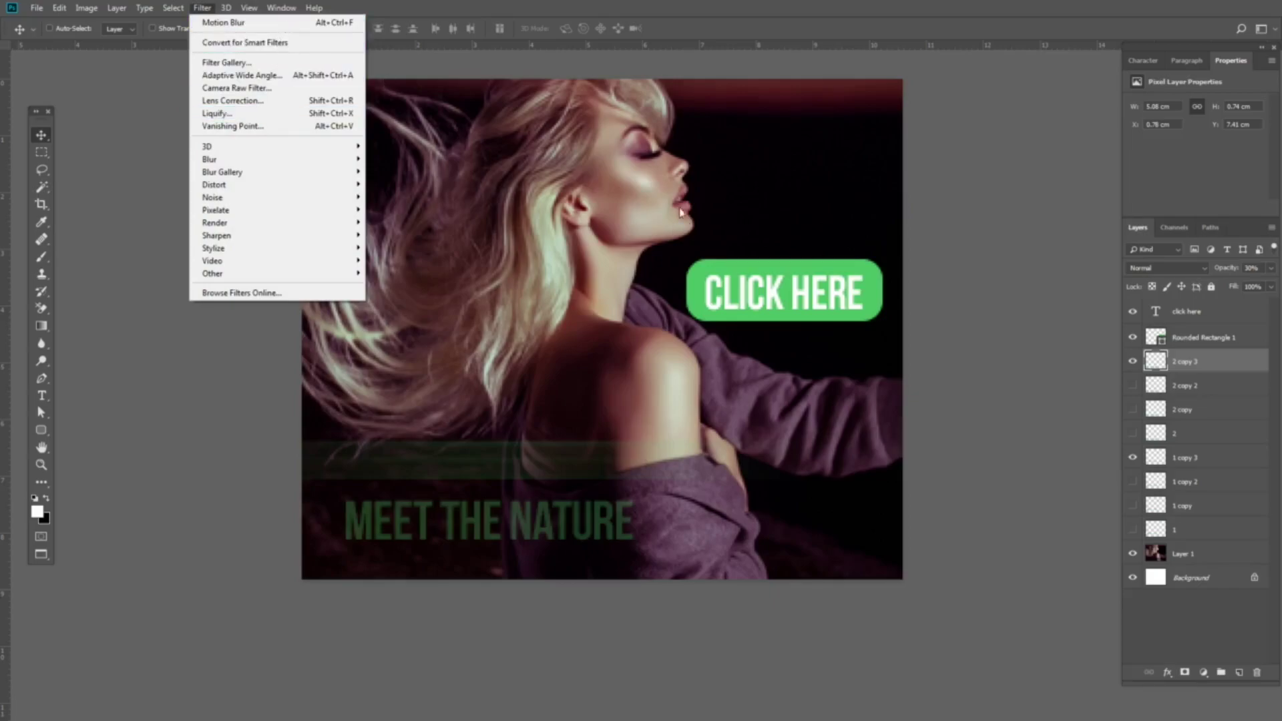
{"action": "left_click", "coordinate": [718, 222]}
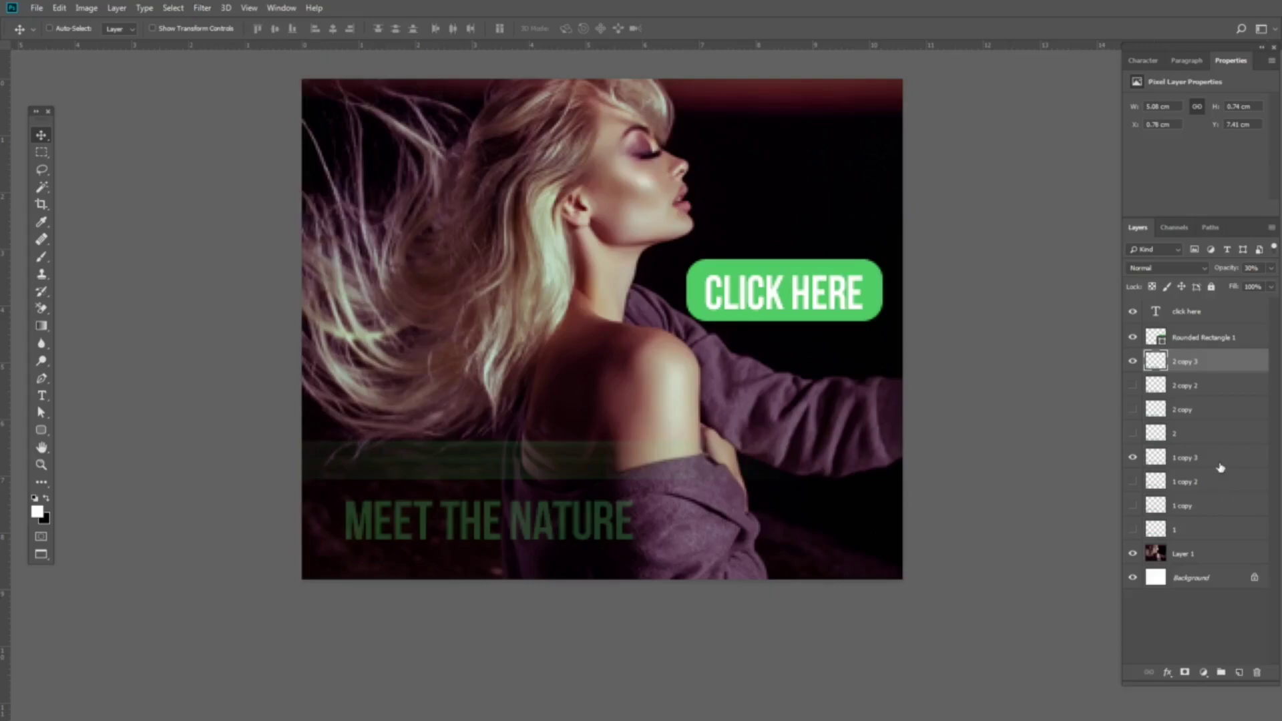
{"action": "left_click", "coordinate": [202, 7]}
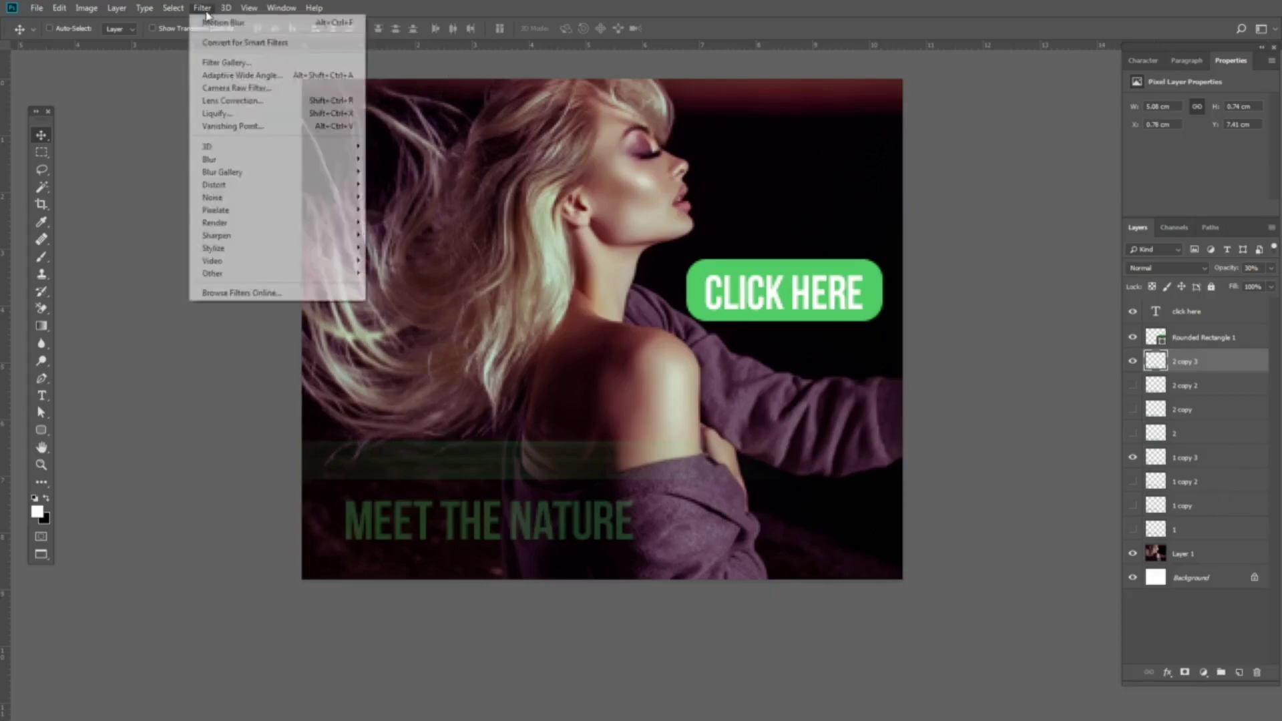
{"action": "left_click", "coordinate": [541, 170]}
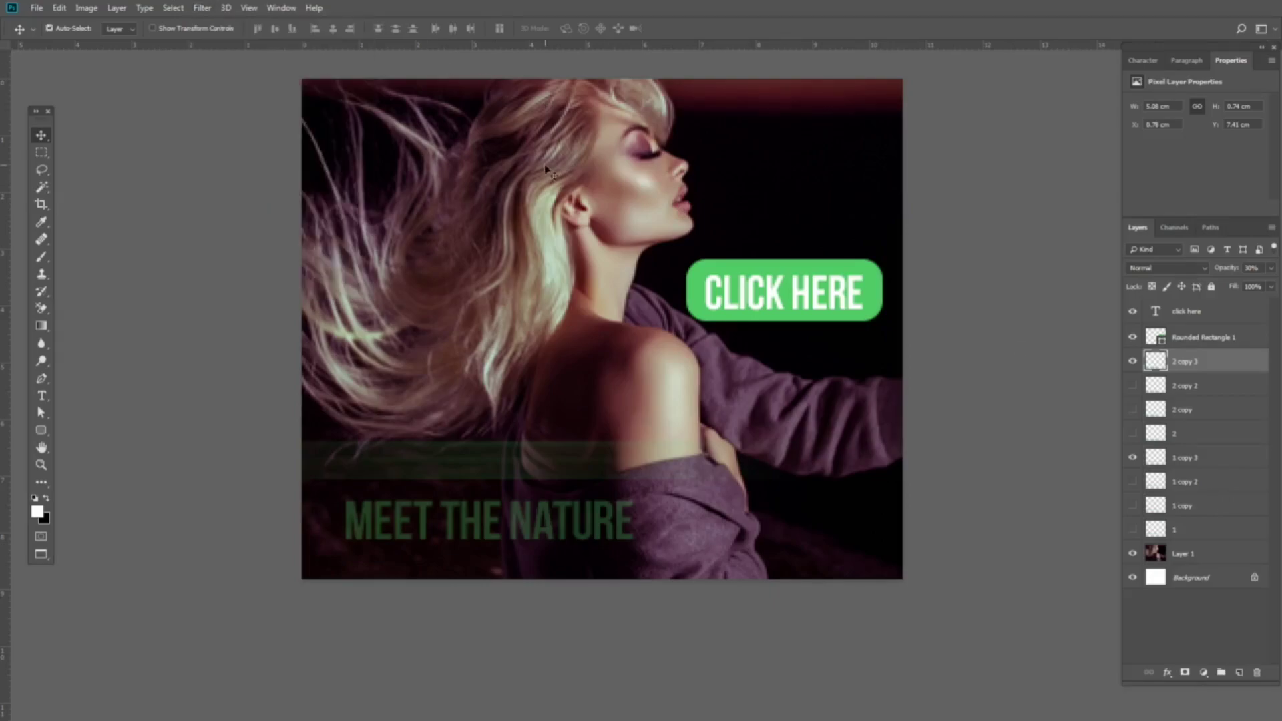
- Hide layers "1 copy 3" and "2 copy 3", and show "1 copy 2" and "2 copy 2" with "1 copy 2" selected
{"action": "left_click", "coordinate": [1133, 457]}
{"action": "left_click", "coordinate": [1133, 361]}
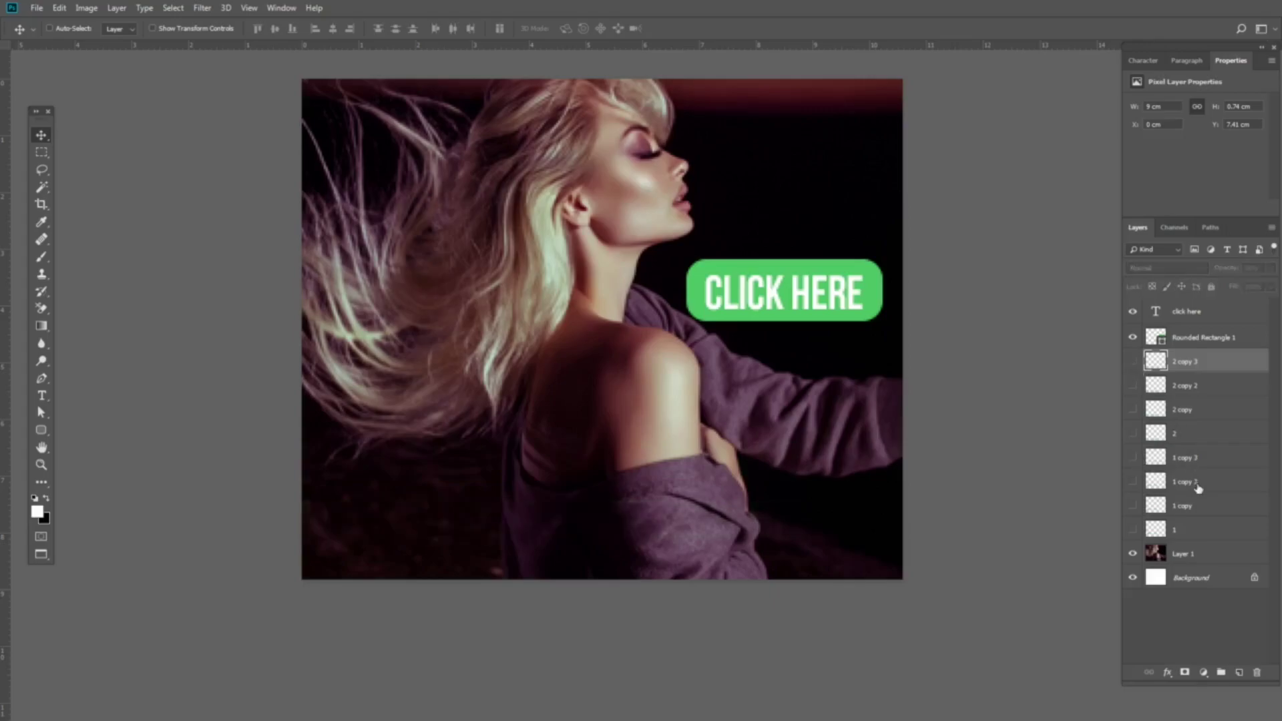
{"action": "left_click", "coordinate": [1153, 481]}
{"action": "left_click", "coordinate": [1133, 482]}
{"action": "left_click", "coordinate": [1132, 386]}
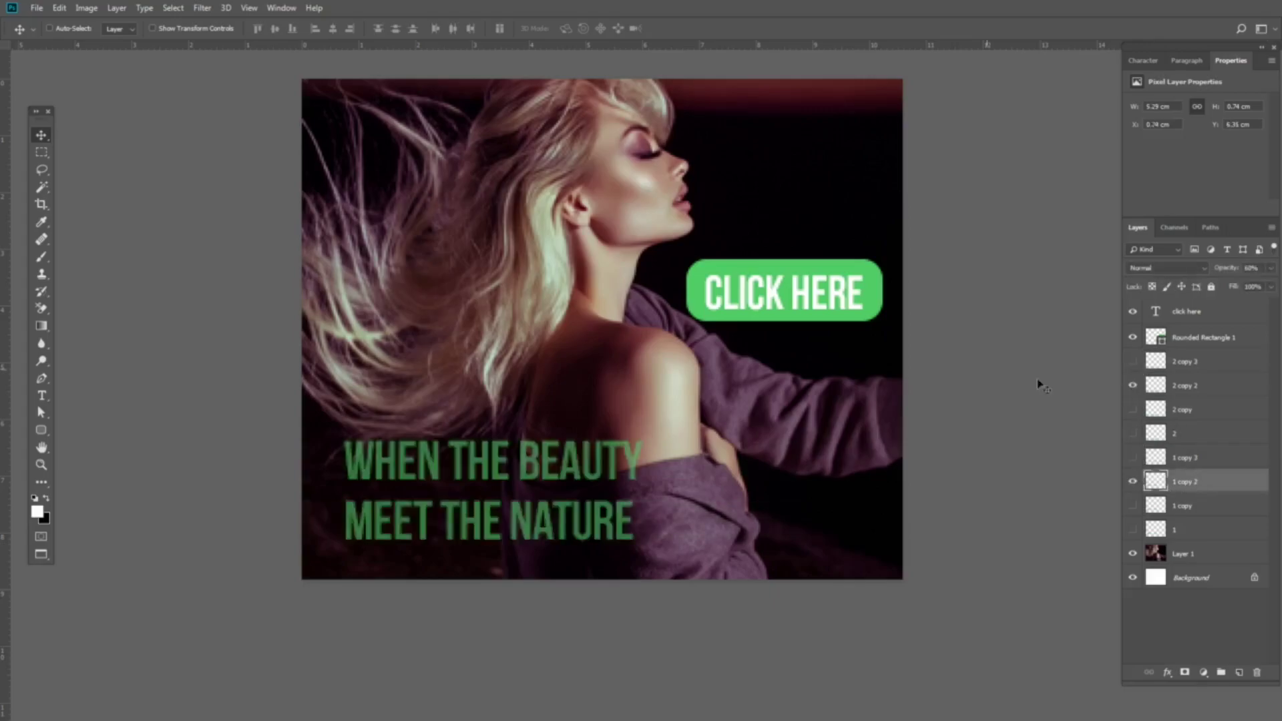
- Apply a Motion Blur with angle 0° and distance 90 pixels to layer "1 copy 2", and select layer "2 copy 2"
{"action": "left_click", "coordinate": [202, 8]}
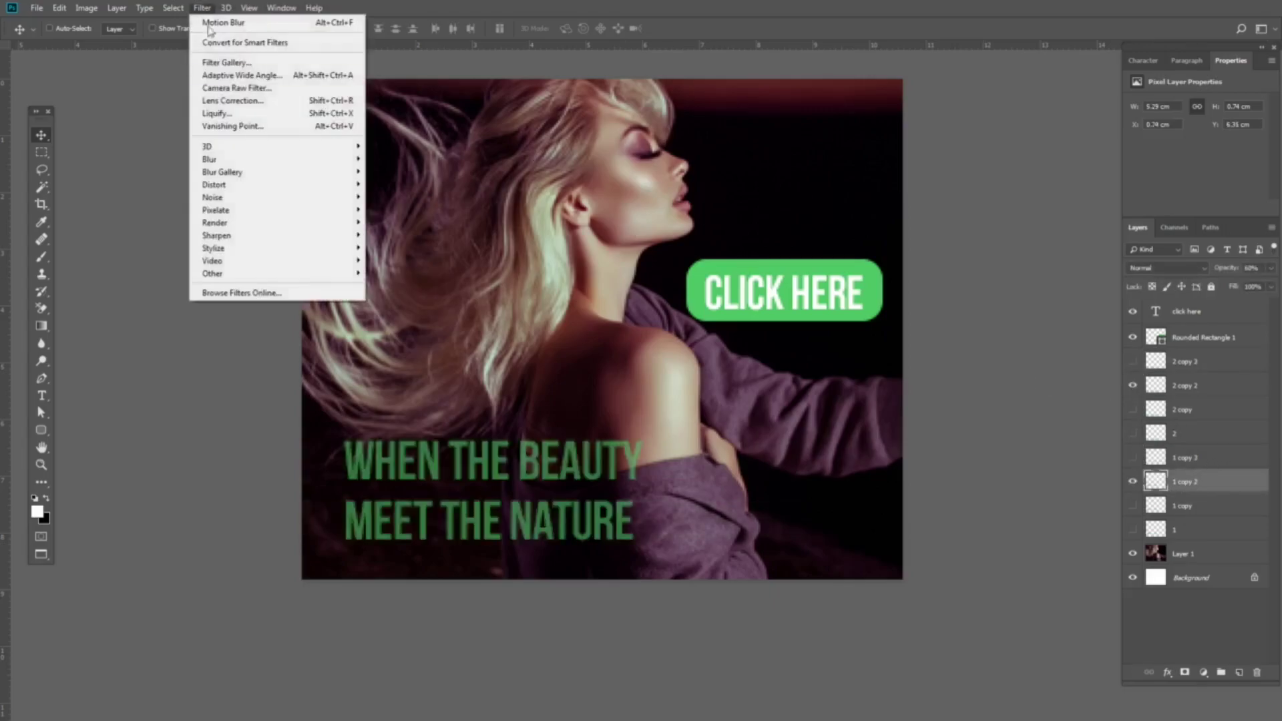
{"action": "mouse_move", "coordinate": [244, 160]}
{"action": "left_click", "coordinate": [403, 235]}
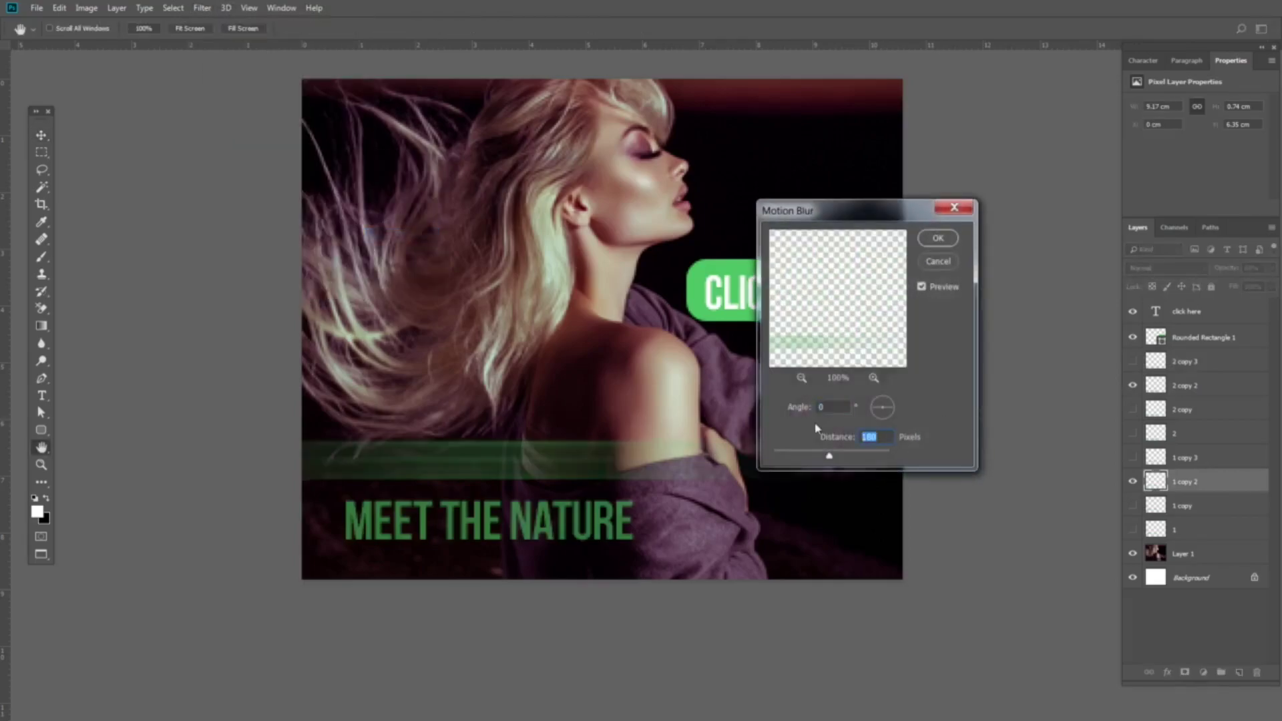
{"action": "type", "text": "90"}
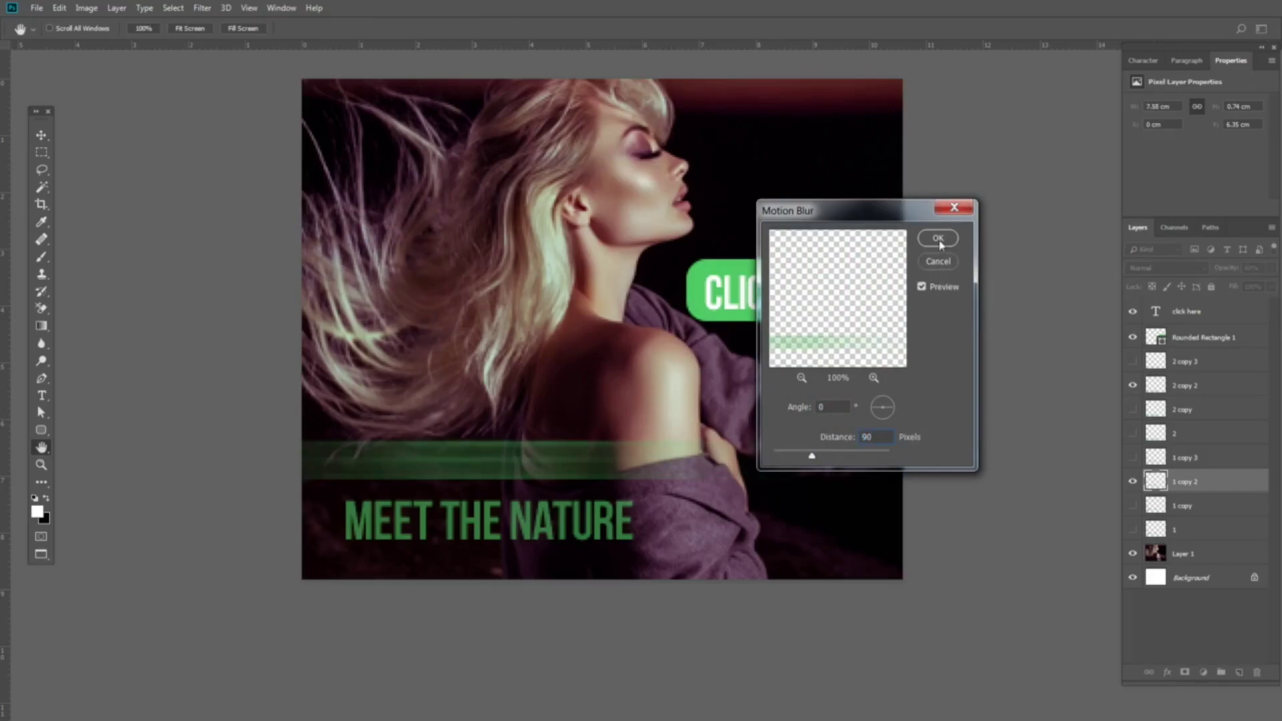
{"action": "left_click", "coordinate": [938, 238]}
{"action": "key", "text": "v"}
{"action": "left_click", "coordinate": [1188, 386]}
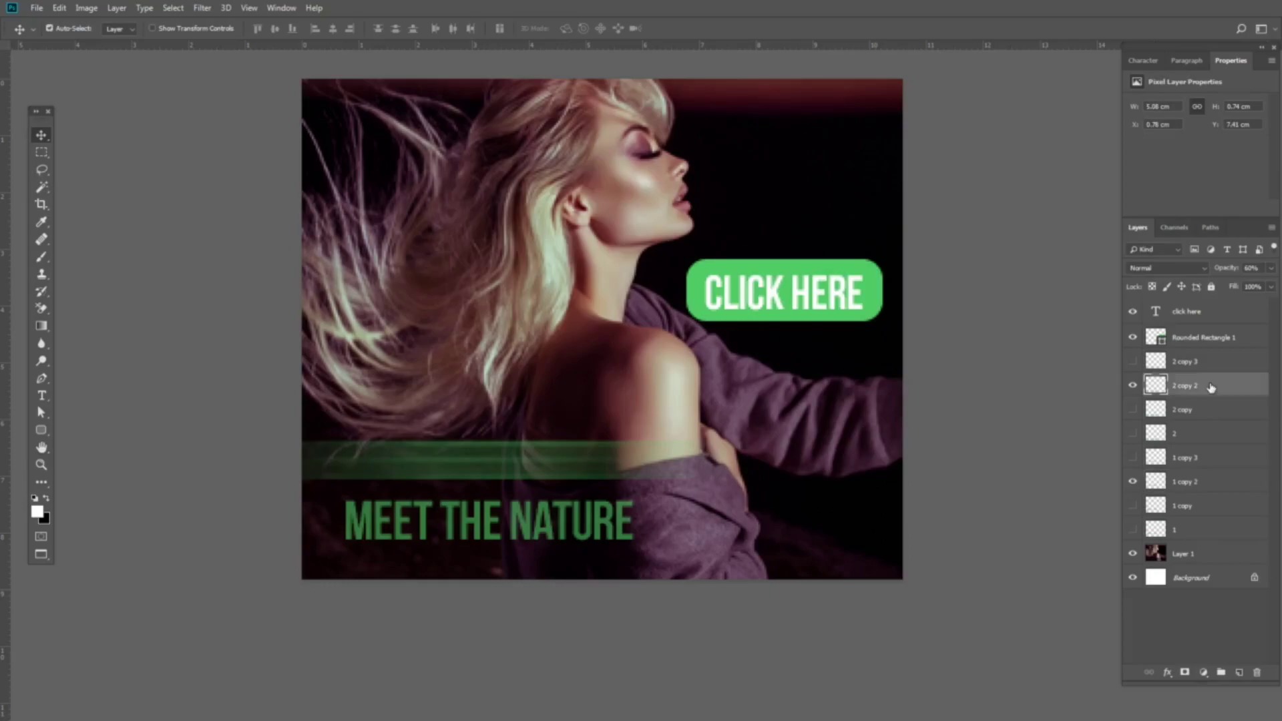
{"action": "key", "text": "ctrl+f"}
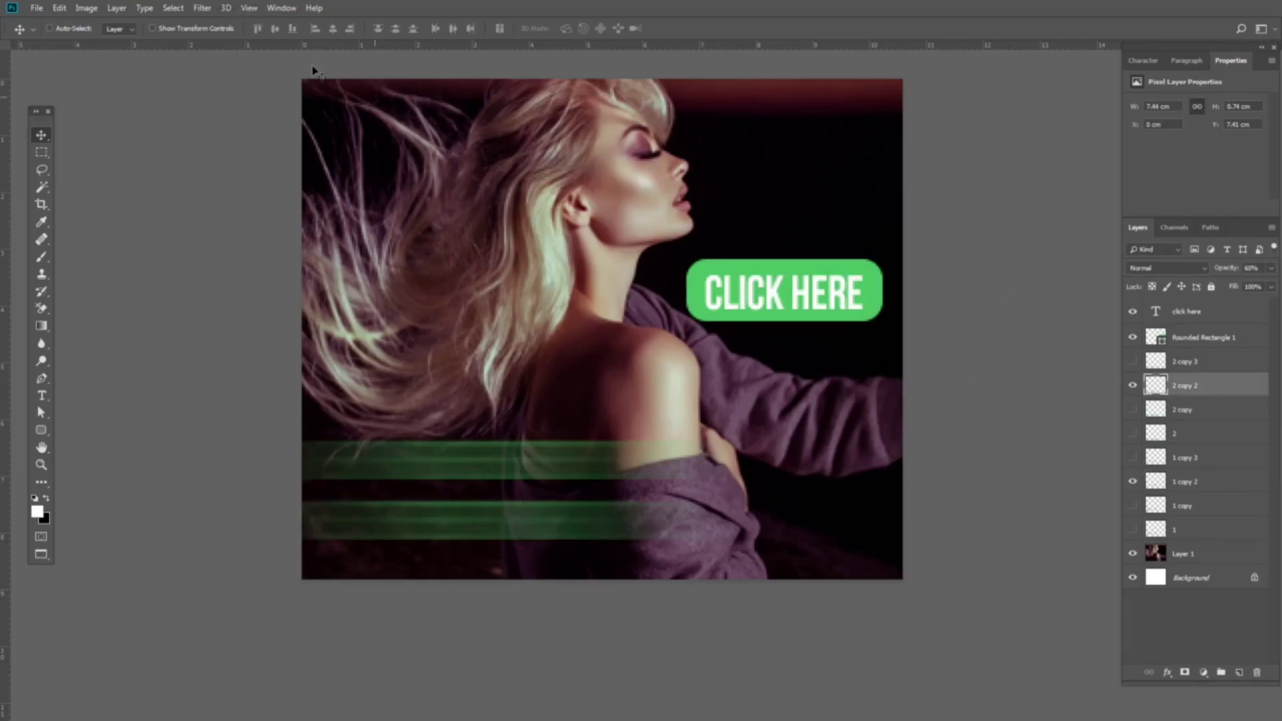
{"action": "left_click", "coordinate": [203, 8]}
{"action": "left_click", "coordinate": [203, 8]}
{"action": "key", "text": "ctrl+z"}
- Apply a Motion Blur with angle 0° and distance 90 pixels to layer "2 copy 2"
{"action": "left_click", "coordinate": [202, 7]}
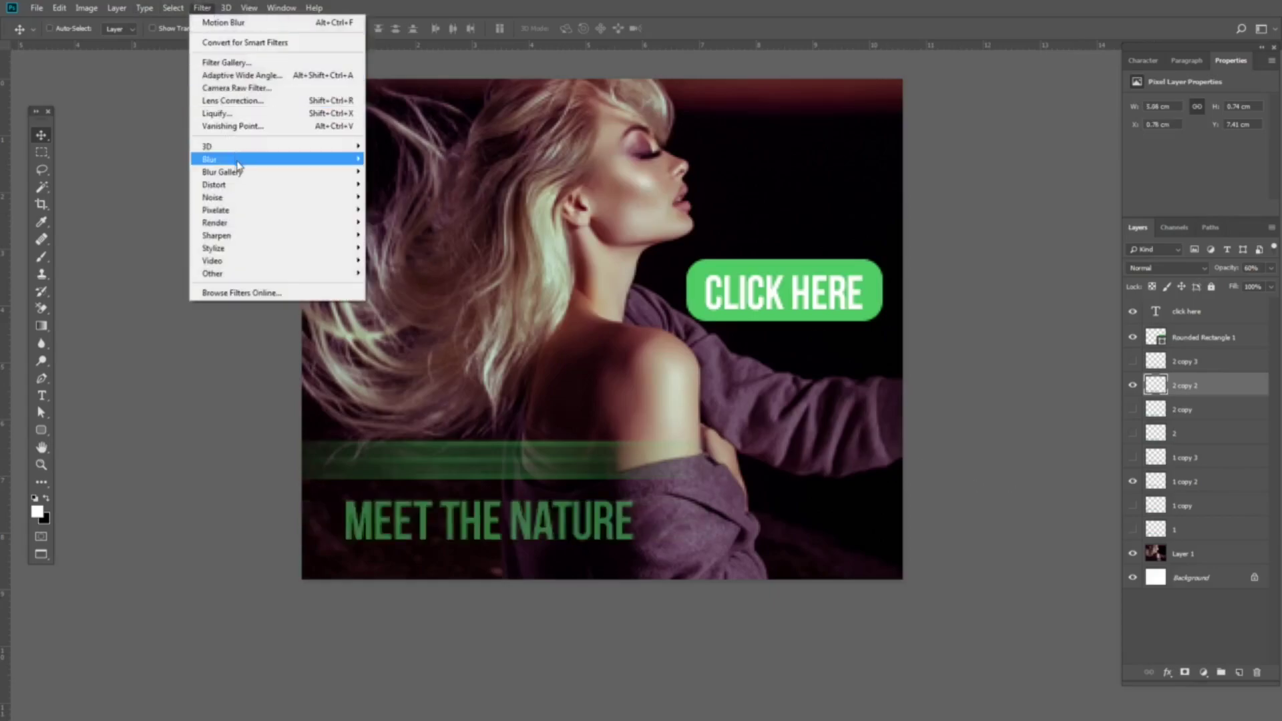
{"action": "mouse_move", "coordinate": [342, 161]}
{"action": "left_click", "coordinate": [399, 235]}
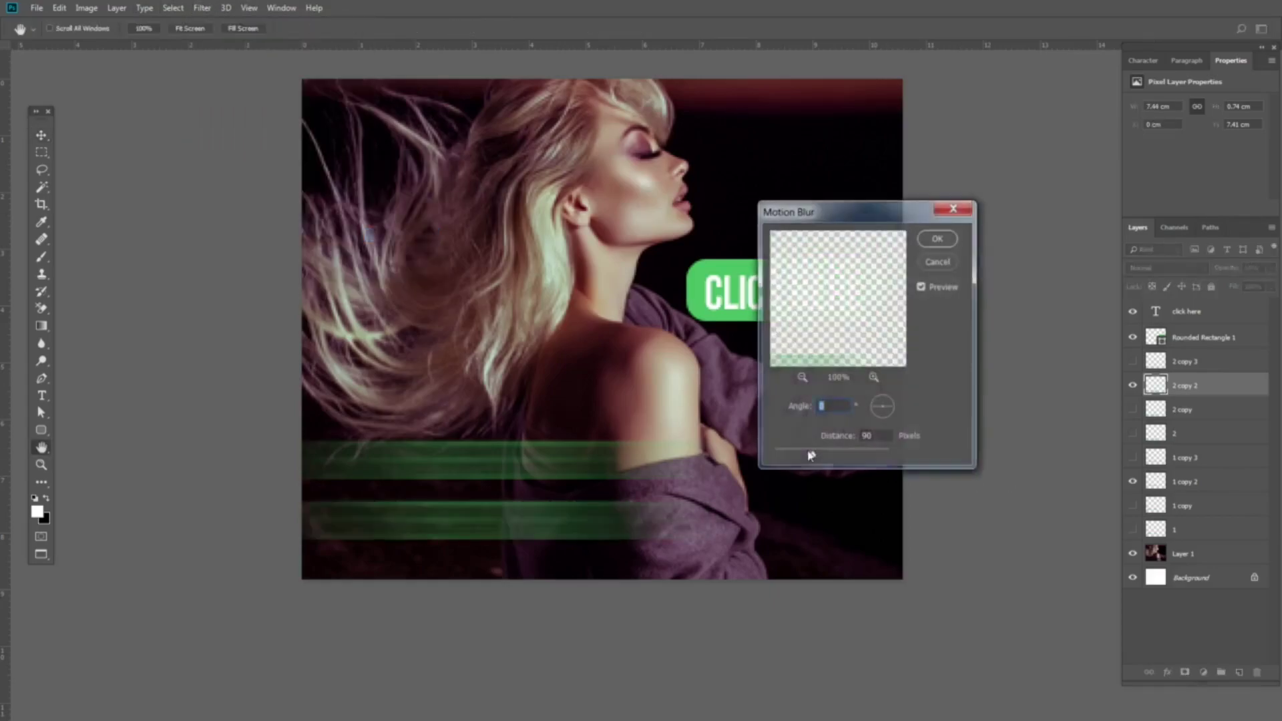
{"action": "left_click", "coordinate": [938, 238]}
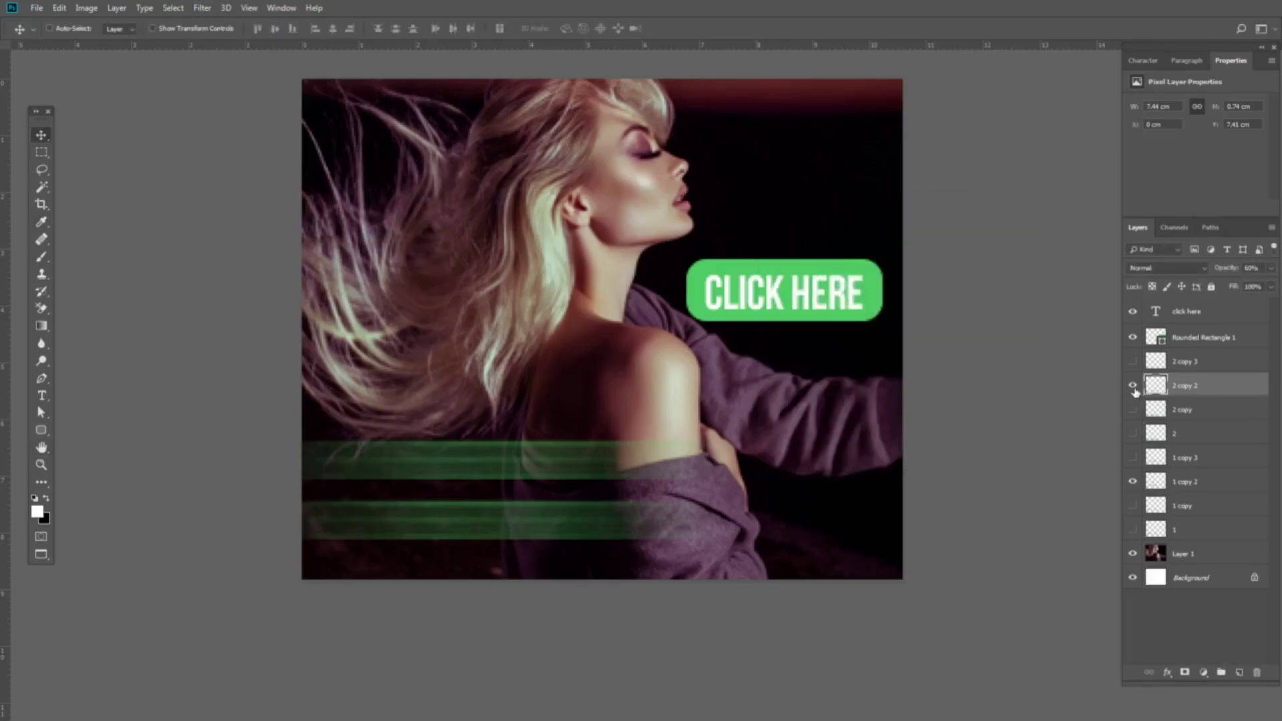
- Hide layers "2 copy 2" and "1 copy 2", and show "1 copy" and "2 copy" with "1 copy" selected
{"action": "left_click", "coordinate": [1134, 390]}
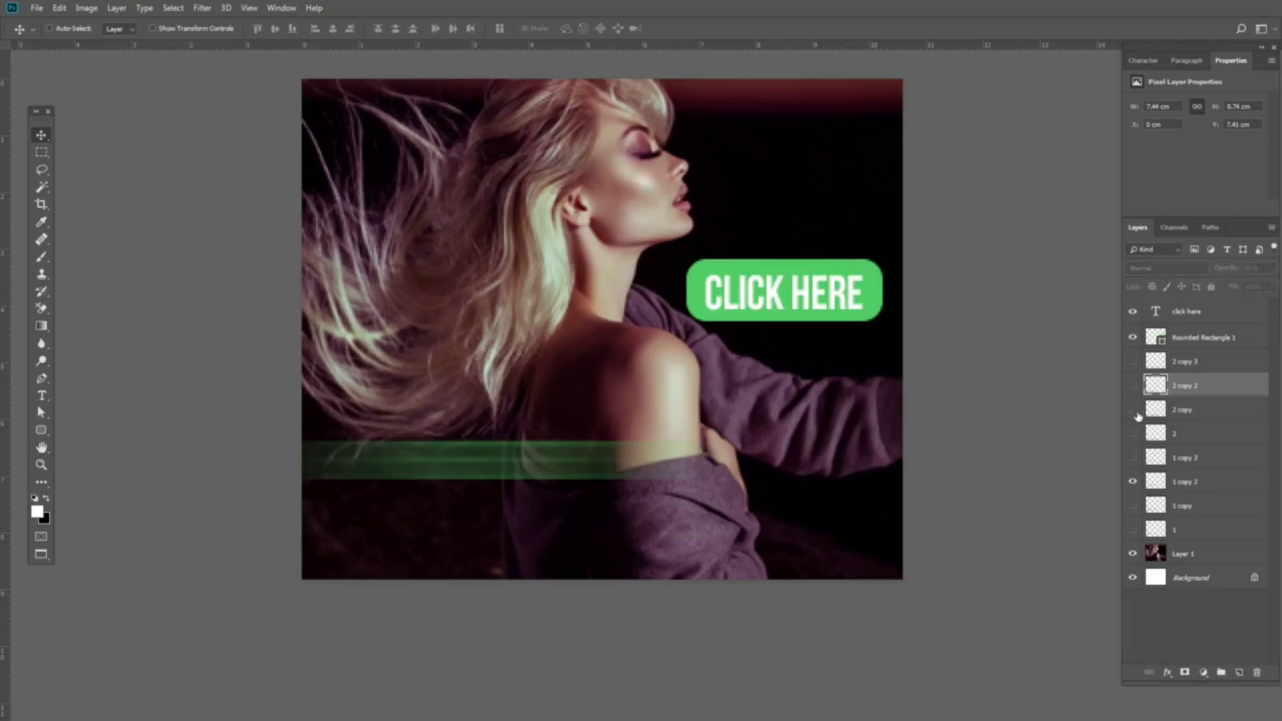
{"action": "left_click", "coordinate": [1132, 482]}
{"action": "left_click", "coordinate": [1133, 505]}
{"action": "left_click", "coordinate": [1195, 511]}
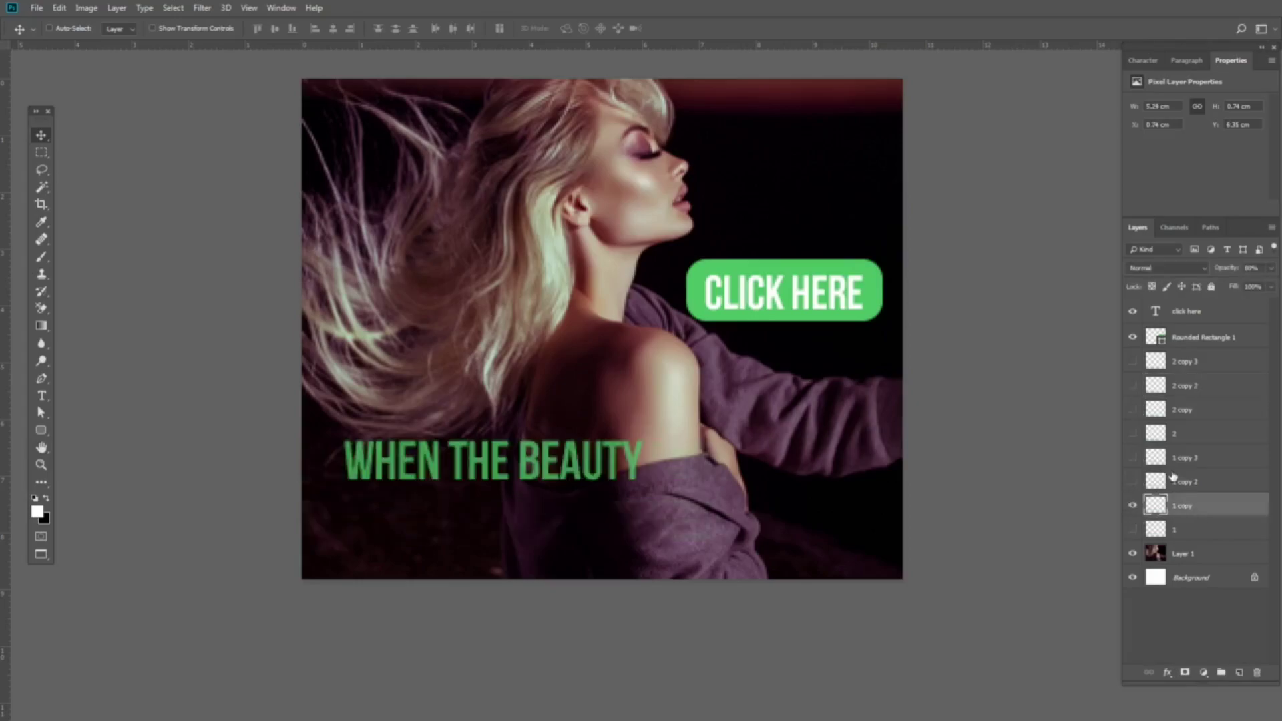
{"action": "left_click", "coordinate": [1132, 409]}
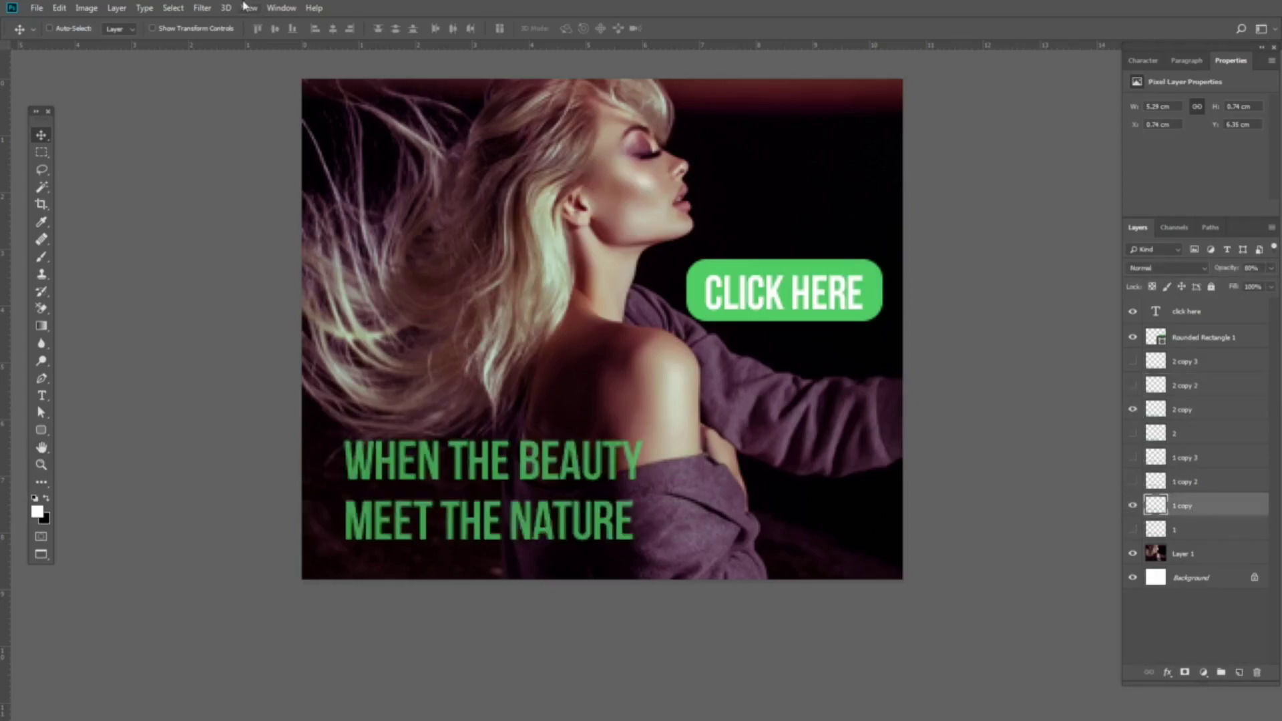
- Apply a Motion Blur with angle 0° and distance 30 pixels to layer "1 copy"
{"action": "left_click", "coordinate": [203, 8]}
{"action": "mouse_move", "coordinate": [241, 161]}
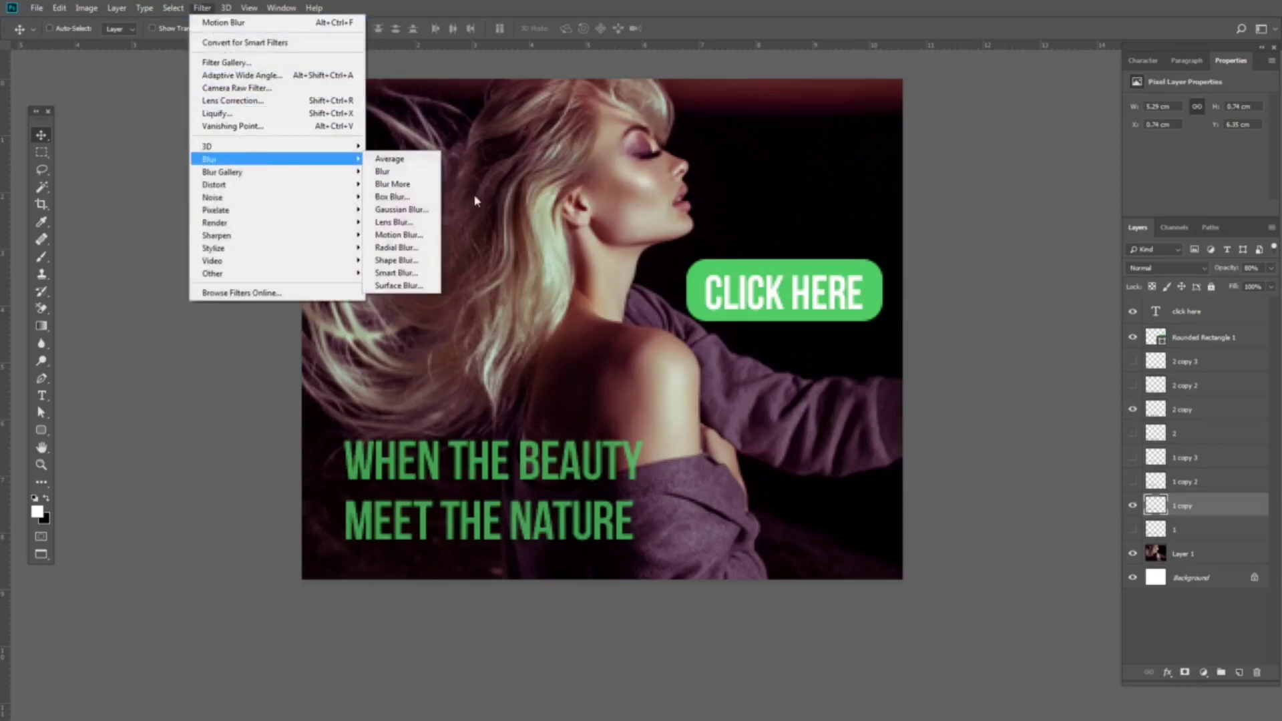
{"action": "left_click", "coordinate": [407, 237]}
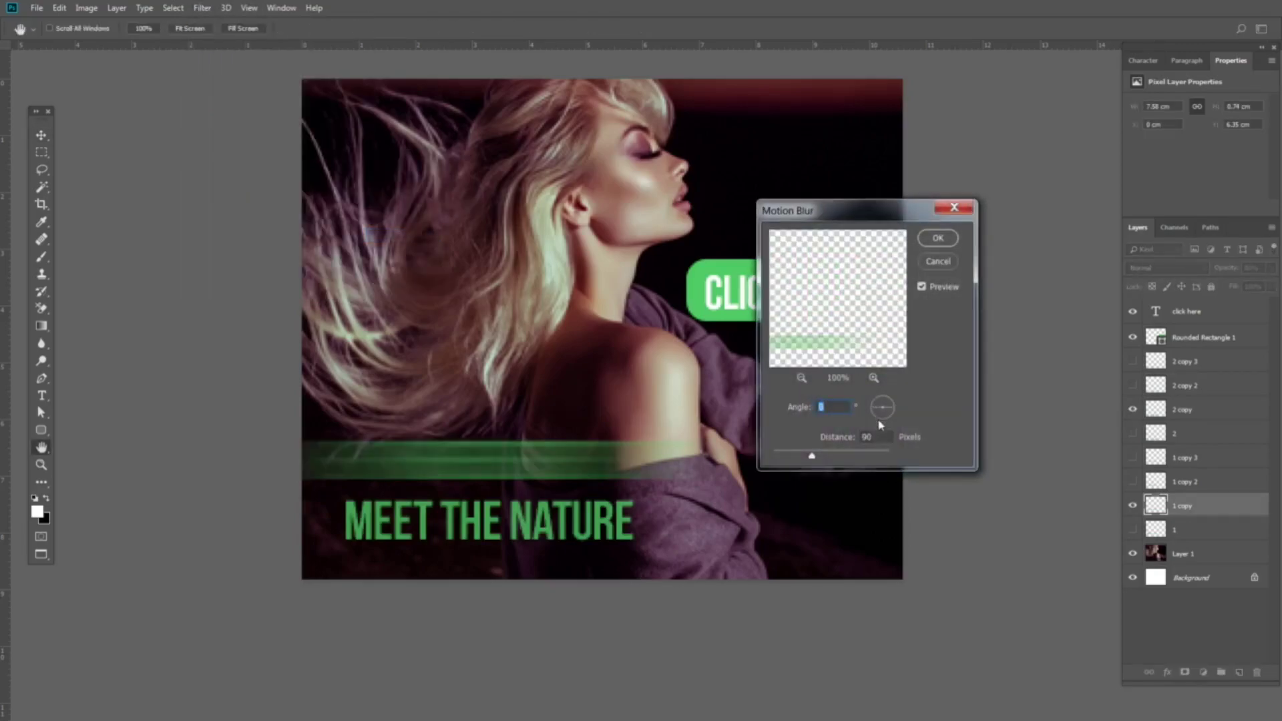
{"action": "key", "text": "Tab"}
{"action": "type", "text": "50"}
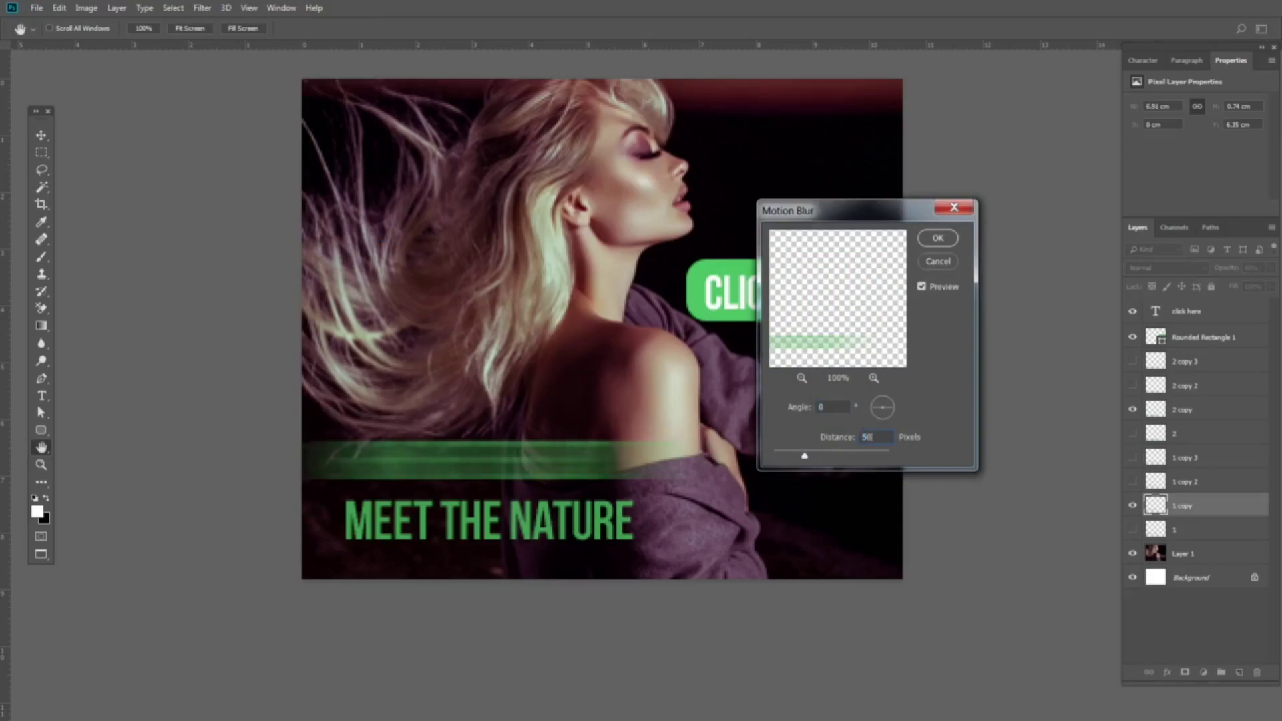
{"action": "key", "text": "BackSpace"}
{"action": "key", "text": "BackSpace"}
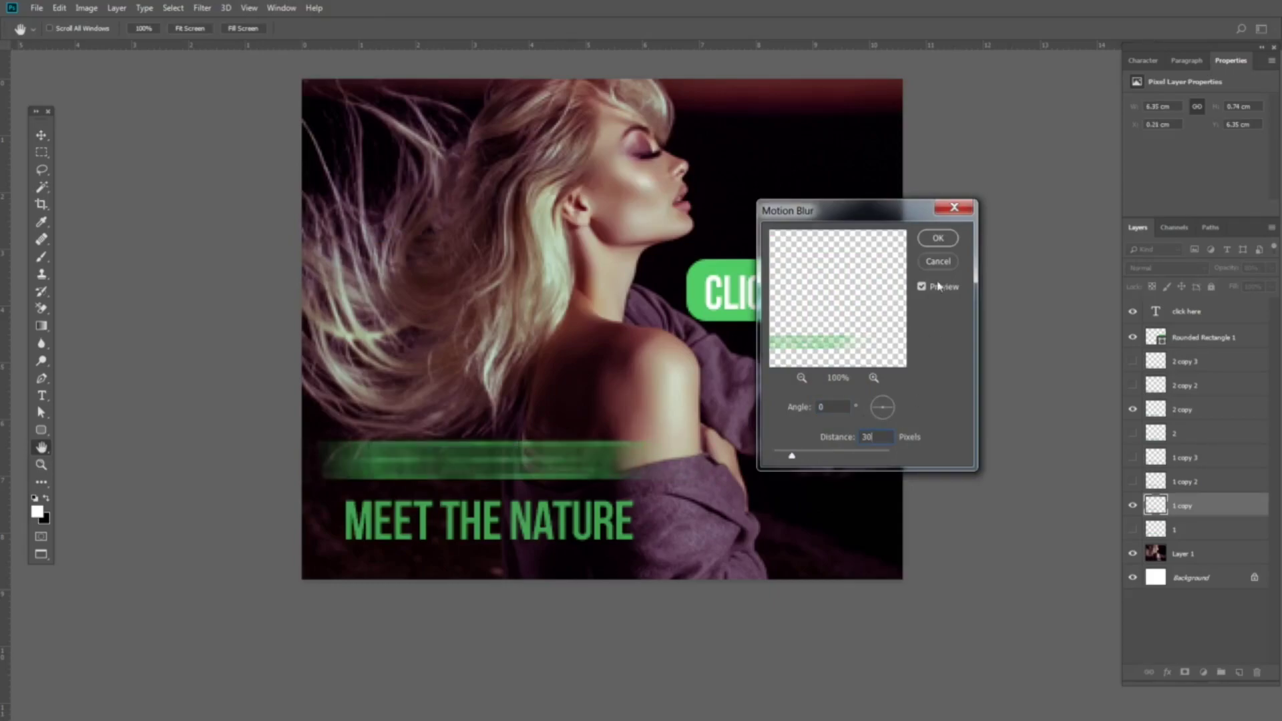
{"action": "left_click", "coordinate": [938, 238]}
- Apply the same 30-pixel Motion Blur at angle 0° to layer "2 copy"
{"action": "left_click", "coordinate": [1195, 413]}
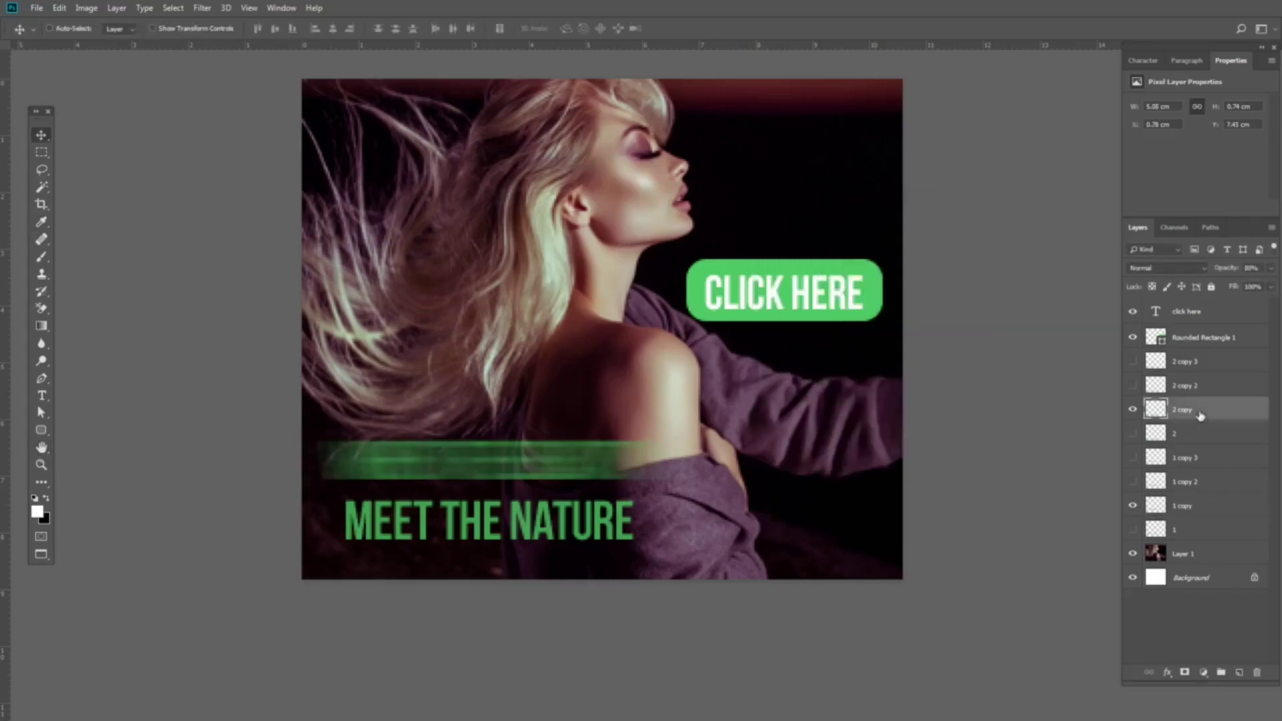
{"action": "left_click", "coordinate": [202, 8]}
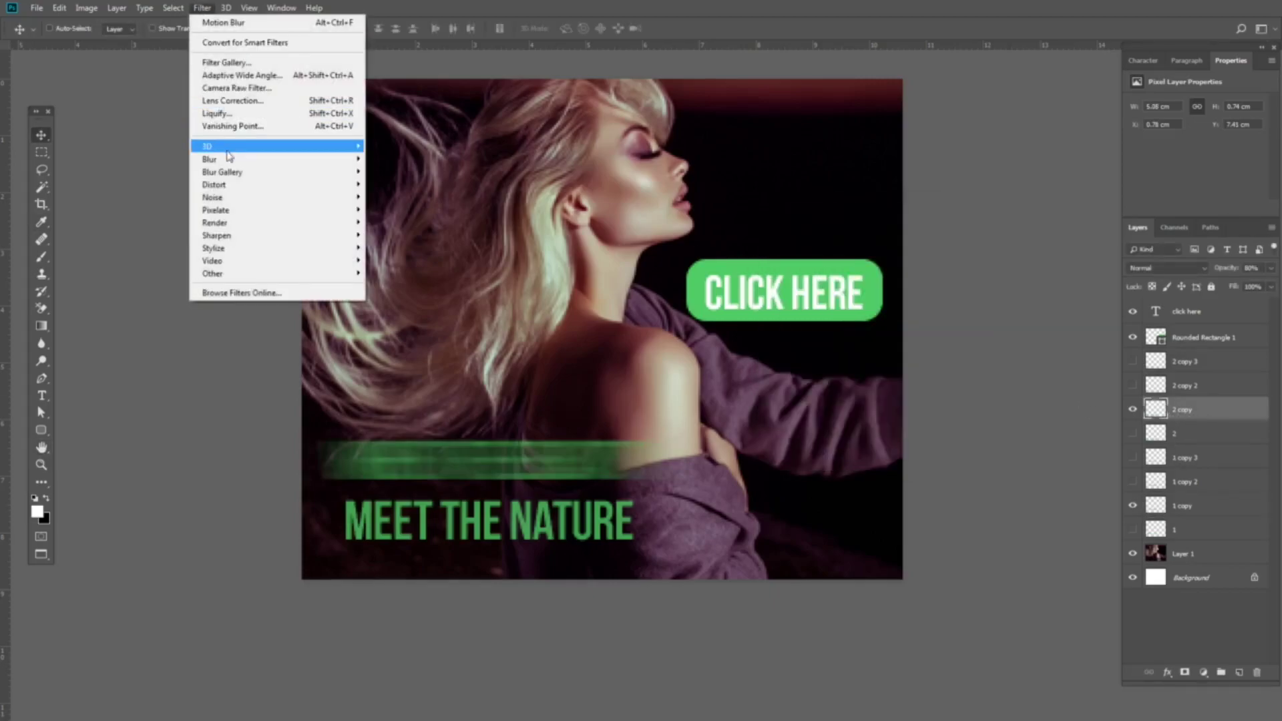
{"action": "mouse_move", "coordinate": [230, 158]}
{"action": "left_click", "coordinate": [401, 235]}
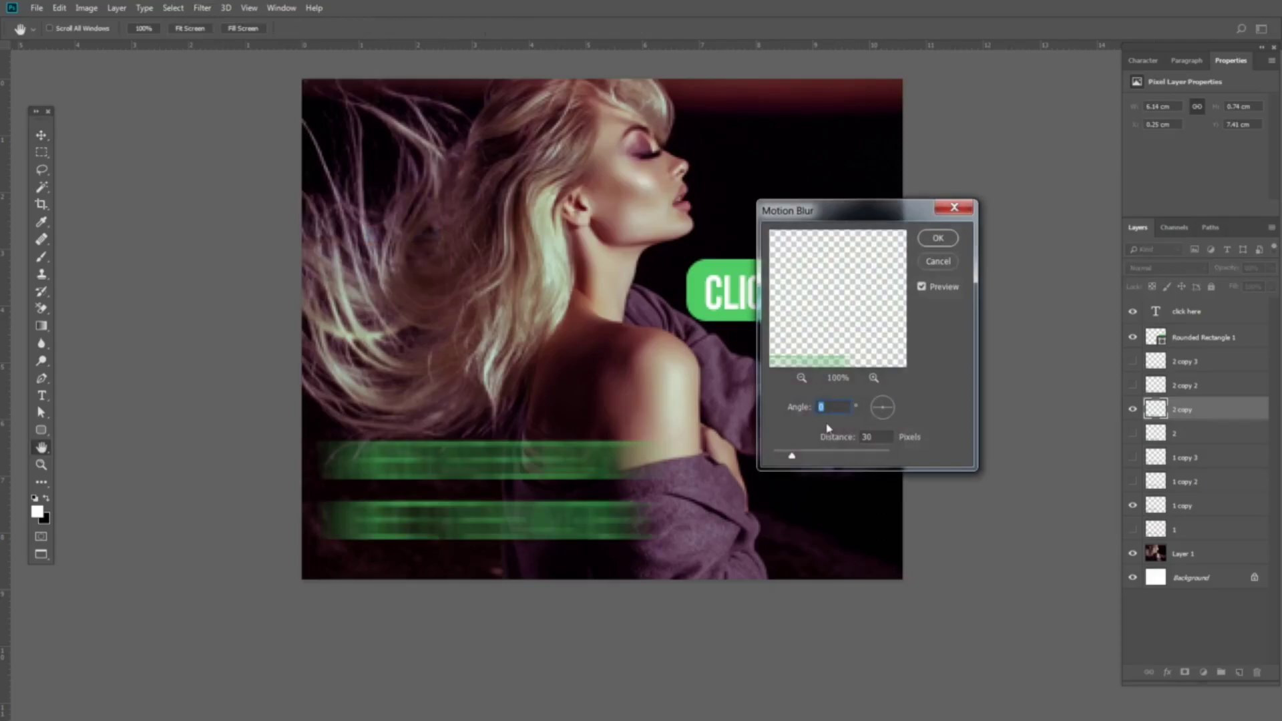
{"action": "left_click", "coordinate": [938, 239]}
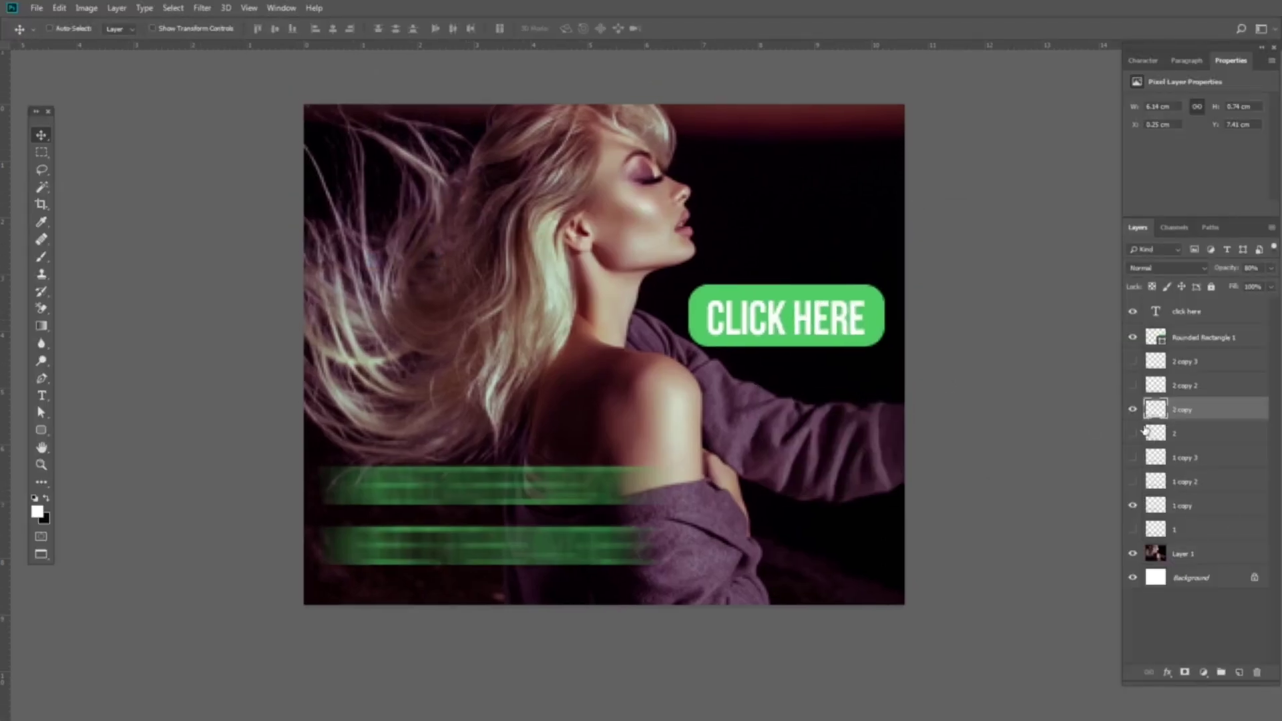
- Hide layers "2 copy" and "1 copy", and preview layer 2 and its copies, leaving all headline layers hidden
{"action": "left_click", "coordinate": [1133, 410]}
{"action": "left_click", "coordinate": [1133, 506]}
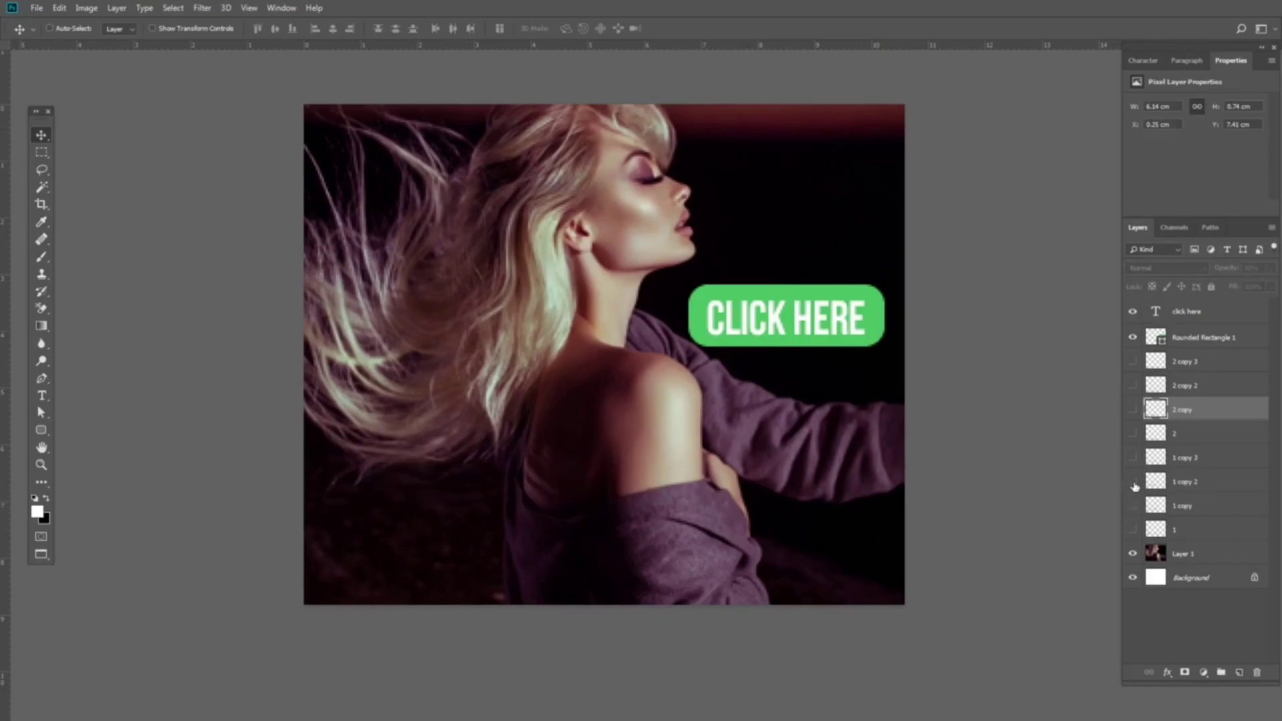
{"action": "left_click", "coordinate": [1133, 361]}
{"action": "left_click", "coordinate": [1132, 386]}
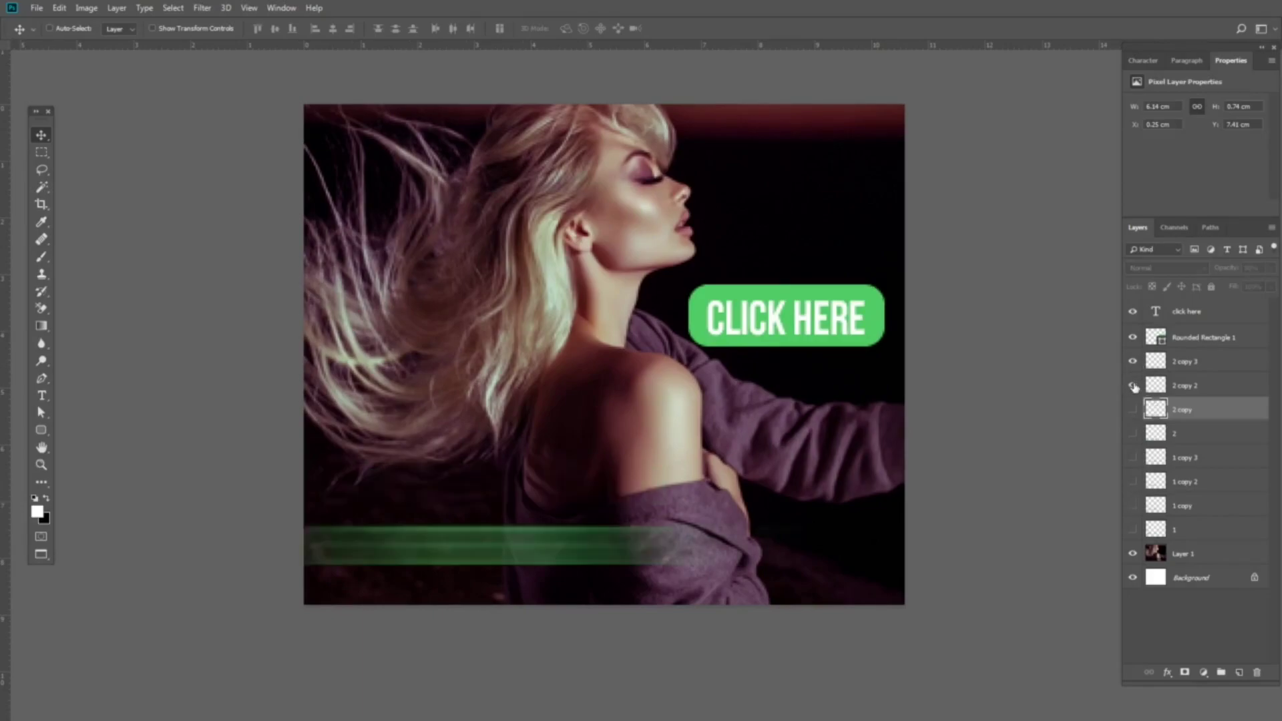
{"action": "left_click", "coordinate": [1132, 409]}
{"action": "left_click", "coordinate": [1132, 433]}
{"action": "left_click", "coordinate": [1133, 385]}
{"action": "left_click", "coordinate": [1132, 361]}
{"action": "left_click", "coordinate": [1133, 409]}
{"action": "left_click", "coordinate": [1132, 433]}
- Display the Timeline and delete its second frame
{"action": "scroll", "coordinate": [878, 421], "scroll_direction": "down", "scroll_amount": 2}
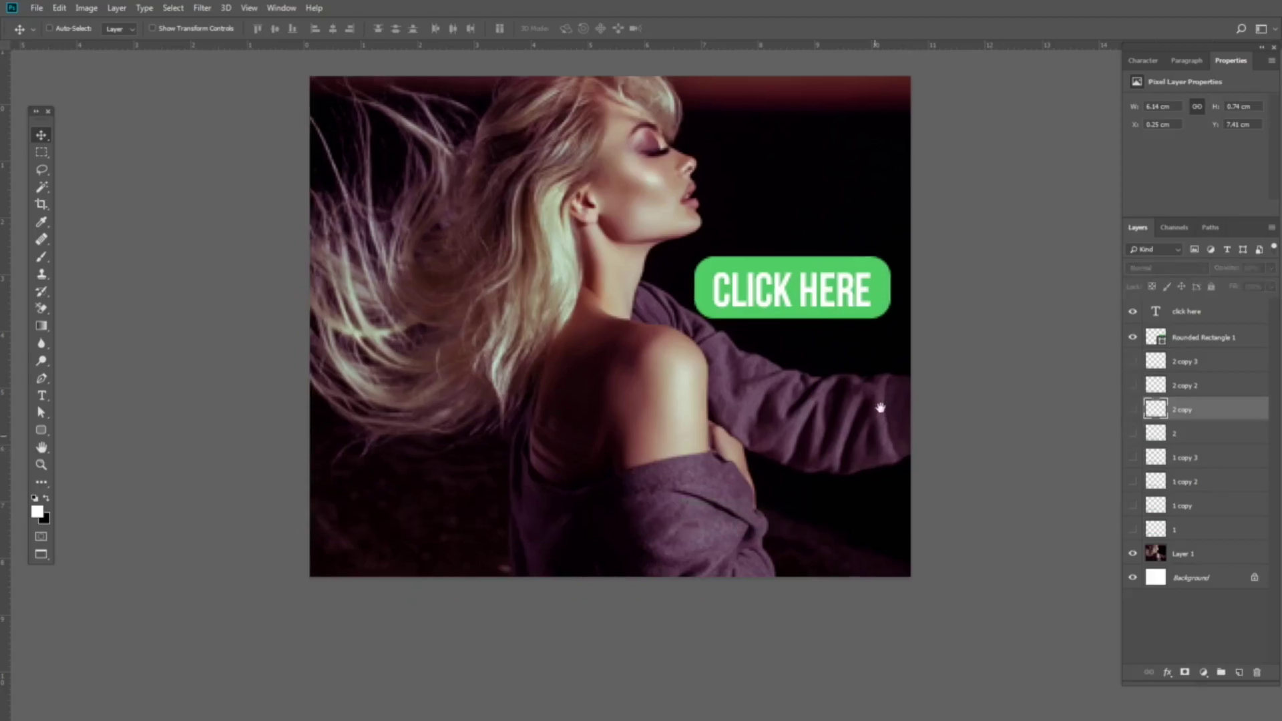
{"action": "scroll", "coordinate": [782, 385], "scroll_direction": "up", "scroll_amount": 1}
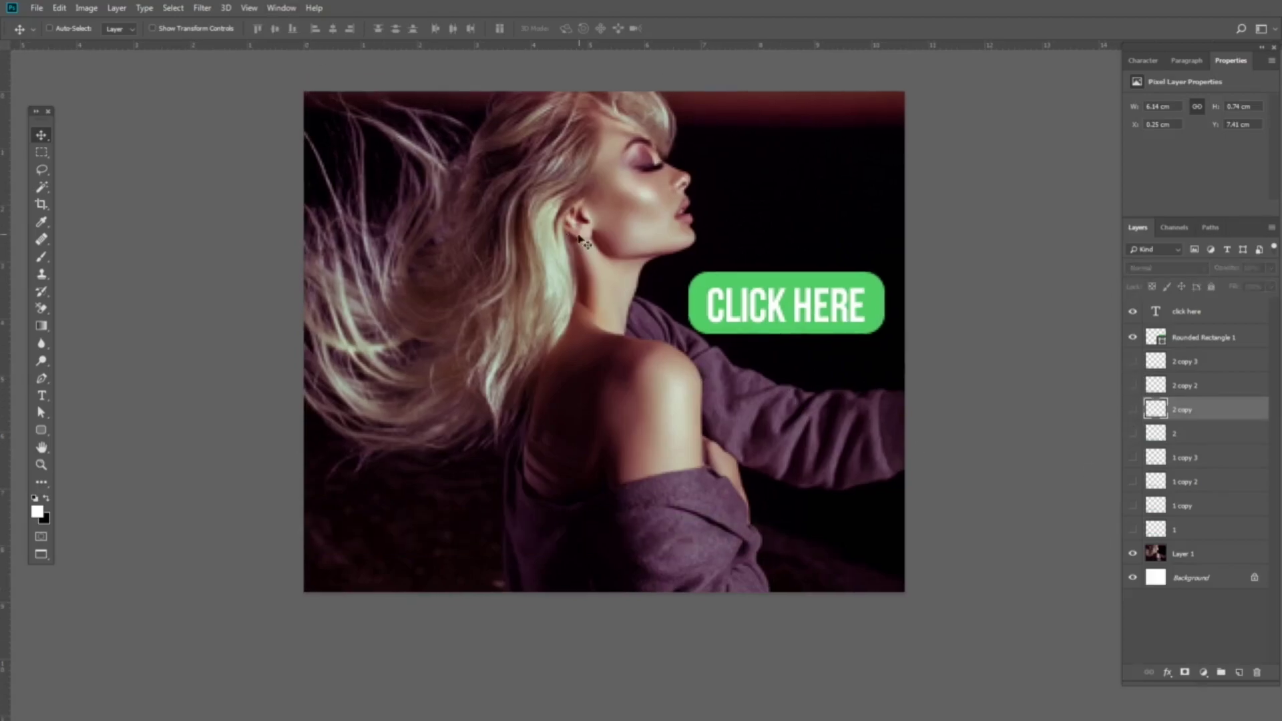
{"action": "scroll", "coordinate": [569, 230], "scroll_direction": "down", "scroll_amount": 2}
{"action": "left_click", "coordinate": [293, 9]}
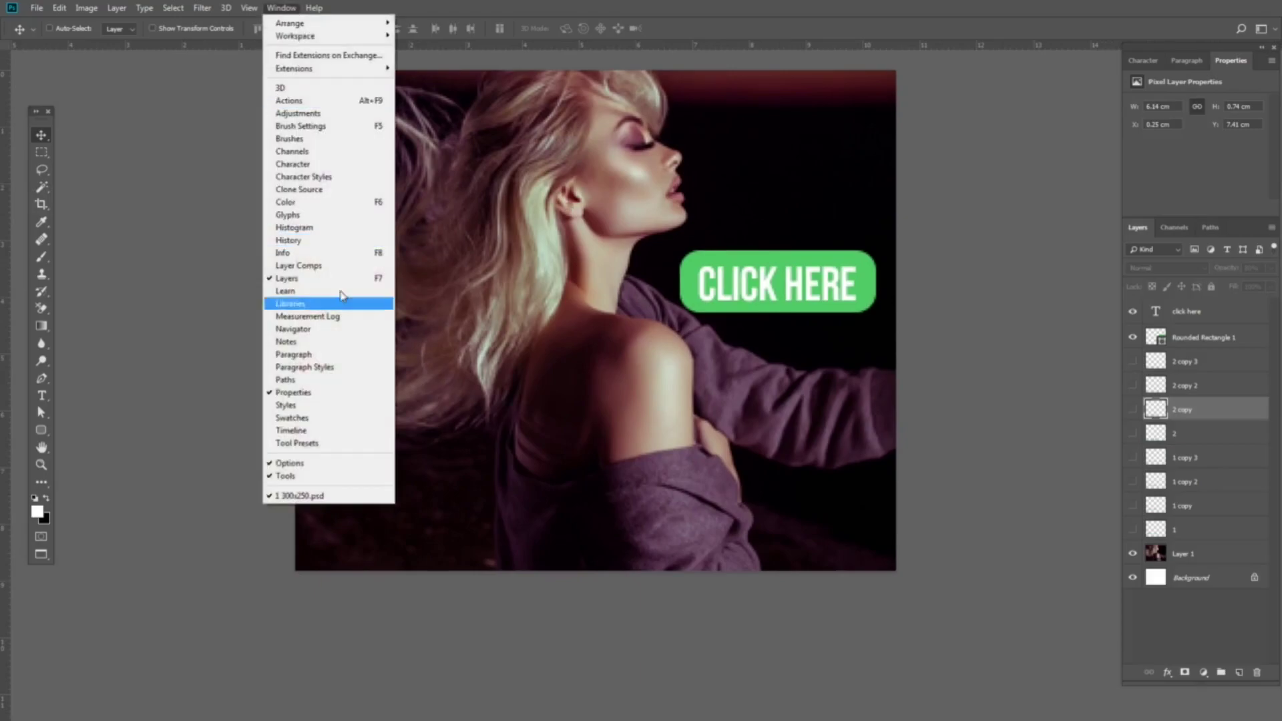
{"action": "left_click", "coordinate": [343, 431]}
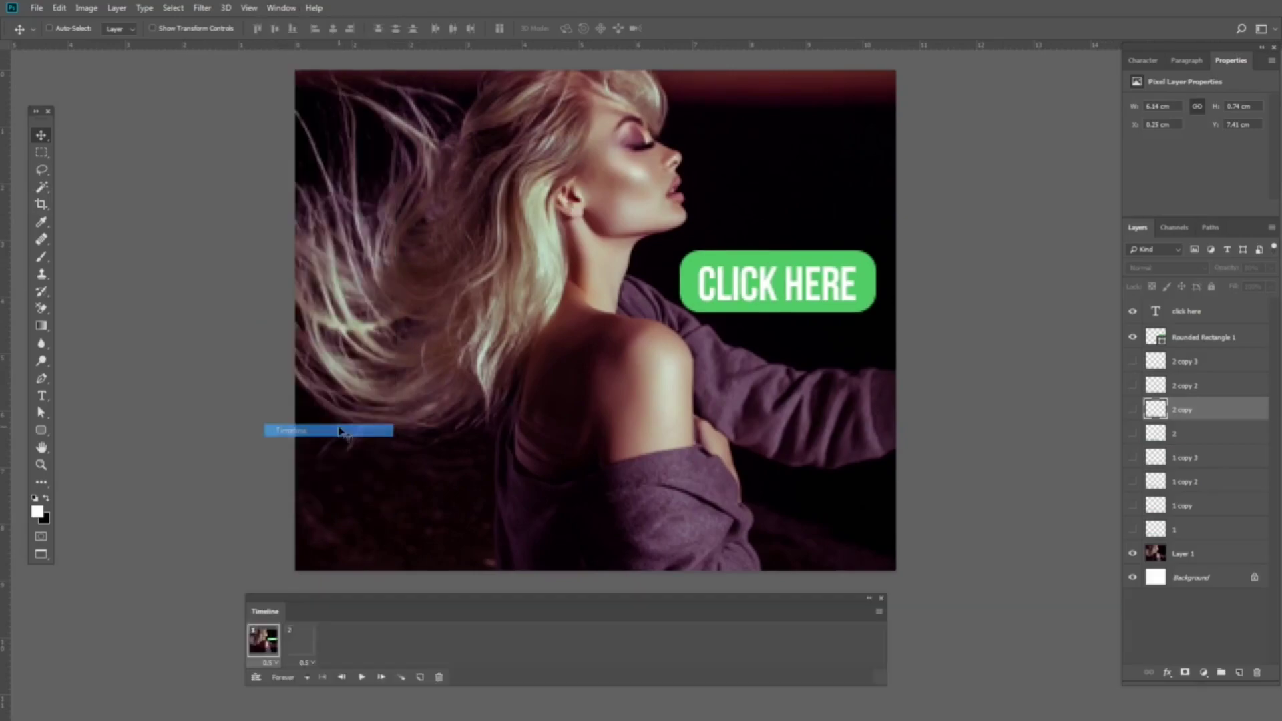
{"action": "left_click", "coordinate": [308, 649]}
{"action": "left_click", "coordinate": [438, 677]}
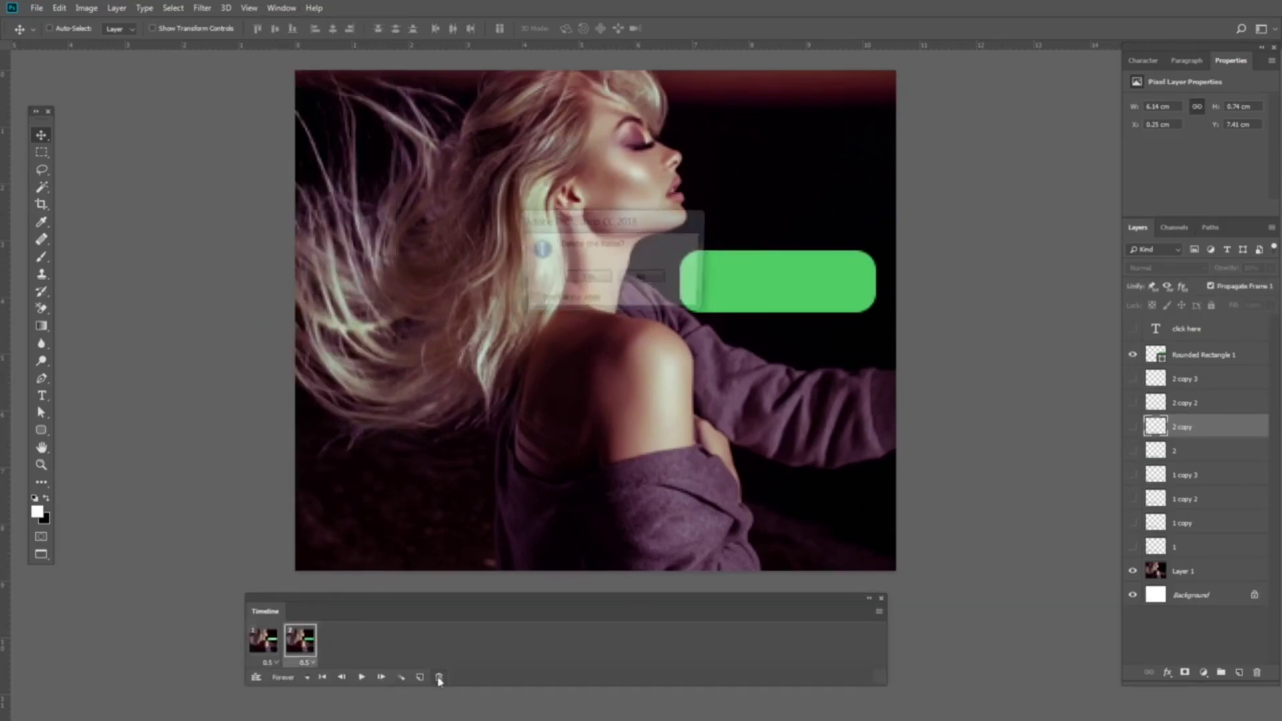
{"action": "left_click", "coordinate": [586, 279]}
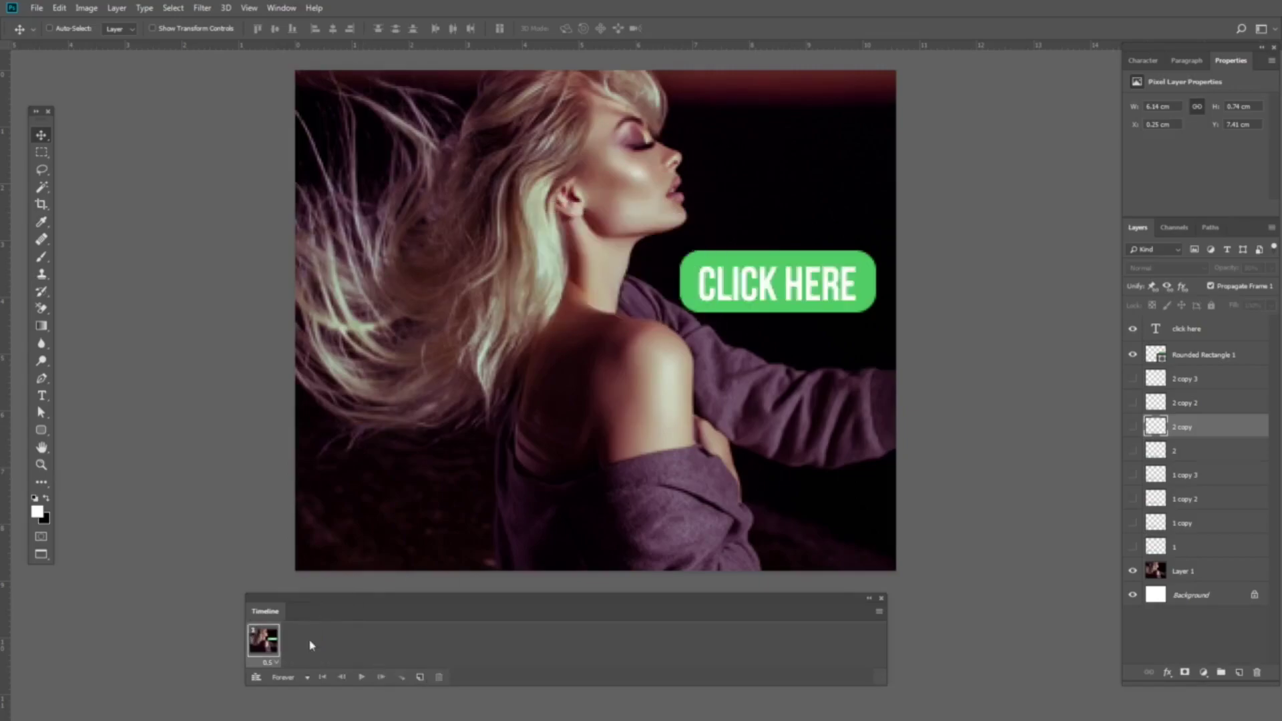
- Set the remaining frame's delay to 0.1 seconds and move the Timeline panel up over the canvas's lower edge
{"action": "left_click", "coordinate": [270, 663]}
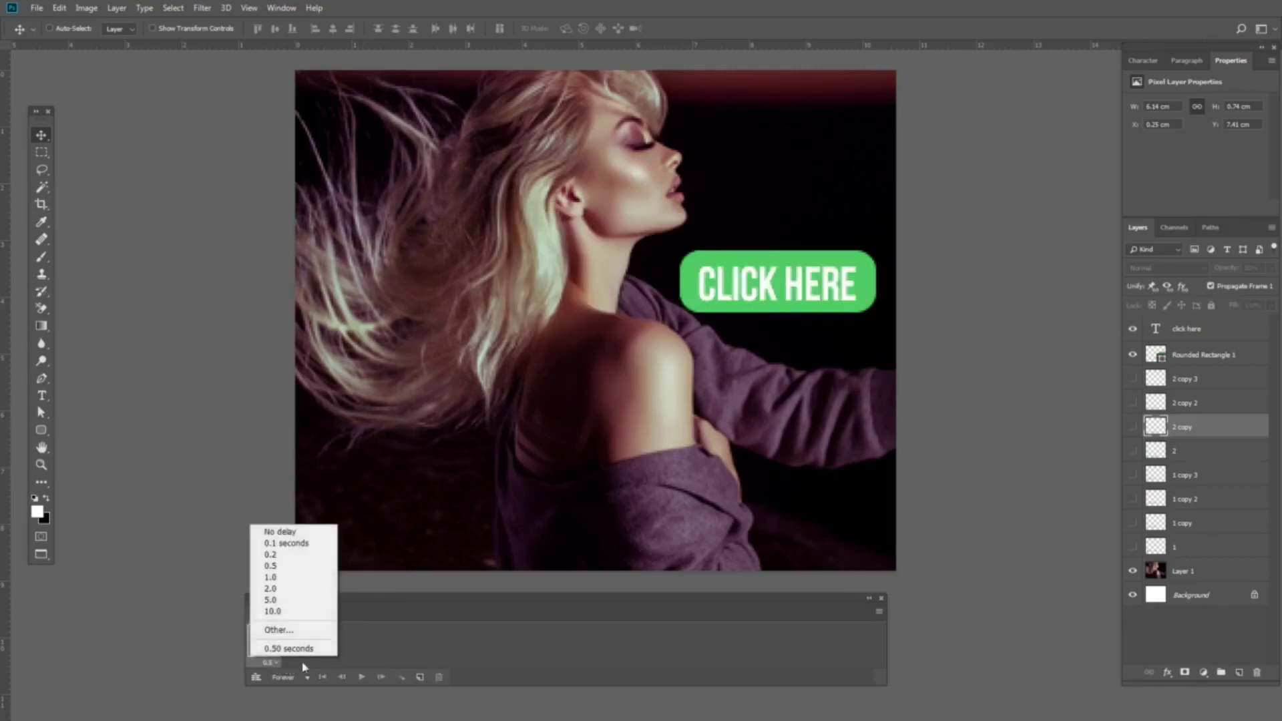
{"action": "left_click", "coordinate": [330, 673]}
{"action": "left_click", "coordinate": [275, 663]}
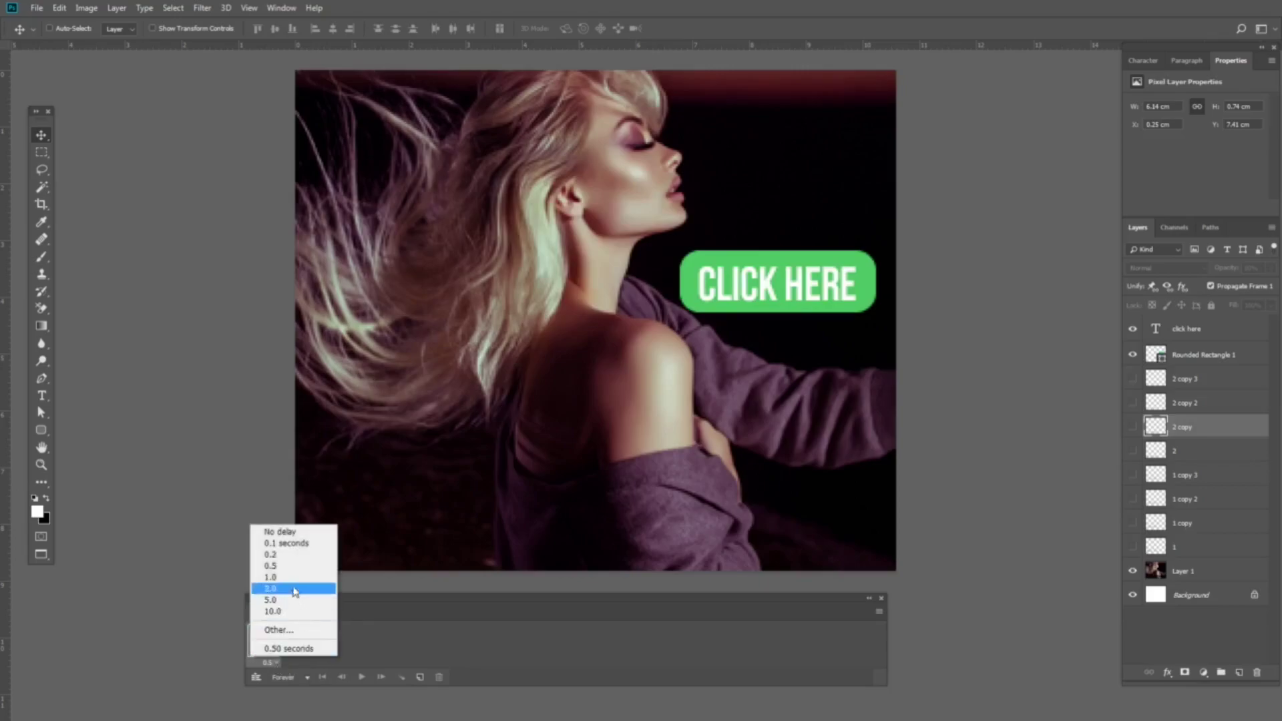
{"action": "left_click", "coordinate": [298, 544]}
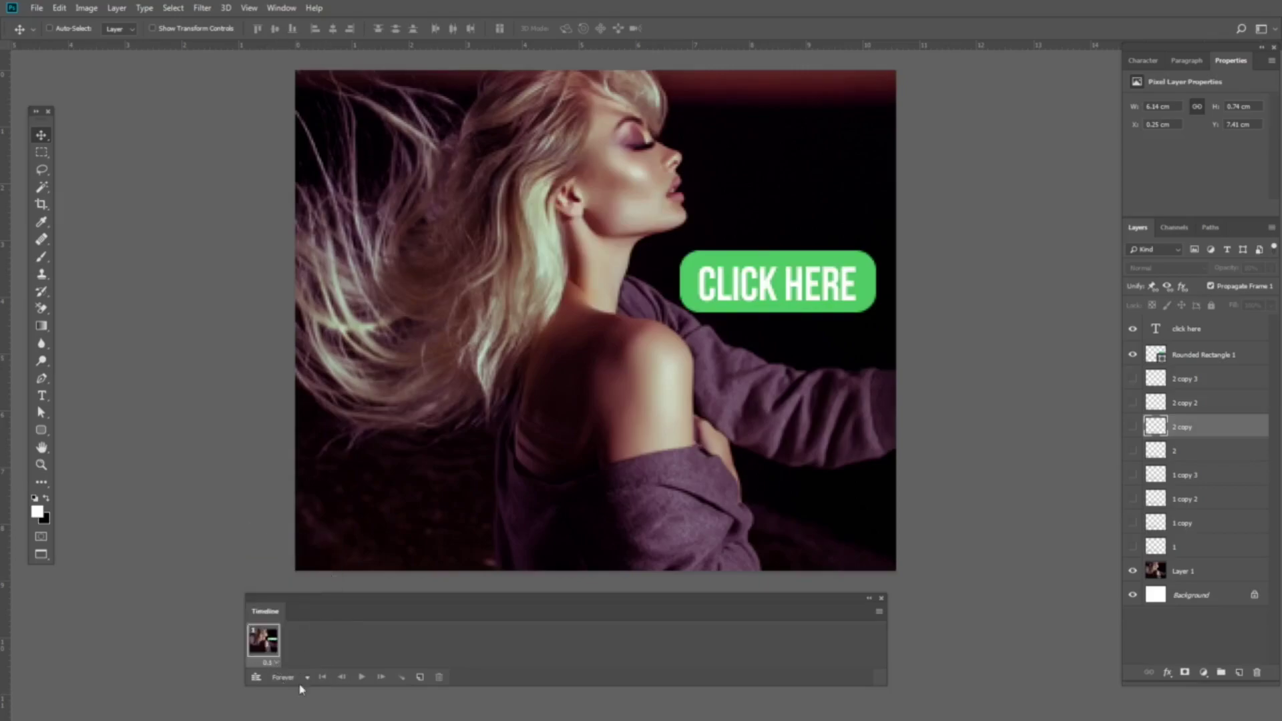
{"action": "left_click_drag", "start_coordinate": [427, 610], "coordinate": [422, 559]}
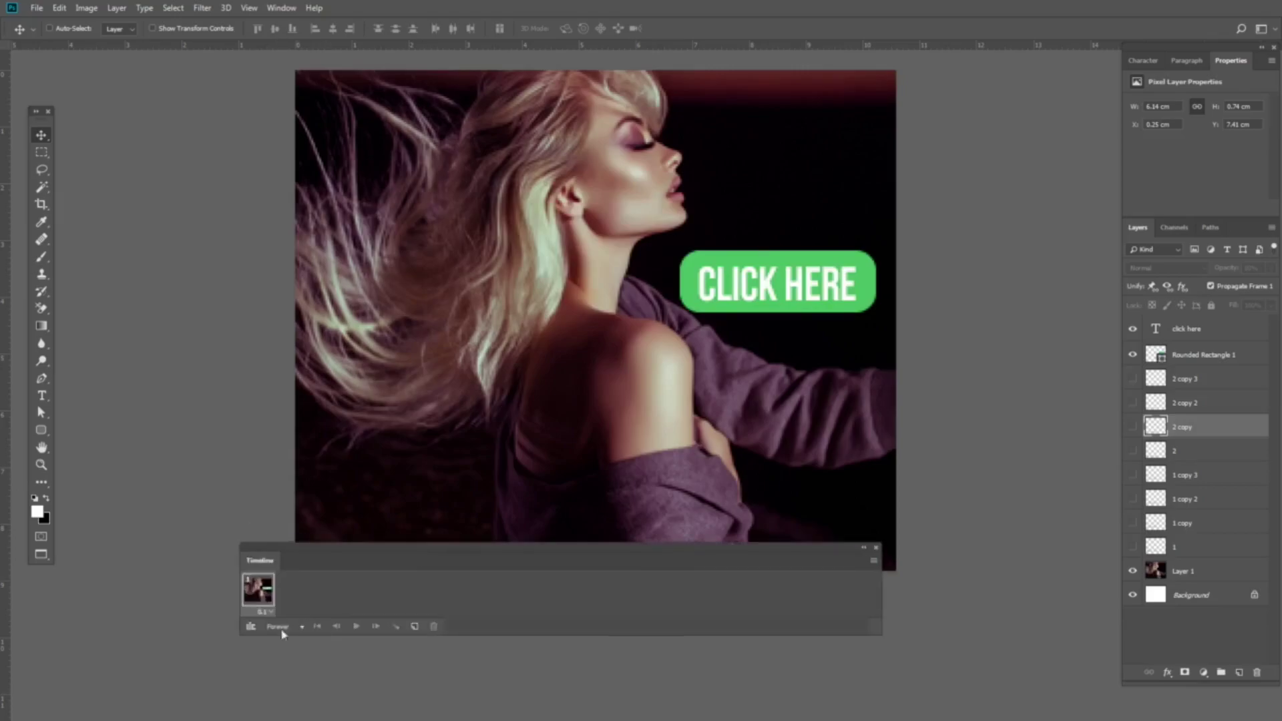
- Switch the Timeline to video timeline mode and back to frame animation twice
{"action": "left_click", "coordinate": [251, 627]}
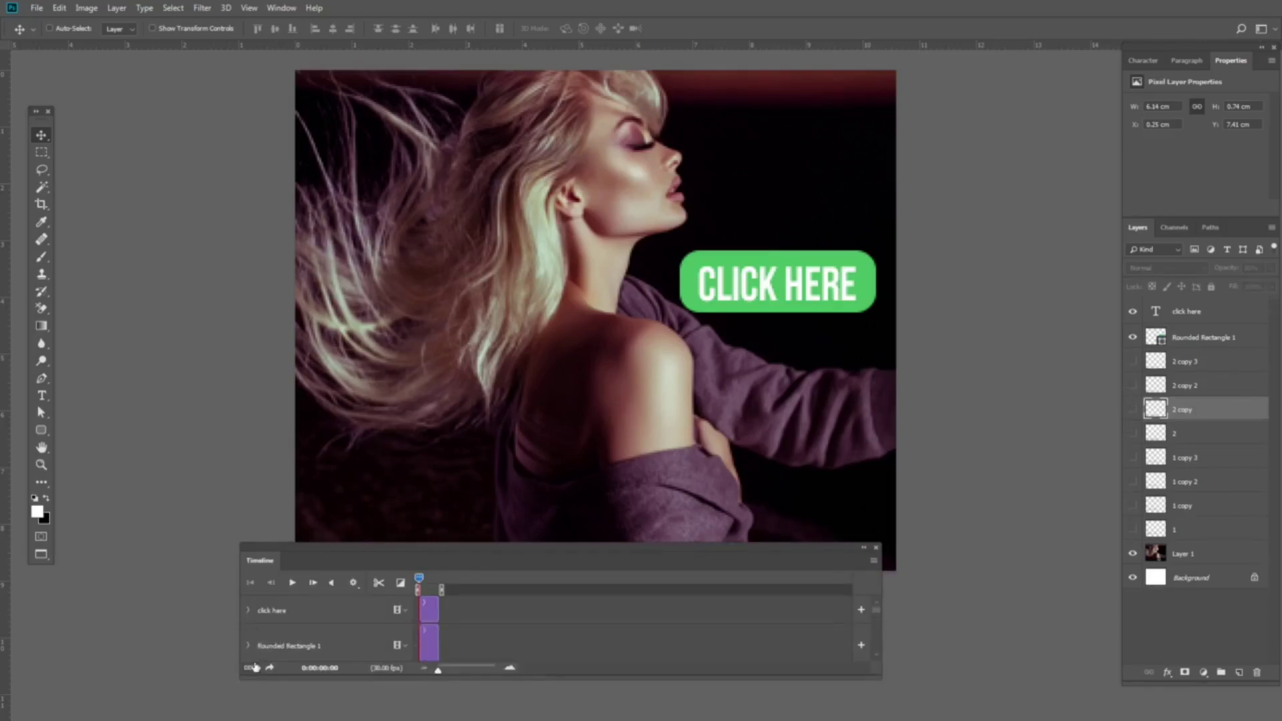
{"action": "left_click", "coordinate": [251, 668]}
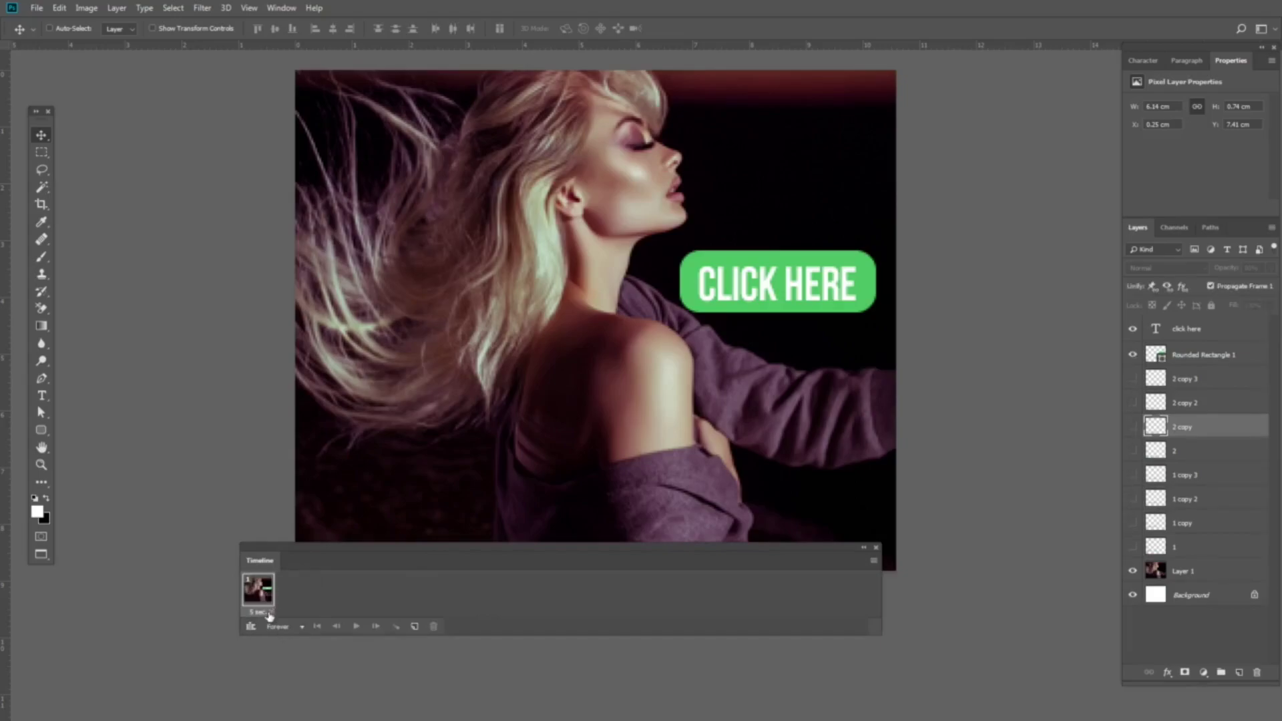
{"action": "left_click", "coordinate": [250, 626]}
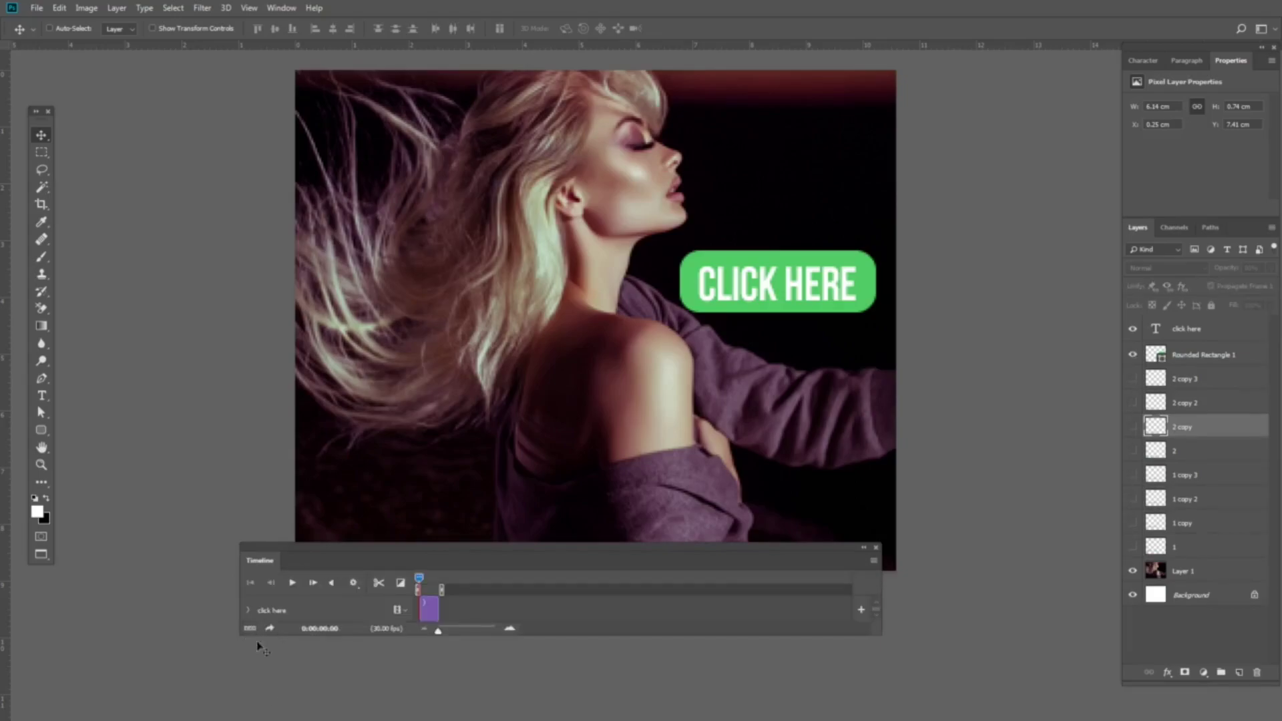
{"action": "left_click", "coordinate": [251, 668]}
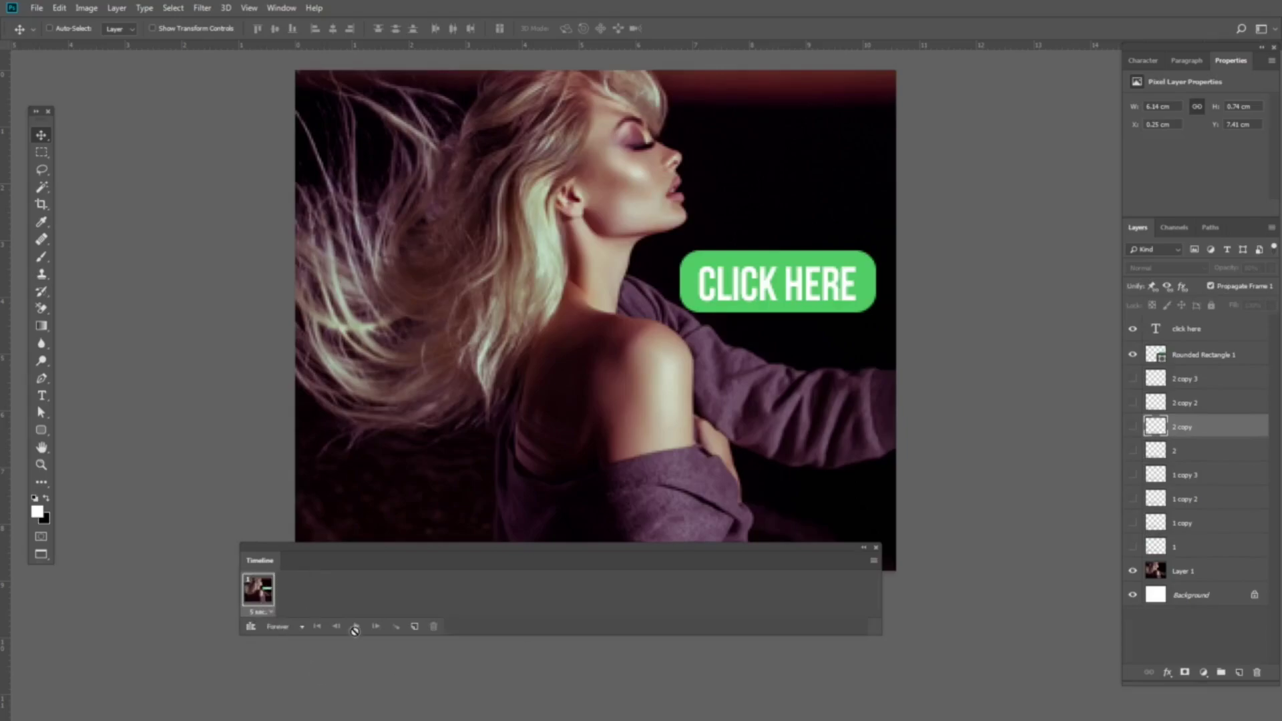
- Set the first frame's delay to 0.1 seconds and move the Timeline panel down below the banner
{"action": "left_click", "coordinate": [267, 614]}
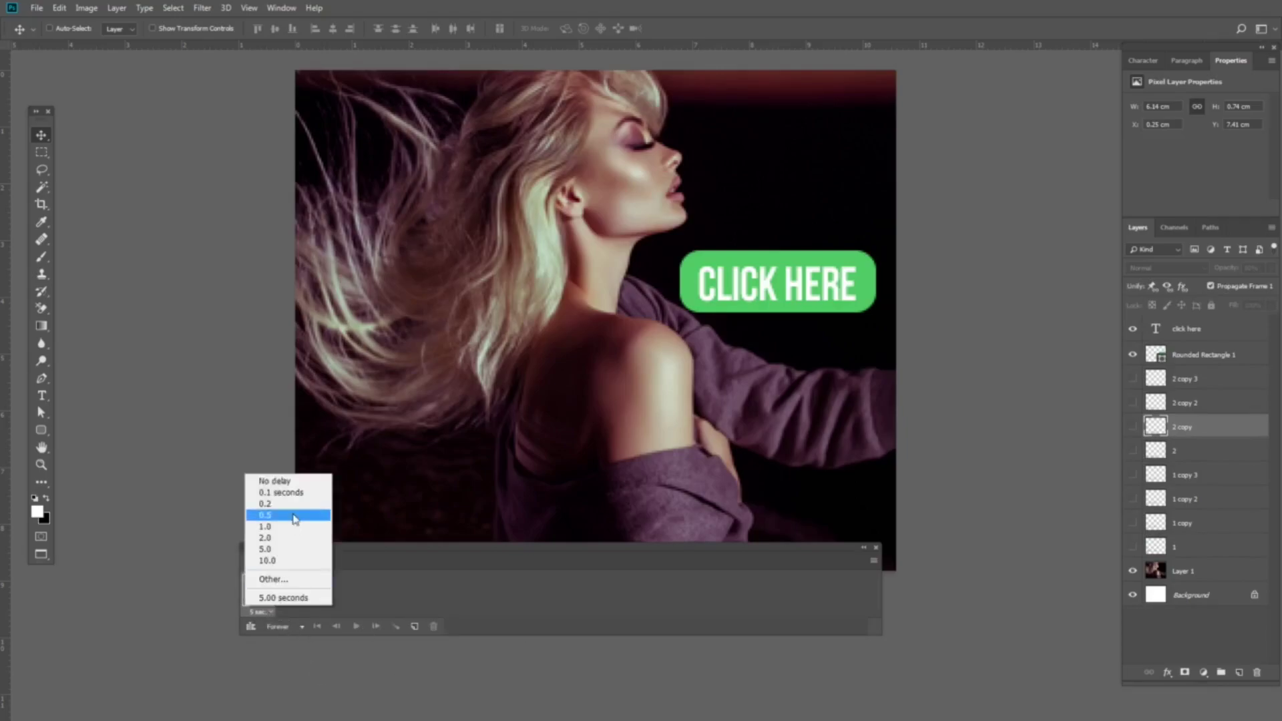
{"action": "left_click", "coordinate": [295, 493]}
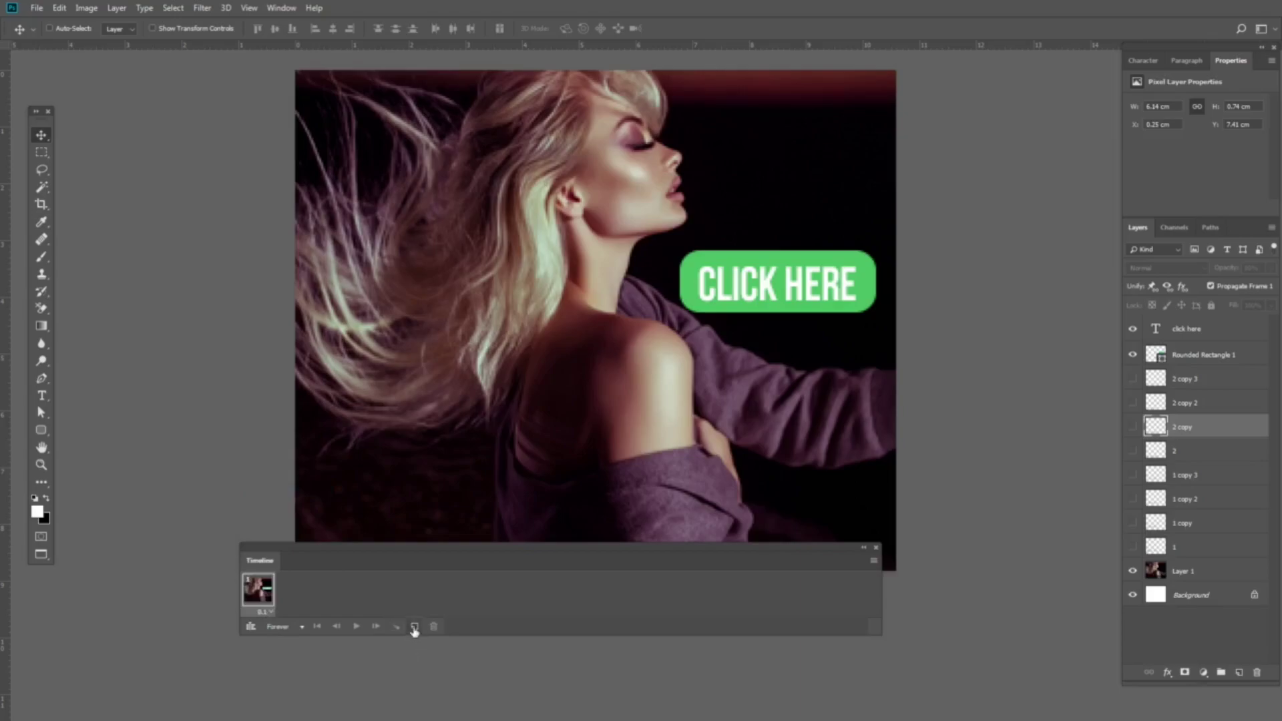
{"action": "left_click_drag", "start_coordinate": [675, 561], "coordinate": [685, 596]}
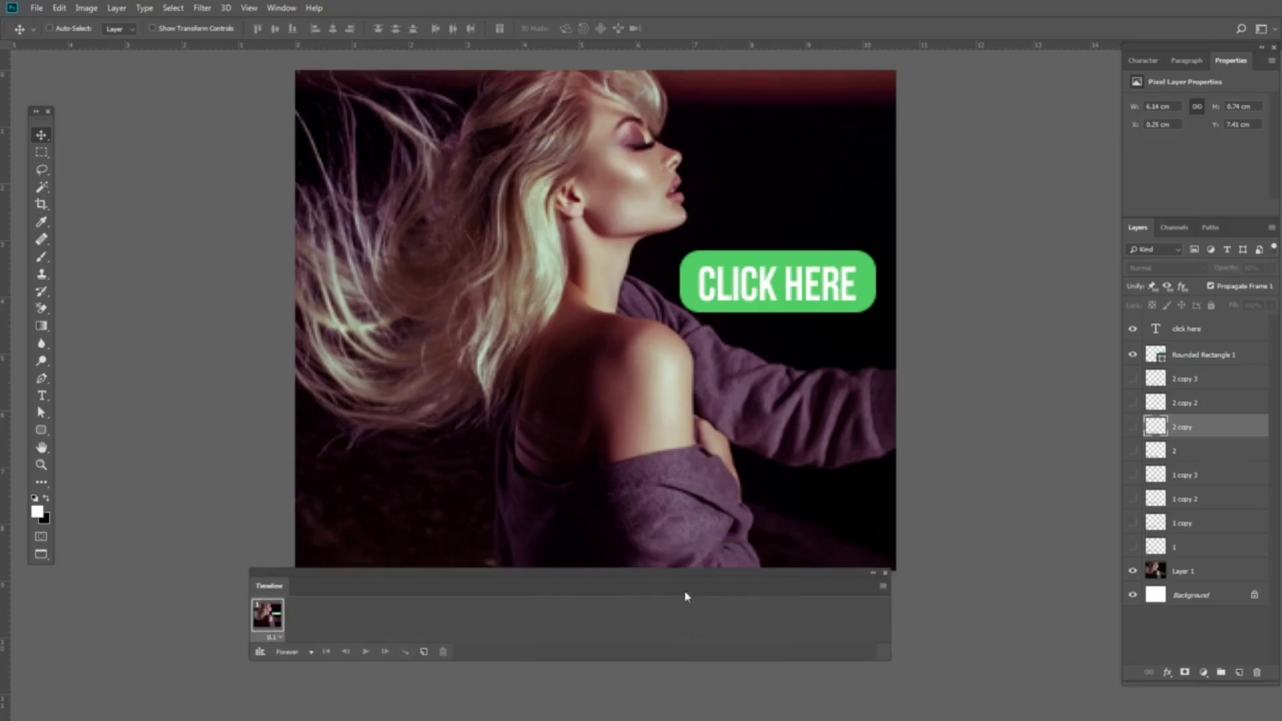
{"action": "scroll", "coordinate": [739, 472], "scroll_direction": "down", "scroll_amount": 3}
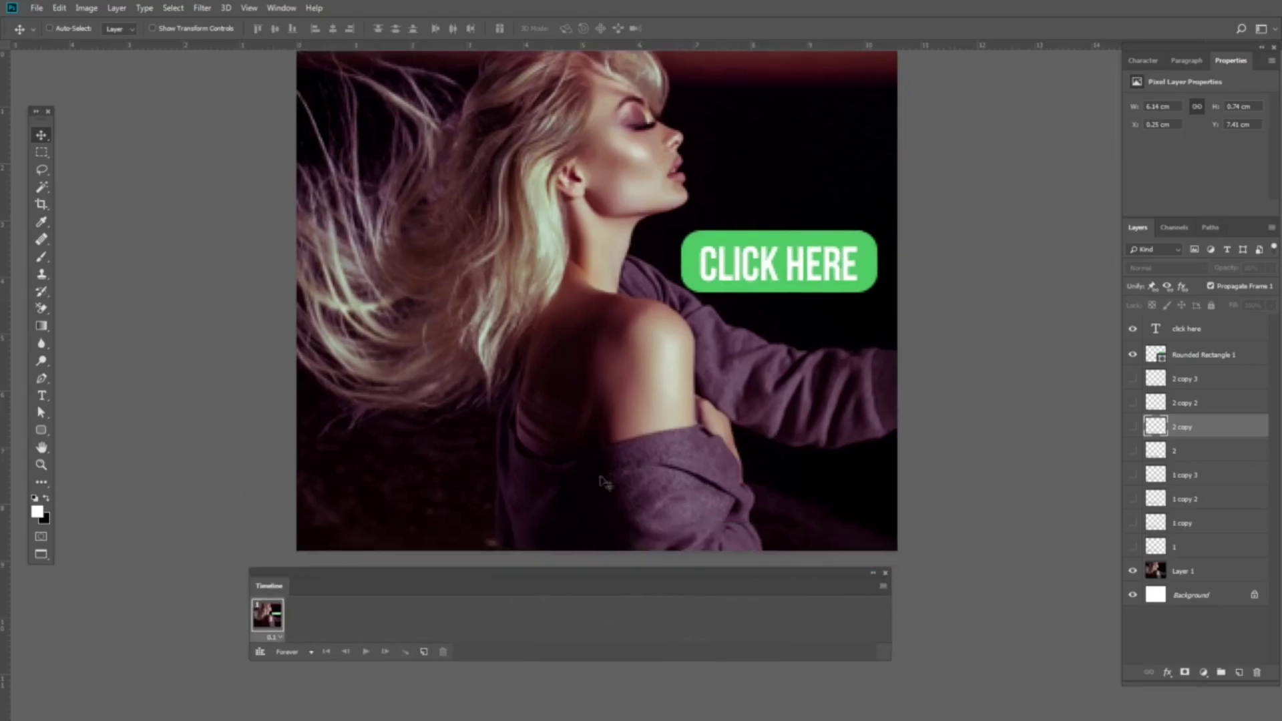
- Add a second frame showing layer "1 copy 3" and a third frame showing "1 copy 2" in its place
{"action": "left_click", "coordinate": [424, 651]}
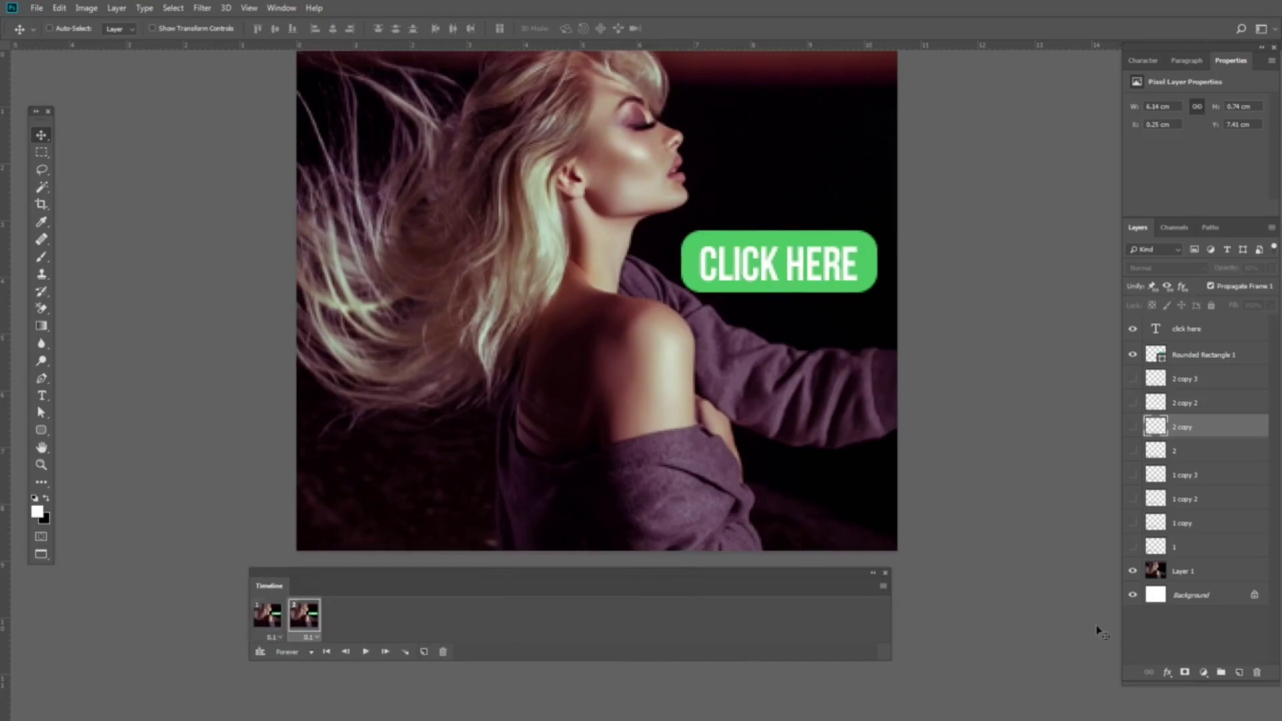
{"action": "left_click", "coordinate": [1132, 474]}
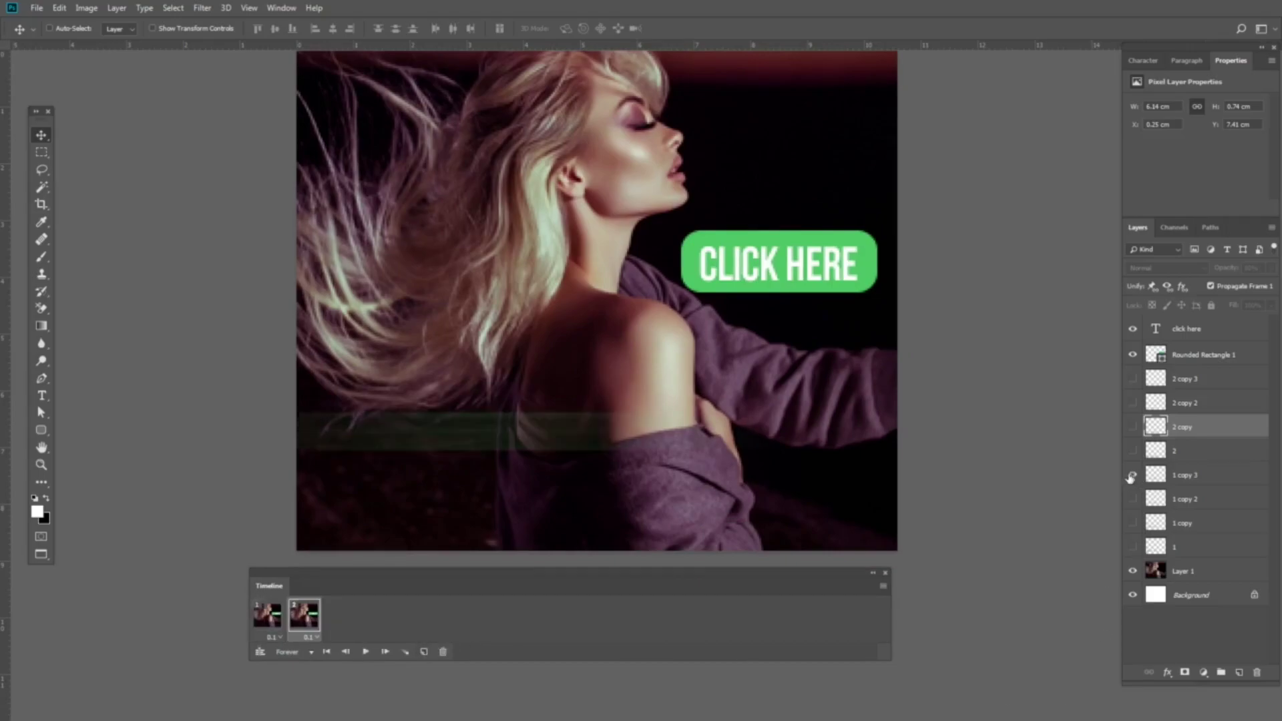
{"action": "left_click", "coordinate": [423, 652]}
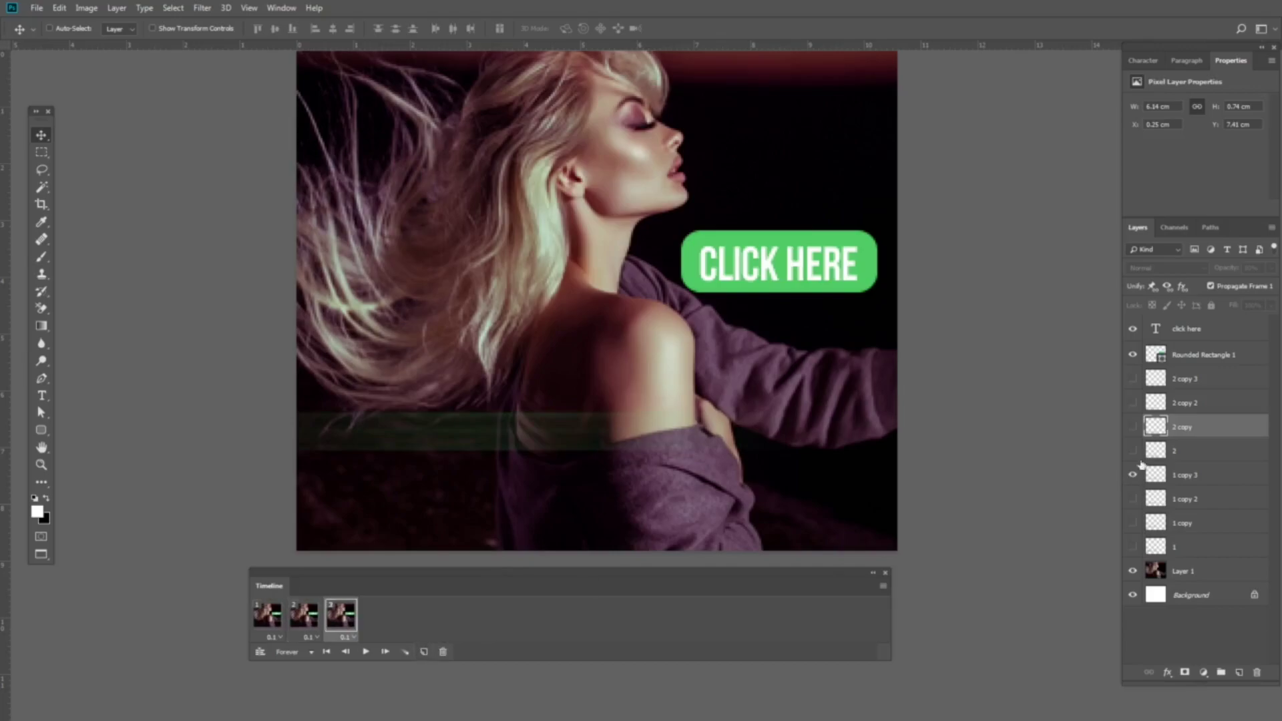
{"action": "left_click", "coordinate": [1132, 476]}
{"action": "left_click", "coordinate": [1133, 499]}
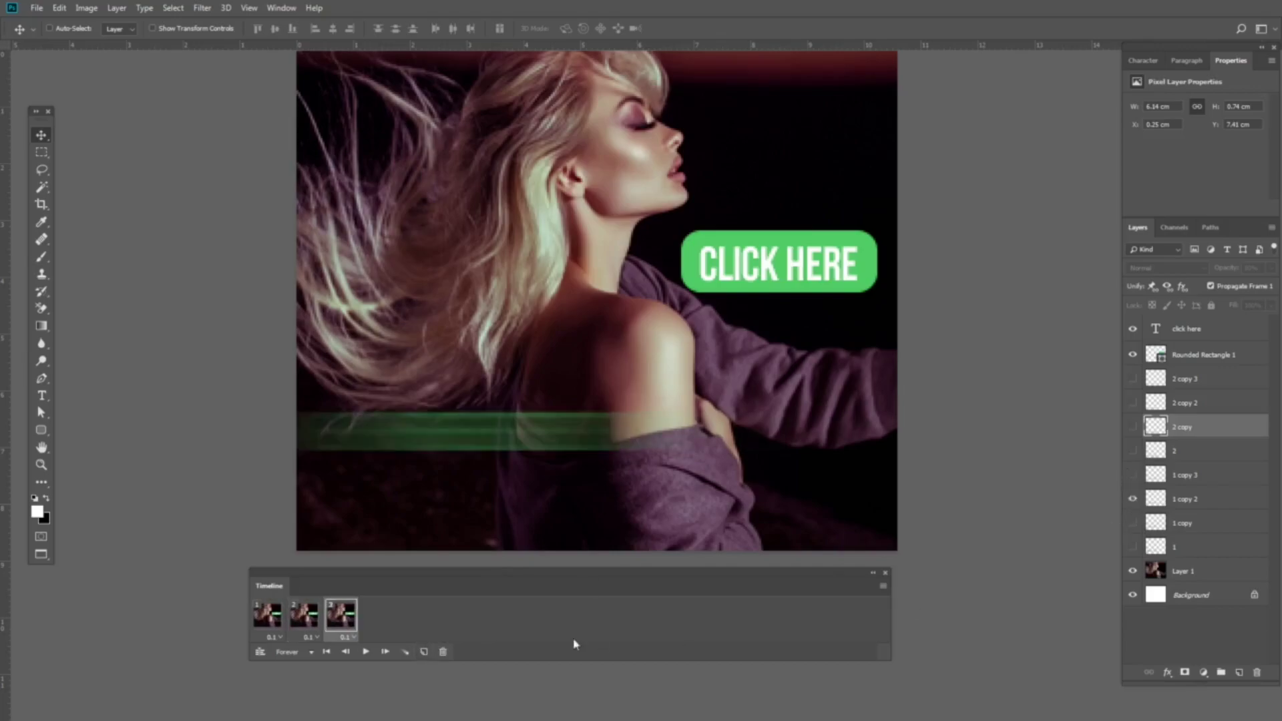
- Add a fourth frame showing only "1 copy" of the first headline line and a fifth frame showing only layer 1
{"action": "left_click", "coordinate": [423, 652]}
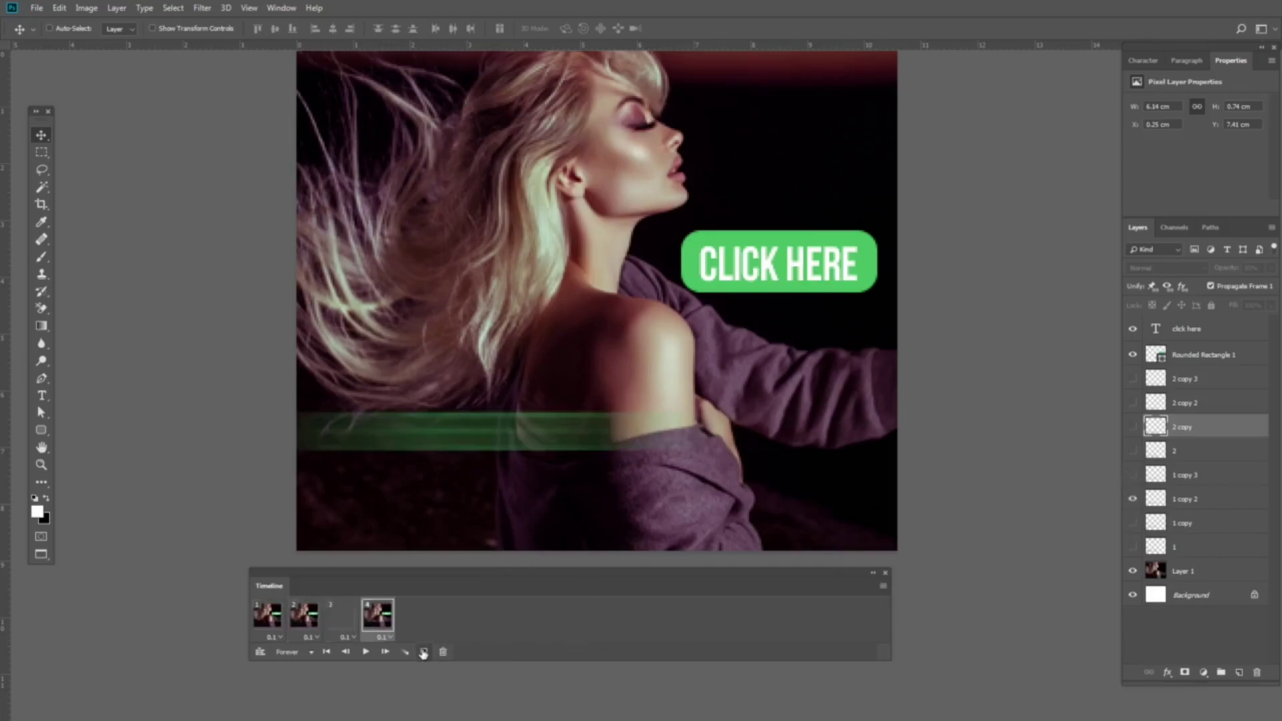
{"action": "left_click", "coordinate": [1133, 523]}
{"action": "left_click", "coordinate": [1132, 499]}
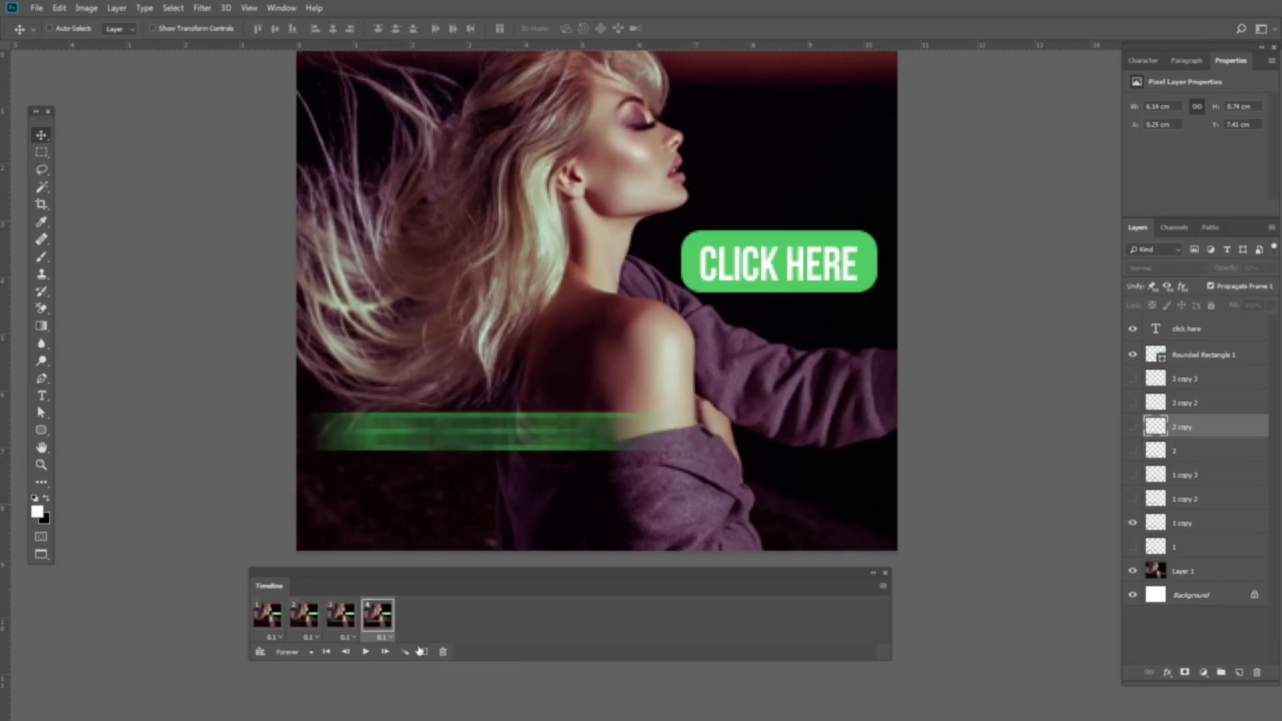
{"action": "left_click", "coordinate": [423, 653]}
{"action": "left_click", "coordinate": [1133, 547]}
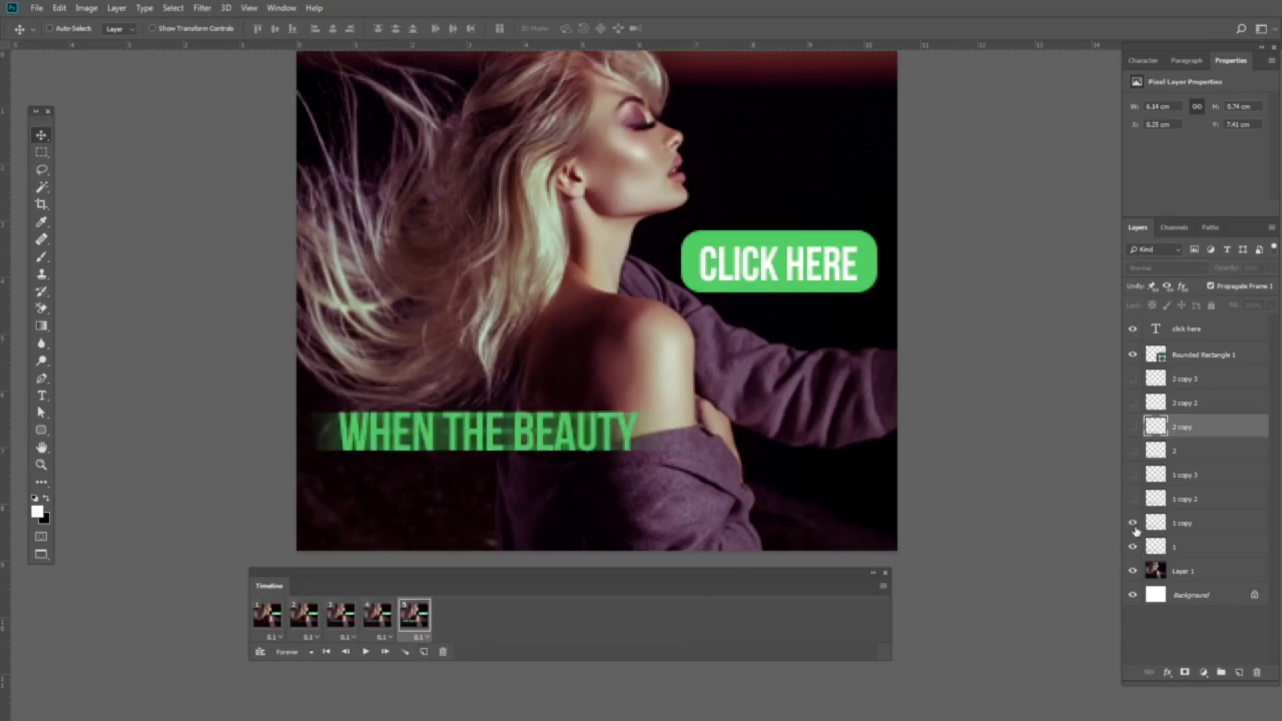
{"action": "left_click", "coordinate": [1132, 523]}
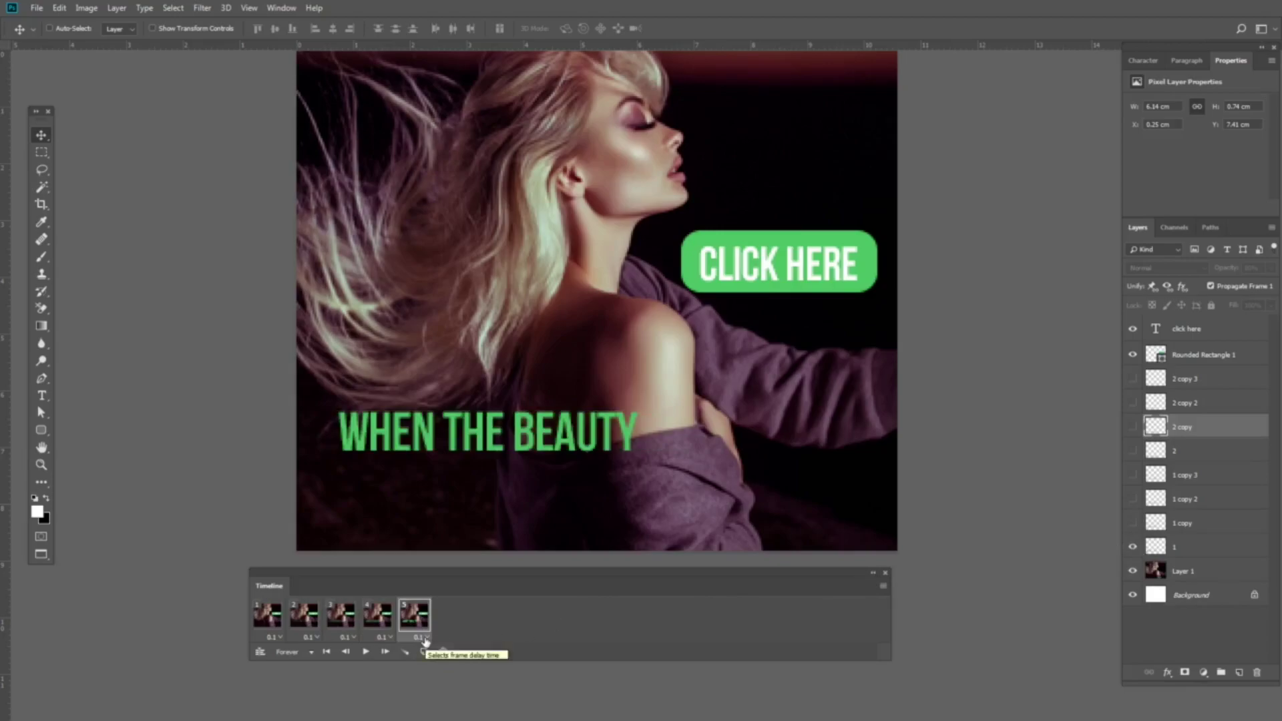
- Try delays of 0.2 and 0.5 seconds on the fifth frame, and return it to 0.1 seconds
{"action": "left_click", "coordinate": [424, 642]}
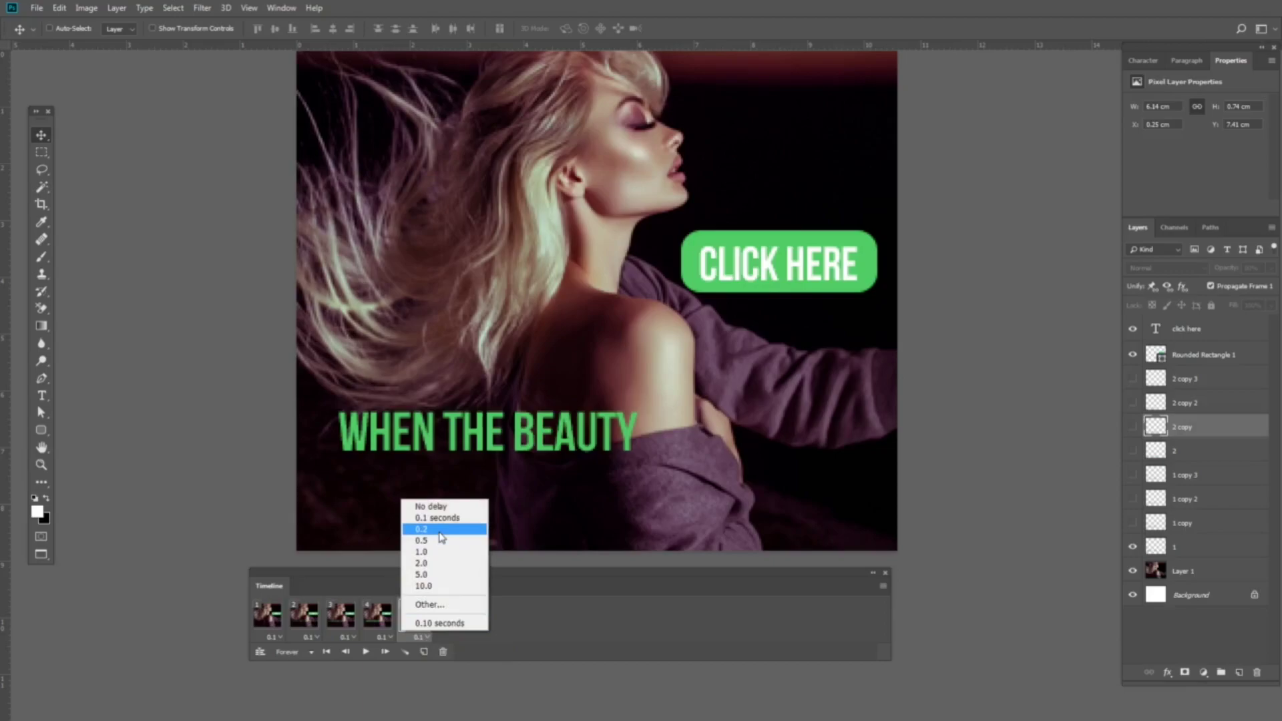
{"action": "left_click", "coordinate": [440, 532]}
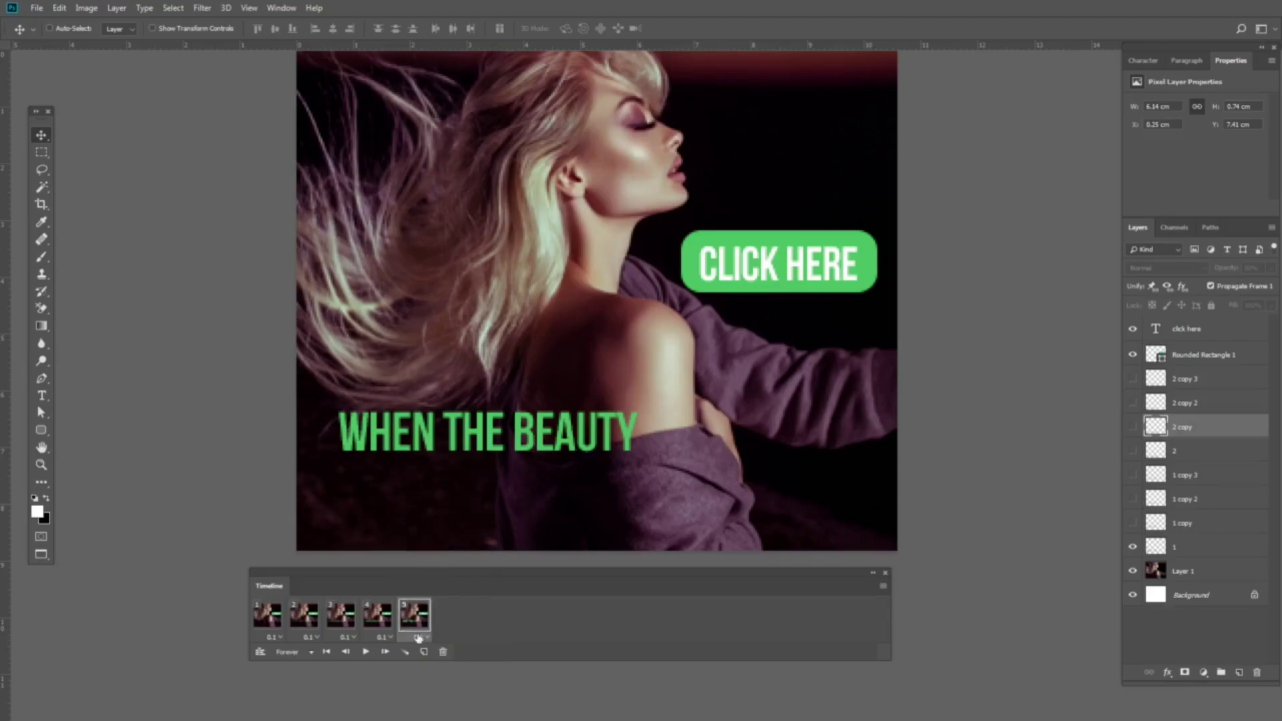
{"action": "left_click", "coordinate": [421, 638]}
{"action": "left_click", "coordinate": [438, 544]}
{"action": "left_click", "coordinate": [425, 639]}
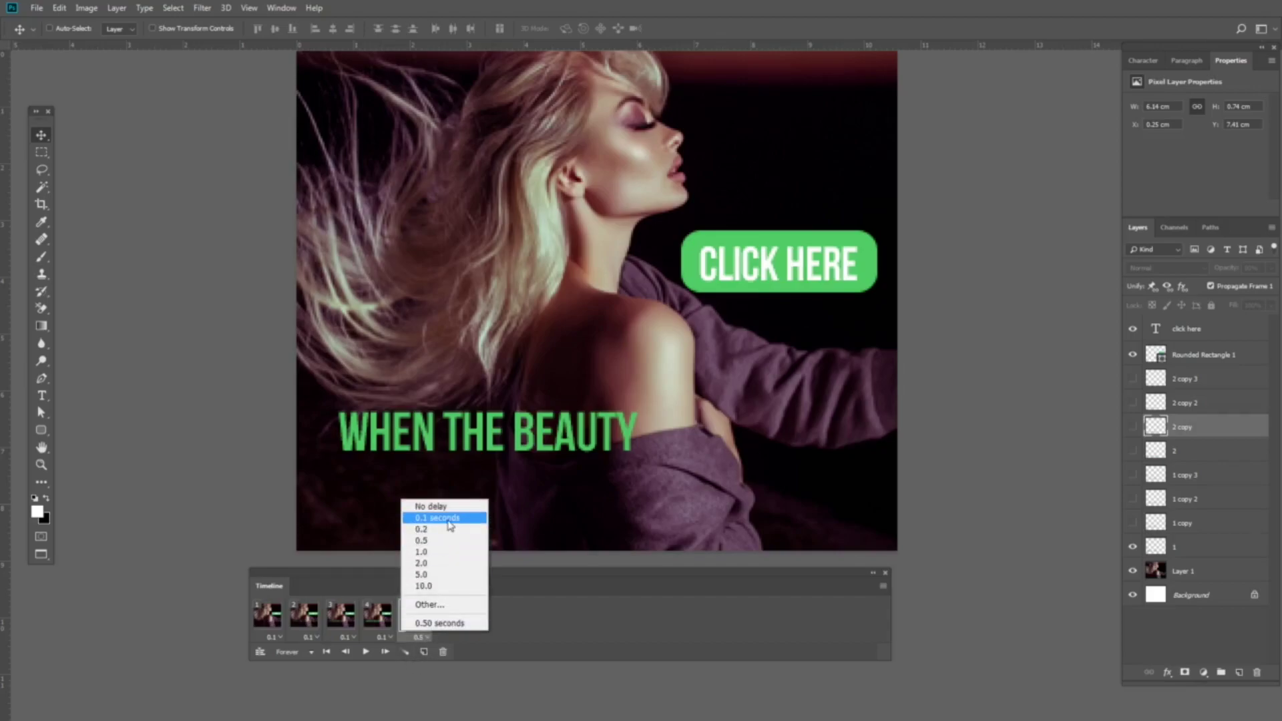
{"action": "left_click", "coordinate": [437, 520]}
- Add a sixth frame that also shows "2 copy 3" and a seventh frame showing "2 copy 2" in its place
{"action": "left_click", "coordinate": [424, 652]}
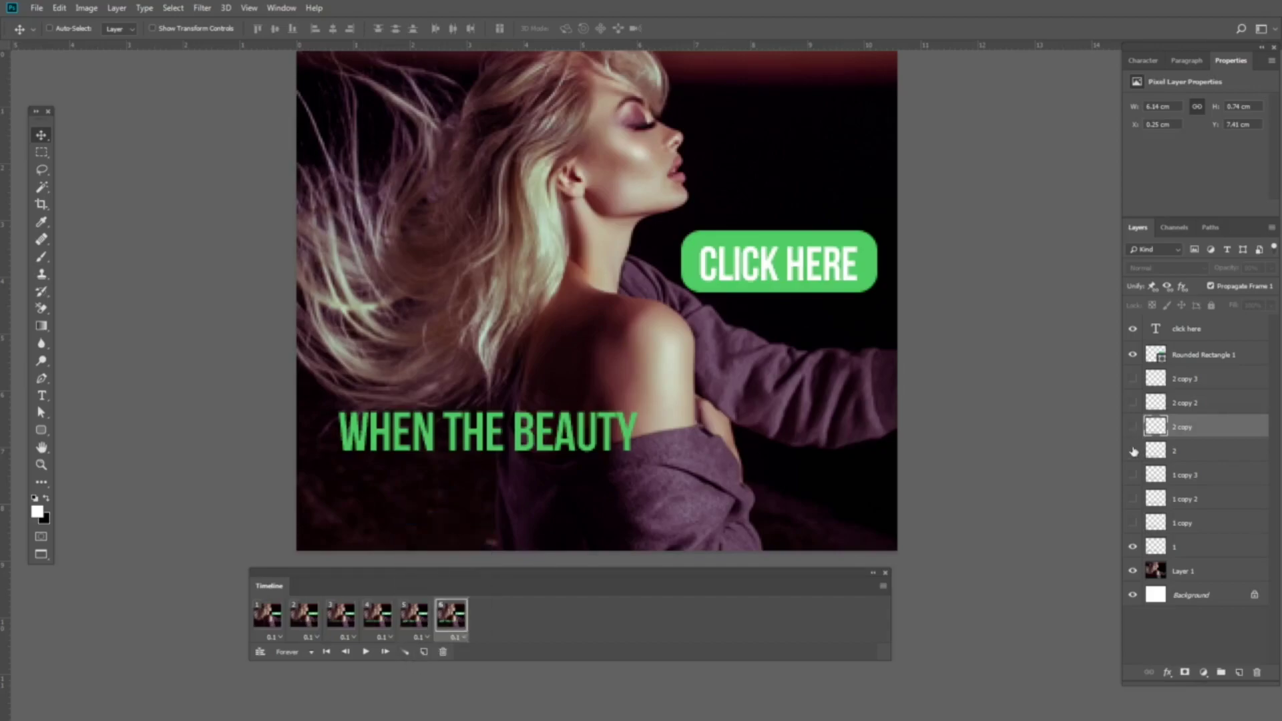
{"action": "left_click", "coordinate": [1132, 380]}
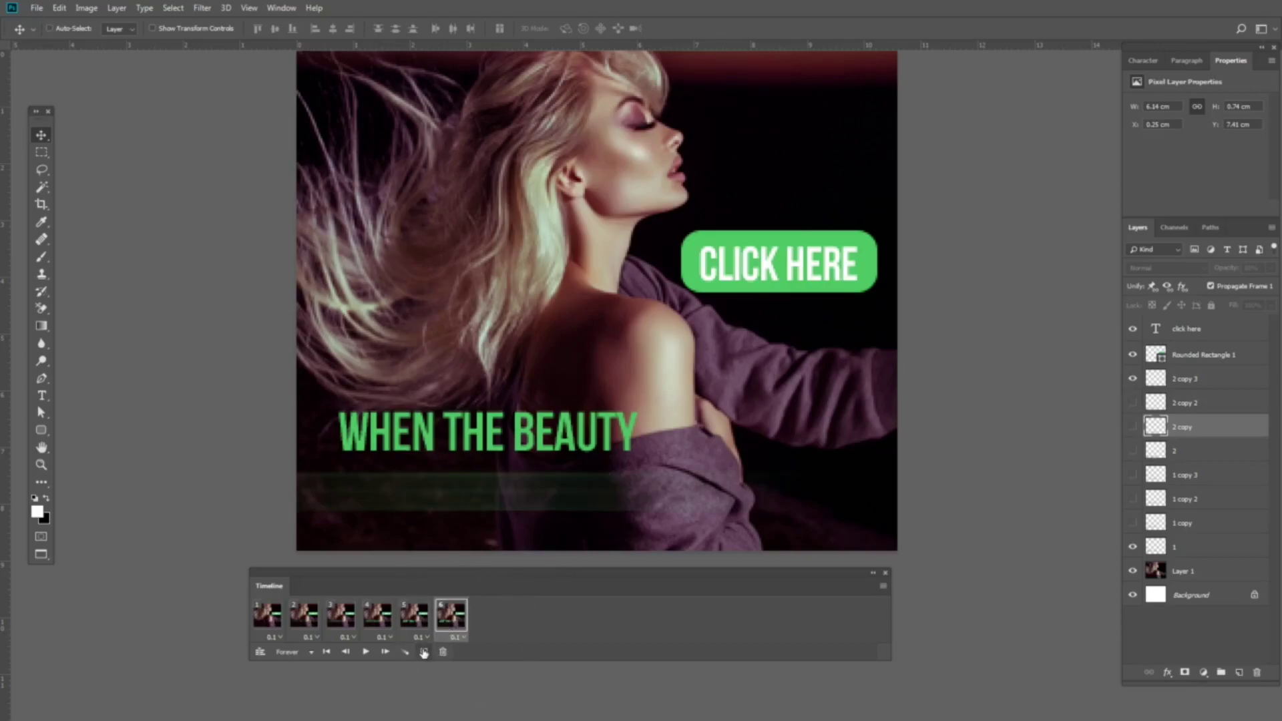
{"action": "left_click", "coordinate": [424, 651]}
{"action": "left_click", "coordinate": [1132, 379]}
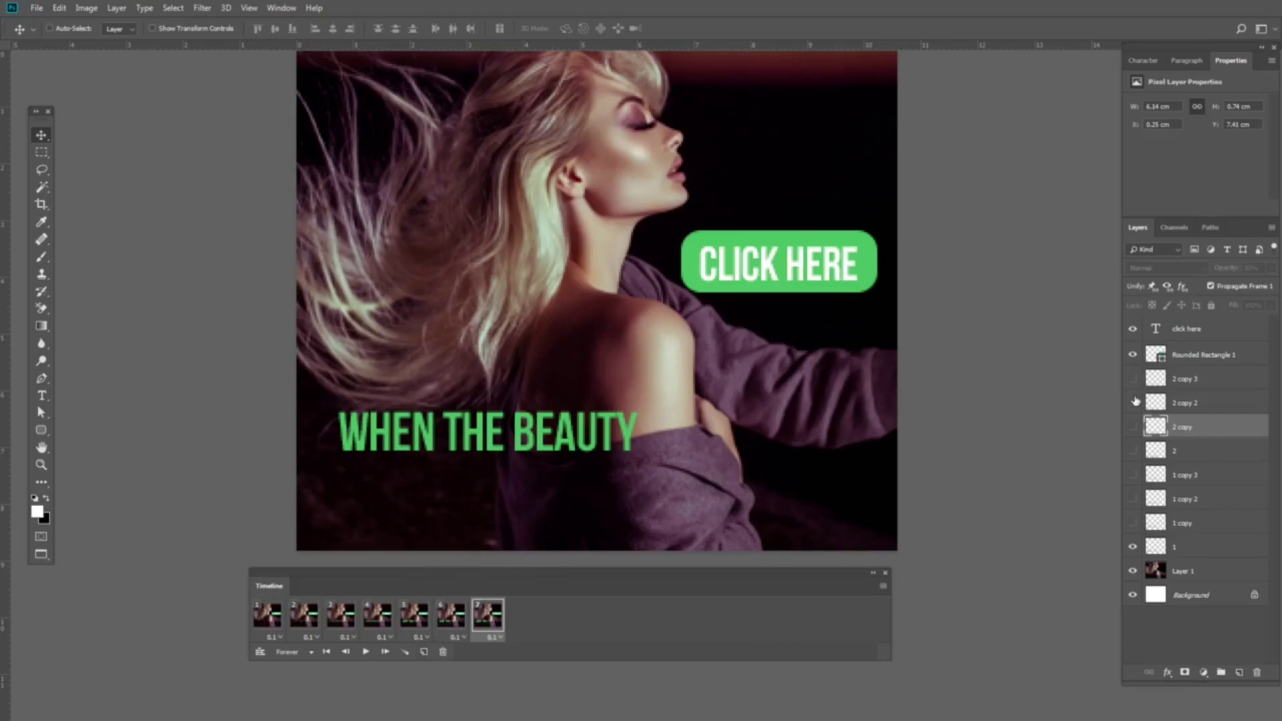
{"action": "left_click", "coordinate": [1132, 402]}
- Add an eighth frame showing "2 copy" instead of "2 copy 2" and a ninth frame showing layer 2 in its place
{"action": "left_click", "coordinate": [425, 652]}
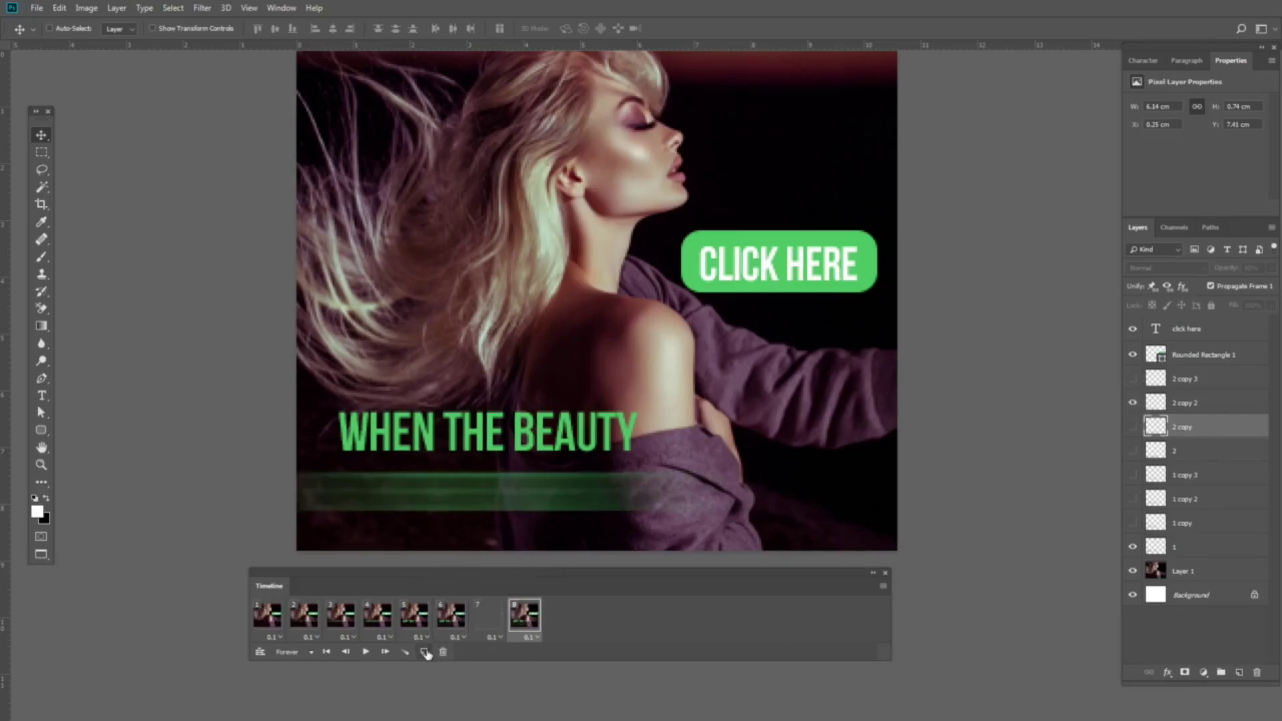
{"action": "left_click", "coordinate": [1133, 402]}
{"action": "left_click", "coordinate": [1133, 427]}
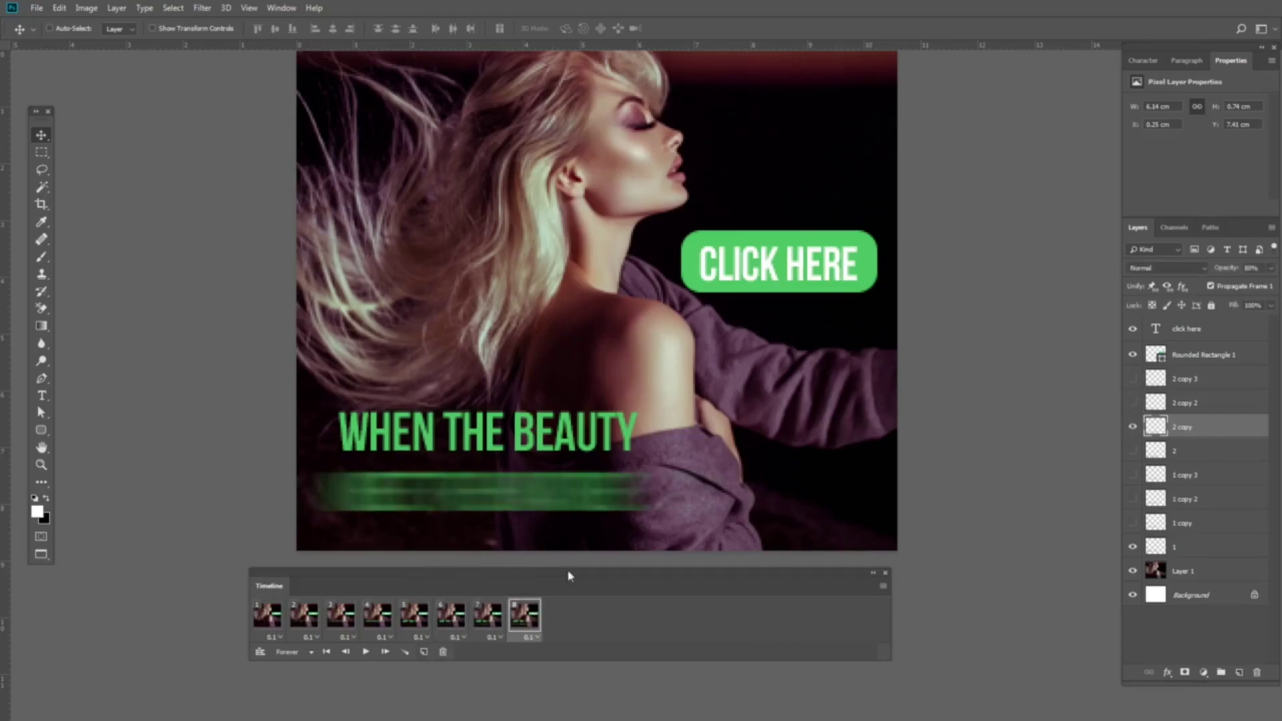
{"action": "left_click", "coordinate": [425, 651]}
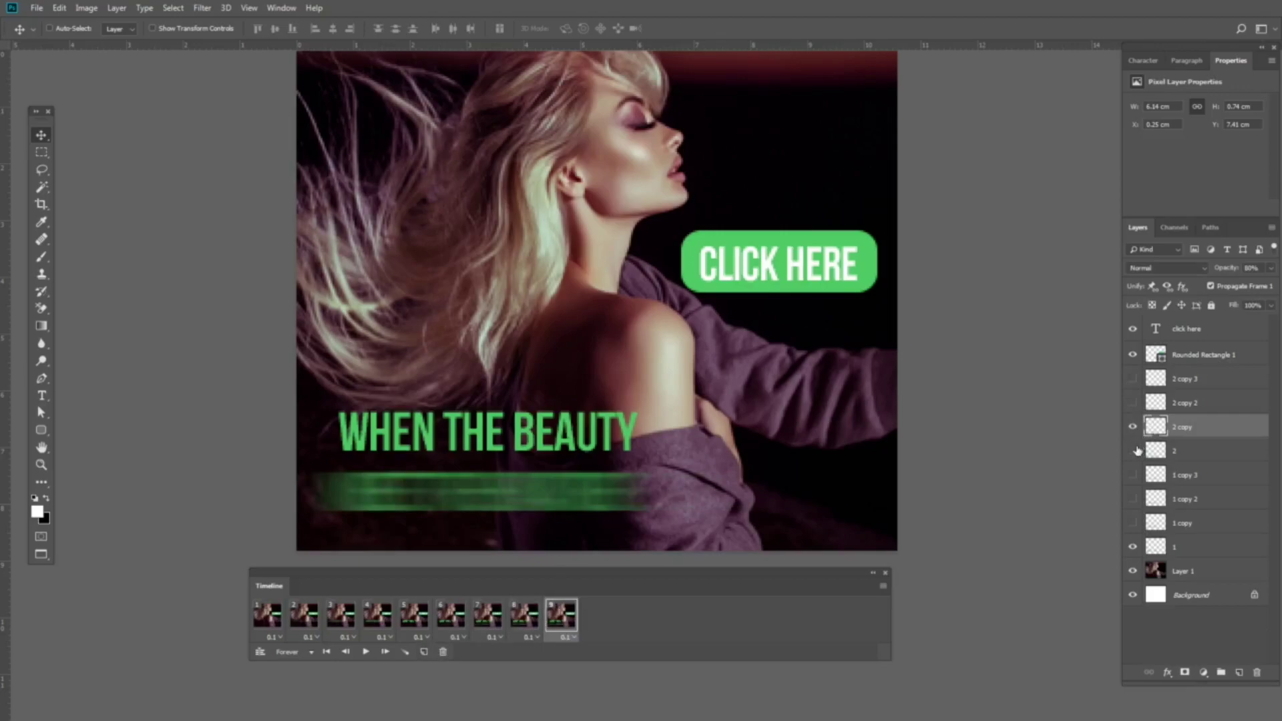
{"action": "left_click", "coordinate": [1134, 452]}
{"action": "left_click", "coordinate": [1134, 428]}
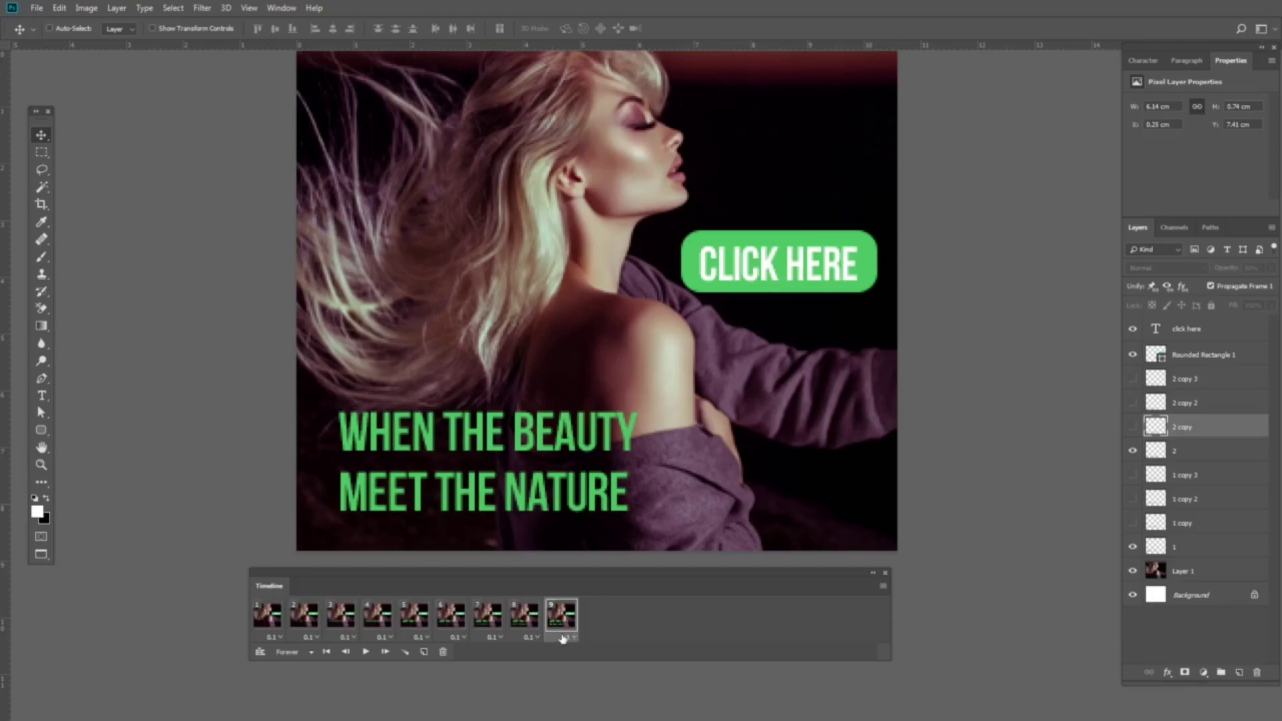
- Play the animation, set the ninth frame's delay to 1 second, and preview the animation again
{"action": "left_click", "coordinate": [365, 652]}
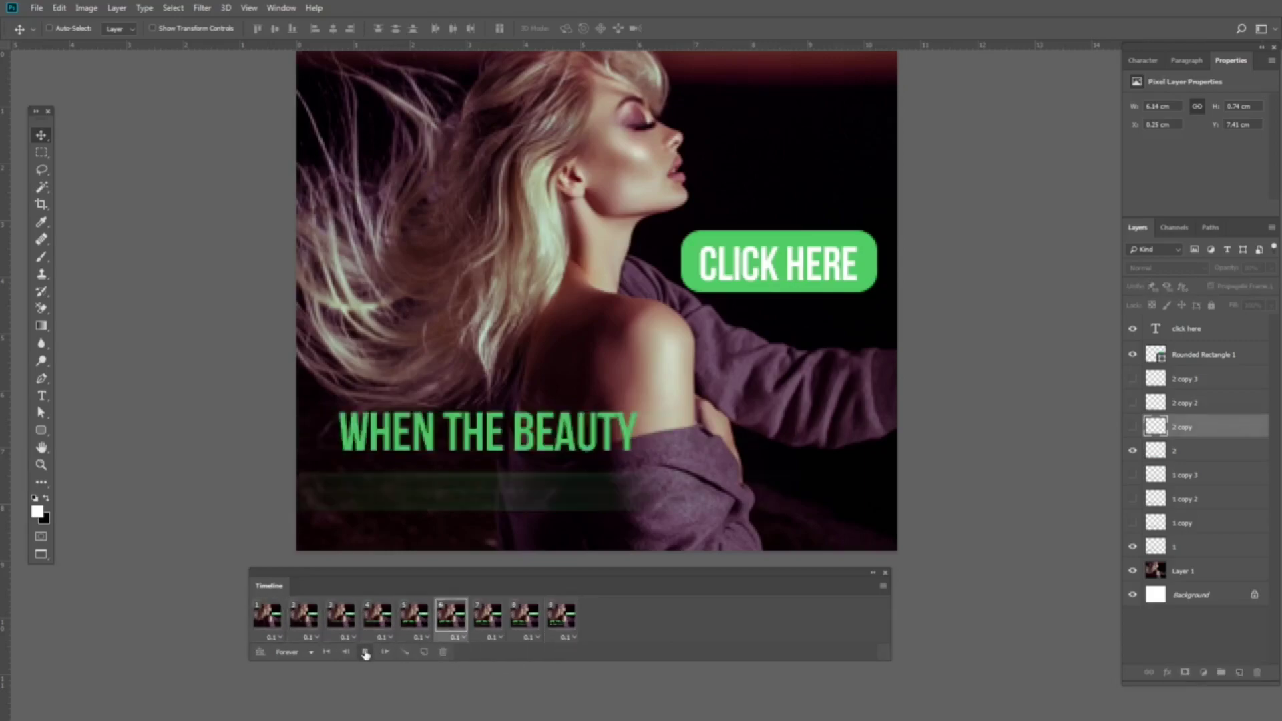
{"action": "left_click", "coordinate": [365, 652]}
{"action": "left_click", "coordinate": [567, 628]}
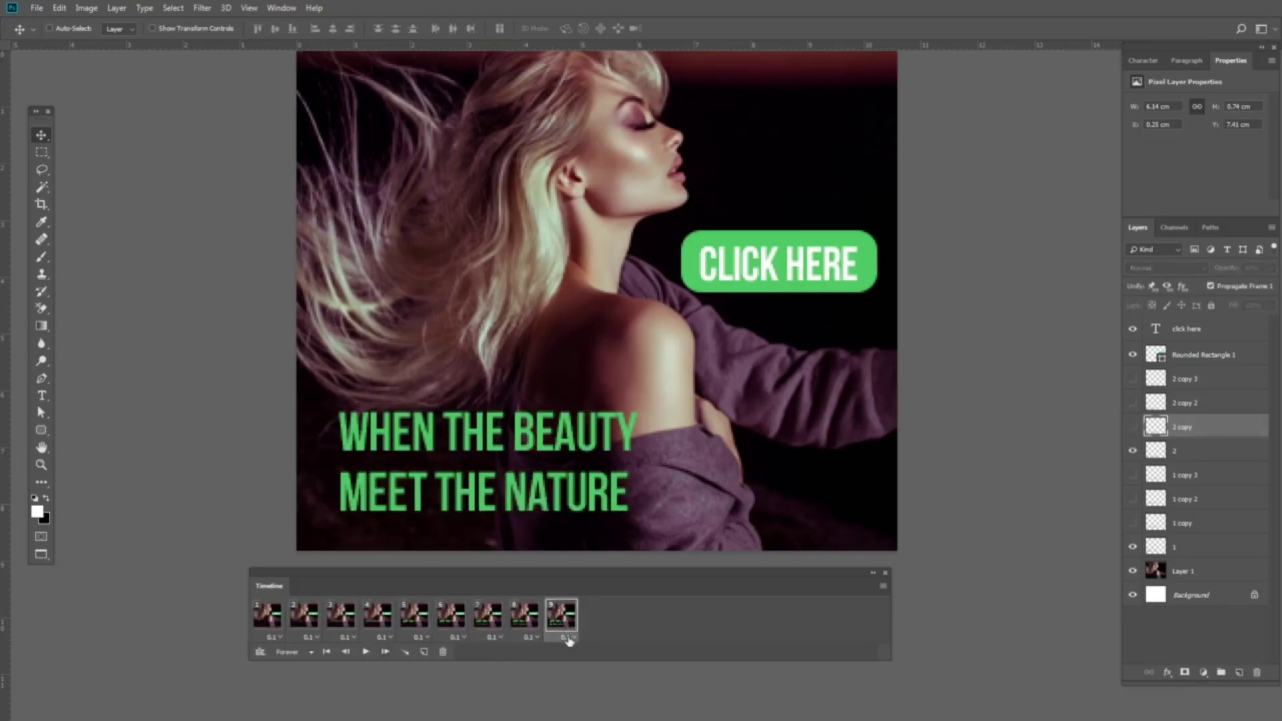
{"action": "left_click", "coordinate": [566, 638]}
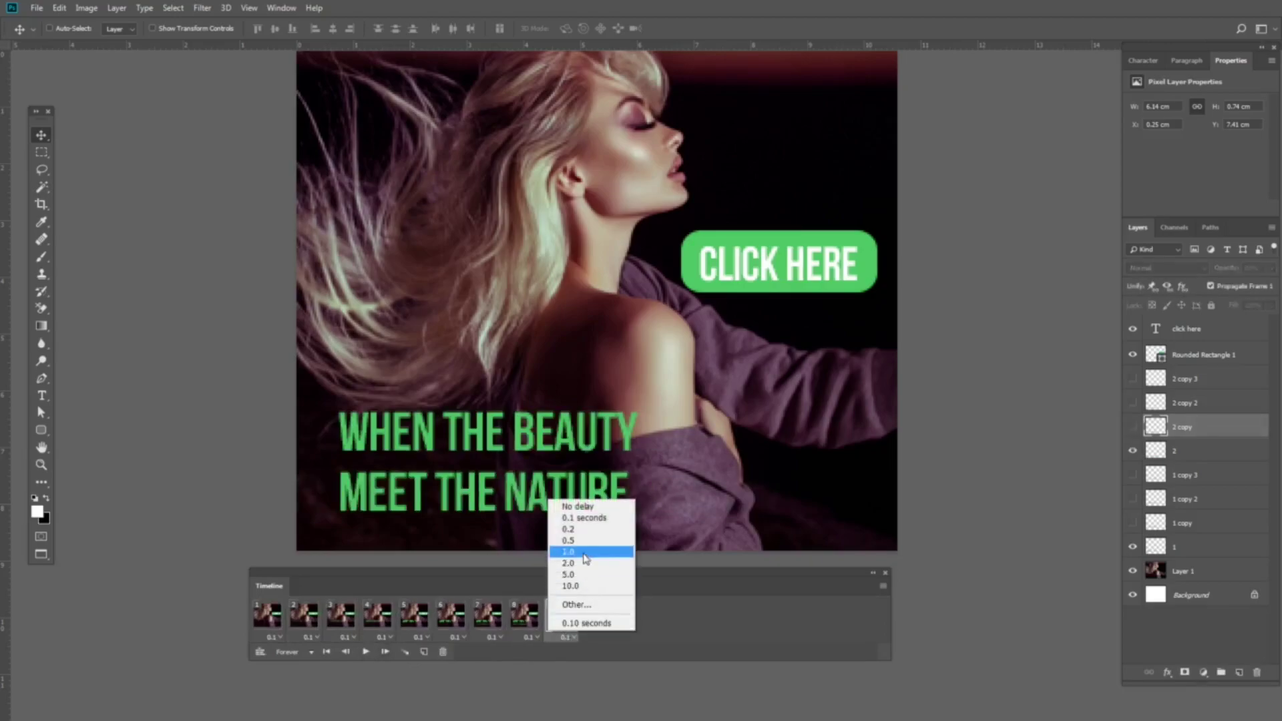
{"action": "left_click", "coordinate": [586, 553]}
{"action": "left_click", "coordinate": [366, 652]}
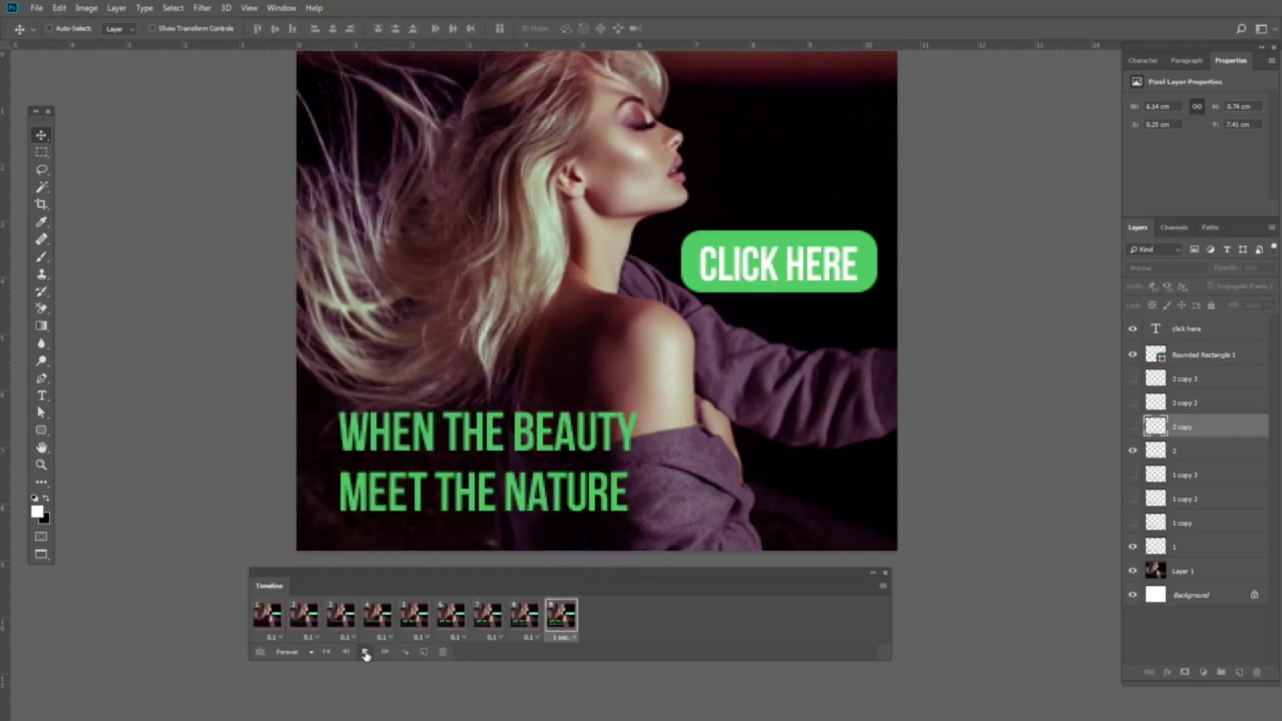
{"action": "left_click", "coordinate": [365, 652]}
- Set the ninth frame's delay to 2 seconds and play the animation to check the timing
{"action": "left_click", "coordinate": [565, 639]}
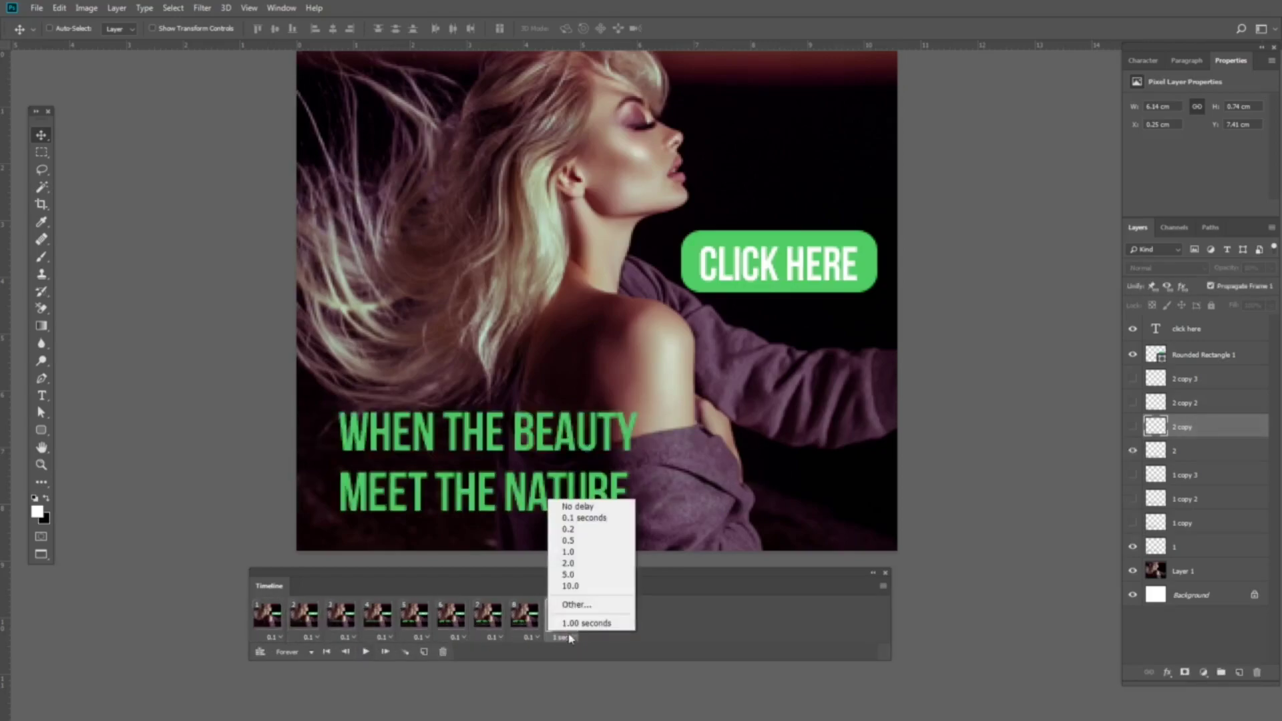
{"action": "left_click", "coordinate": [587, 564]}
{"action": "key", "text": "space"}
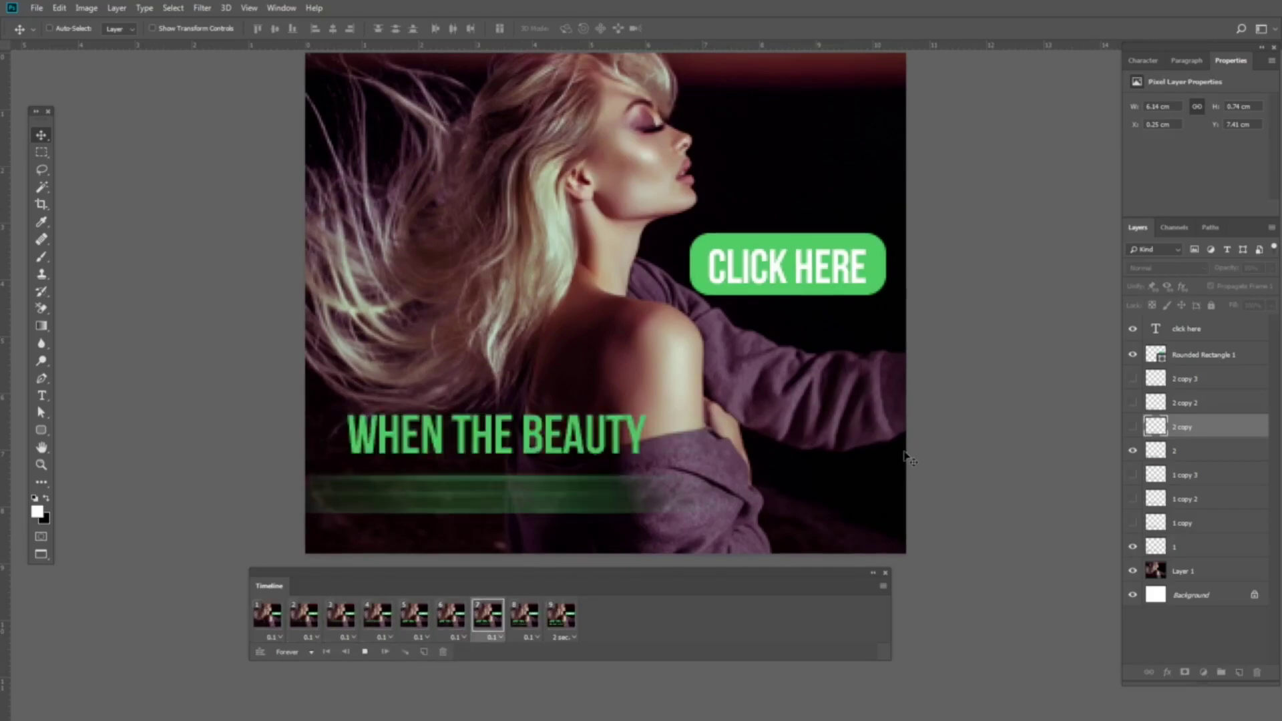
{"action": "left_click", "coordinate": [365, 652]}
{"action": "left_click_drag", "start_coordinate": [819, 359], "coordinate": [791, 388]}
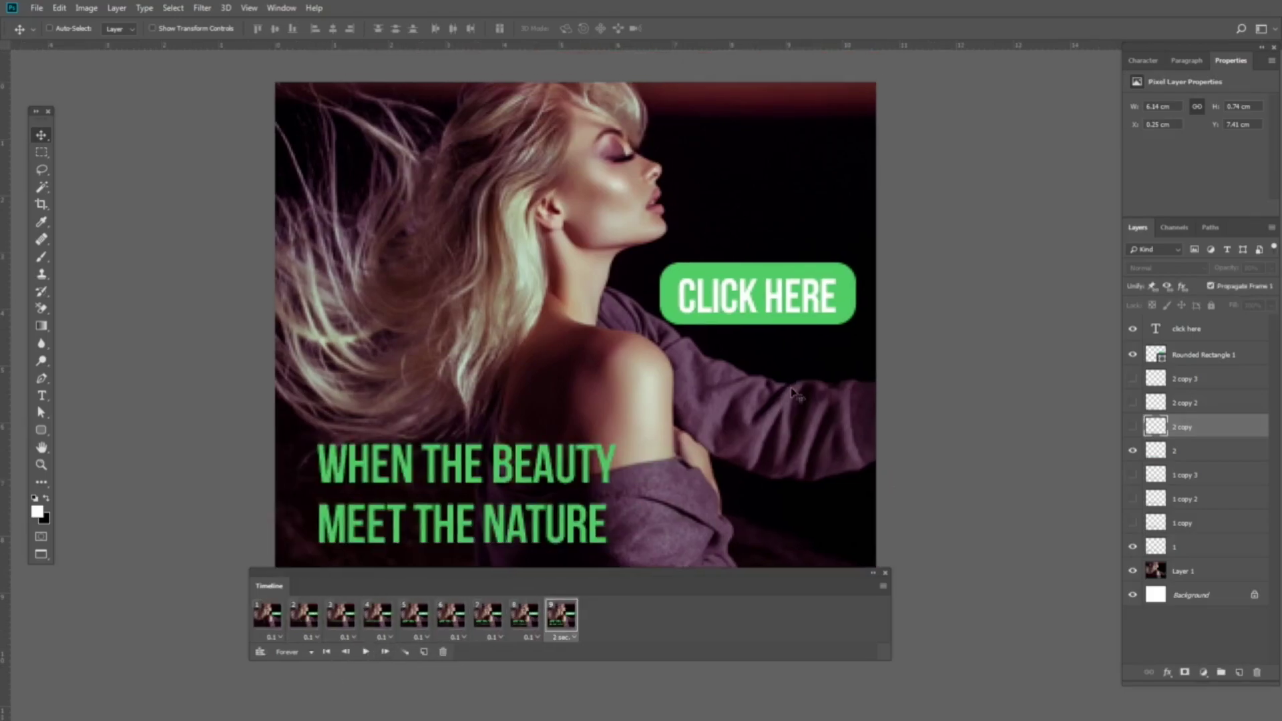
{"action": "key", "text": "ctrl"}
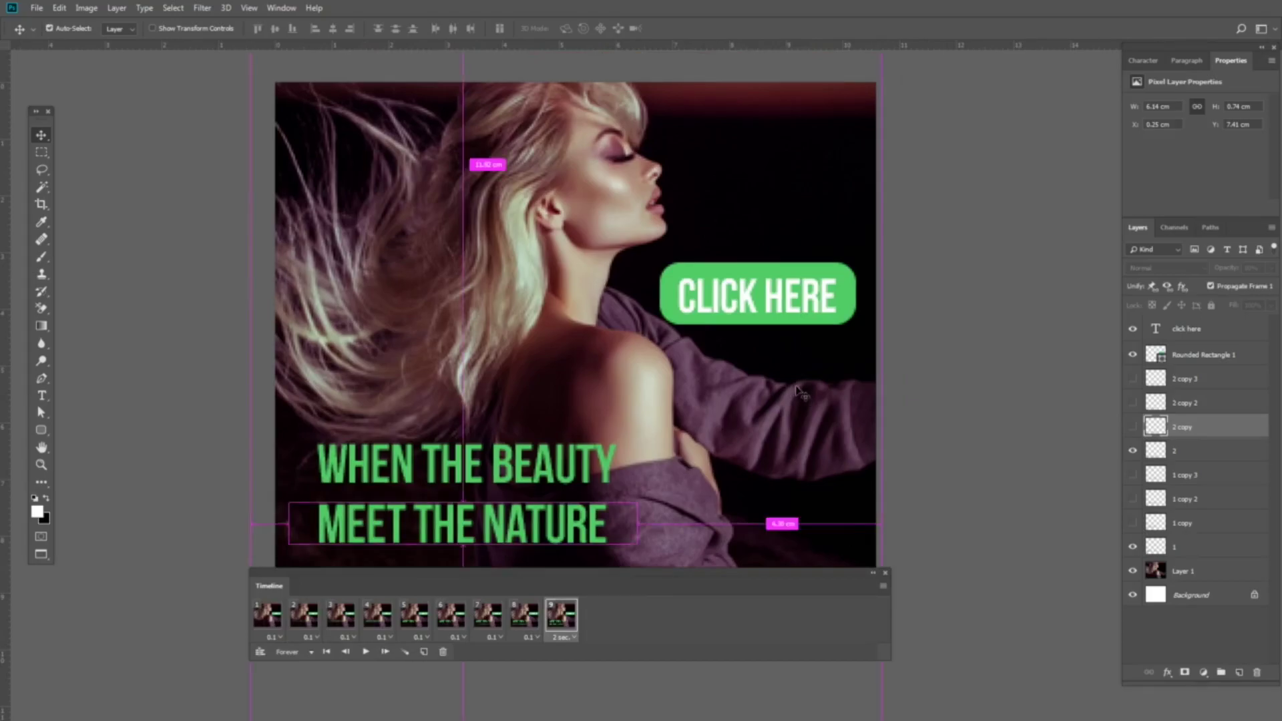
{"action": "key", "text": "ctrl+alt+shift+s"}
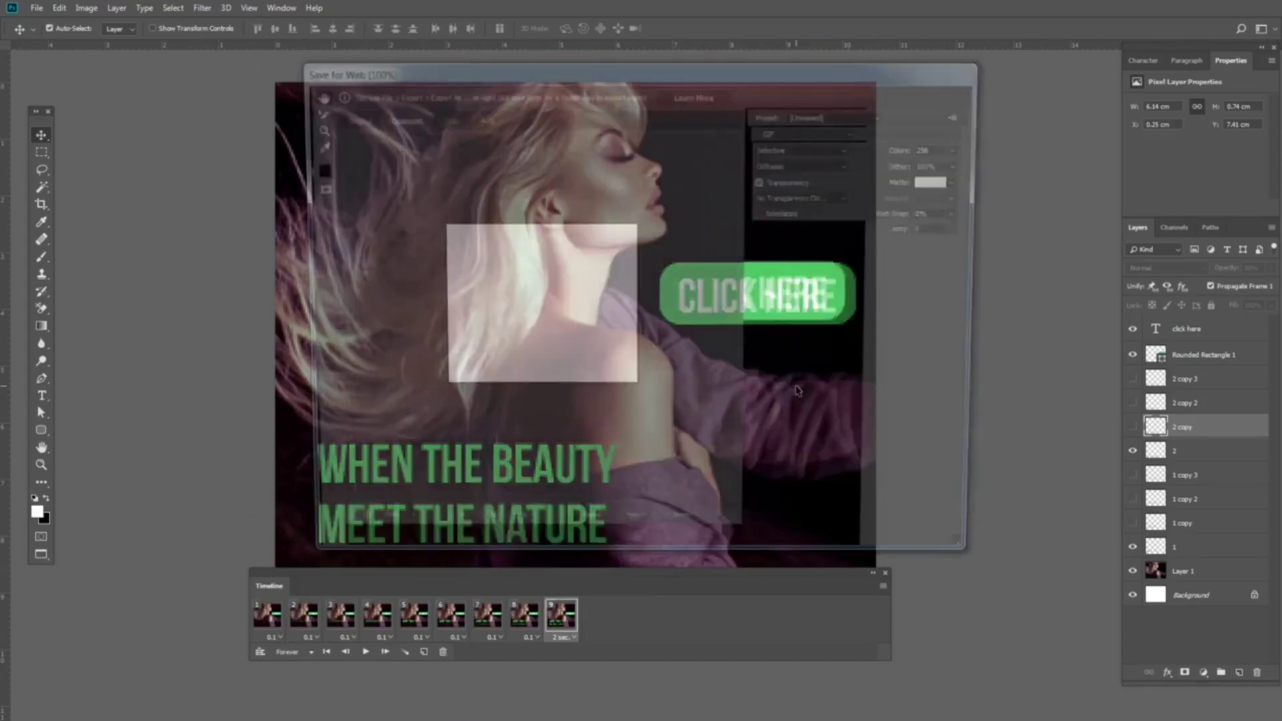
{"action": "left_click", "coordinate": [848, 553]}
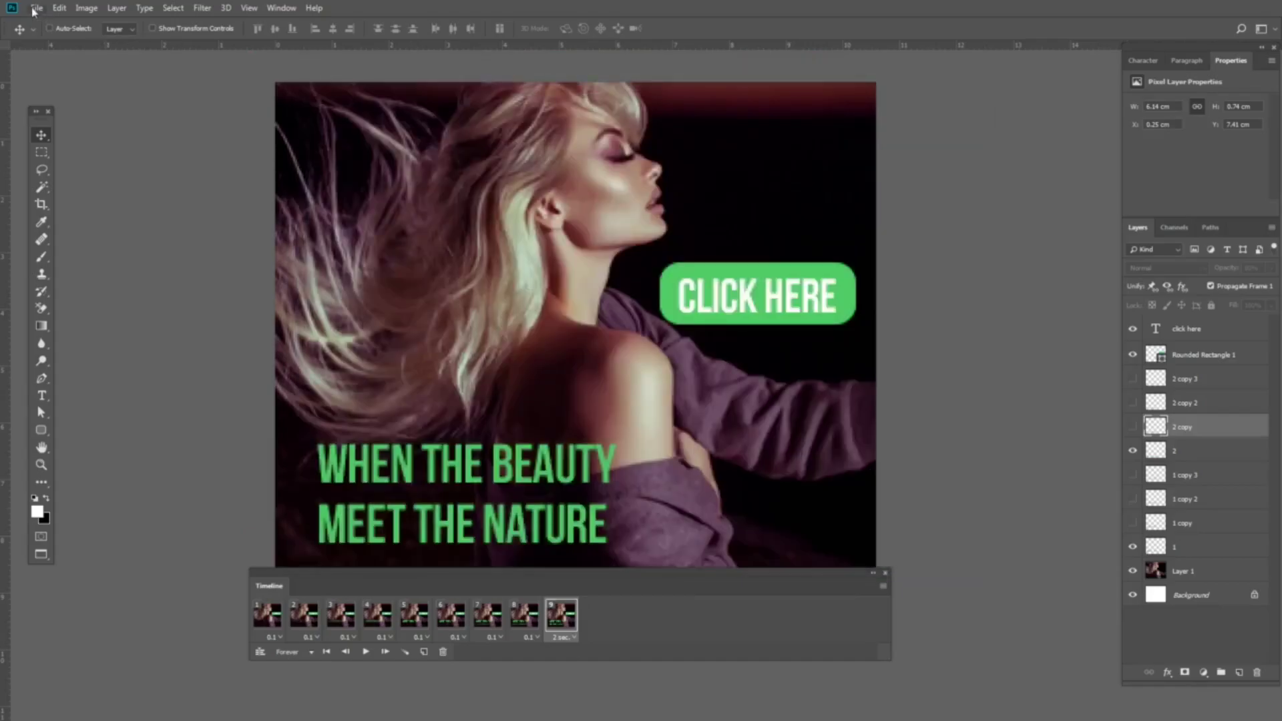
- Open the Save for Web (Legacy) export settings for the nine-frame GIF animation
{"action": "left_click", "coordinate": [36, 8]}
{"action": "mouse_move", "coordinate": [131, 196]}
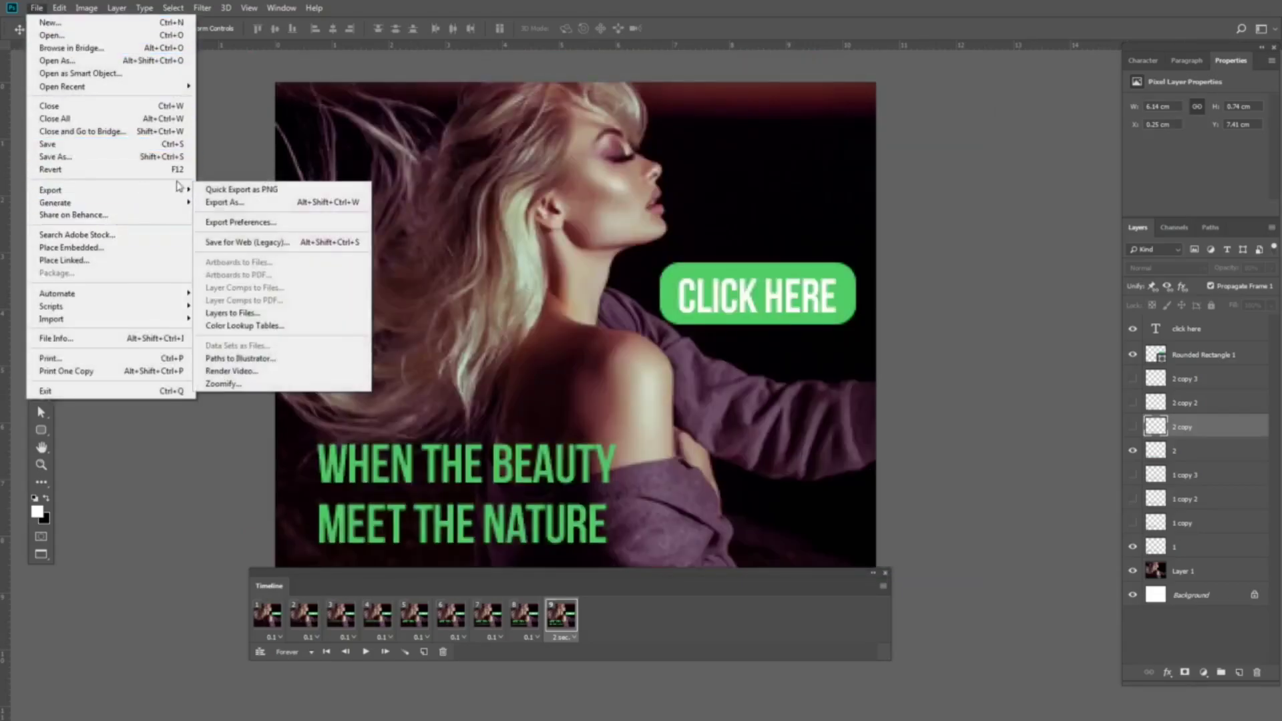
{"action": "left_click", "coordinate": [270, 243]}
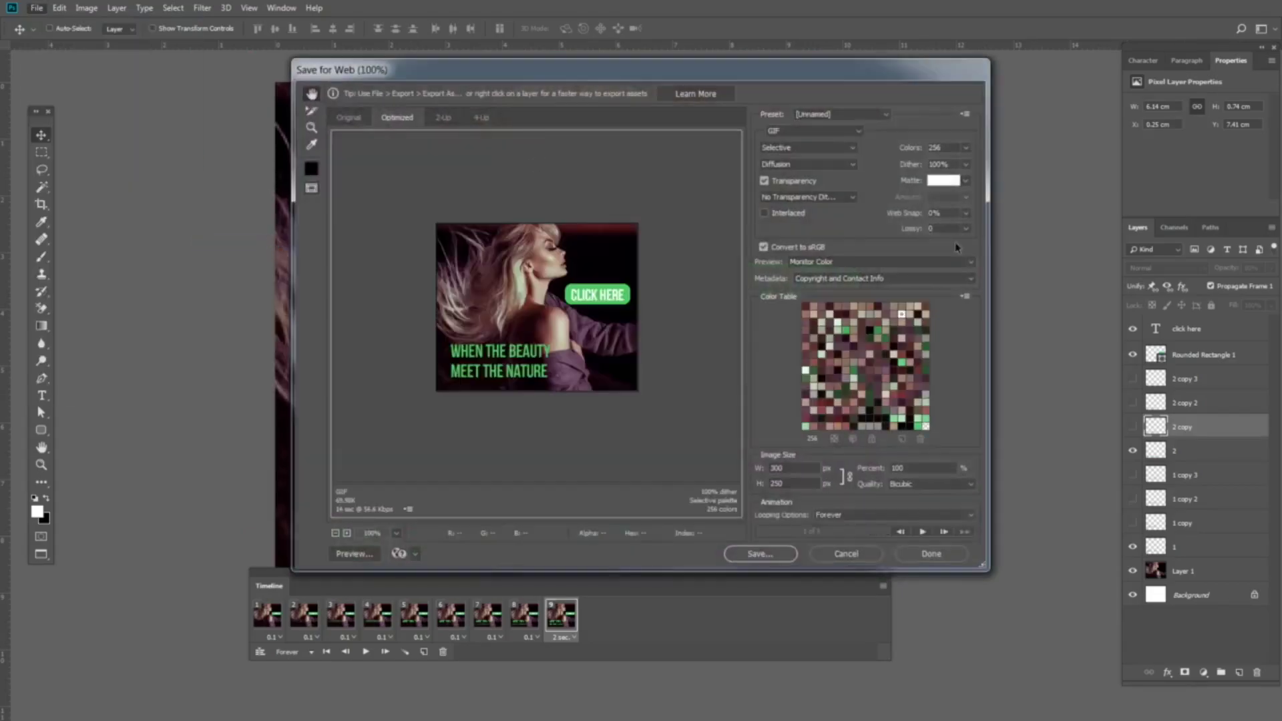
{"action": "left_click", "coordinate": [768, 554]}
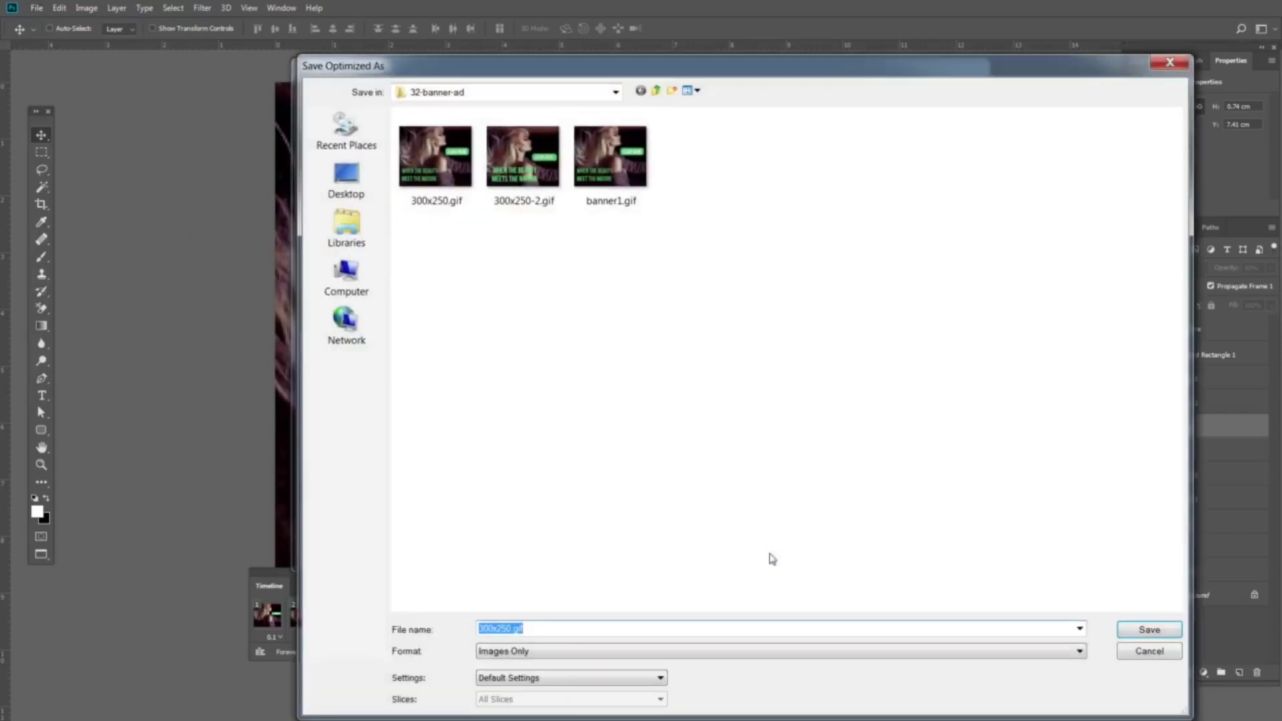
{"action": "type", "text": "banner"}
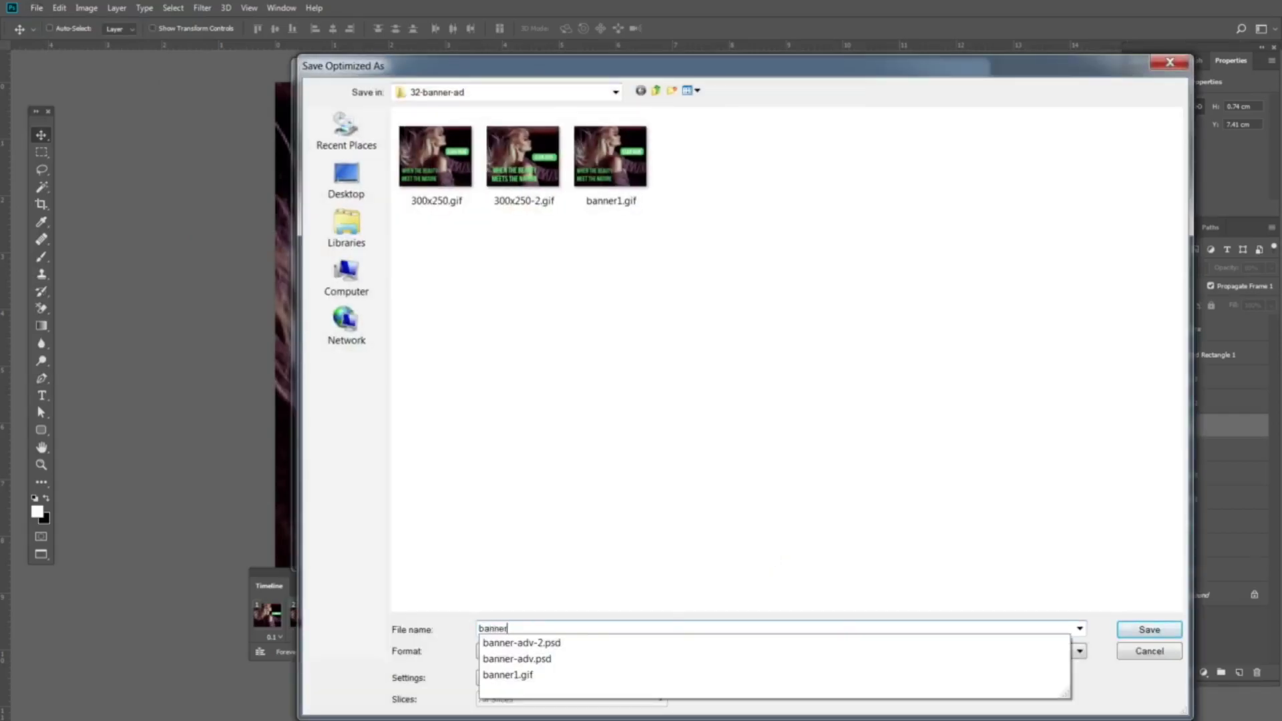
{"action": "type", "text": "2"}
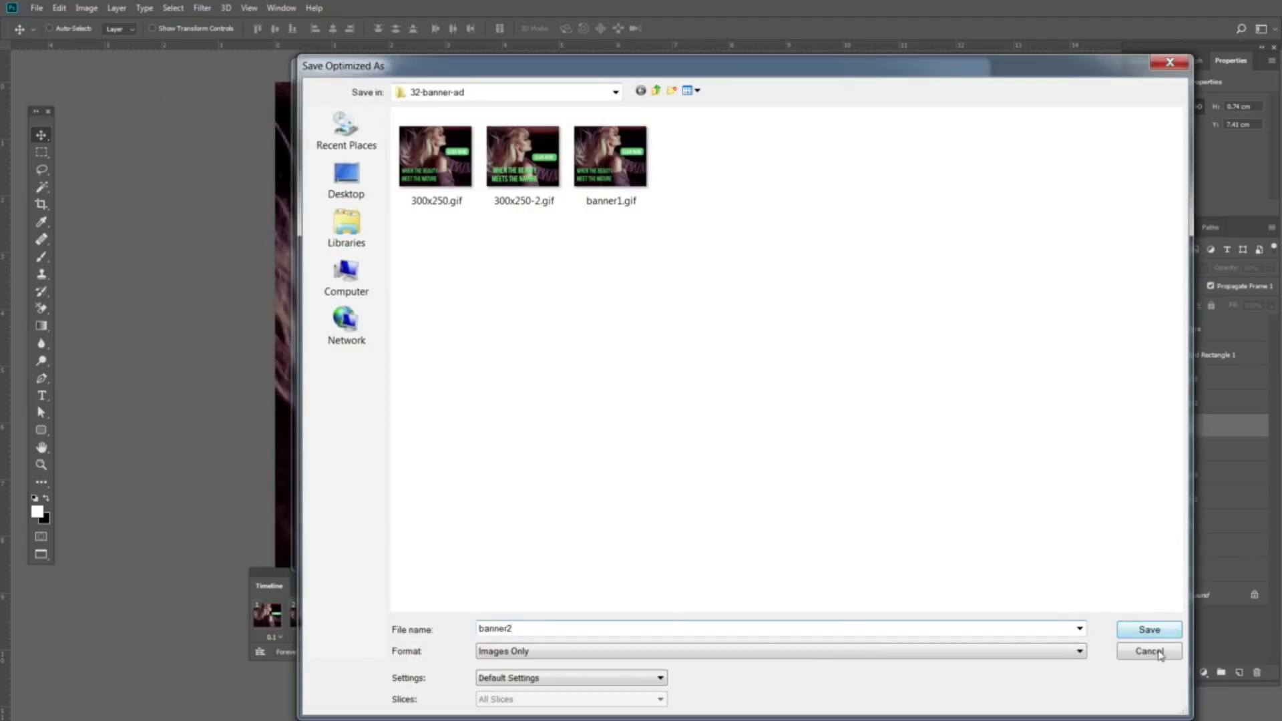
{"action": "left_click", "coordinate": [1167, 628]}
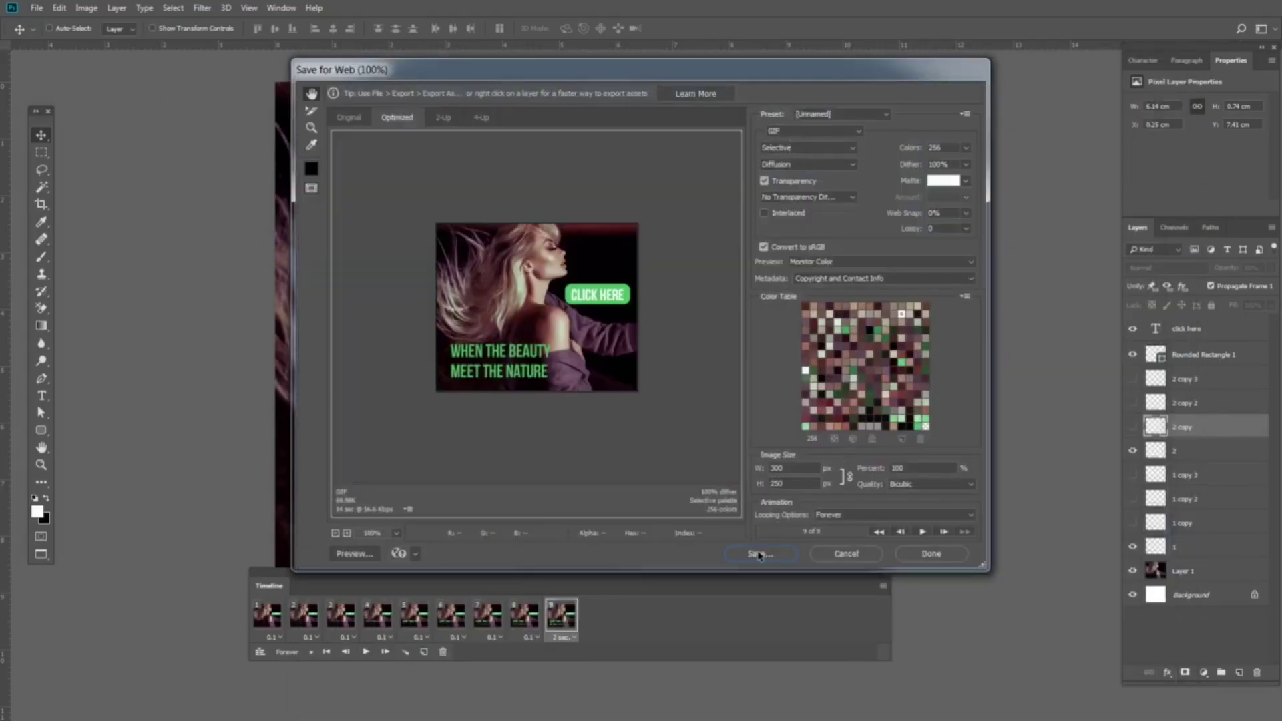
{"action": "left_click", "coordinate": [966, 148]}
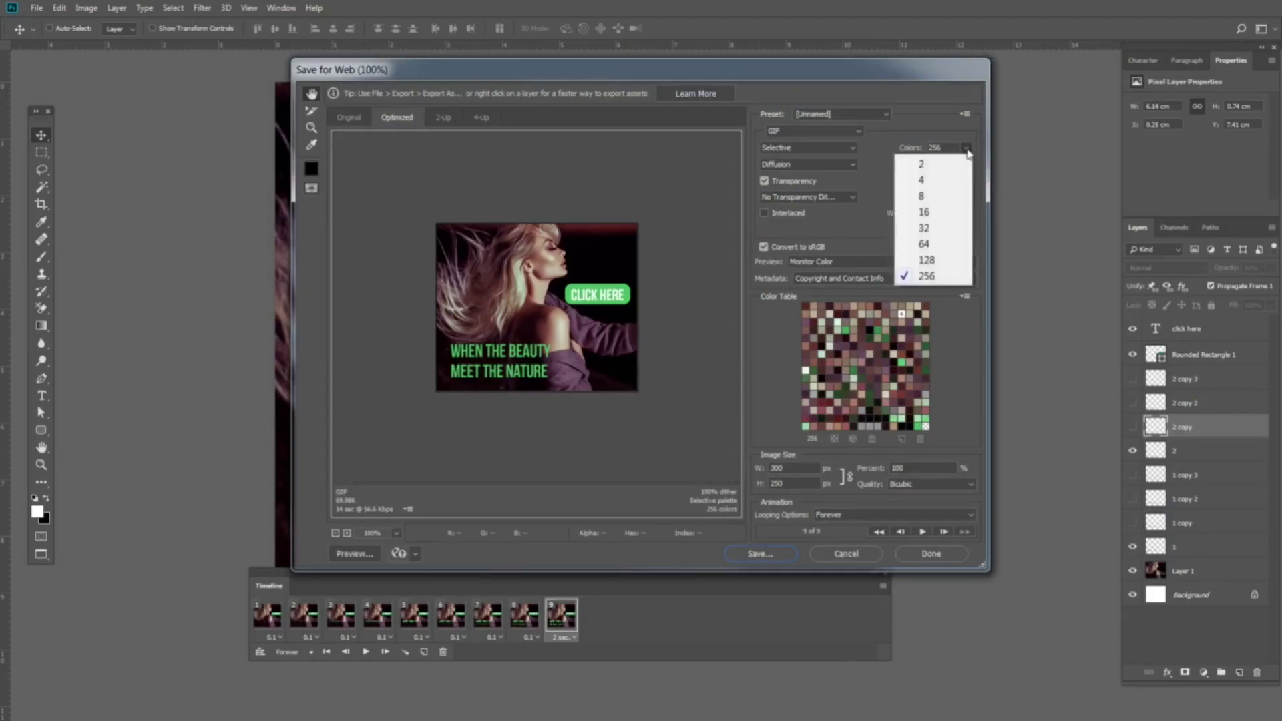
{"action": "left_click", "coordinate": [1015, 259]}
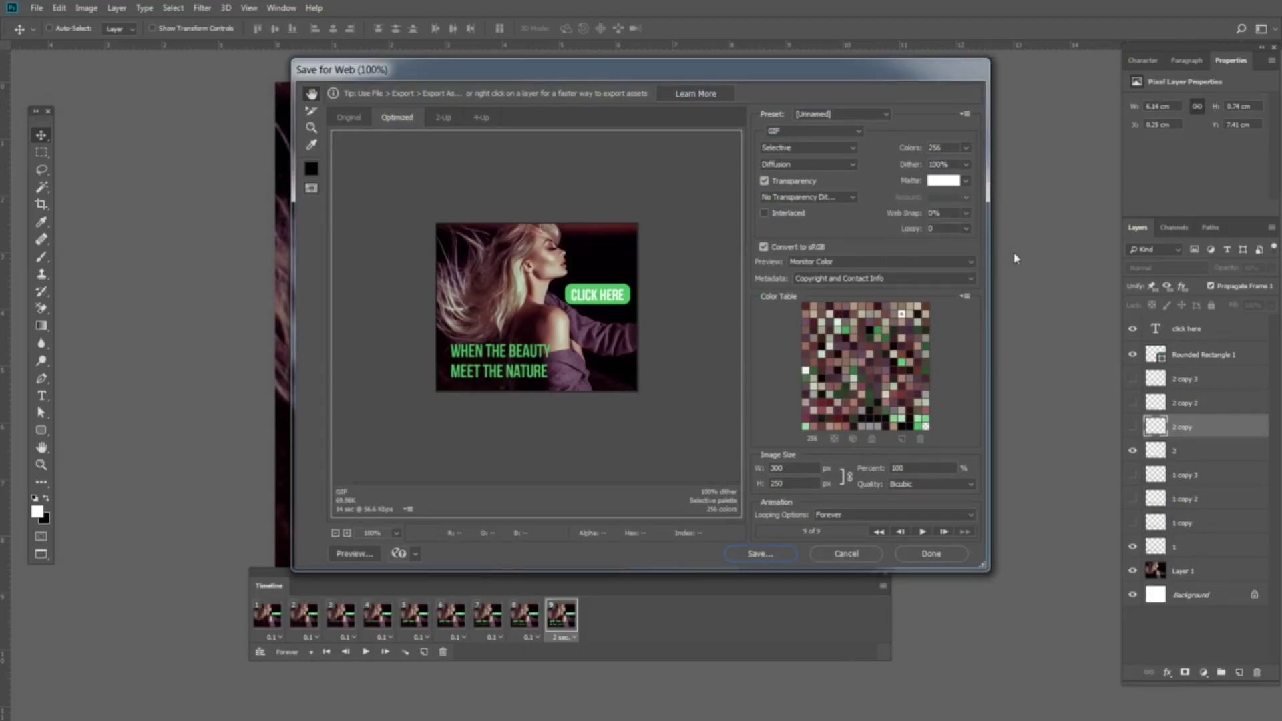
- Save the optimized animation as banner2 in the 32-banner-ad folder, with the format Images Only
{"action": "left_click", "coordinate": [761, 554]}
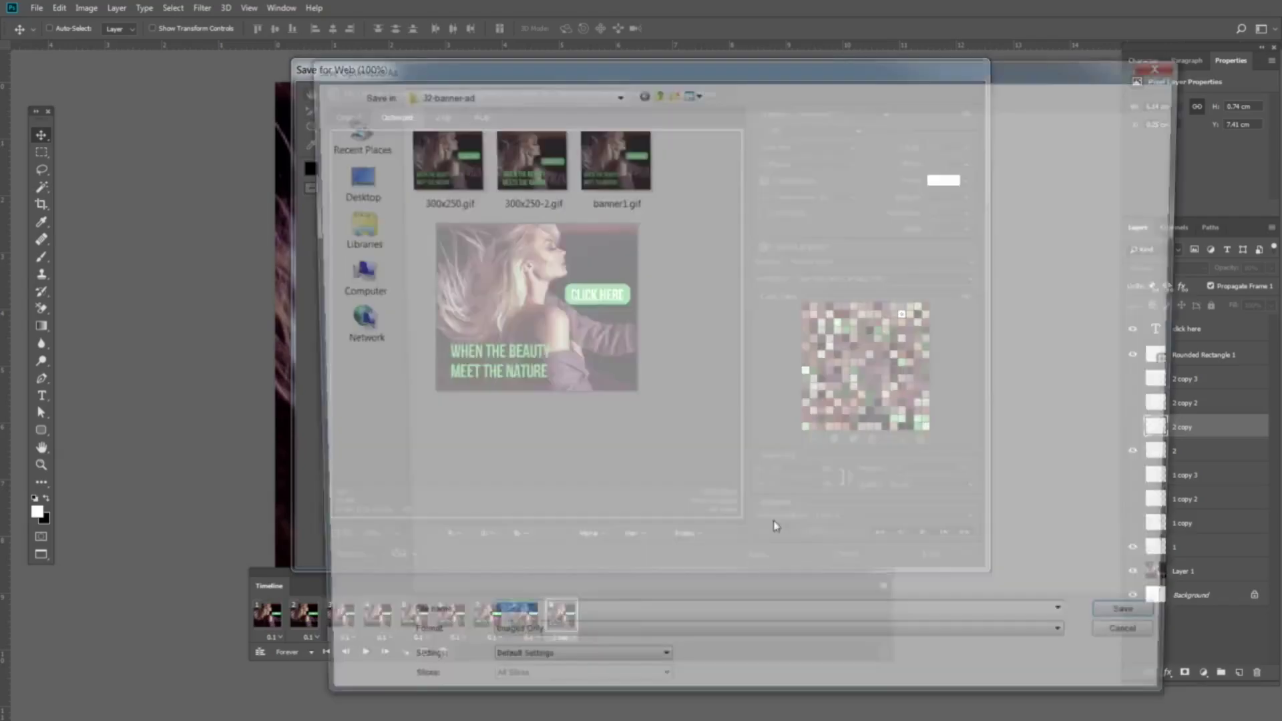
{"action": "type", "text": "banner2"}
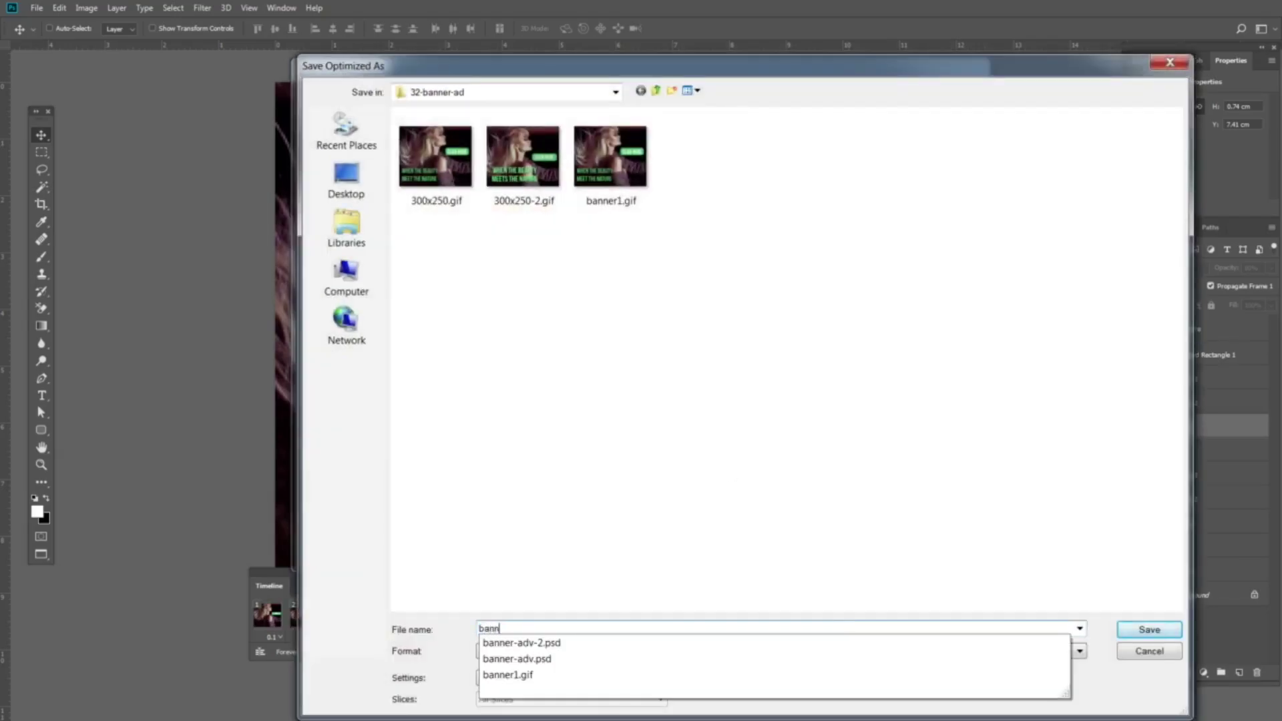
{"action": "left_click", "coordinate": [1149, 629]}
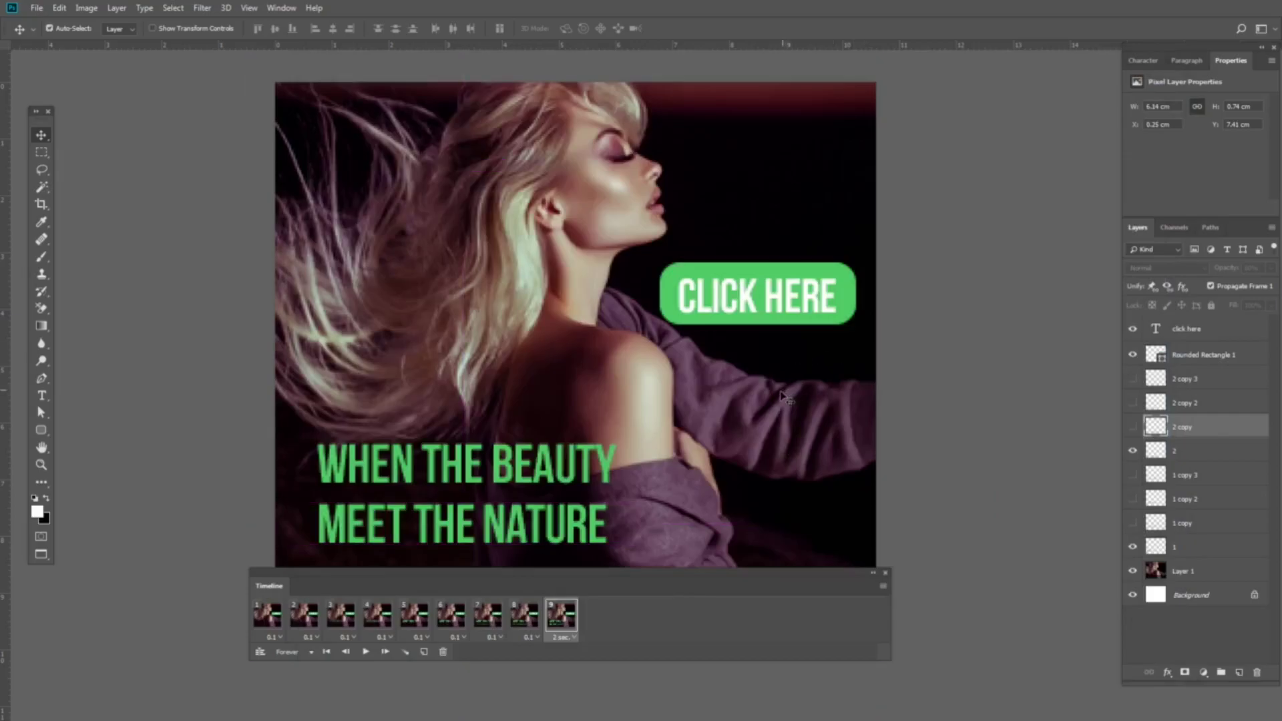
- Leave full-screen mode, switch to the 32-banner-ad folder in Windows Explorer and open banner2.gif to check the exported animation
{"action": "key", "text": "f"}
{"action": "key", "text": "f"}
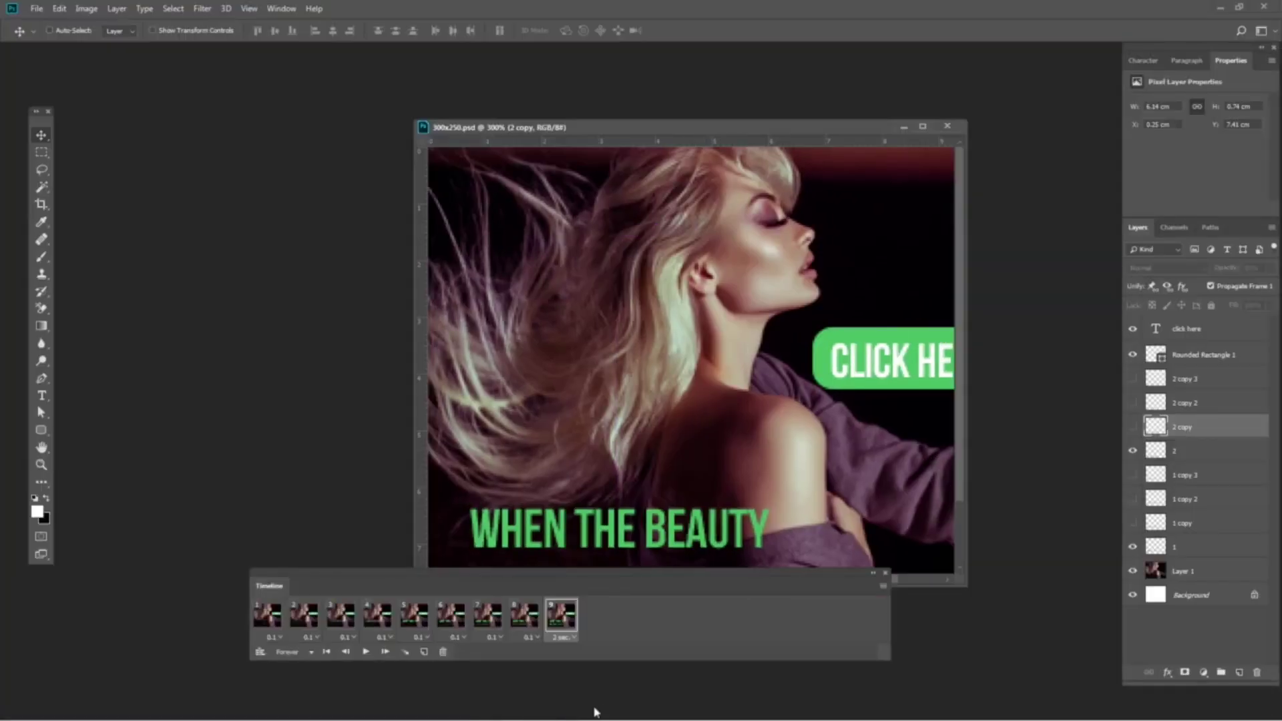
{"action": "mouse_move", "coordinate": [584, 714]}
{"action": "left_click", "coordinate": [672, 635]}
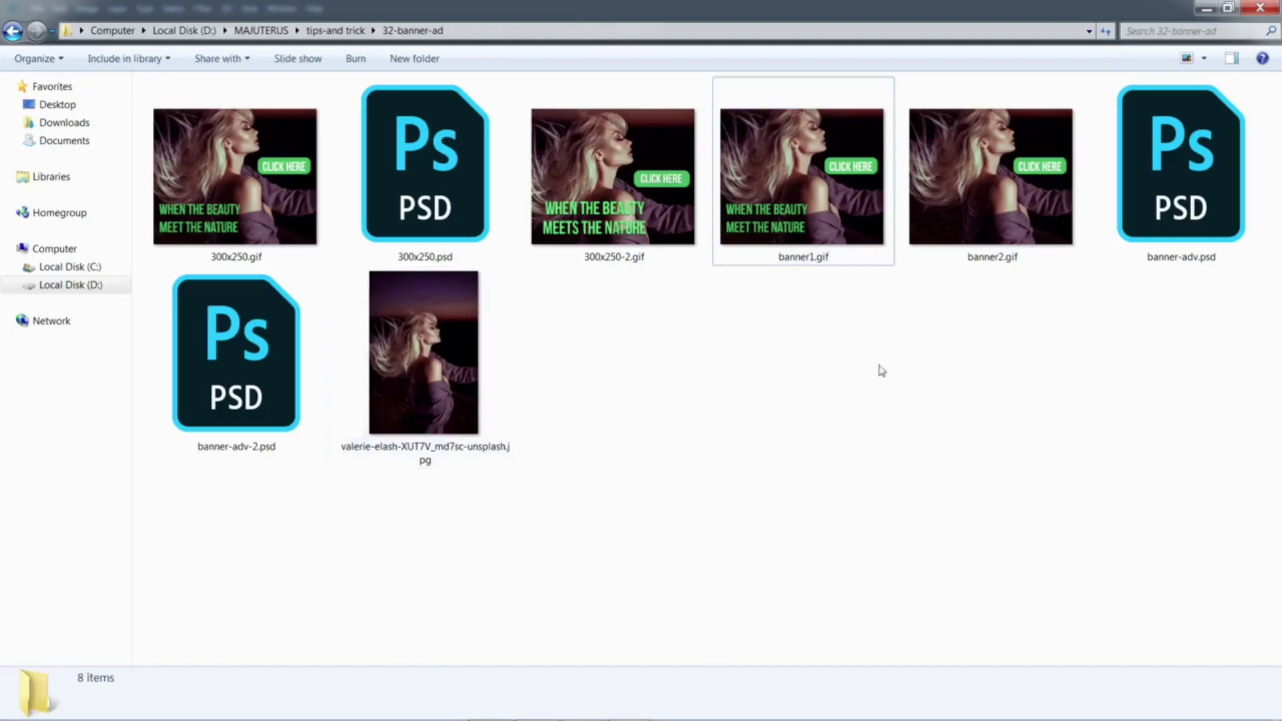
{"action": "double_click", "coordinate": [1002, 235]}
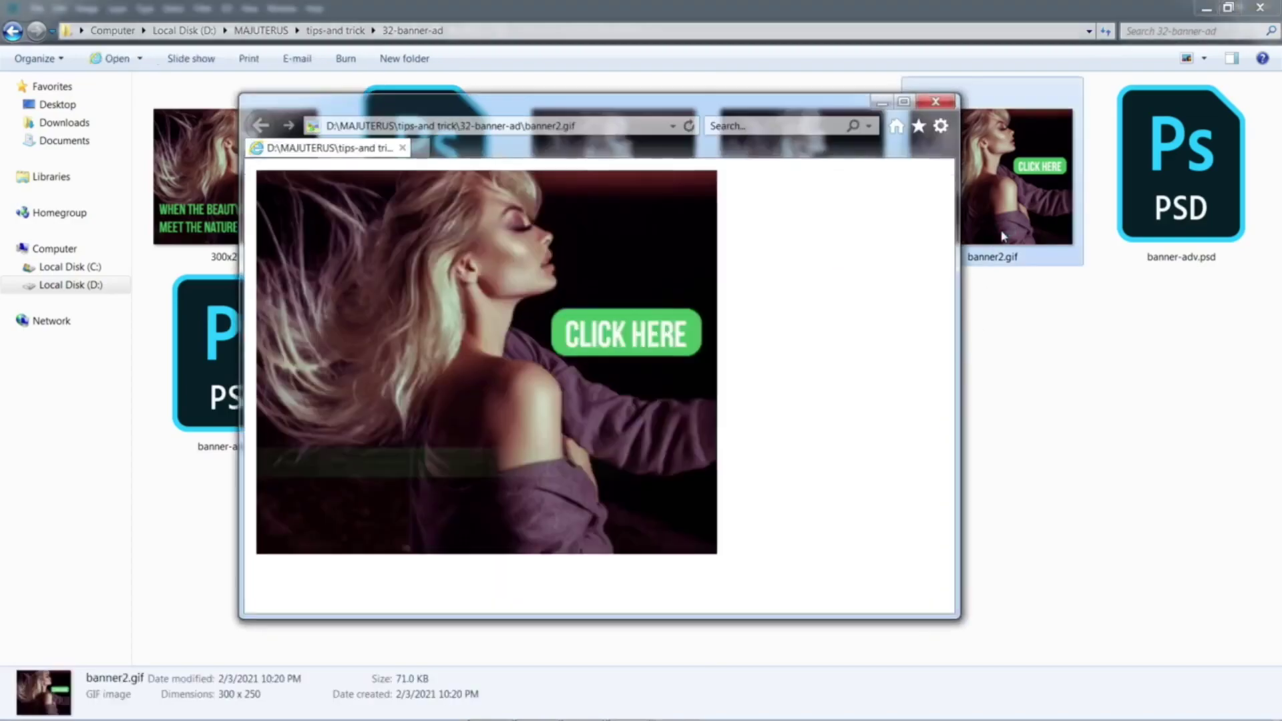